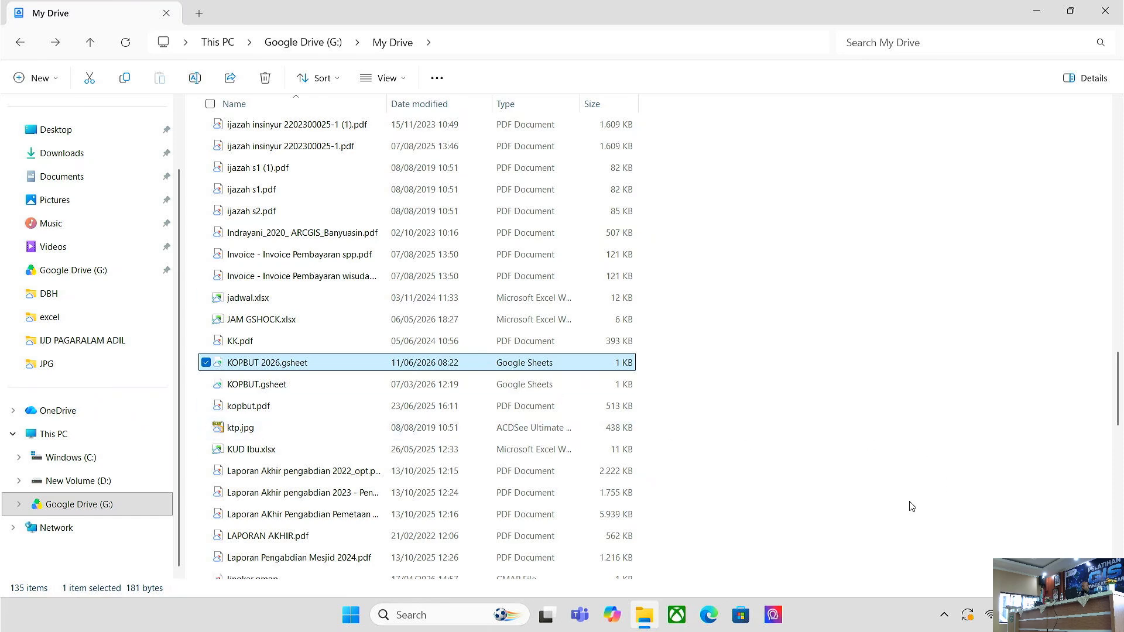
- Launch ArcMap 10.8 from the Windows Start menu by searching 'ar'
{"action": "left_click", "coordinate": [353, 627]}
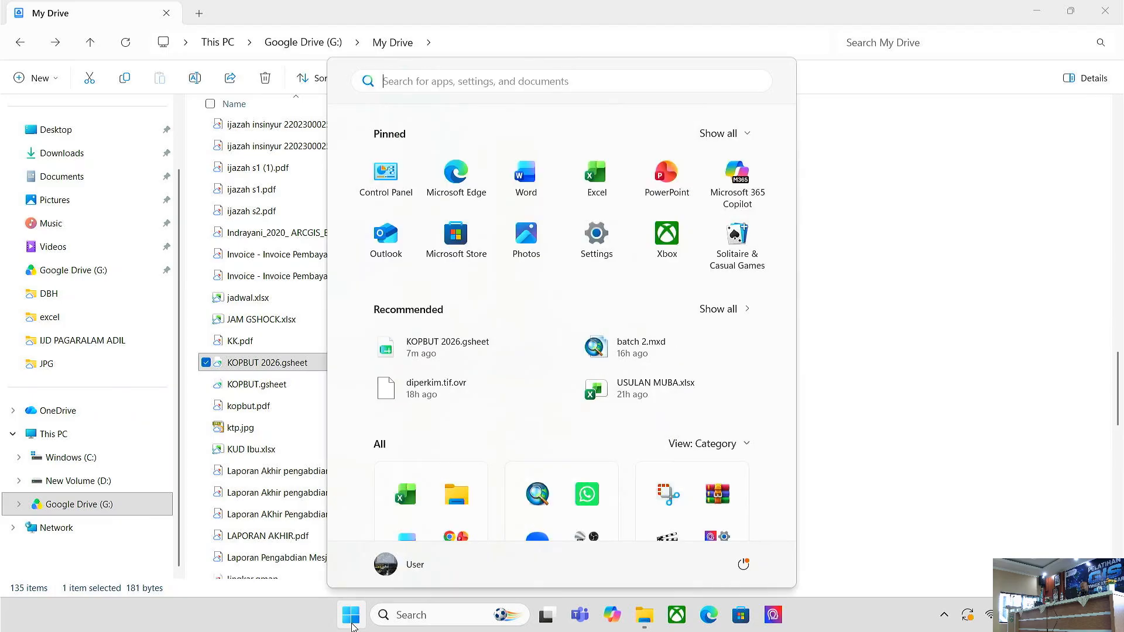
{"action": "type", "text": "ar"}
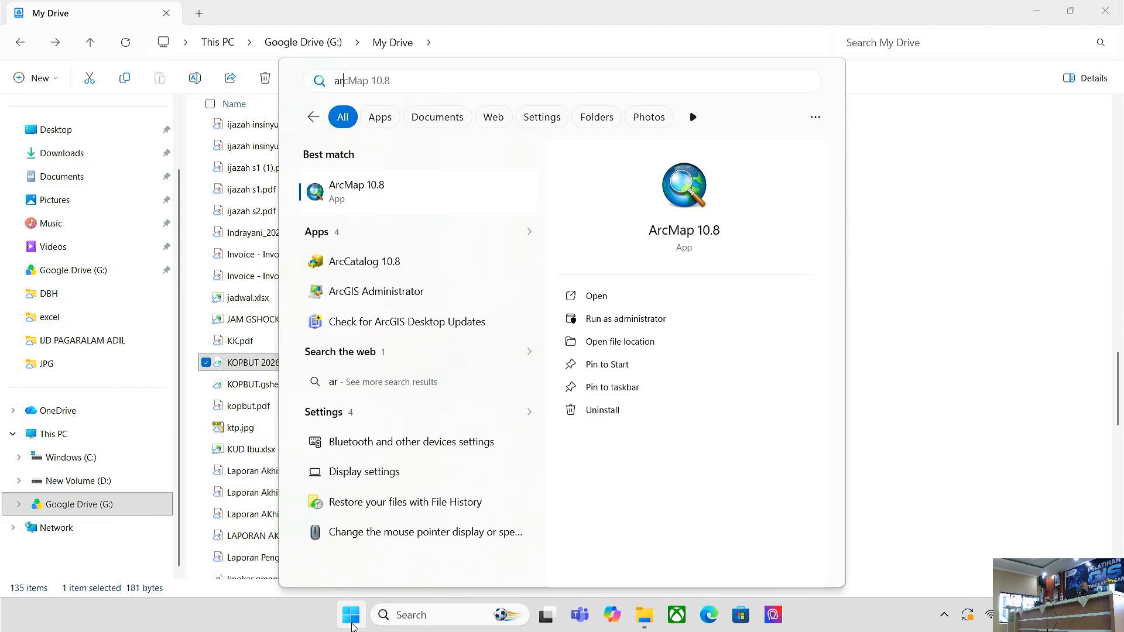
{"action": "left_click", "coordinate": [383, 200]}
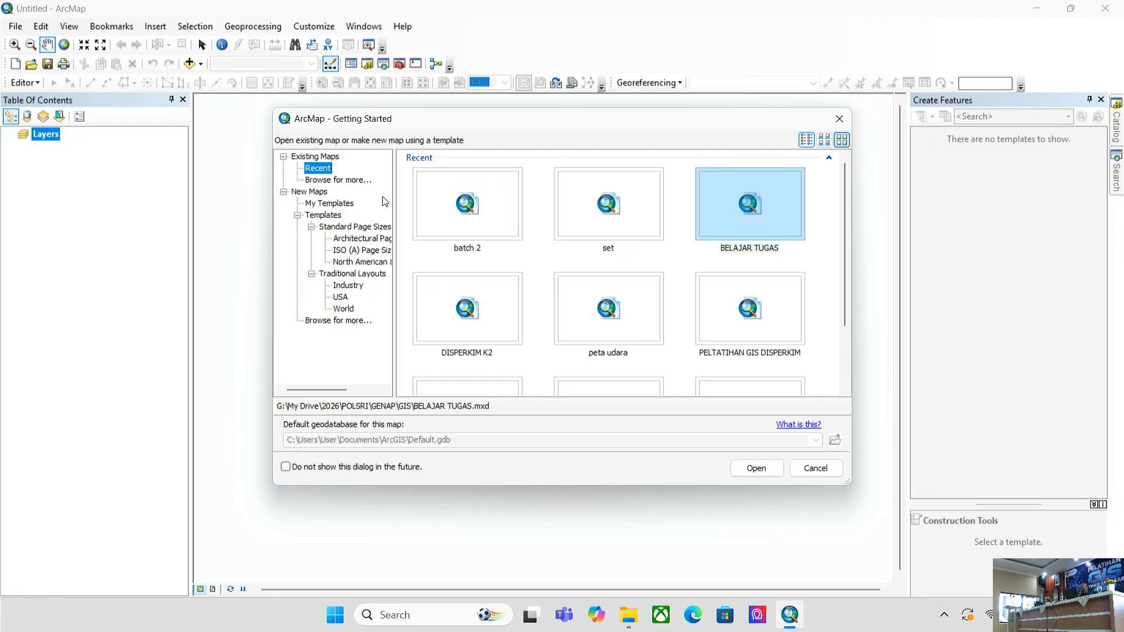
- Start a blank map and add jalan_kota.shp, jalan_nasional.shp and jalan_provinsi.shp as layers
{"action": "left_click", "coordinate": [808, 465]}
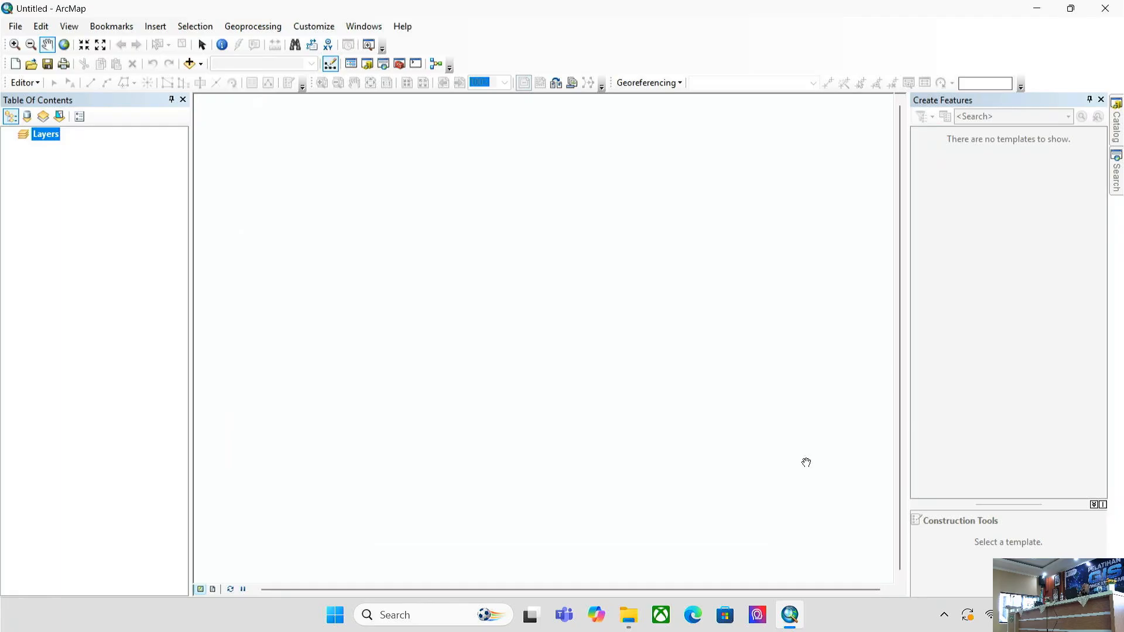
{"action": "left_click", "coordinate": [195, 68]}
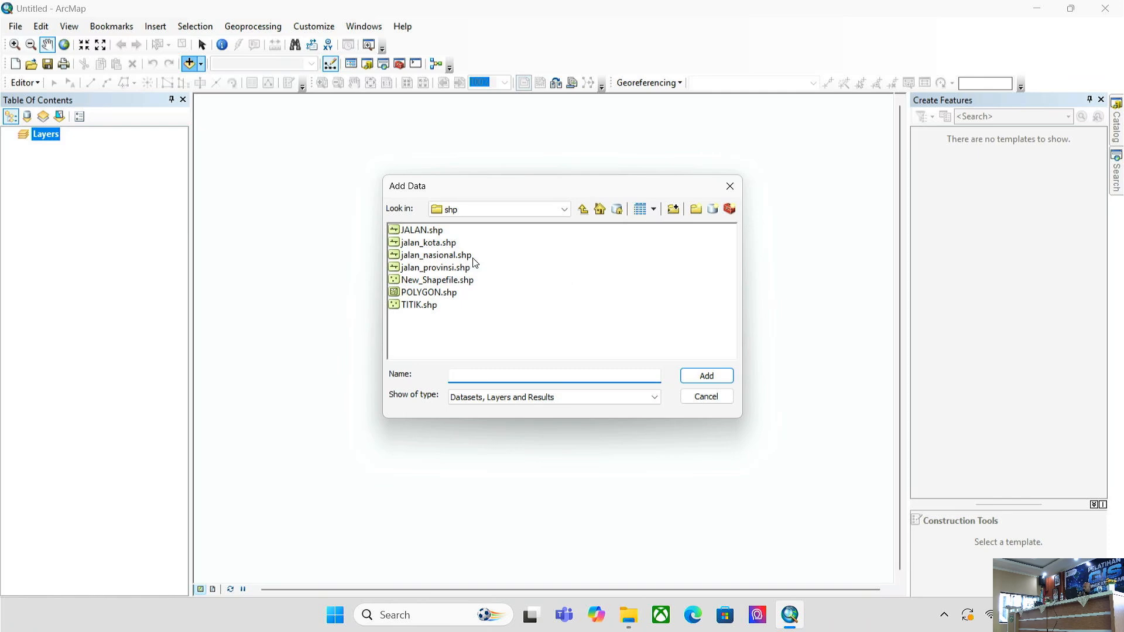
{"action": "left_click", "coordinate": [427, 261]}
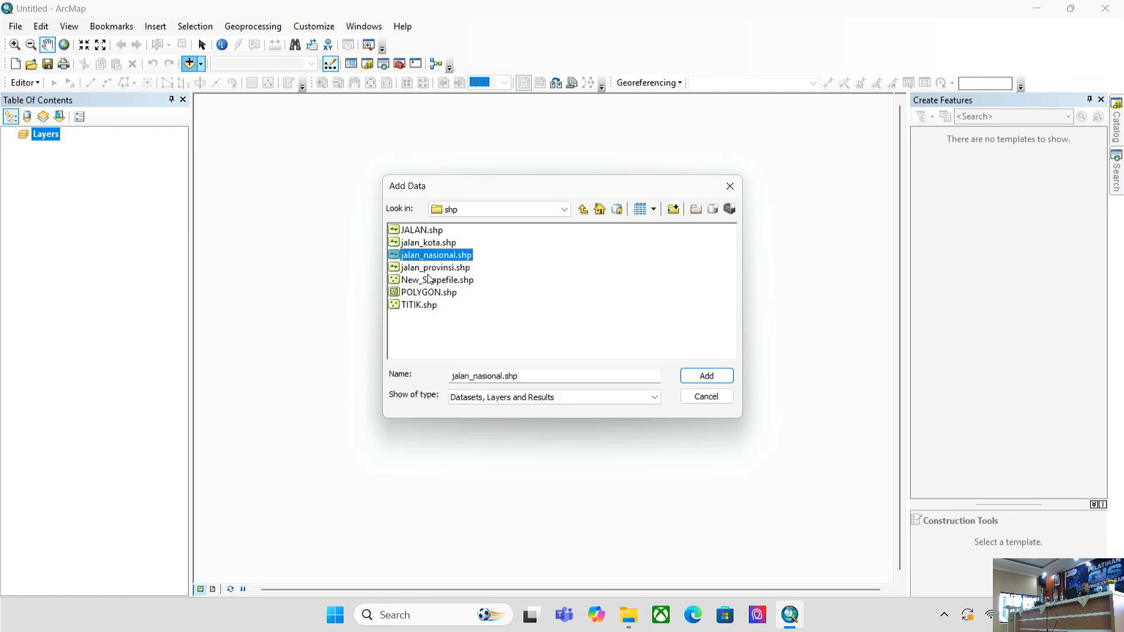
{"action": "left_click", "coordinate": [434, 268], "text": "ctrl"}
{"action": "left_click", "coordinate": [428, 246], "text": "shift"}
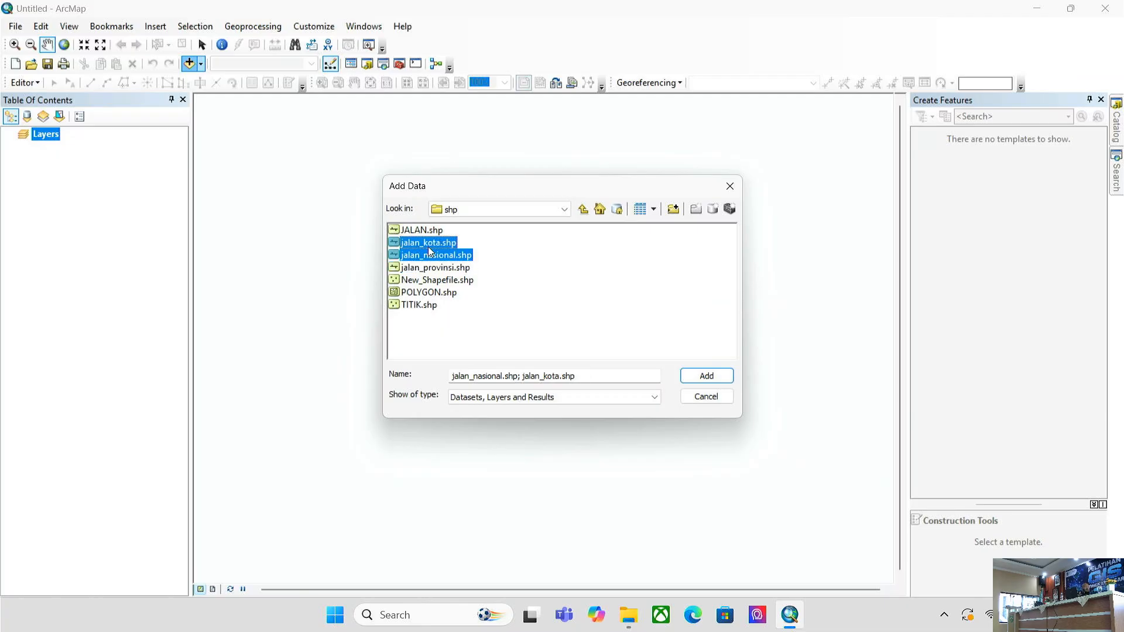
{"action": "left_click", "coordinate": [440, 247]}
{"action": "left_click", "coordinate": [432, 270], "text": "shift"}
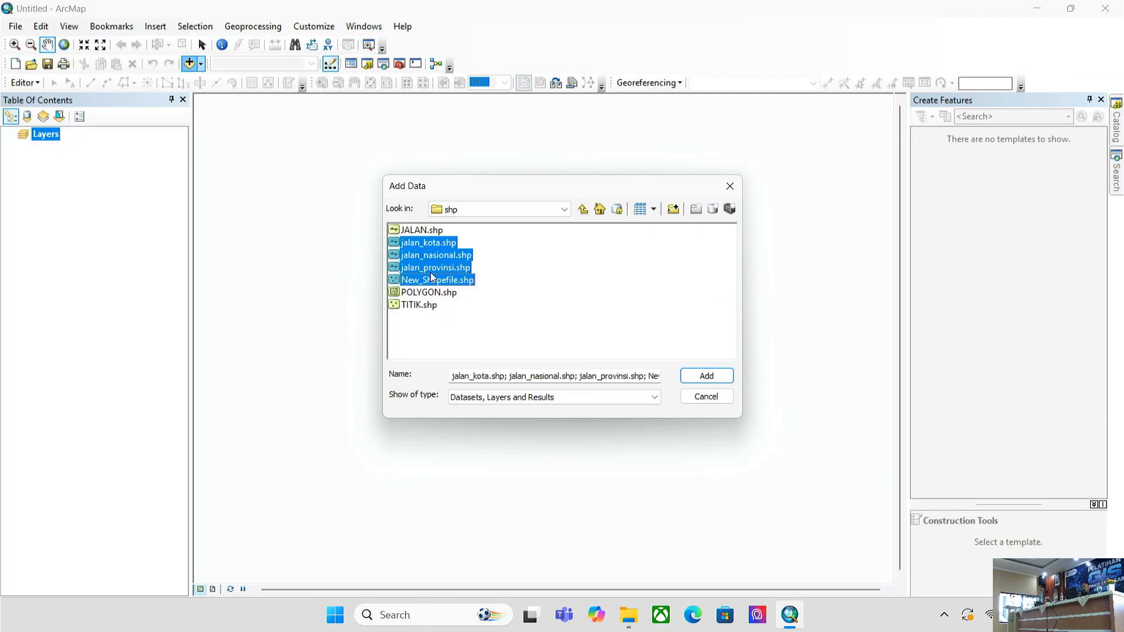
{"action": "key", "text": "shift+Up"}
{"action": "key", "text": "shift+Up"}
{"action": "left_click", "coordinate": [435, 270], "text": "shift"}
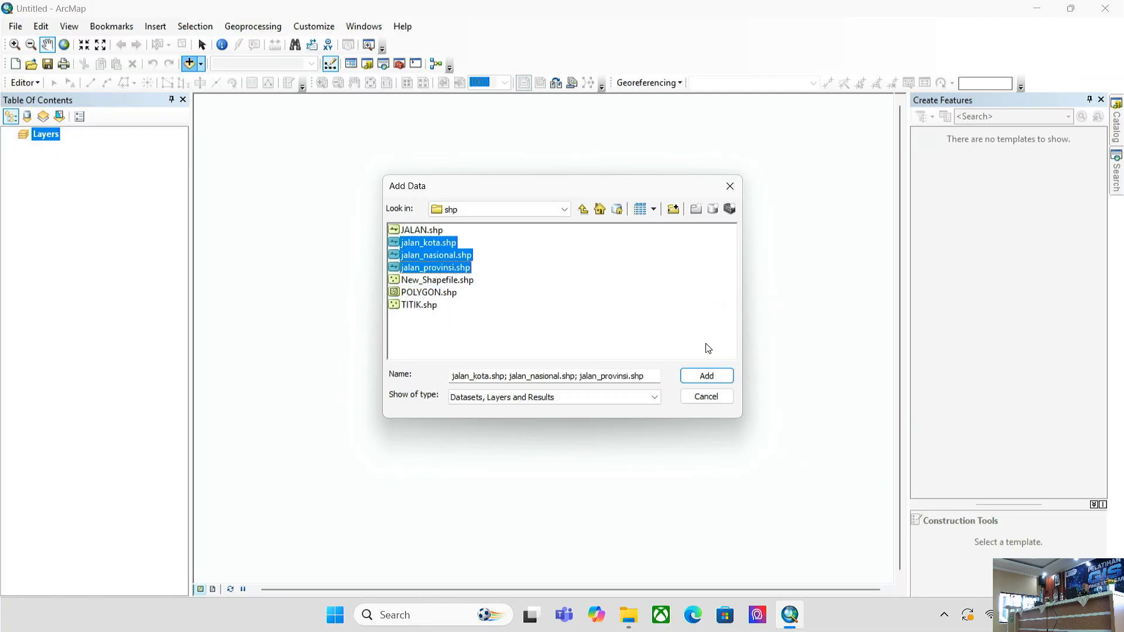
{"action": "left_click", "coordinate": [708, 372]}
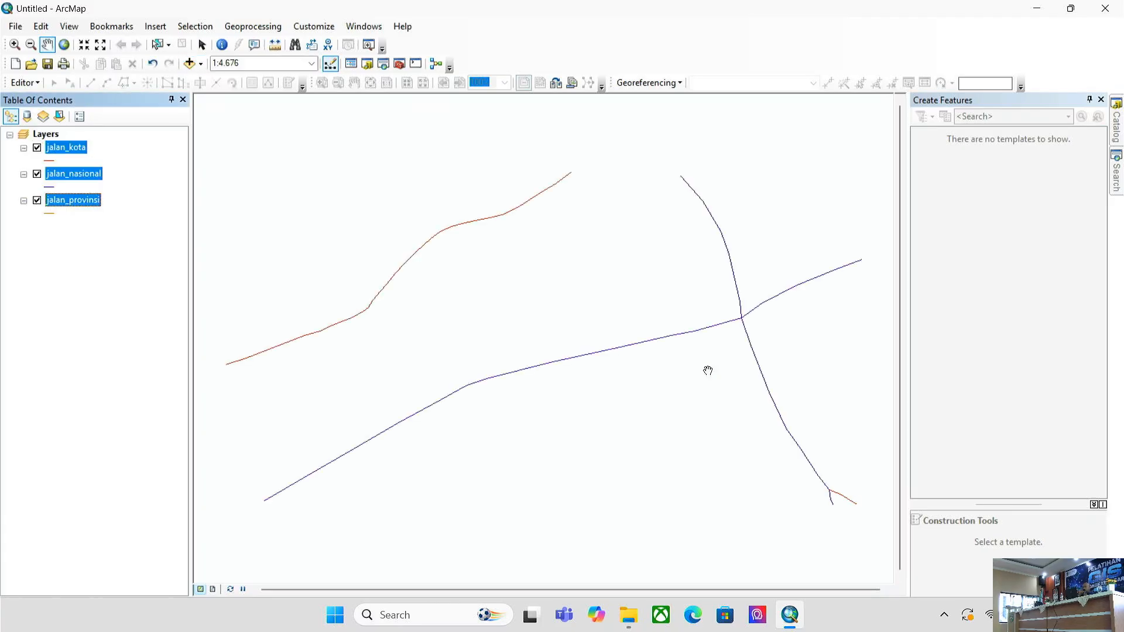
- Remove the jalan_kota layer and add JALAN.shp to the map in its place
{"action": "scroll", "coordinate": [650, 321], "scroll_direction": "up", "scroll_amount": 2}
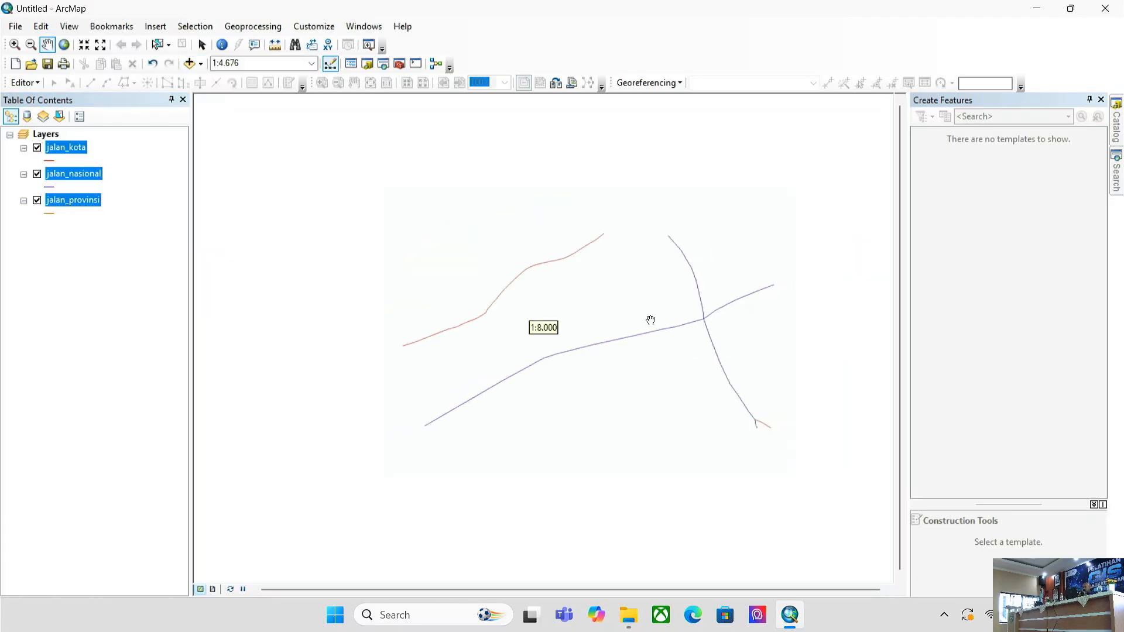
{"action": "left_click", "coordinate": [67, 148]}
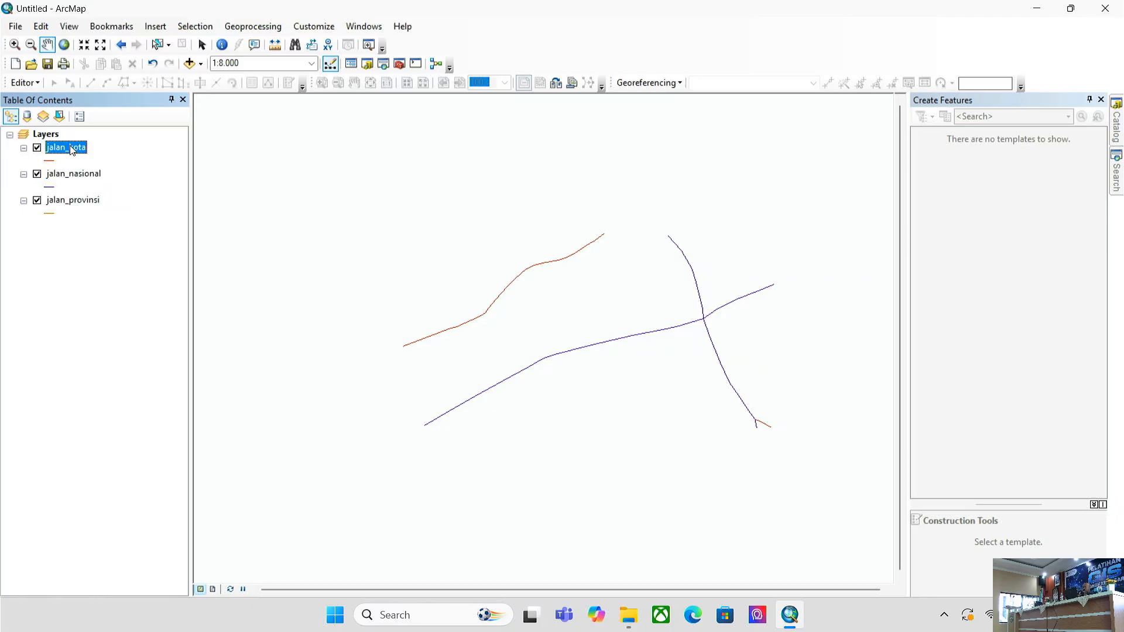
{"action": "left_click", "coordinate": [111, 289]}
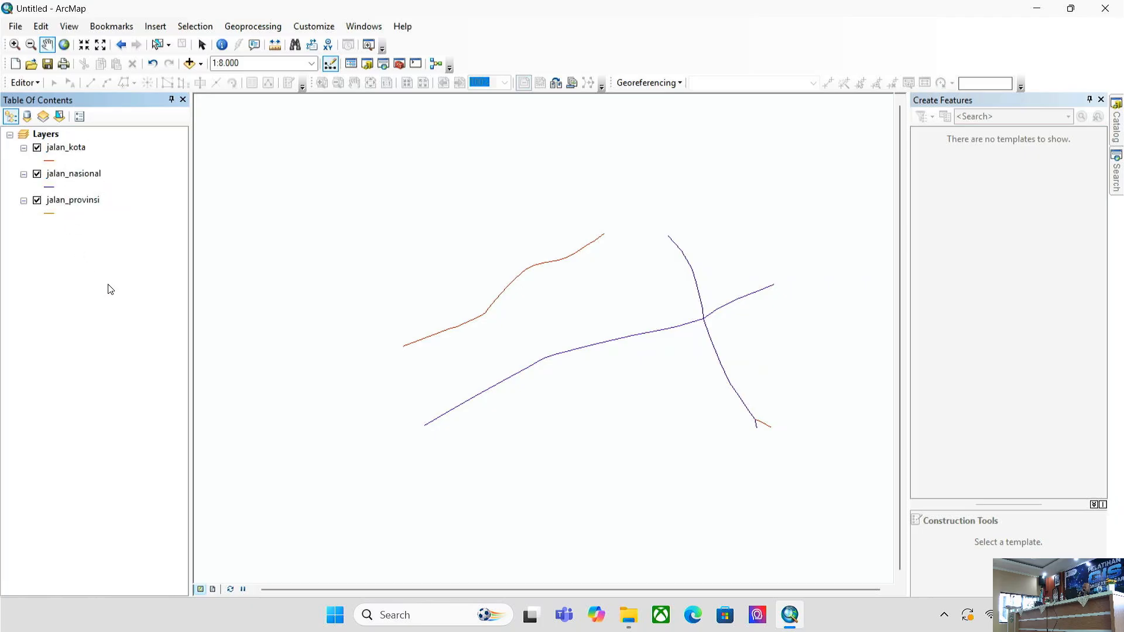
{"action": "left_click", "coordinate": [37, 148]}
{"action": "left_click", "coordinate": [67, 149]}
{"action": "right_click", "coordinate": [68, 150]}
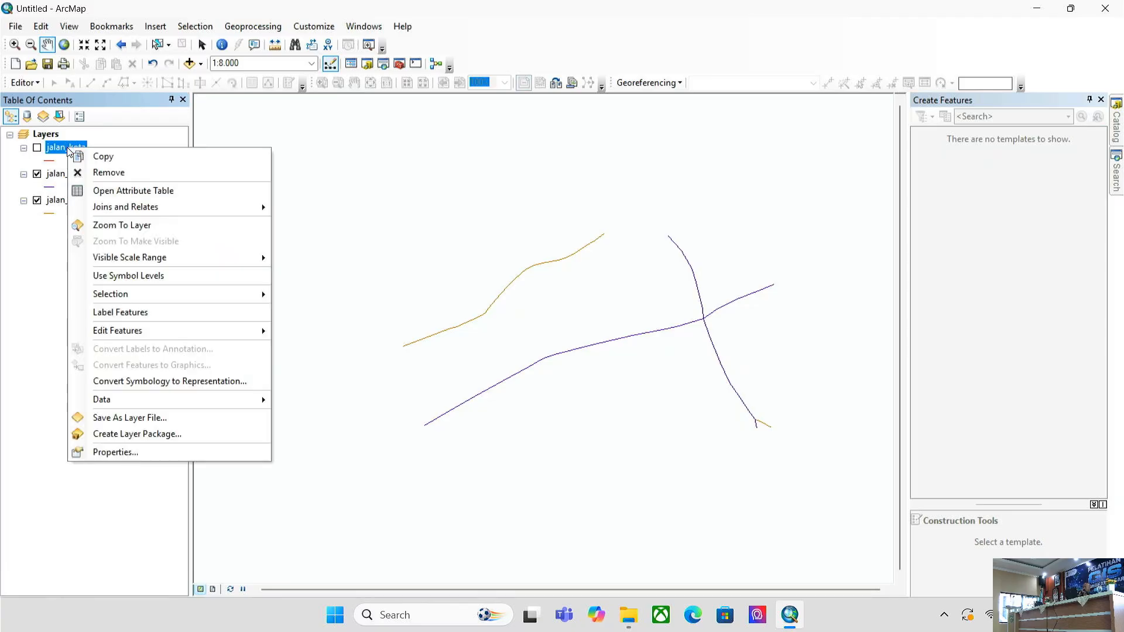
{"action": "left_click", "coordinate": [107, 175]}
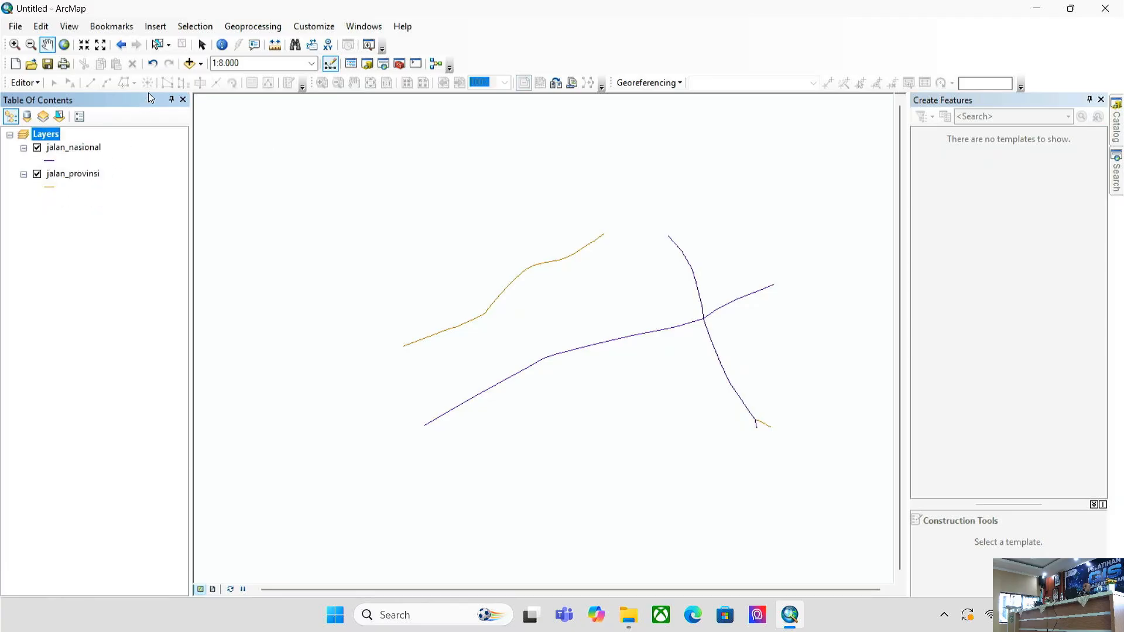
{"action": "left_click", "coordinate": [189, 63]}
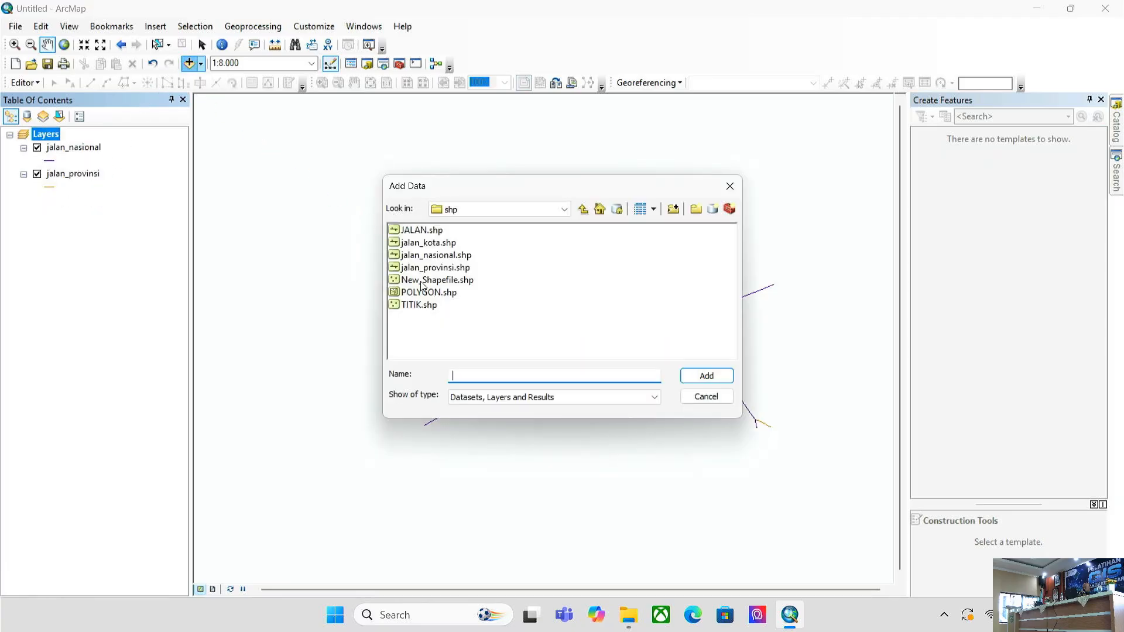
{"action": "left_click", "coordinate": [445, 249]}
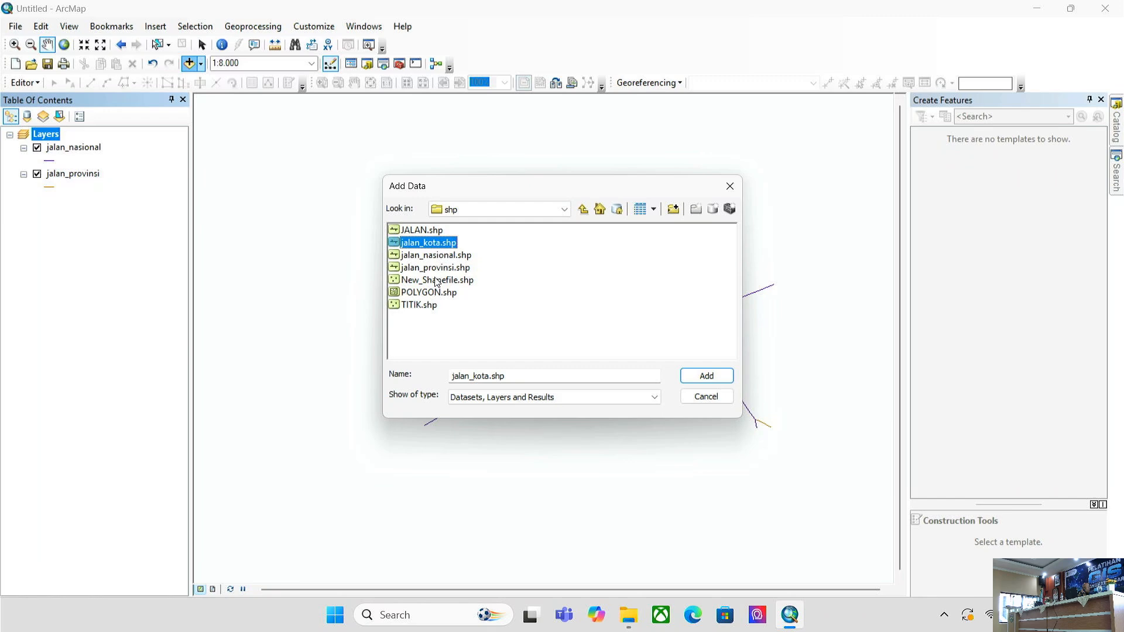
{"action": "double_click", "coordinate": [431, 230]}
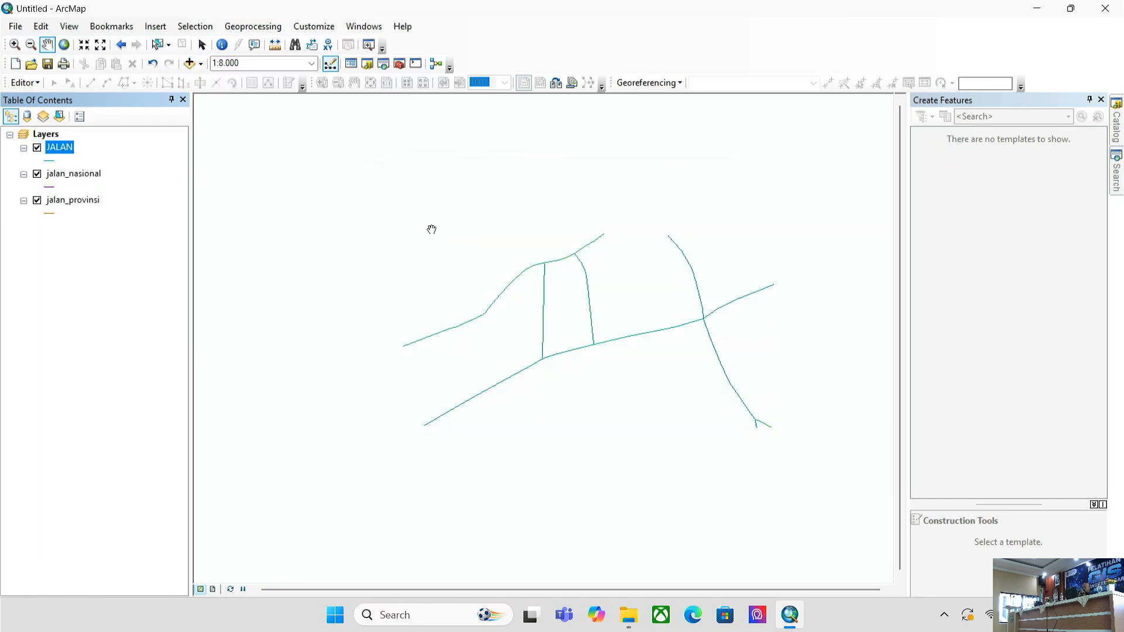
- Open the JALAN attribute table, select KOTA road rows 4 and 5, and show the Catalog
{"action": "right_click", "coordinate": [58, 147]}
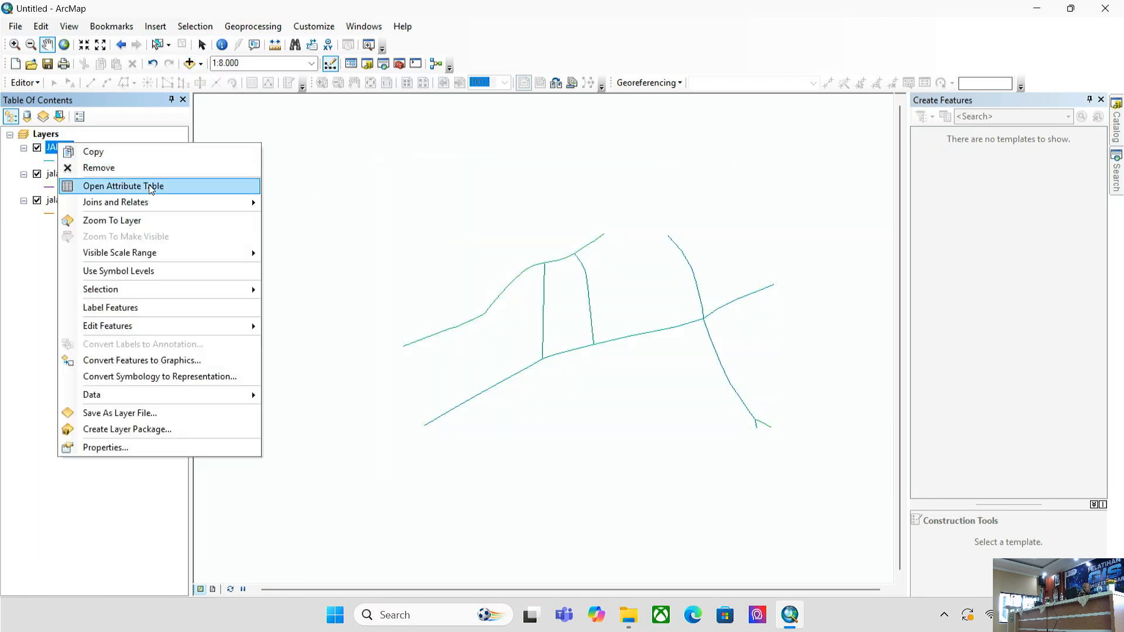
{"action": "left_click", "coordinate": [111, 186]}
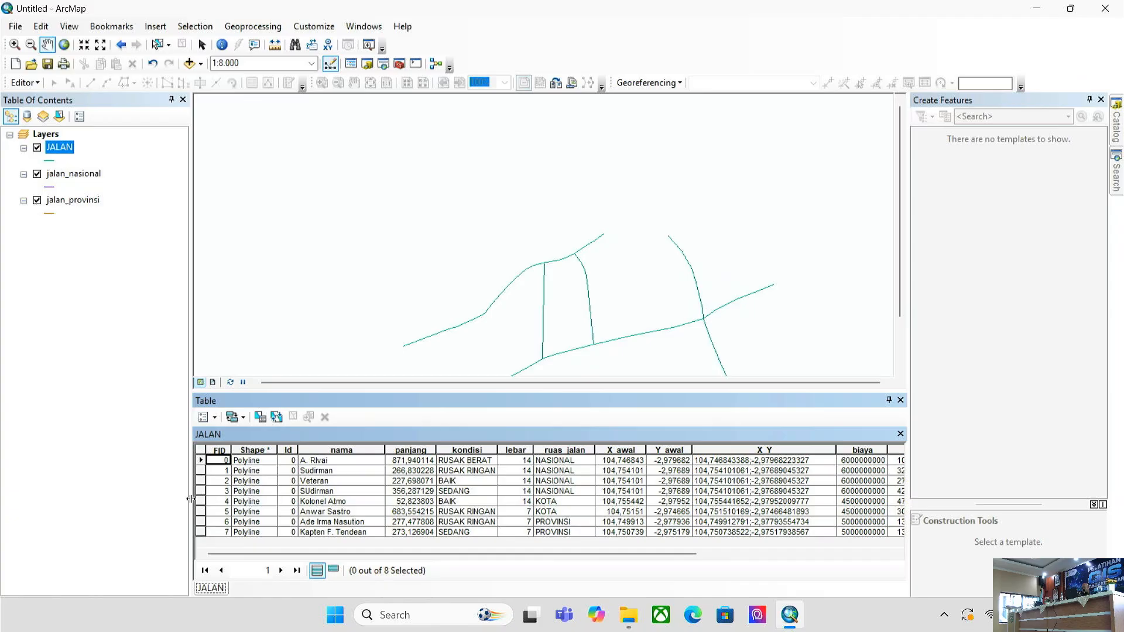
{"action": "left_click", "coordinate": [200, 502]}
{"action": "left_click", "coordinate": [200, 511], "text": "ctrl"}
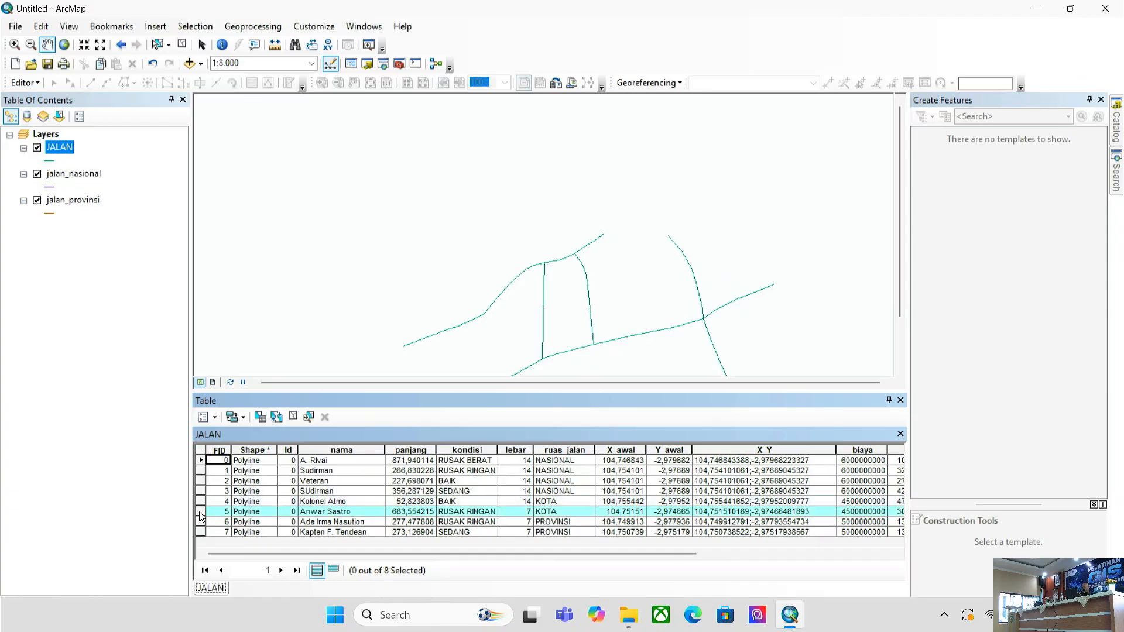
{"action": "left_click", "coordinate": [367, 63]}
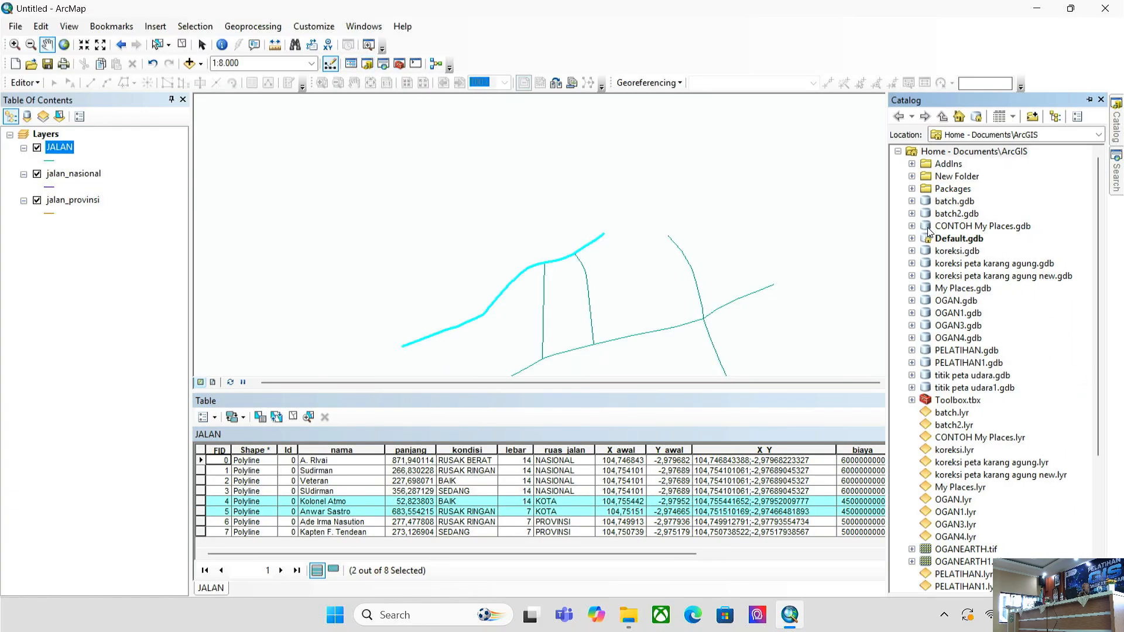
- In the Catalog, expand G:\ > My Drive > 2026 > PELATIHAN > NARASUMBER GIS BATCH > shp
{"action": "left_click", "coordinate": [912, 401]}
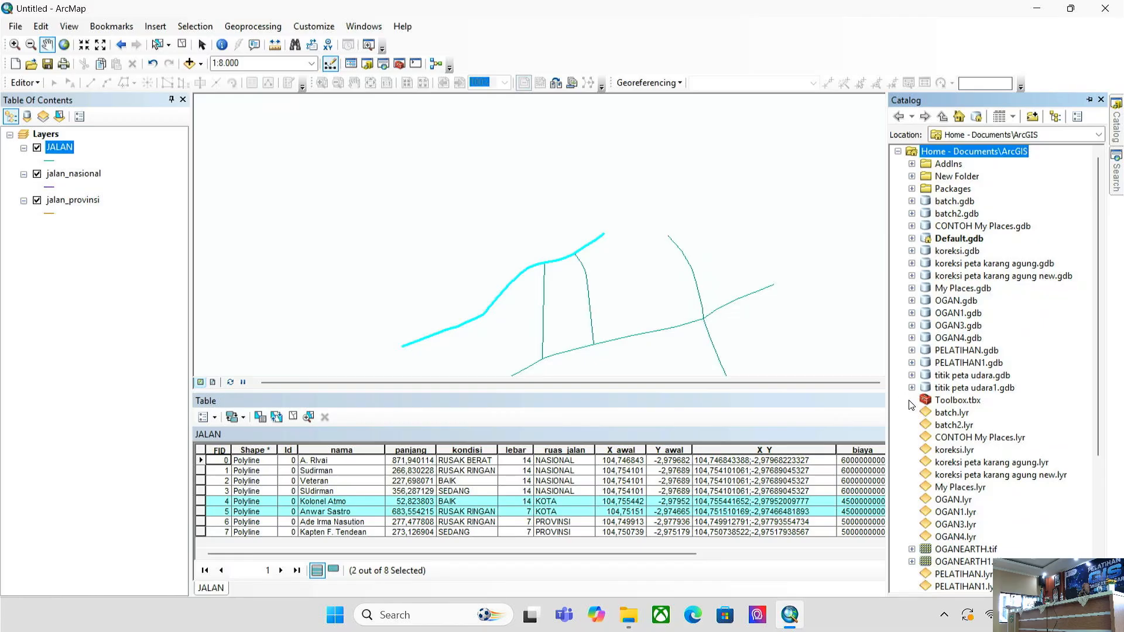
{"action": "scroll", "coordinate": [919, 405], "scroll_direction": "down", "scroll_amount": 2}
{"action": "scroll", "coordinate": [915, 410], "scroll_direction": "down", "scroll_amount": 3}
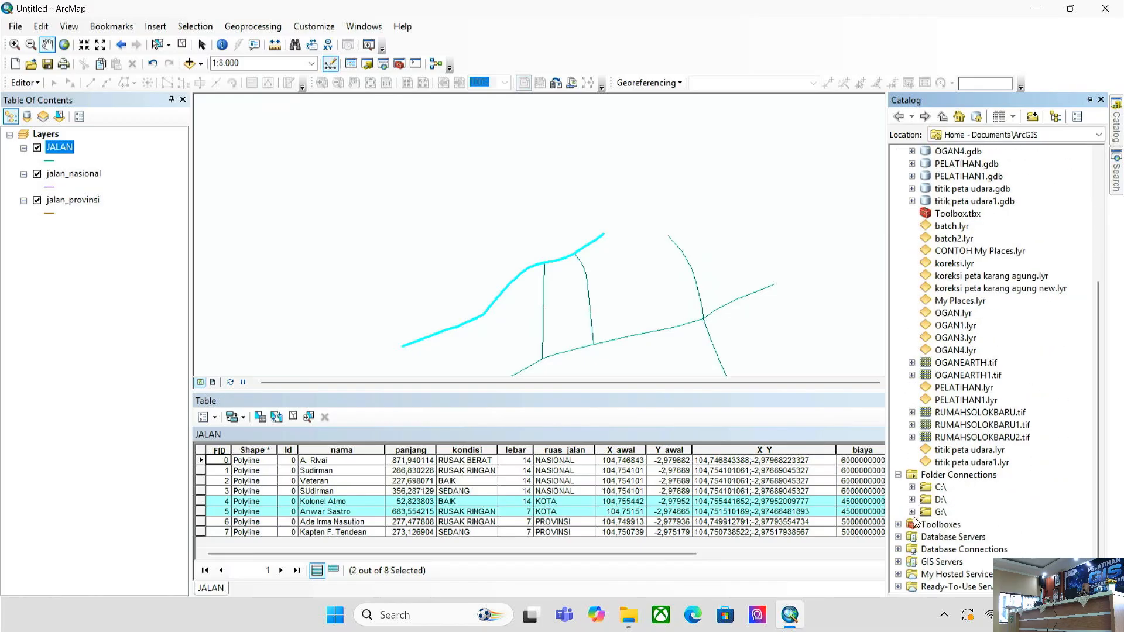
{"action": "left_click", "coordinate": [912, 512]}
{"action": "scroll", "coordinate": [931, 481], "scroll_direction": "down", "scroll_amount": 1}
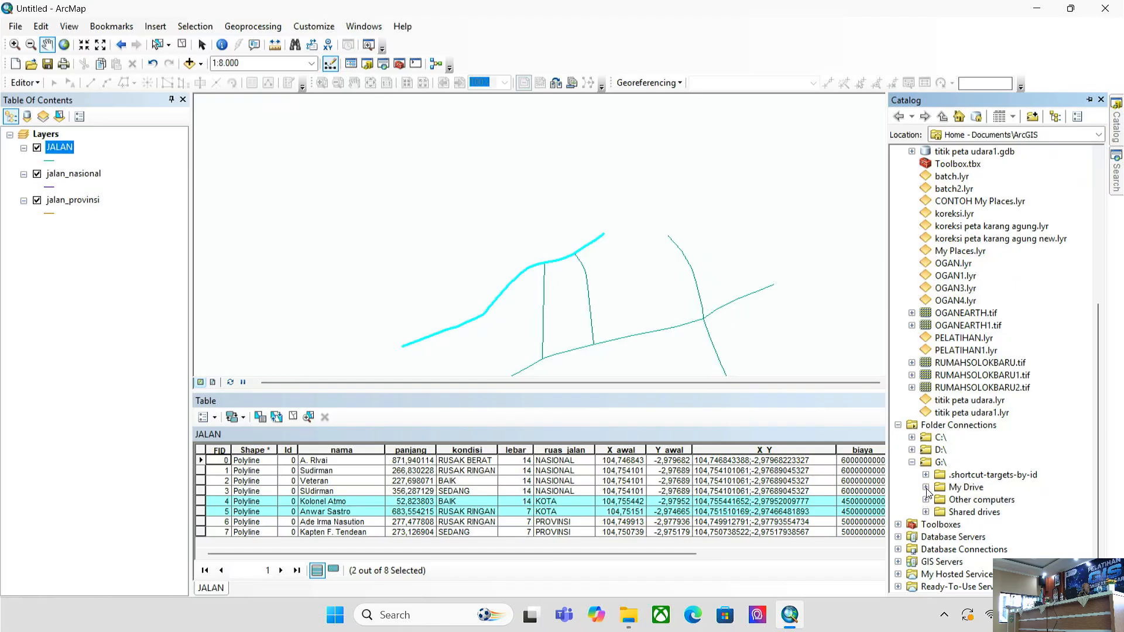
{"action": "left_click", "coordinate": [925, 488]}
{"action": "scroll", "coordinate": [935, 480], "scroll_direction": "down", "scroll_amount": 3}
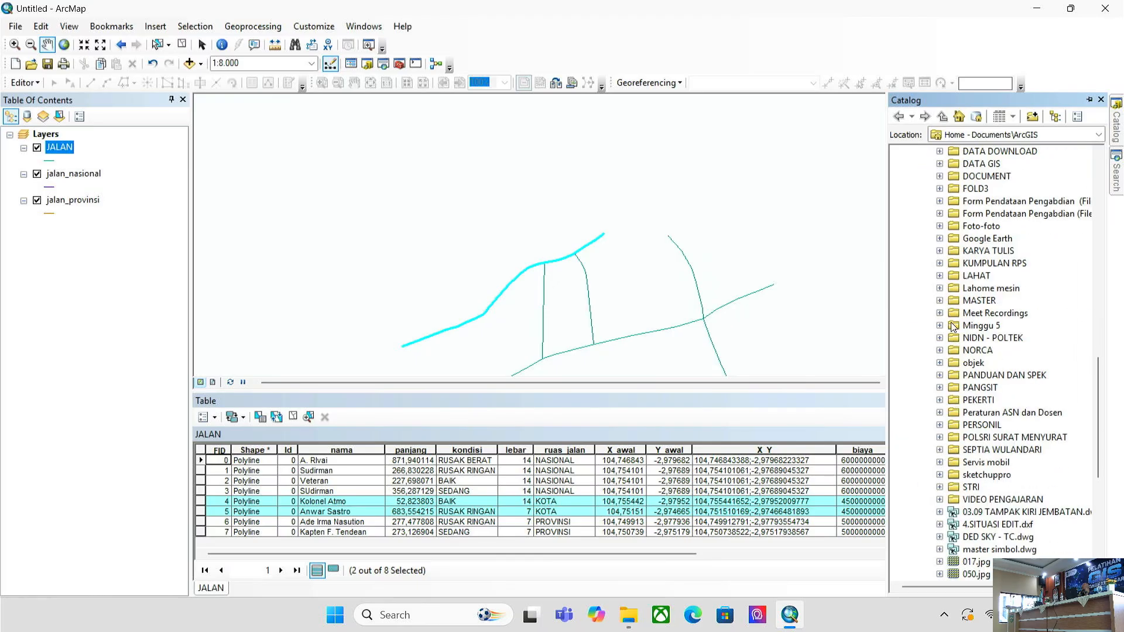
{"action": "scroll", "coordinate": [940, 489], "scroll_direction": "down", "scroll_amount": 2}
{"action": "scroll", "coordinate": [945, 491], "scroll_direction": "down", "scroll_amount": 1}
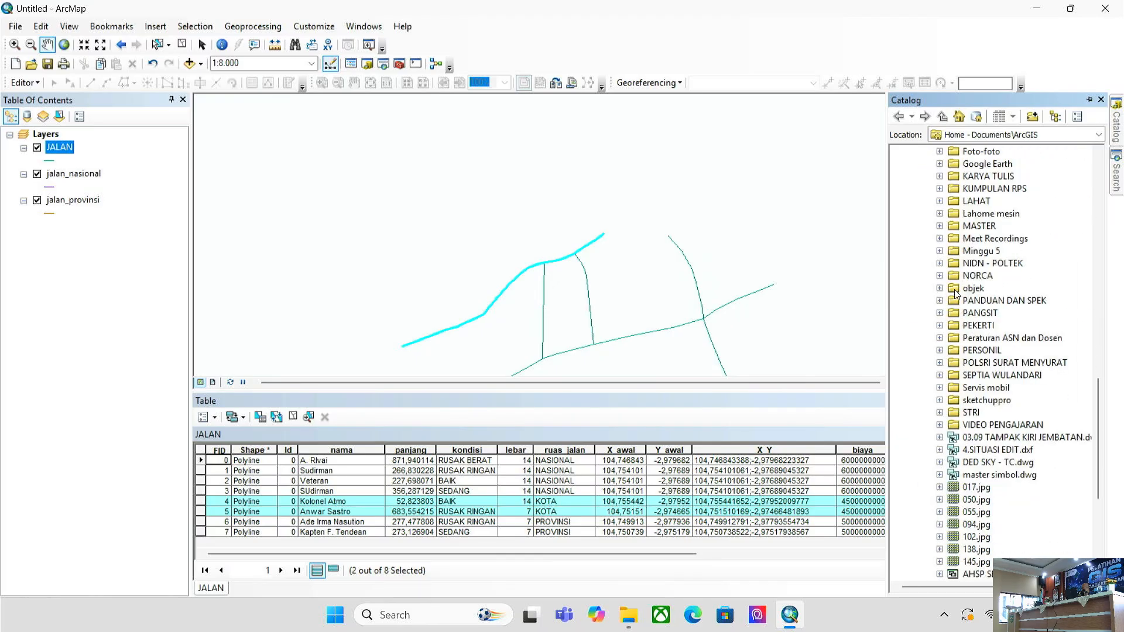
{"action": "scroll", "coordinate": [940, 292], "scroll_direction": "up", "scroll_amount": 4}
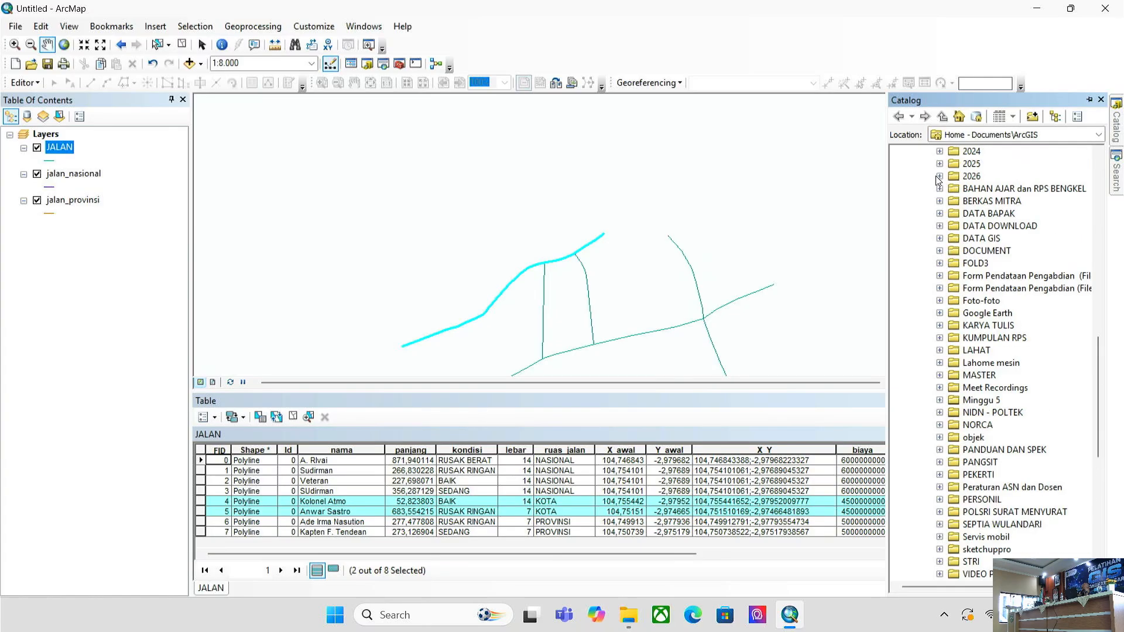
{"action": "left_click", "coordinate": [940, 176]}
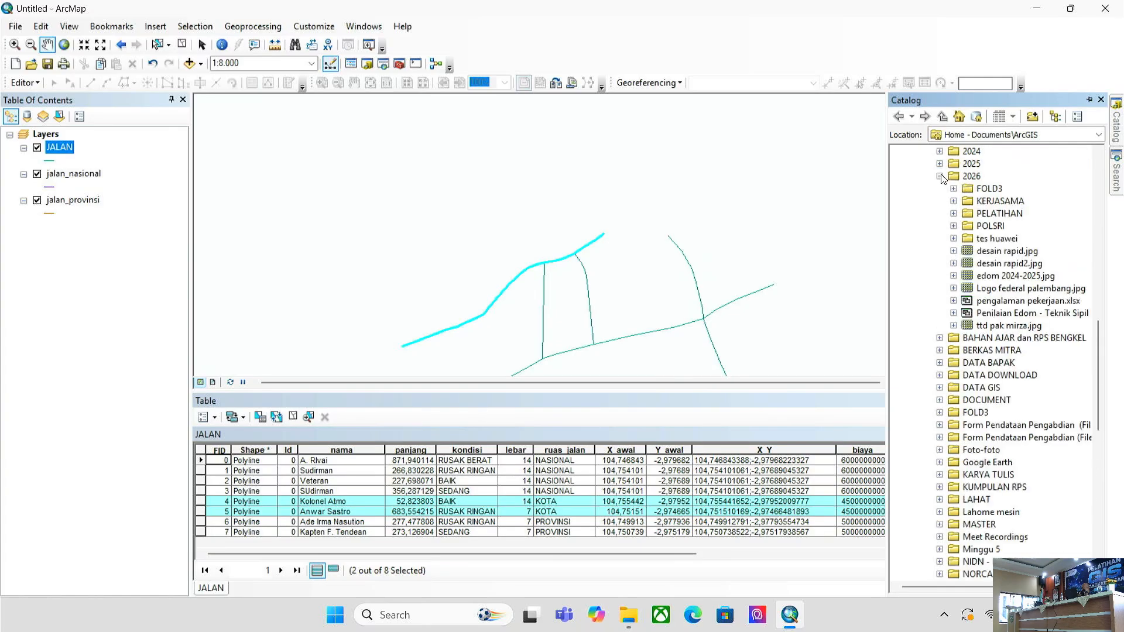
{"action": "left_click", "coordinate": [956, 214]}
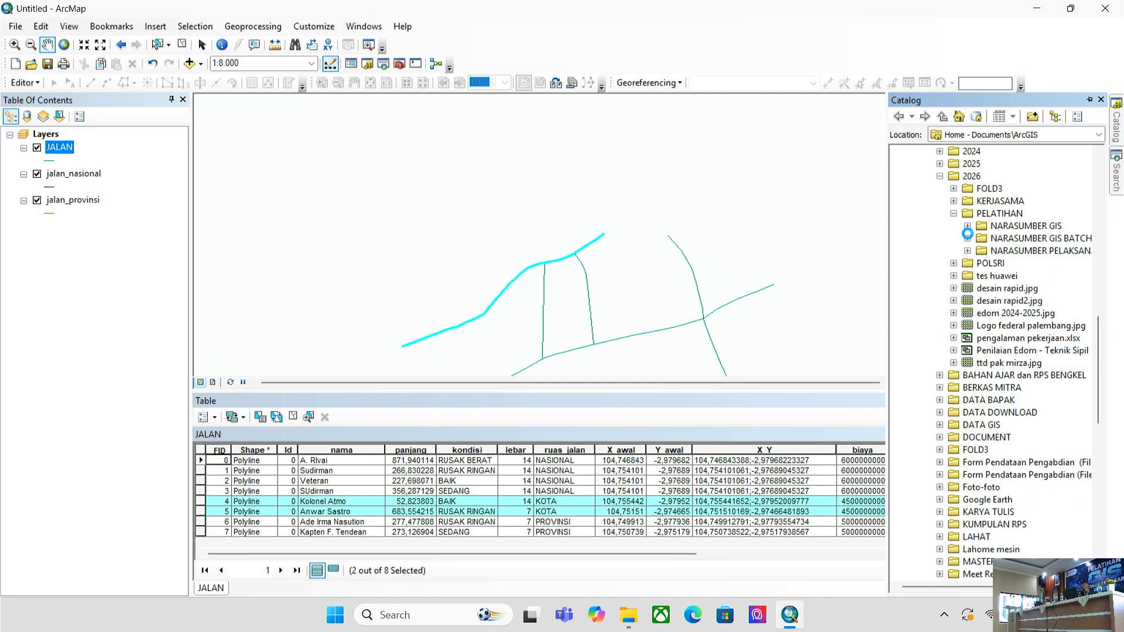
{"action": "left_click", "coordinate": [968, 238]}
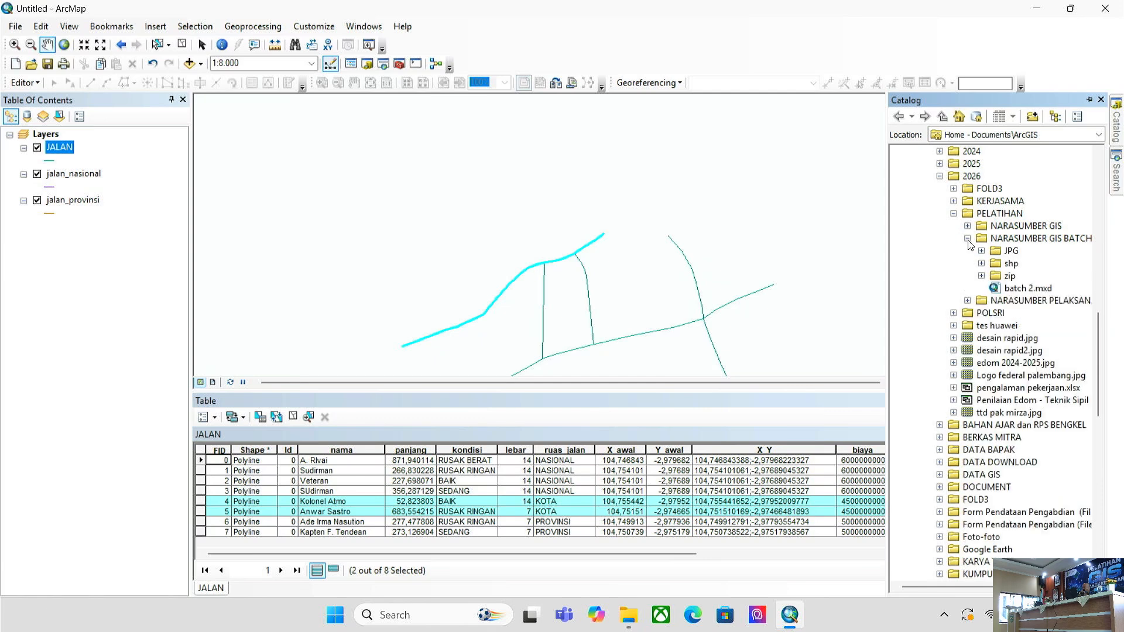
{"action": "left_click", "coordinate": [982, 264]}
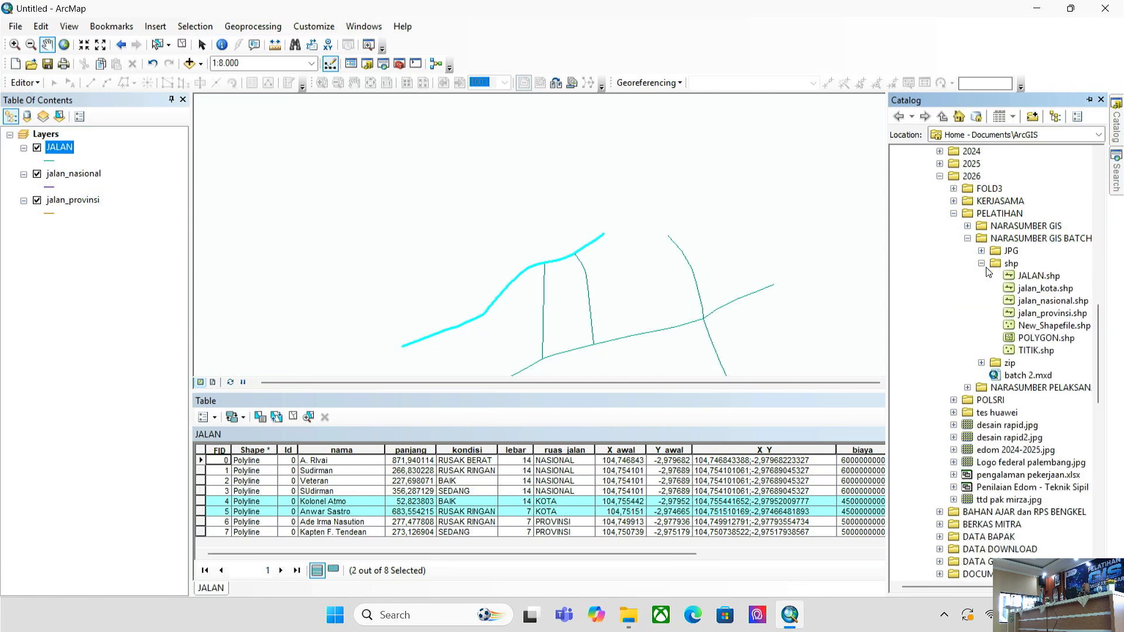
- Delete the old jalan_kota.shp shapefile from the Catalog
{"action": "left_click", "coordinate": [1050, 289]}
{"action": "right_click", "coordinate": [1050, 289]}
{"action": "left_click", "coordinate": [1051, 309]}
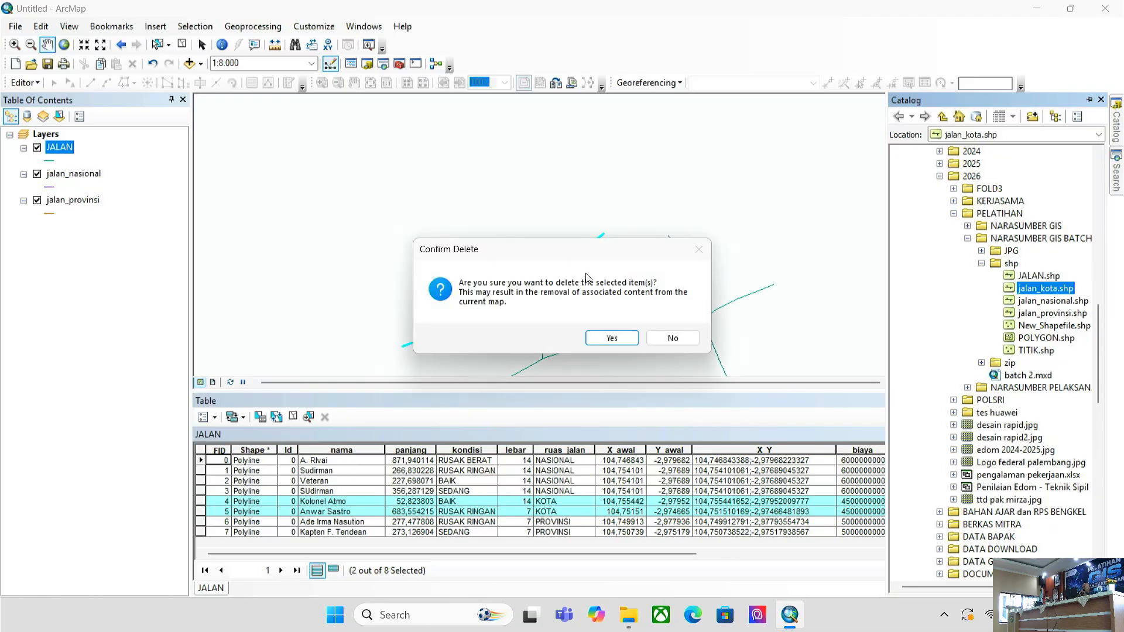
{"action": "left_click", "coordinate": [612, 338]}
- Export JALAN's two selected KOTA roads to jalan_kota.shp and add it to the map
{"action": "right_click", "coordinate": [59, 149]}
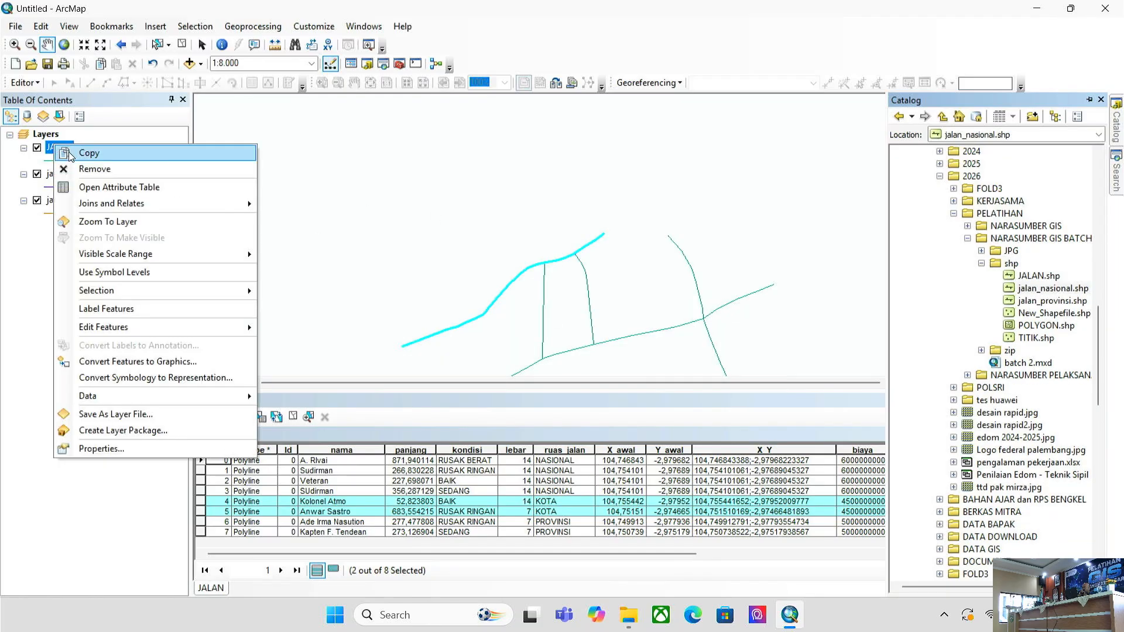
{"action": "mouse_move", "coordinate": [132, 397]}
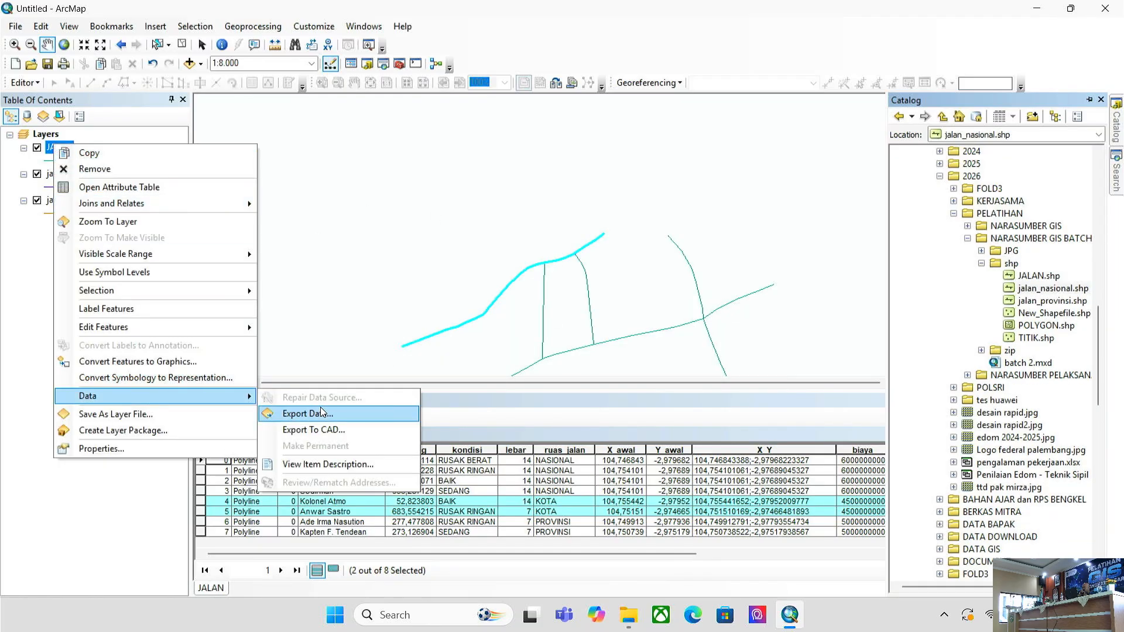
{"action": "left_click", "coordinate": [11, 317]}
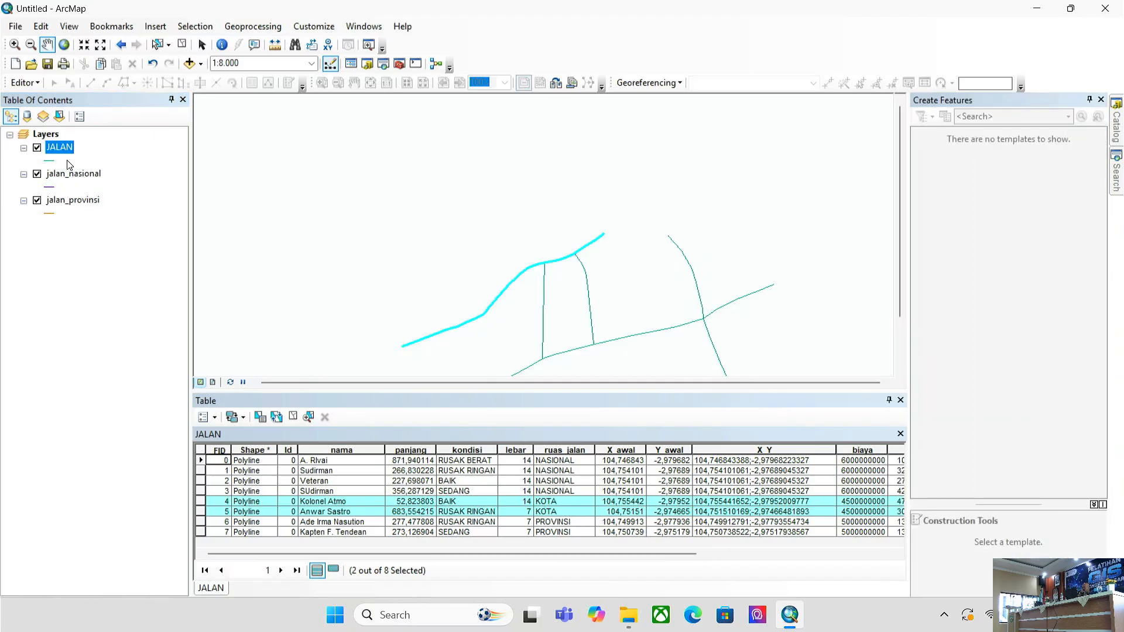
{"action": "right_click", "coordinate": [78, 149]}
{"action": "mouse_move", "coordinate": [186, 395]}
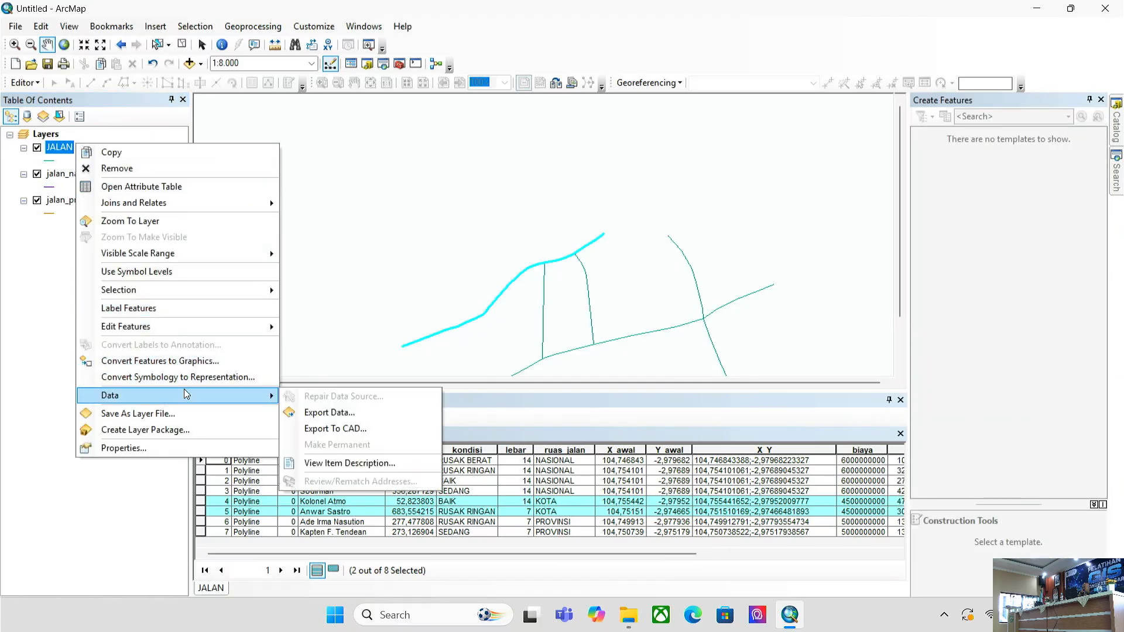
{"action": "left_click", "coordinate": [317, 412]}
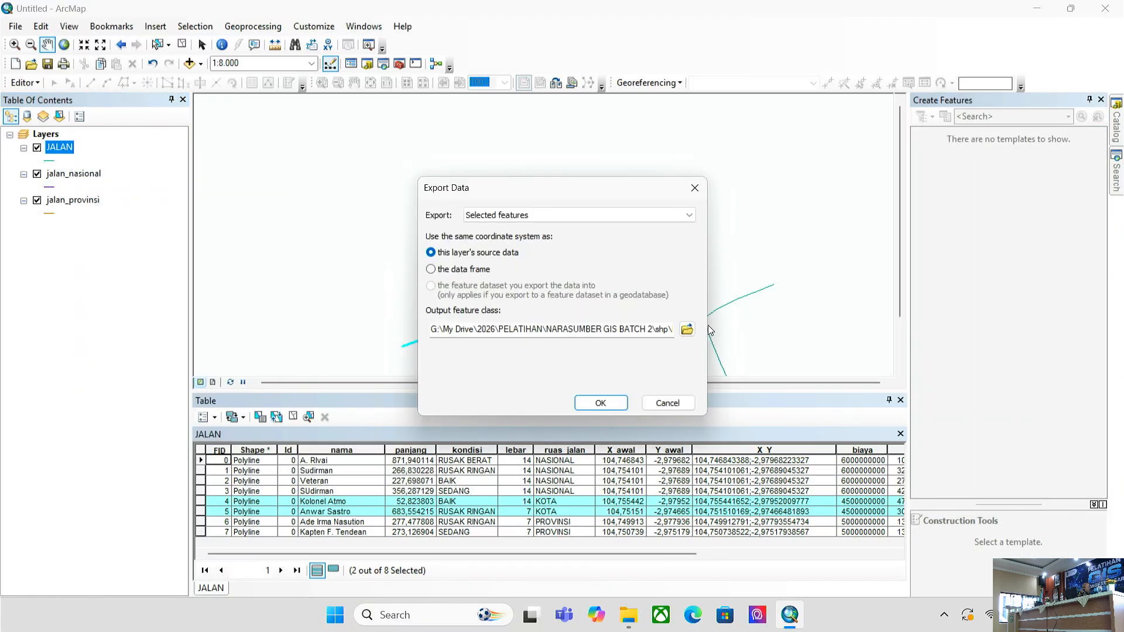
{"action": "left_click", "coordinate": [688, 329]}
{"action": "left_click", "coordinate": [436, 255]}
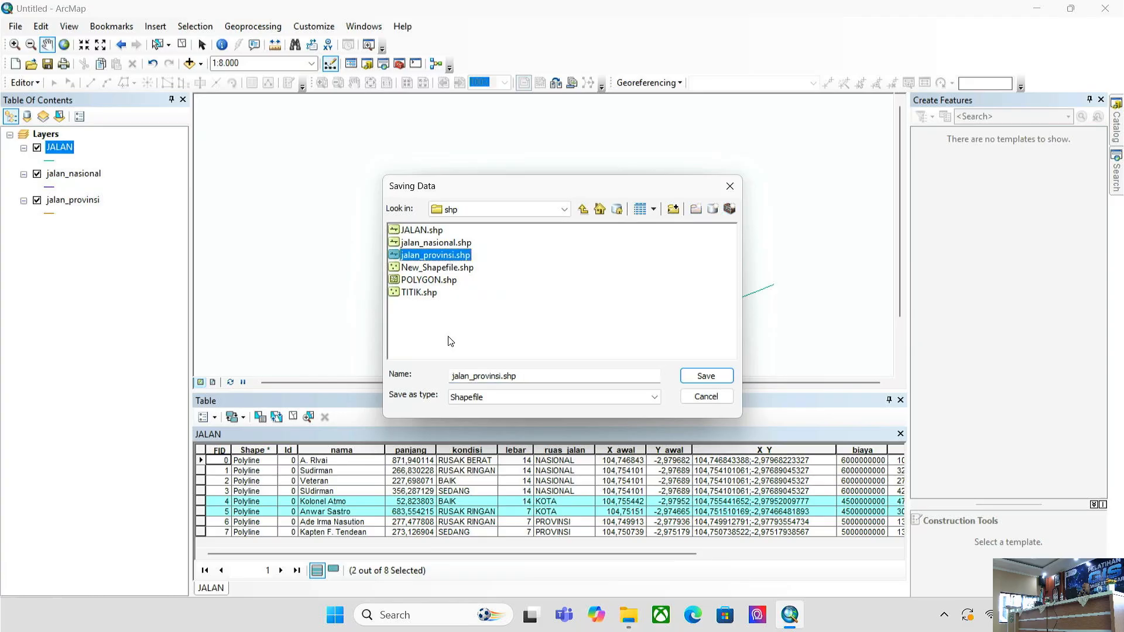
{"action": "left_click_drag", "start_coordinate": [501, 376], "coordinate": [476, 381]}
{"action": "type", "text": "kota"}
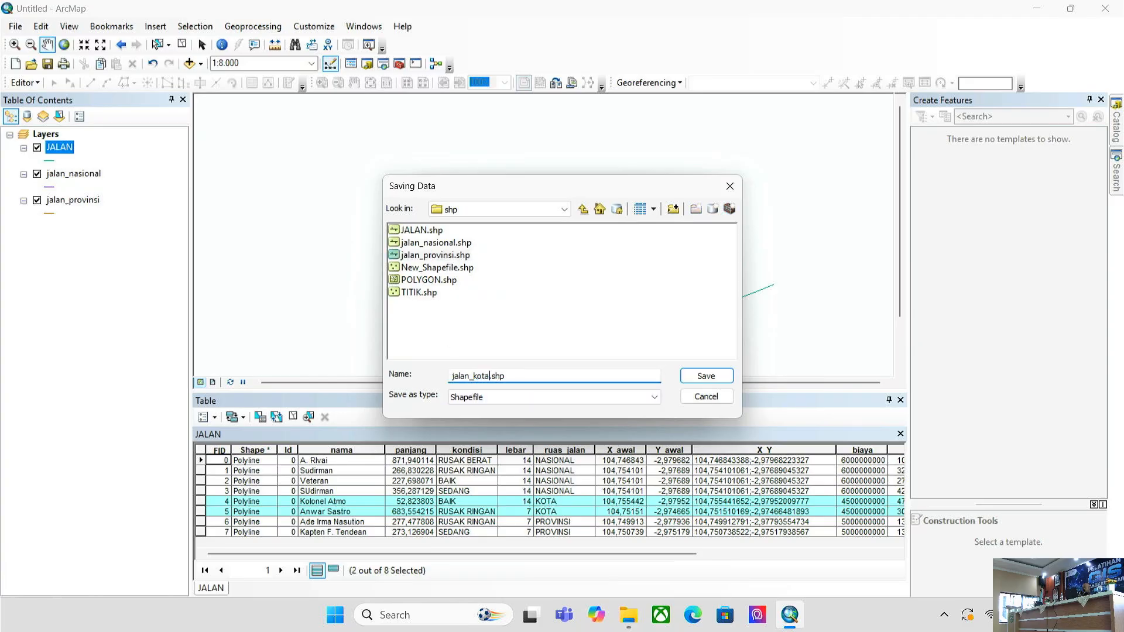
{"action": "key", "text": "Return"}
{"action": "key", "text": "Return"}
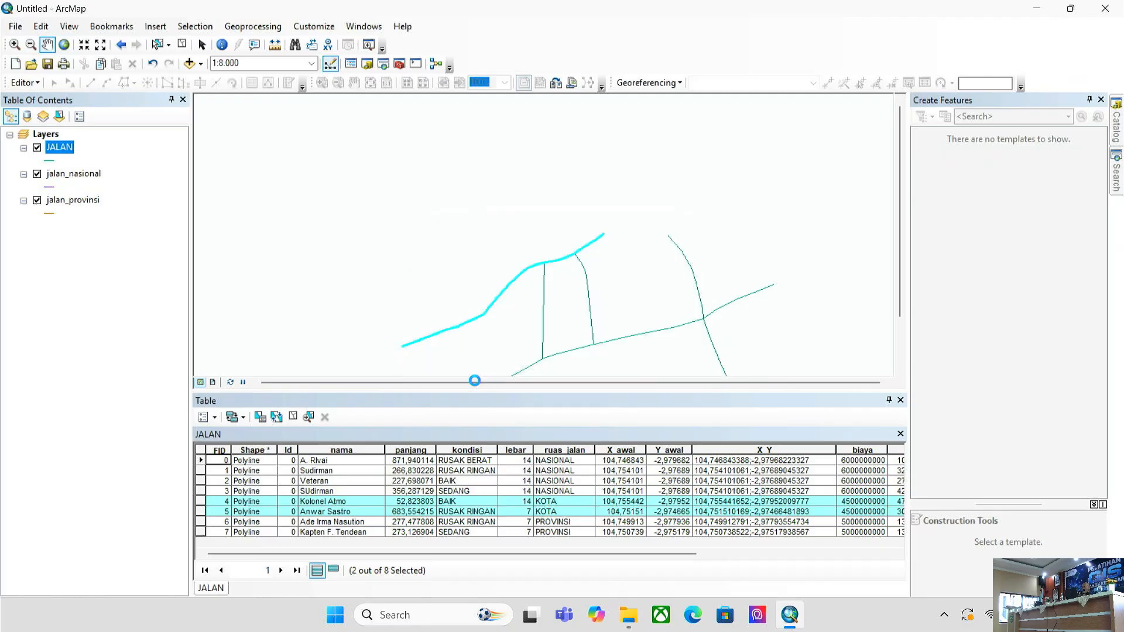
{"action": "left_click", "coordinate": [606, 359]}
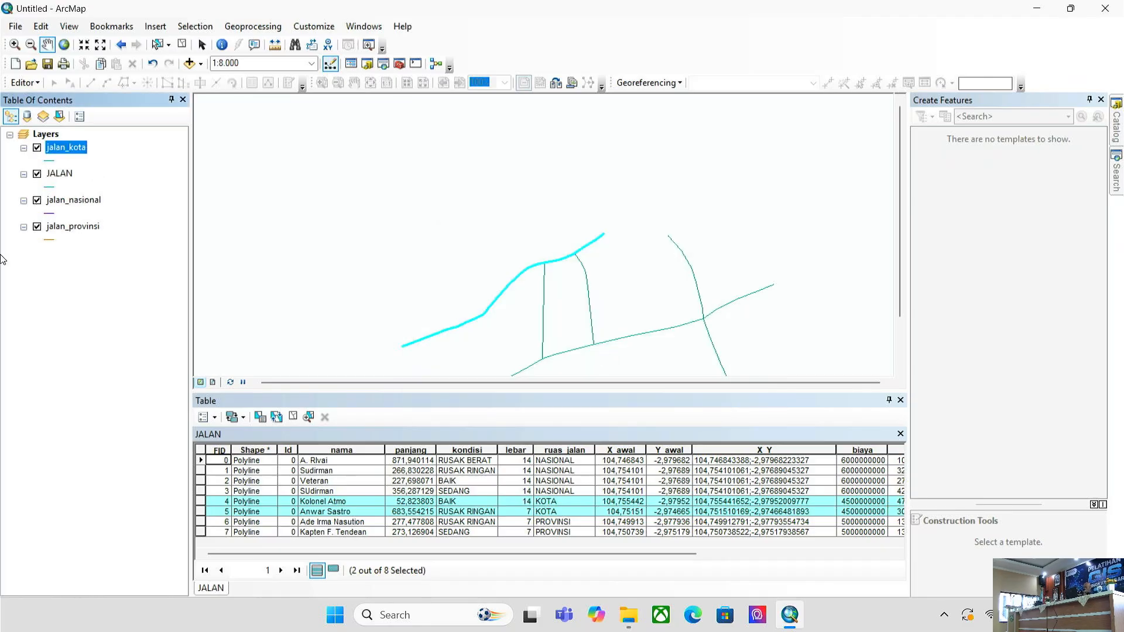
- Remove the JALAN layer and add JALAN.shp back onto the map
{"action": "right_click", "coordinate": [59, 174]}
{"action": "left_click", "coordinate": [89, 198]}
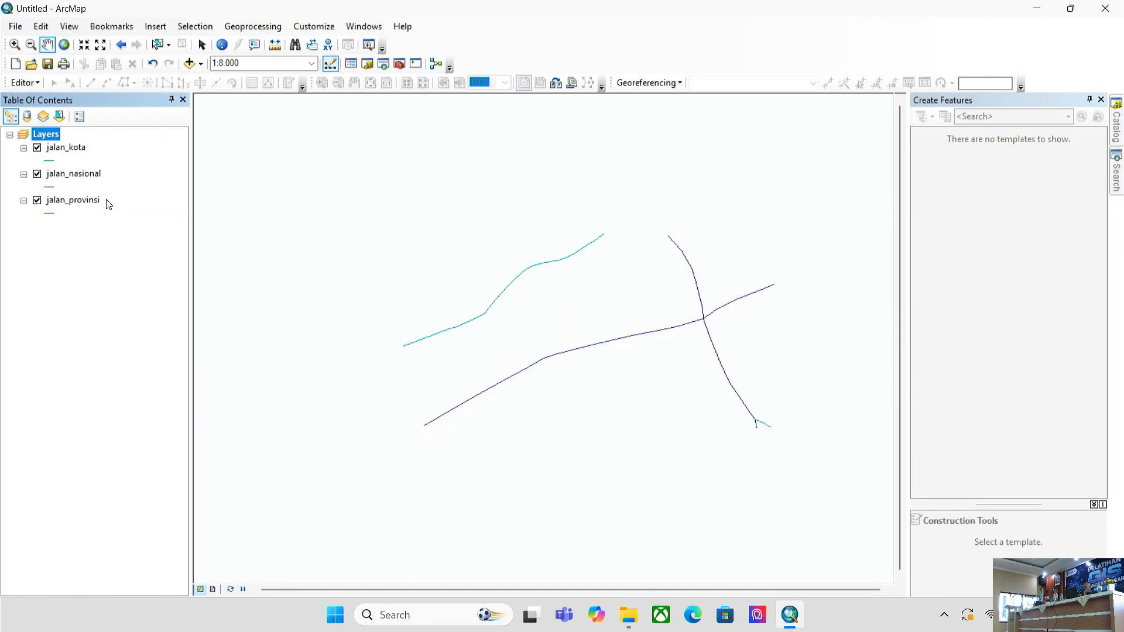
{"action": "left_click", "coordinate": [75, 150]}
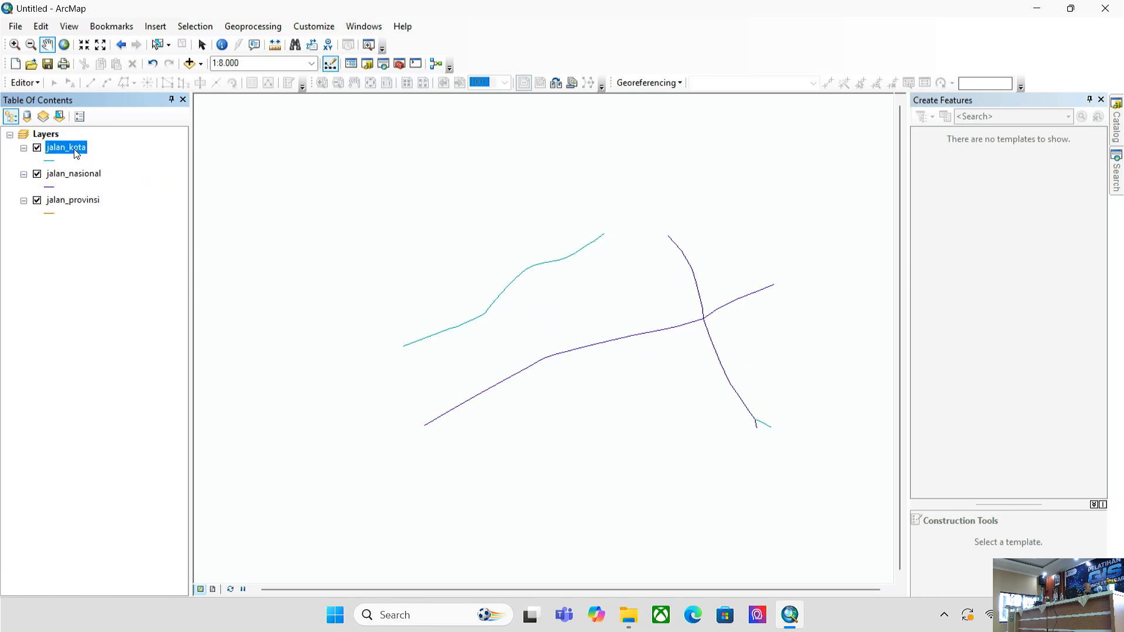
{"action": "left_click", "coordinate": [190, 63]}
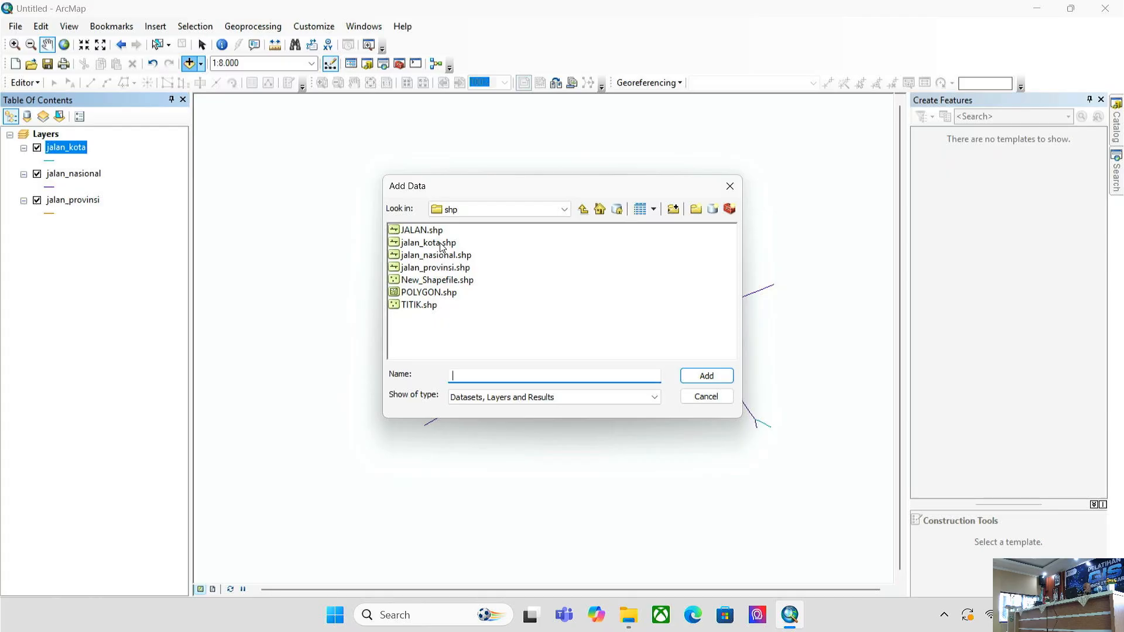
{"action": "left_click", "coordinate": [436, 243]}
{"action": "double_click", "coordinate": [433, 230]}
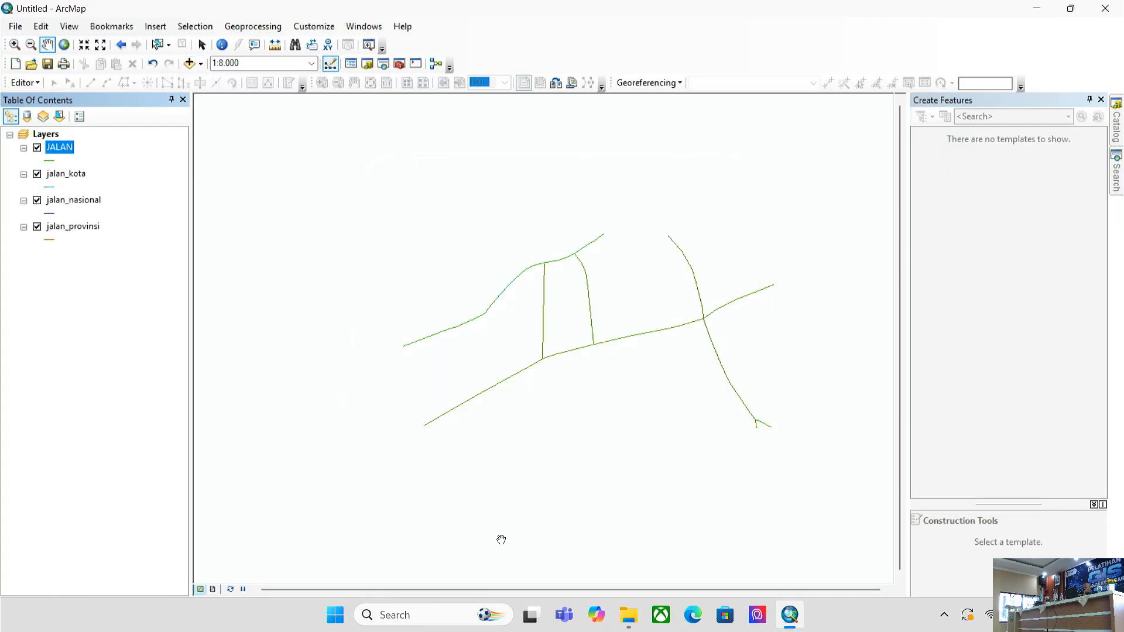
- Open the JALAN attribute table and select records FID 4, 5 and then 6
{"action": "right_click", "coordinate": [60, 146]}
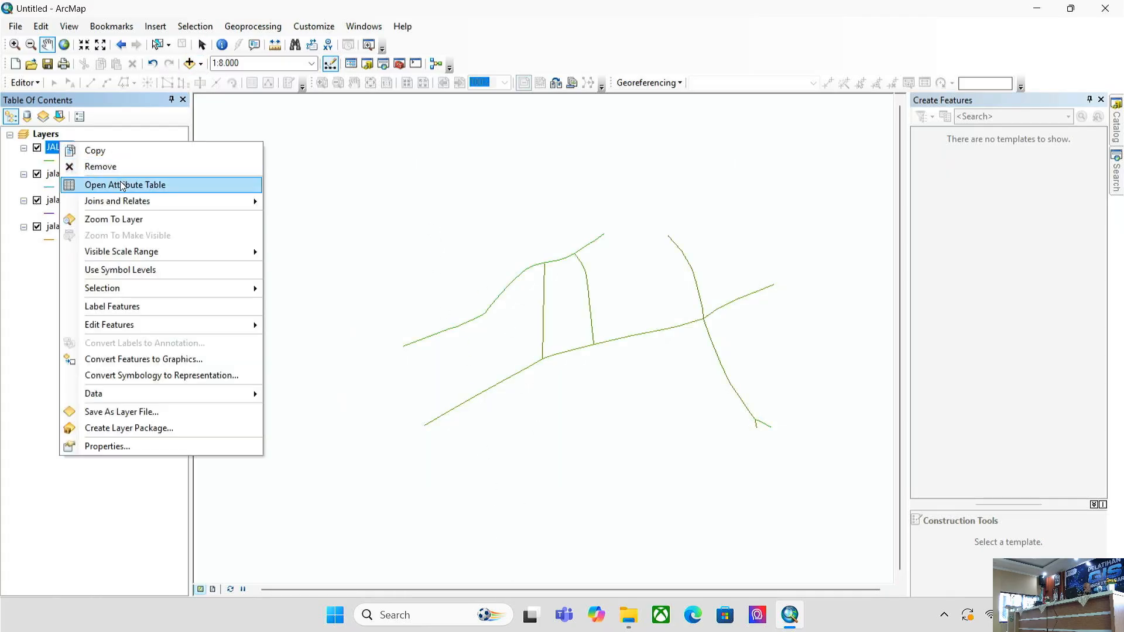
{"action": "left_click", "coordinate": [123, 185]}
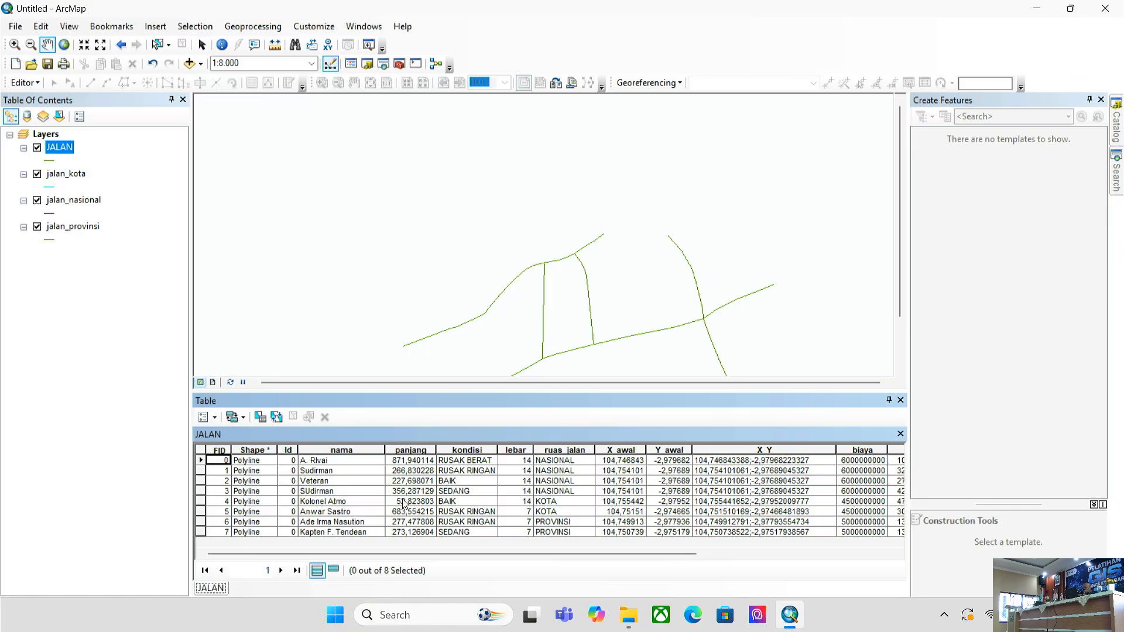
{"action": "left_click", "coordinate": [201, 502]}
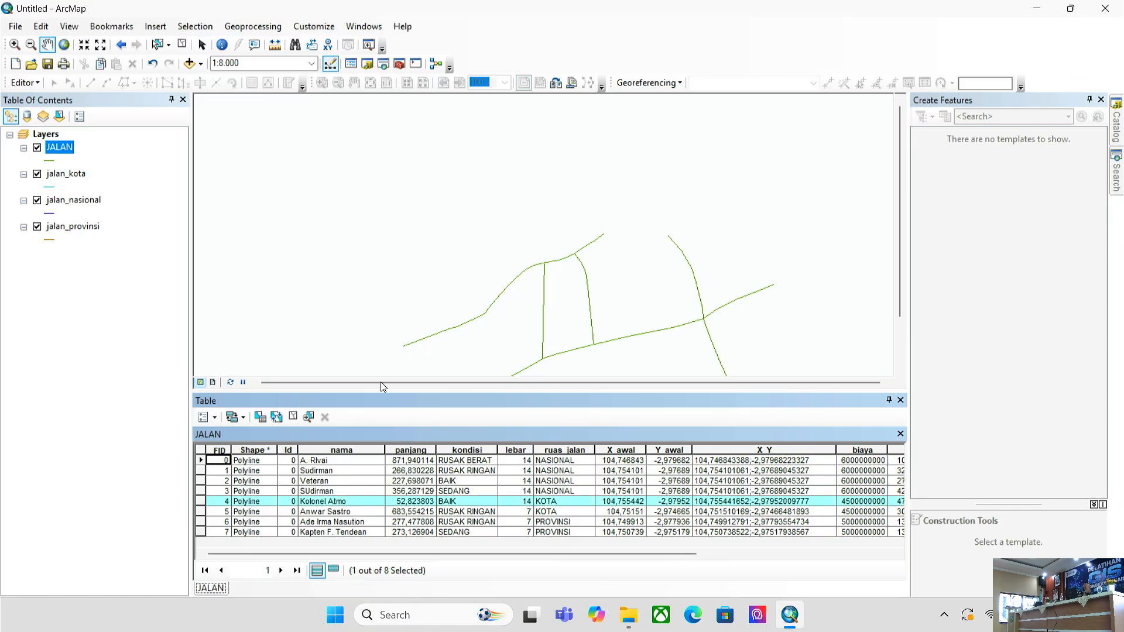
{"action": "left_click_drag", "start_coordinate": [566, 268], "coordinate": [544, 135]}
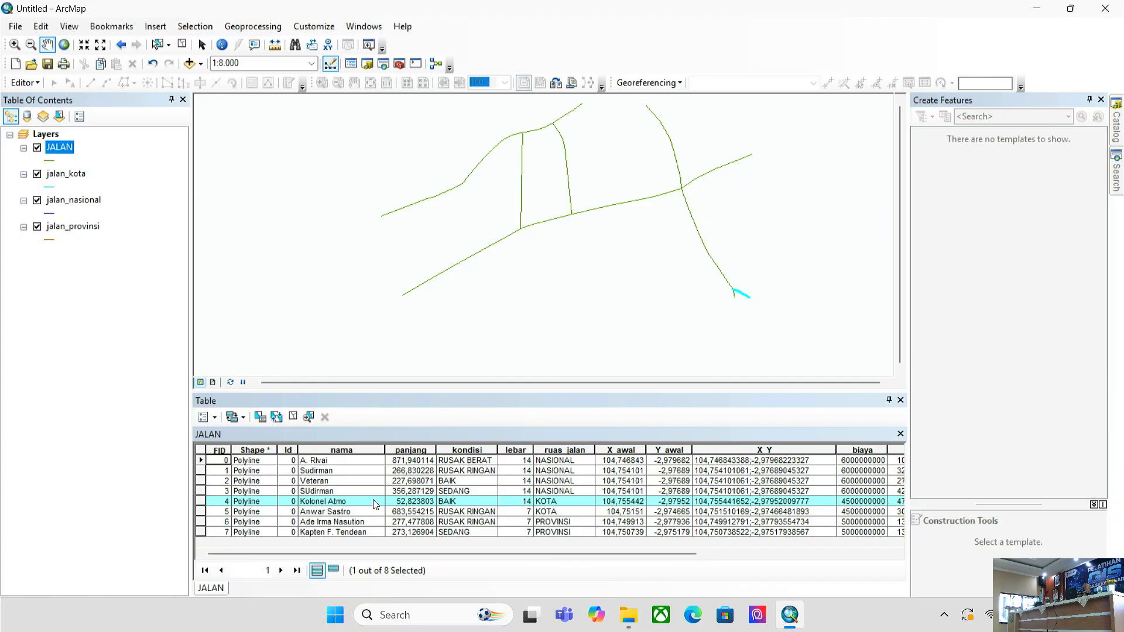
{"action": "left_click", "coordinate": [201, 515]}
{"action": "left_click", "coordinate": [200, 521]}
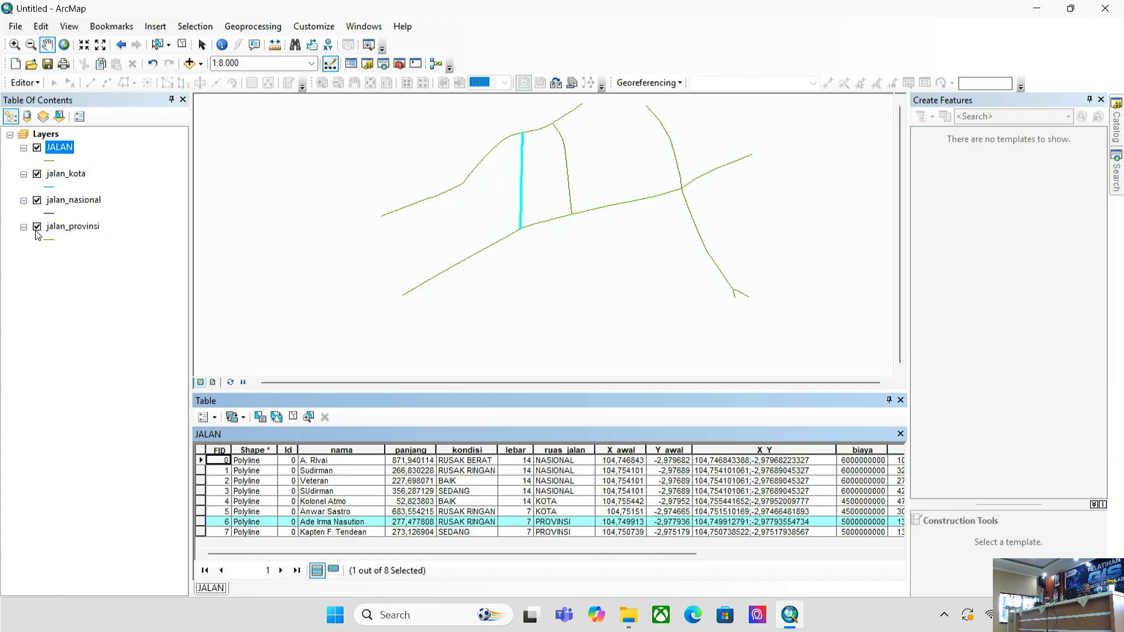
- Remove the jalan_provinsi layer and delete the old jalan_provinsi.shp in the Catalog
{"action": "right_click", "coordinate": [65, 228]}
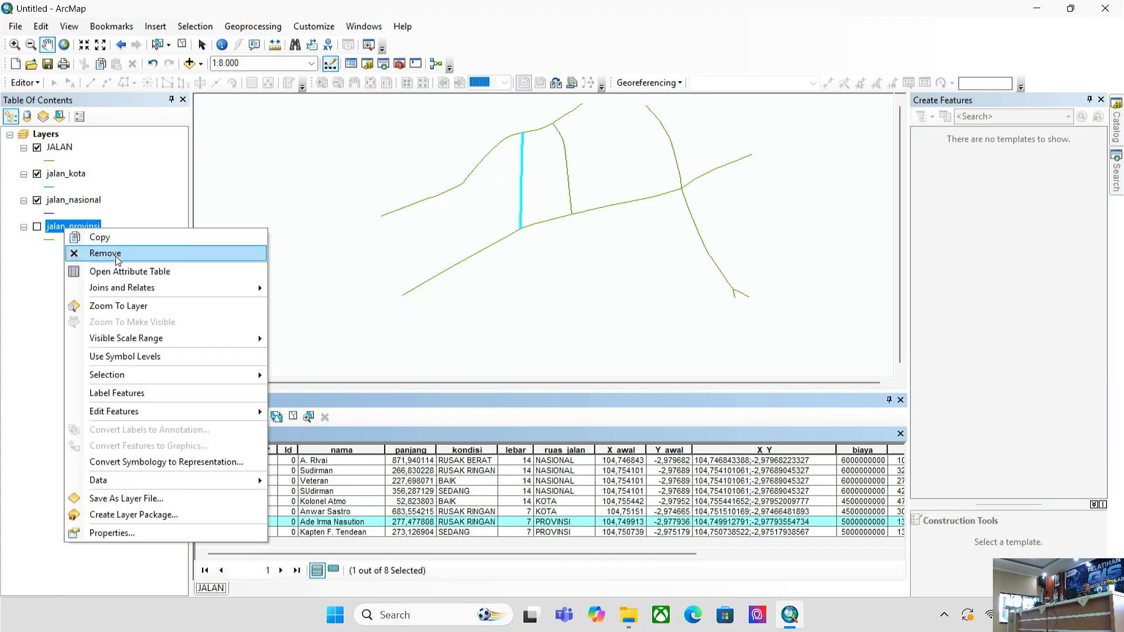
{"action": "left_click", "coordinate": [88, 251]}
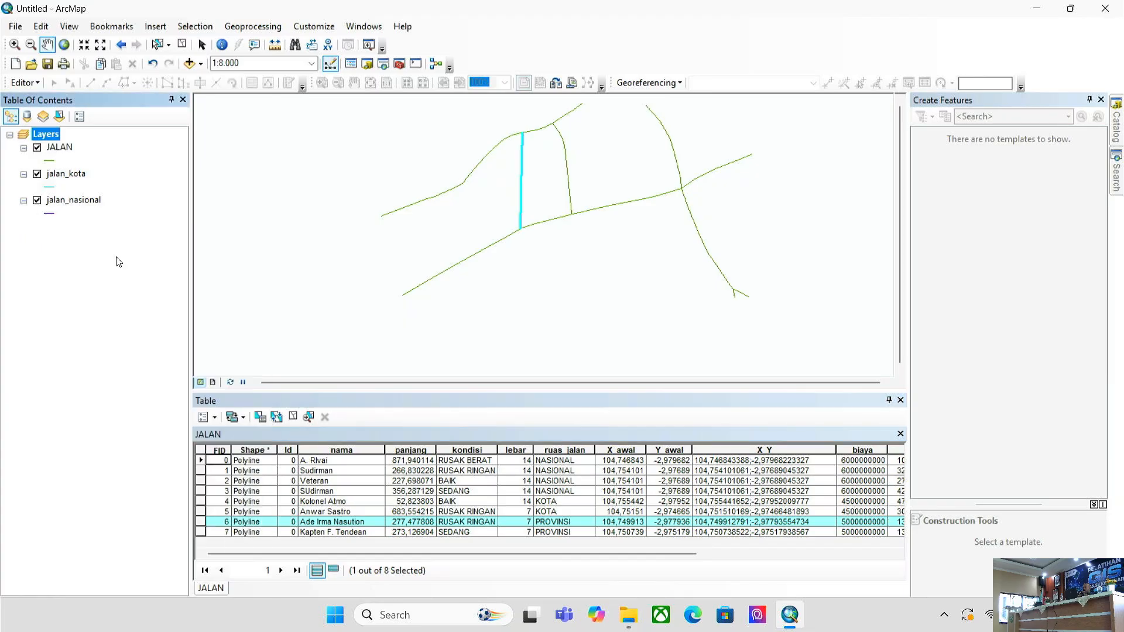
{"action": "left_click", "coordinate": [1116, 124]}
{"action": "right_click", "coordinate": [1047, 301]}
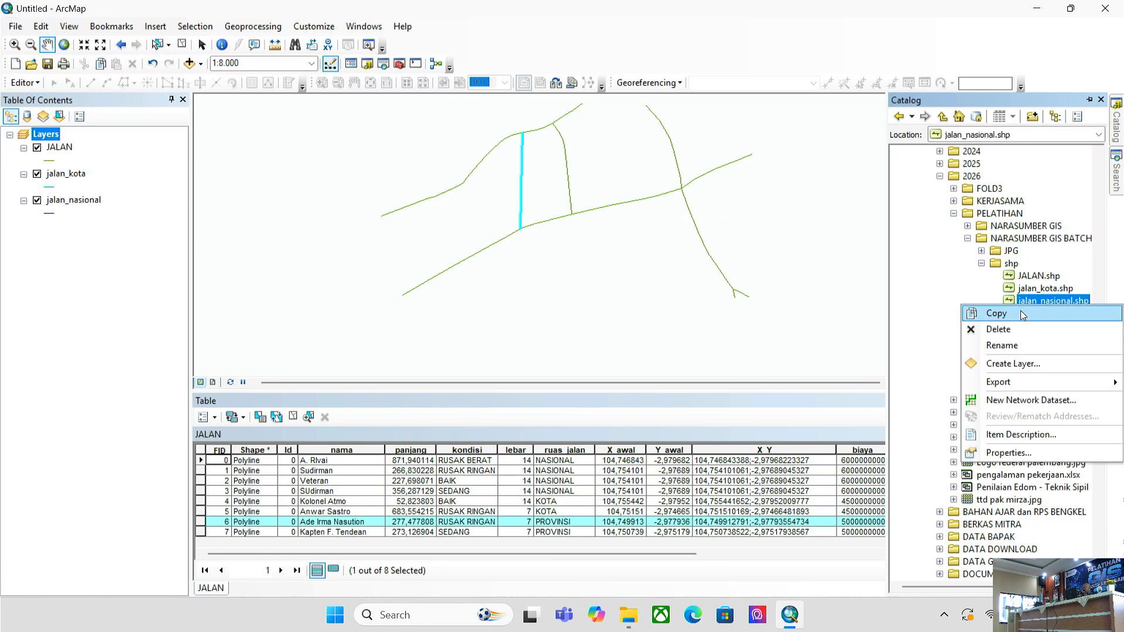
{"action": "left_click", "coordinate": [966, 299]}
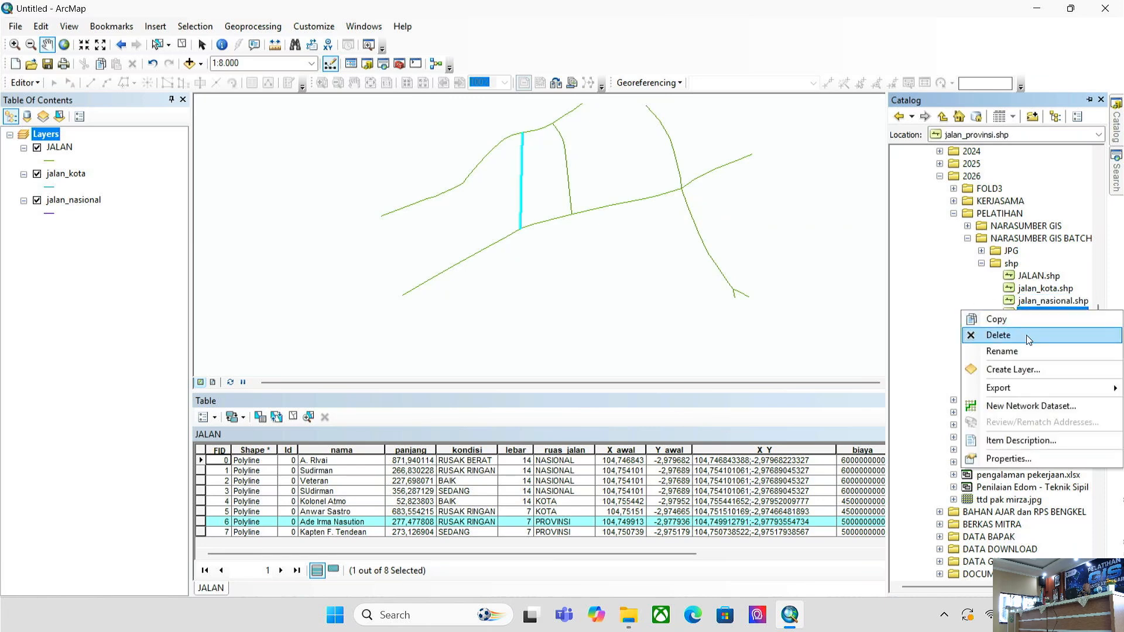
{"action": "left_click", "coordinate": [999, 335]}
{"action": "left_click", "coordinate": [611, 338]}
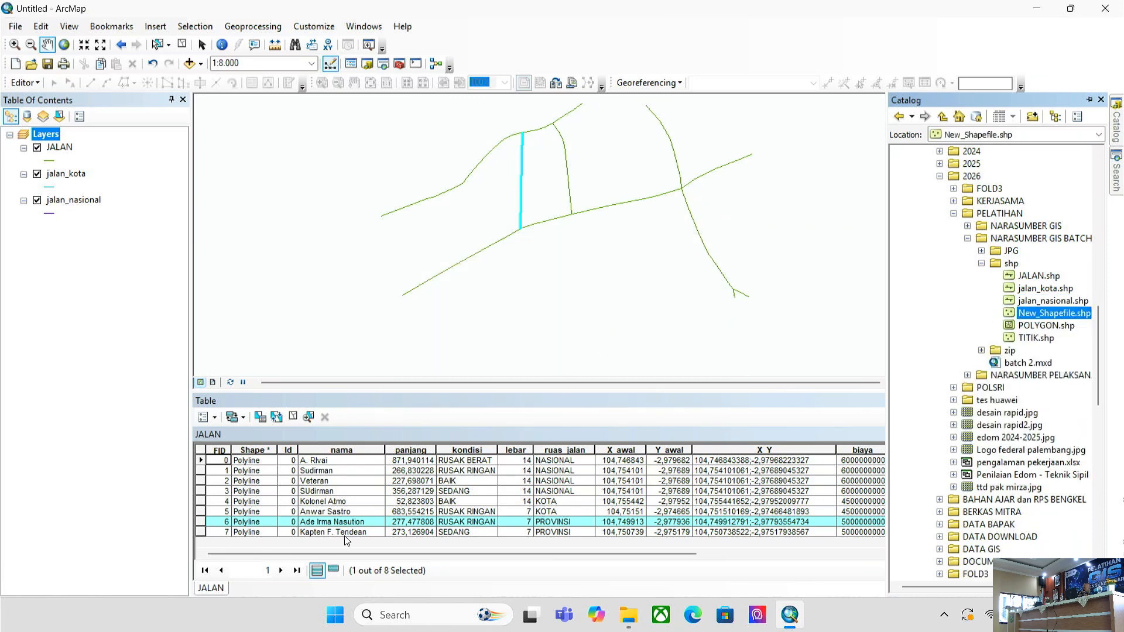
- Export both selected PROVINSI roads to jalan_provinsi.shp, add it, and remove the JALAN layer
{"action": "left_click", "coordinate": [200, 532], "text": "ctrl"}
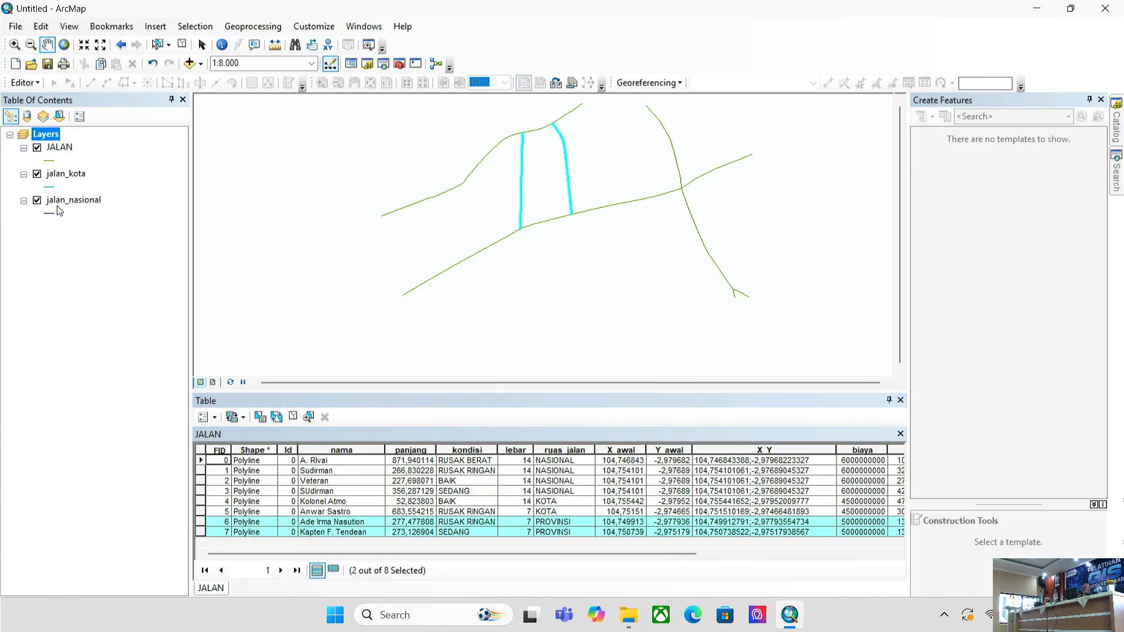
{"action": "right_click", "coordinate": [67, 148]}
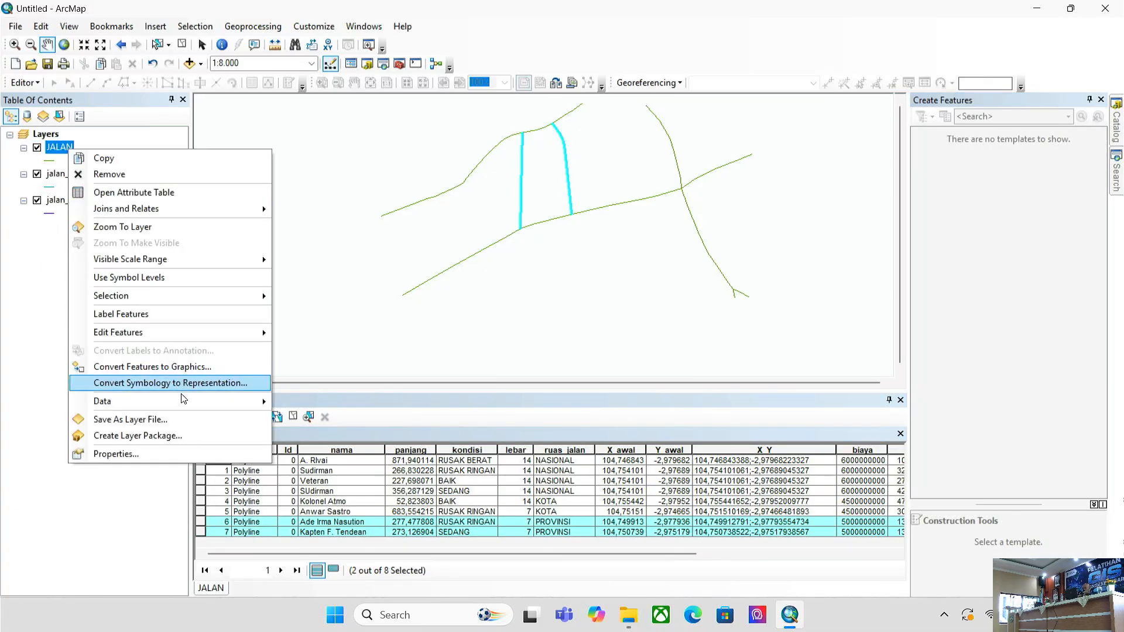
{"action": "mouse_move", "coordinate": [181, 403]}
{"action": "left_click", "coordinate": [308, 415]}
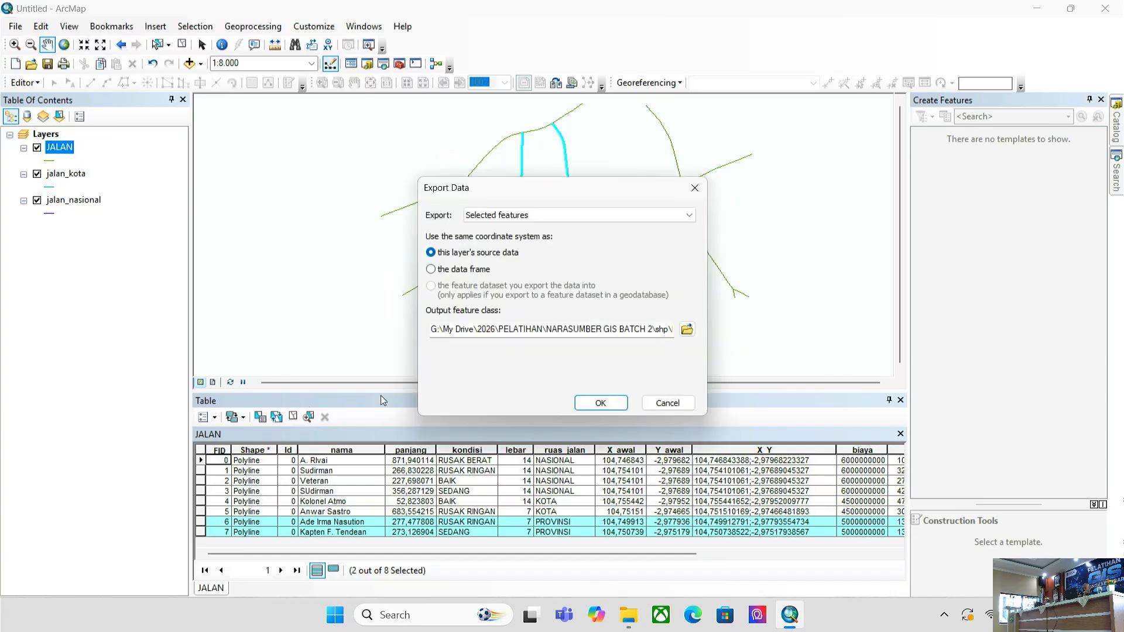
{"action": "left_click", "coordinate": [687, 330]}
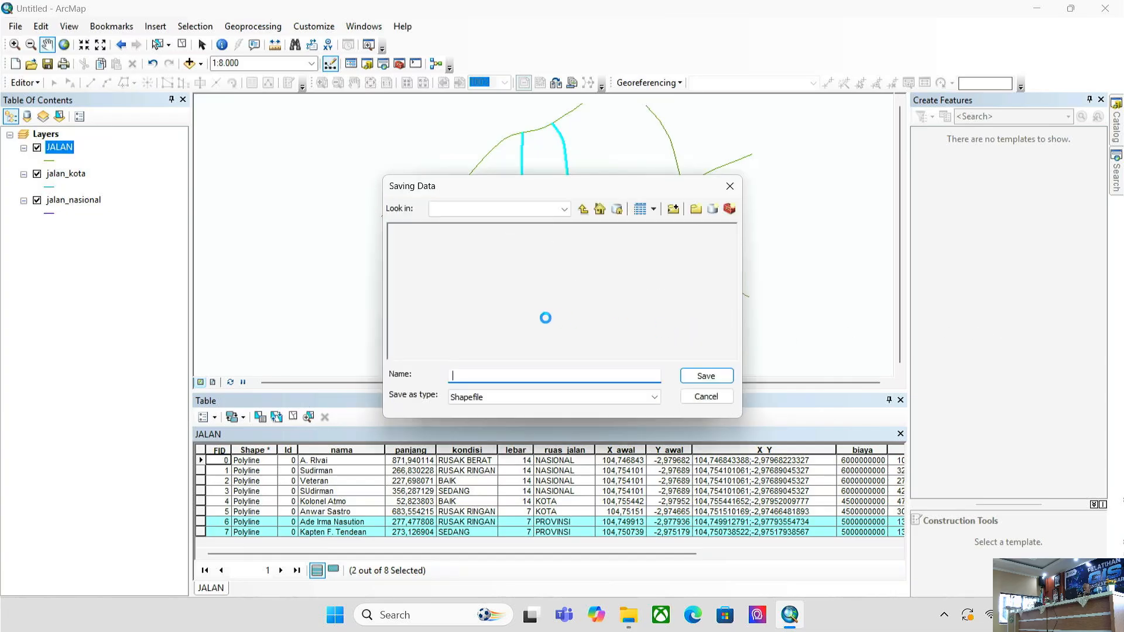
{"action": "left_click", "coordinate": [438, 256]}
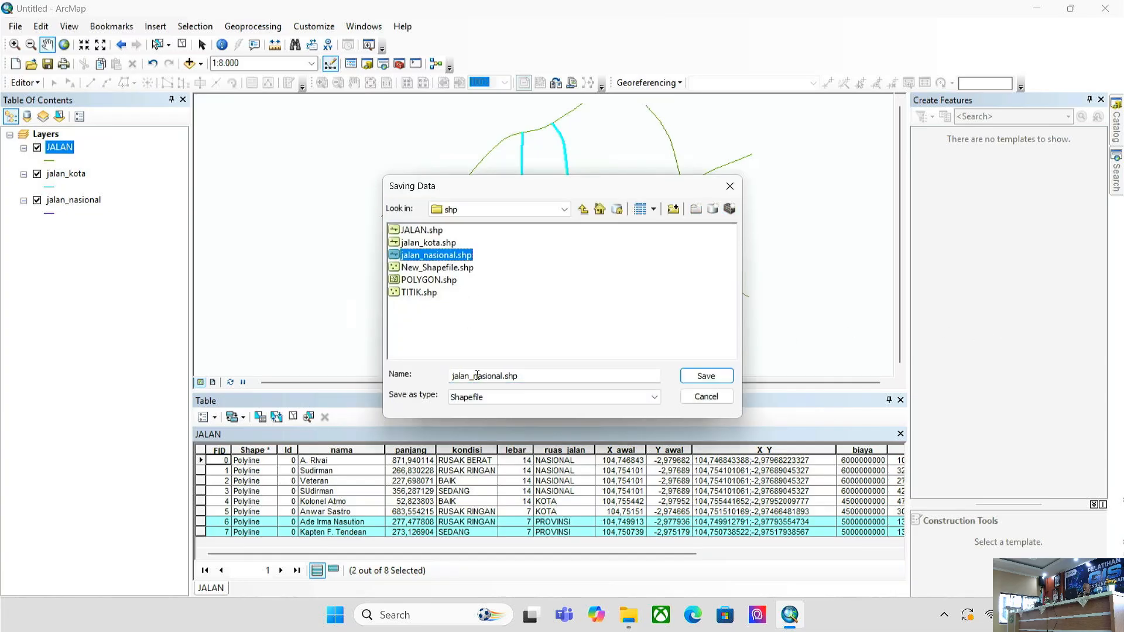
{"action": "left_click_drag", "start_coordinate": [475, 376], "coordinate": [502, 377]}
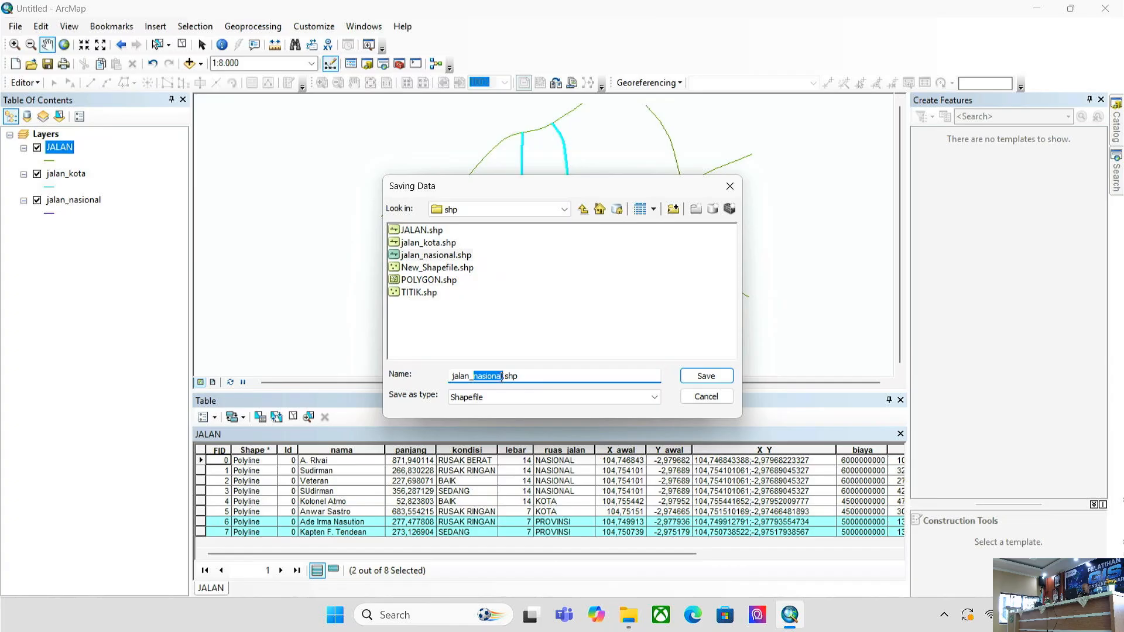
{"action": "type", "text": "provinsi"}
{"action": "key", "text": "Return"}
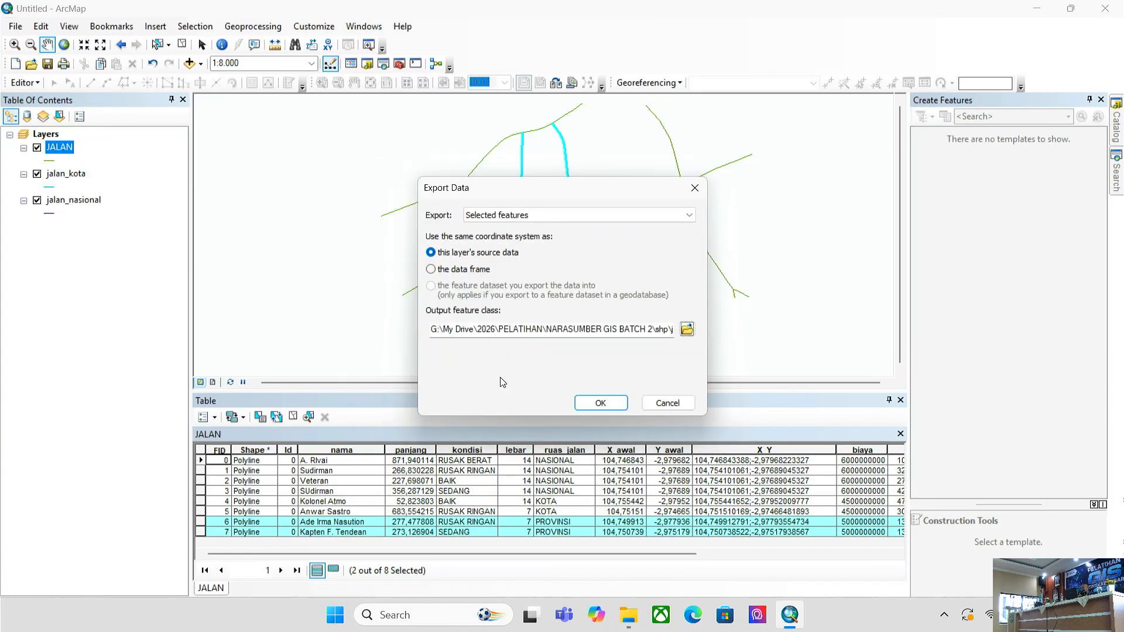
{"action": "key", "text": "Return"}
{"action": "key", "text": "Return"}
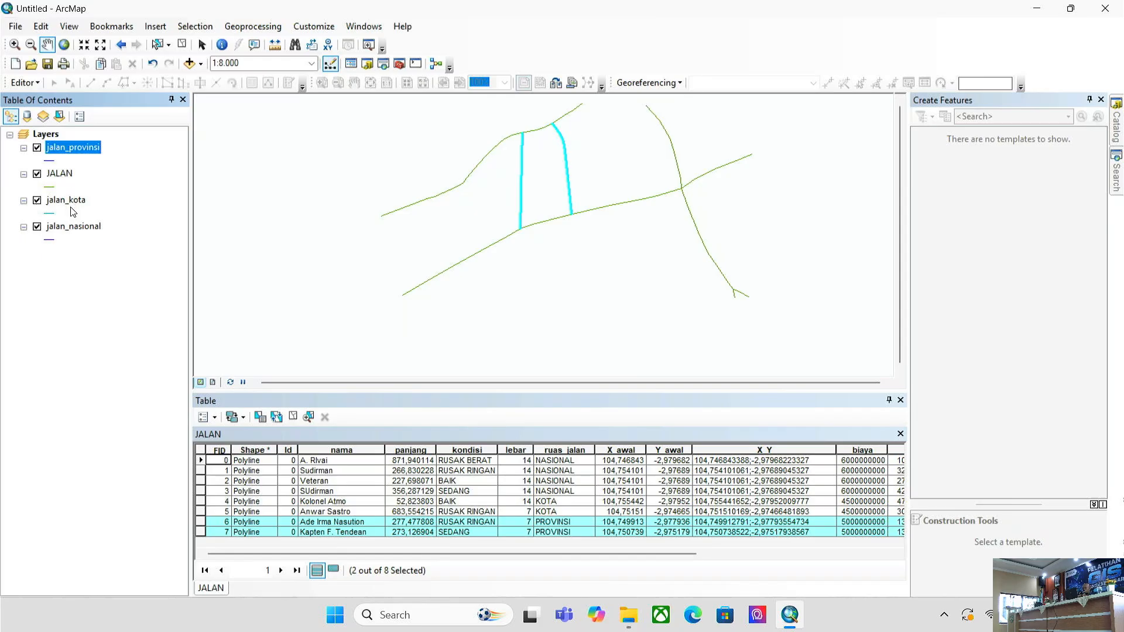
{"action": "right_click", "coordinate": [71, 173]}
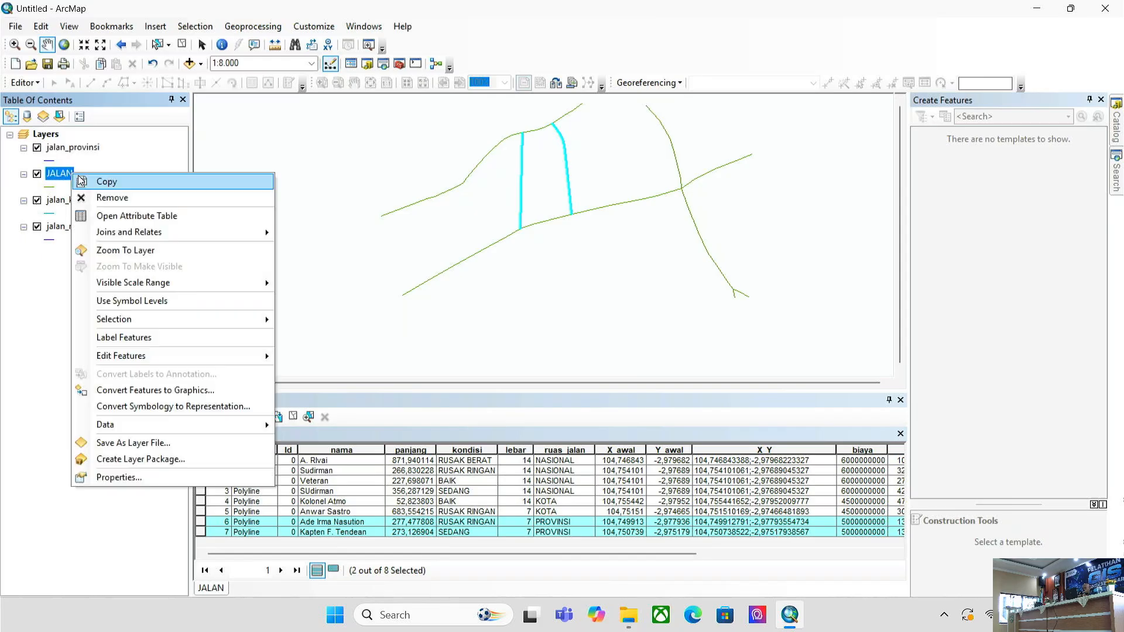
{"action": "left_click", "coordinate": [112, 197]}
- Zoom the road map to 1:5.000, recentre it, and bring up the Geoprocessing menu
{"action": "scroll", "coordinate": [541, 368], "scroll_direction": "down", "scroll_amount": 2}
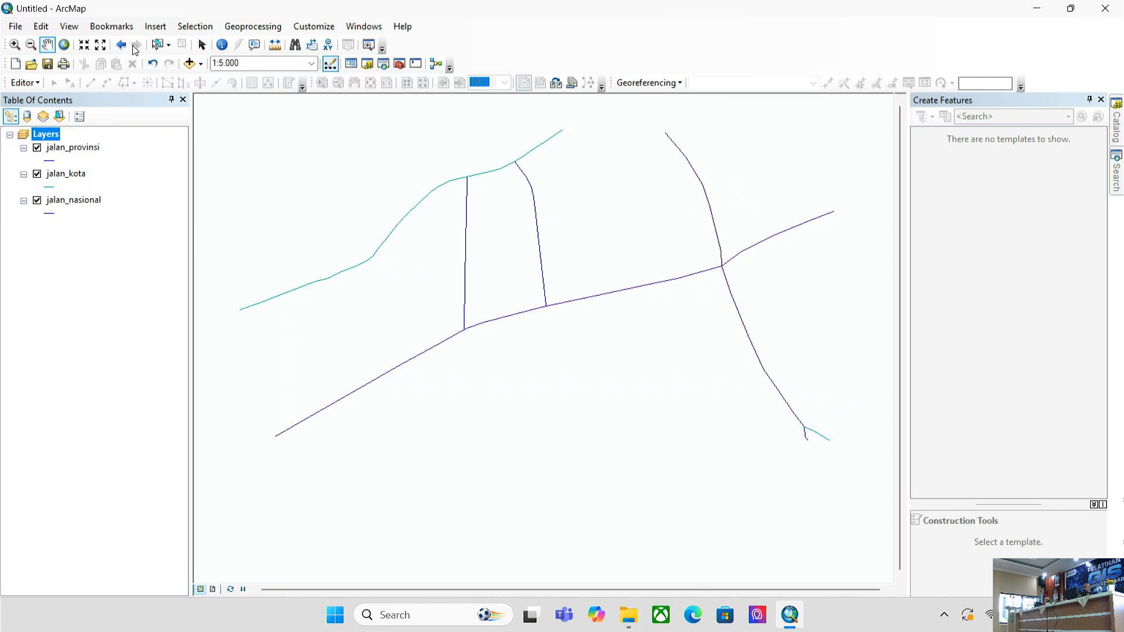
{"action": "left_click", "coordinate": [233, 30]}
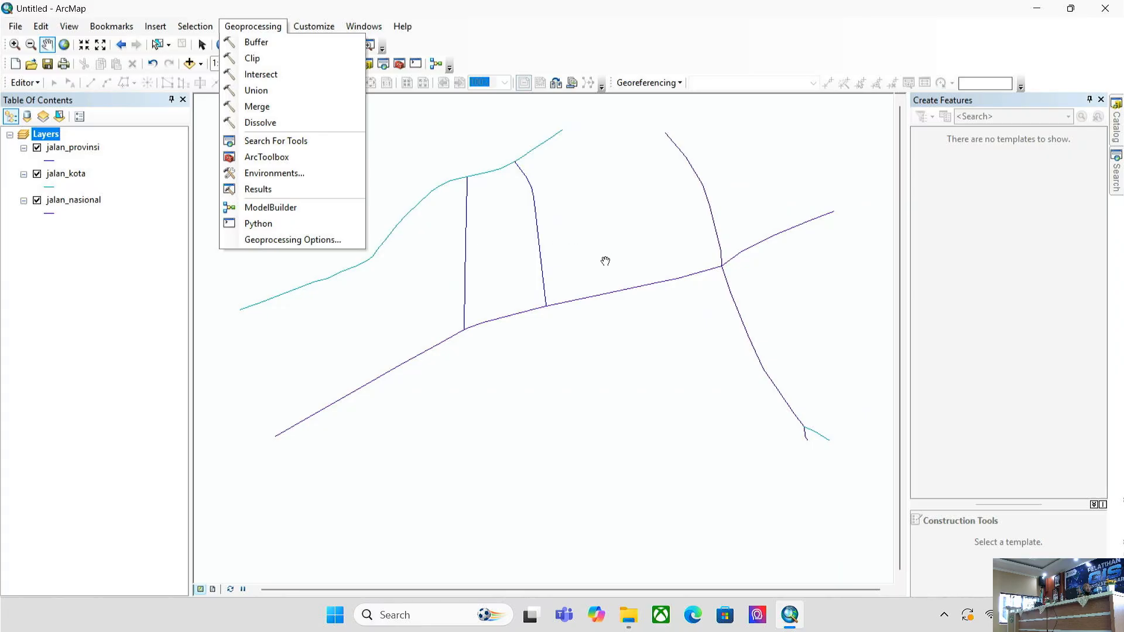
{"action": "left_click", "coordinate": [615, 369]}
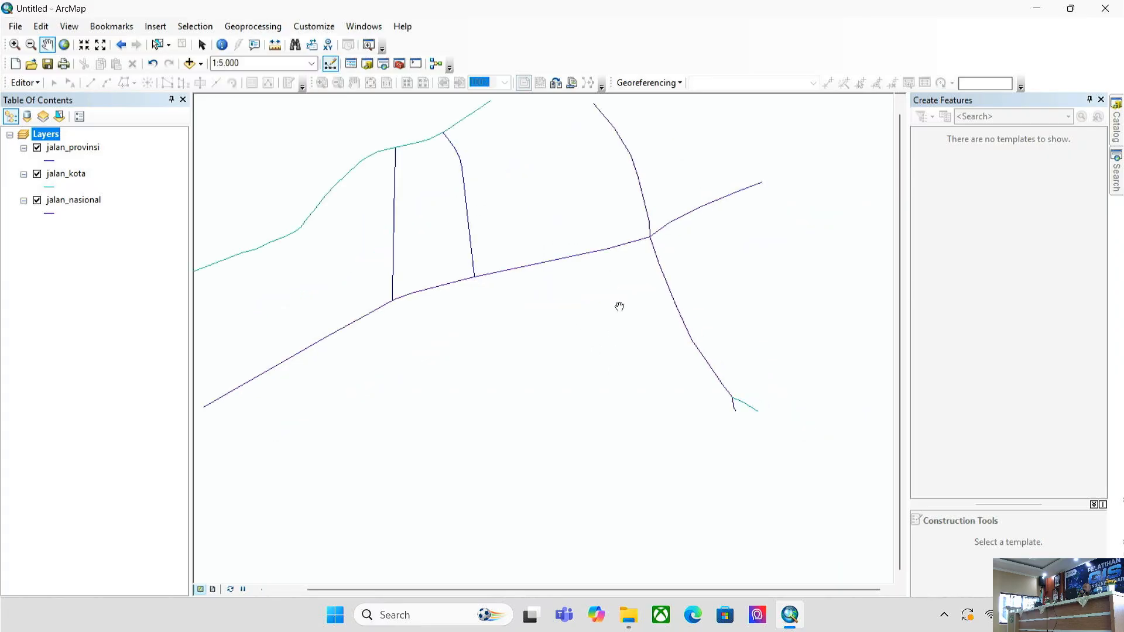
{"action": "left_click_drag", "start_coordinate": [453, 279], "coordinate": [532, 340]}
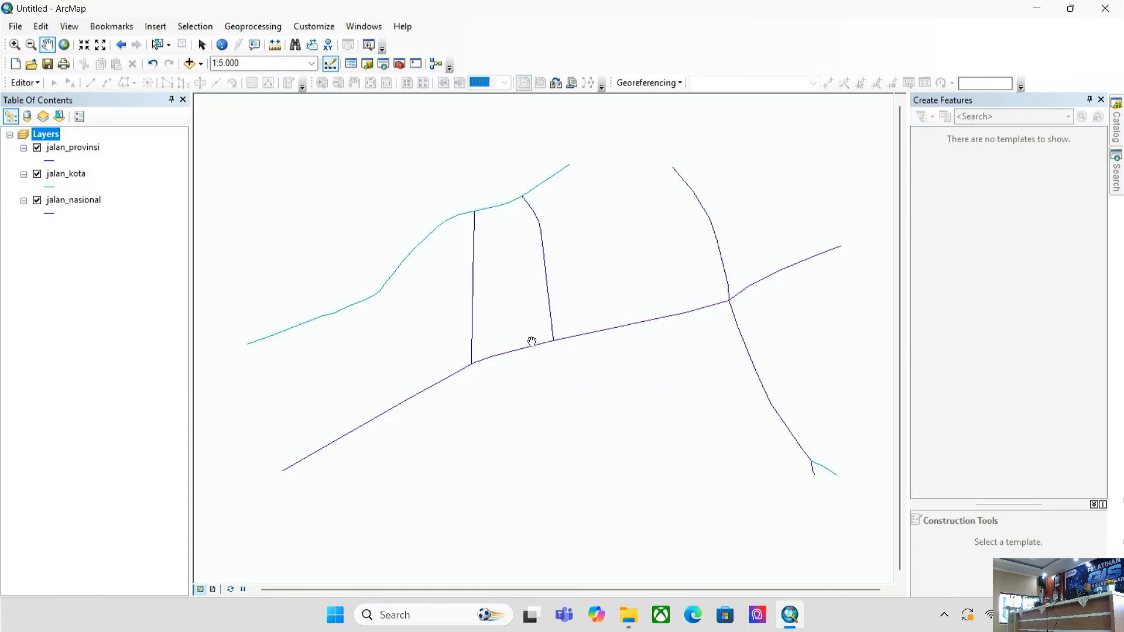
{"action": "left_click", "coordinate": [240, 26]}
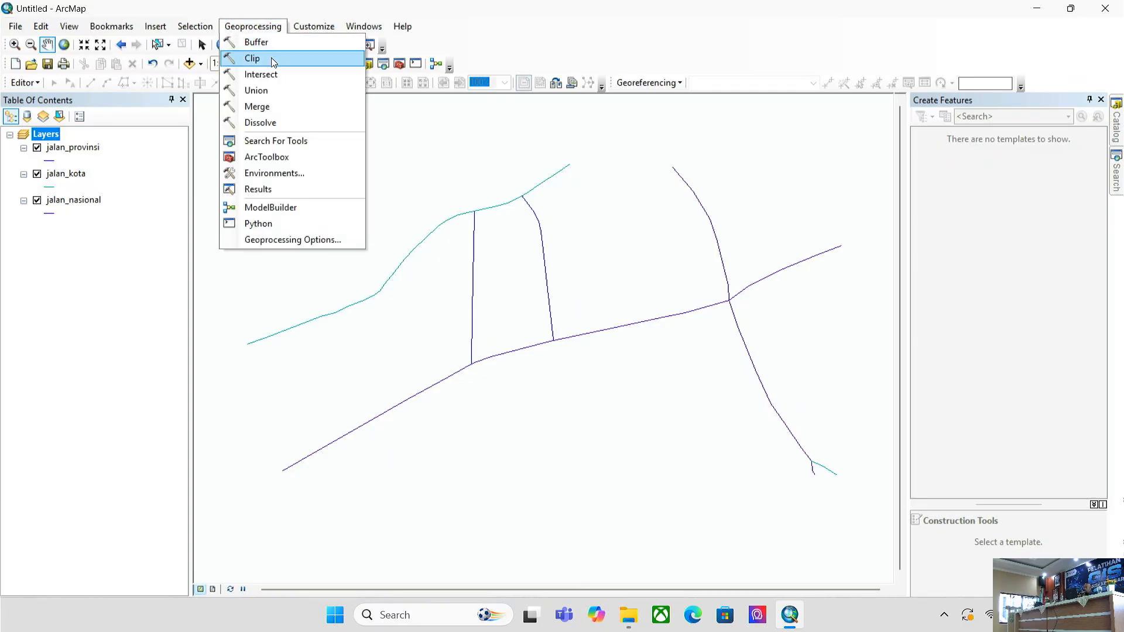
{"action": "left_click", "coordinate": [289, 105]}
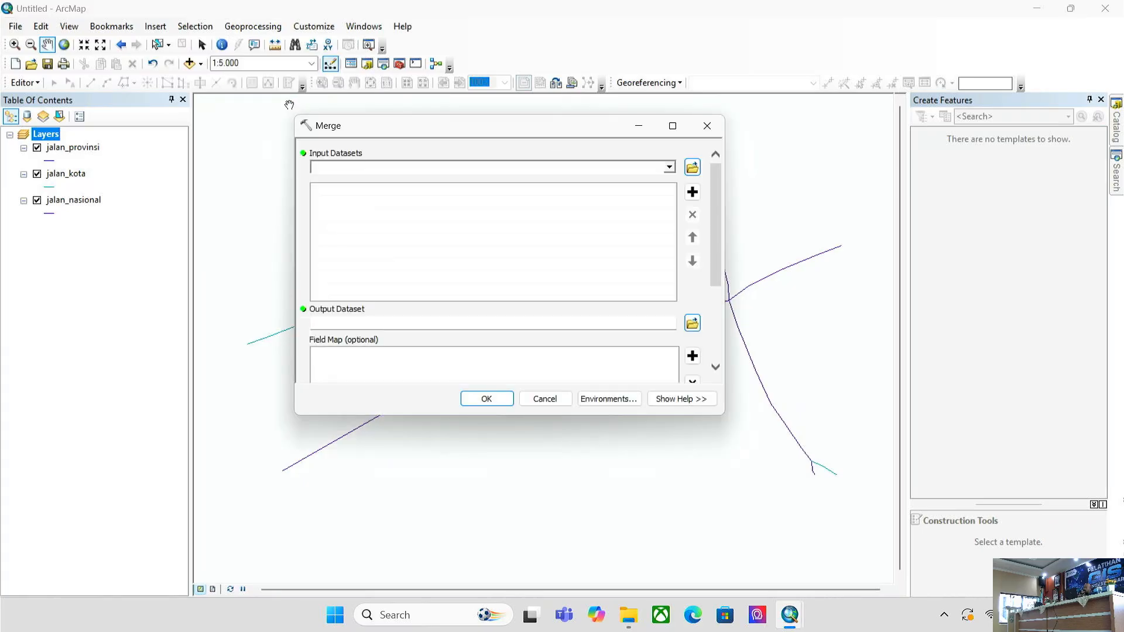
{"action": "left_click", "coordinate": [670, 168]}
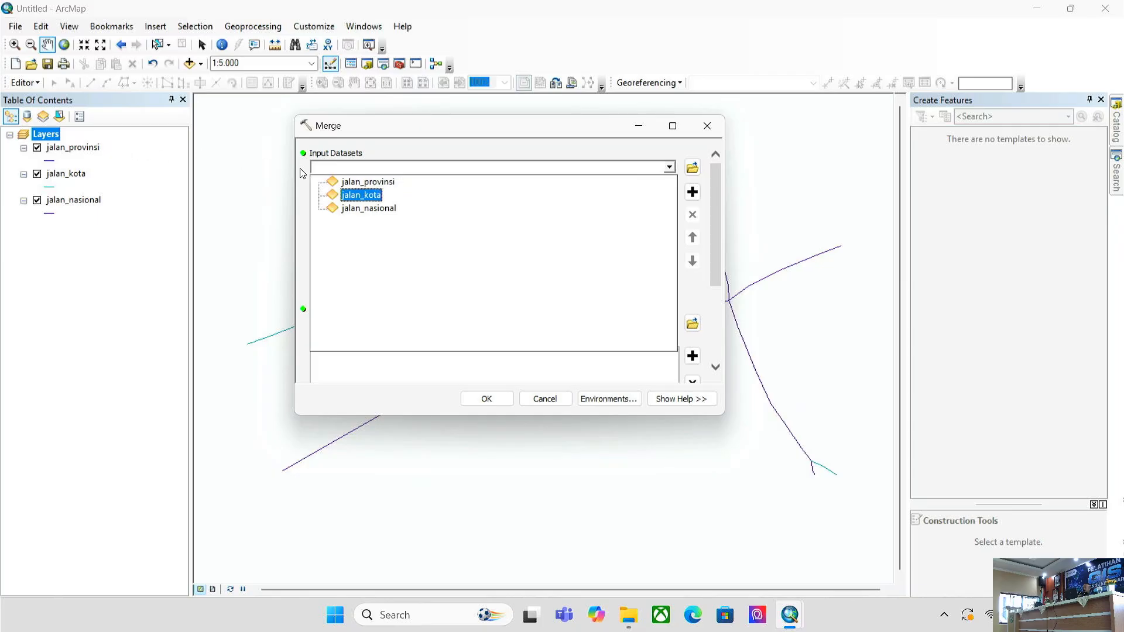
{"action": "left_click", "coordinate": [374, 183]}
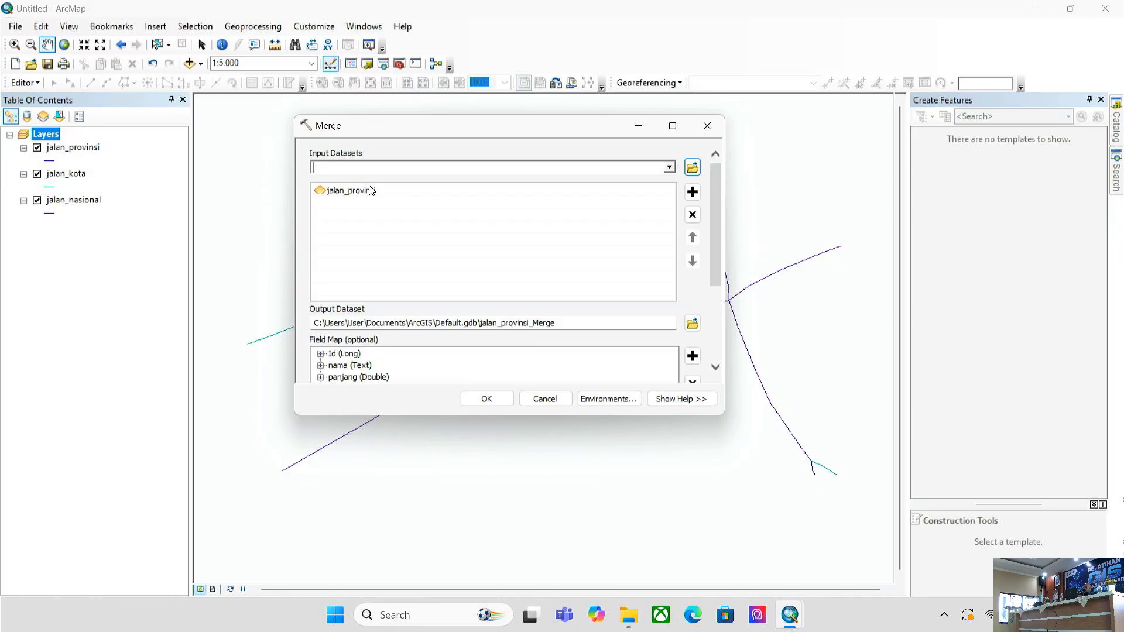
{"action": "left_click", "coordinate": [670, 169]}
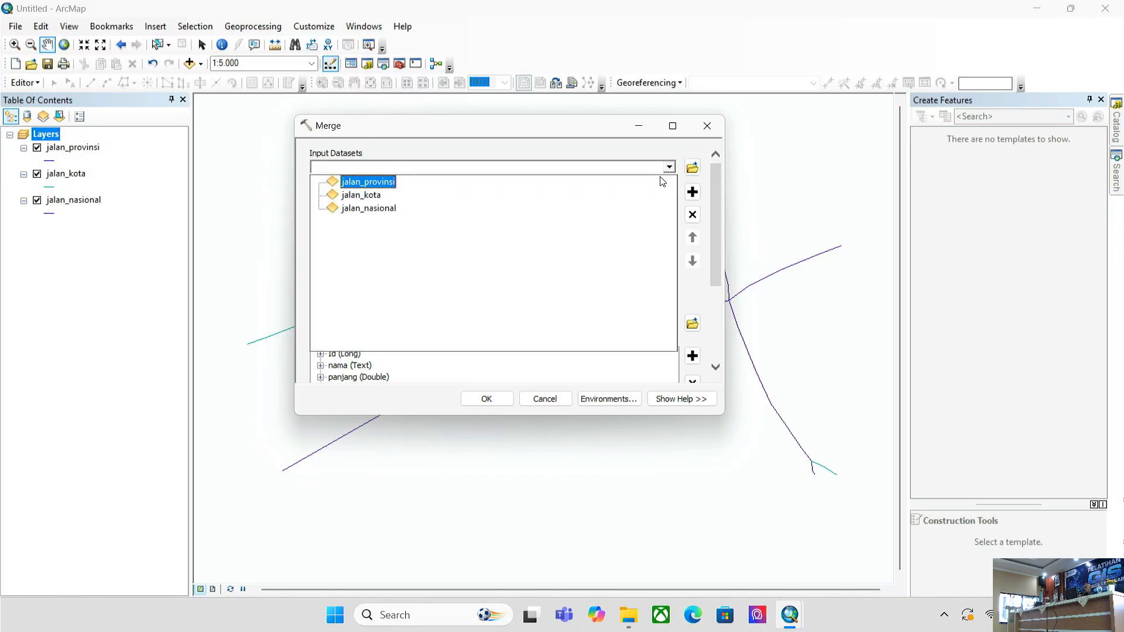
{"action": "left_click", "coordinate": [553, 396]}
{"action": "left_click", "coordinate": [554, 398]}
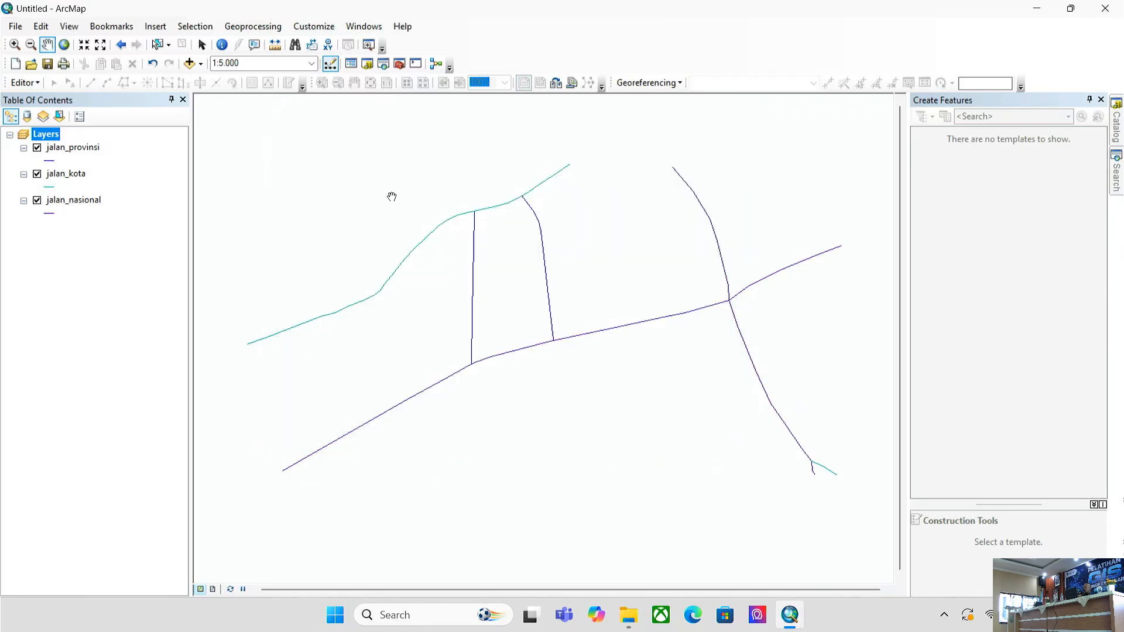
{"action": "left_click", "coordinate": [228, 32]}
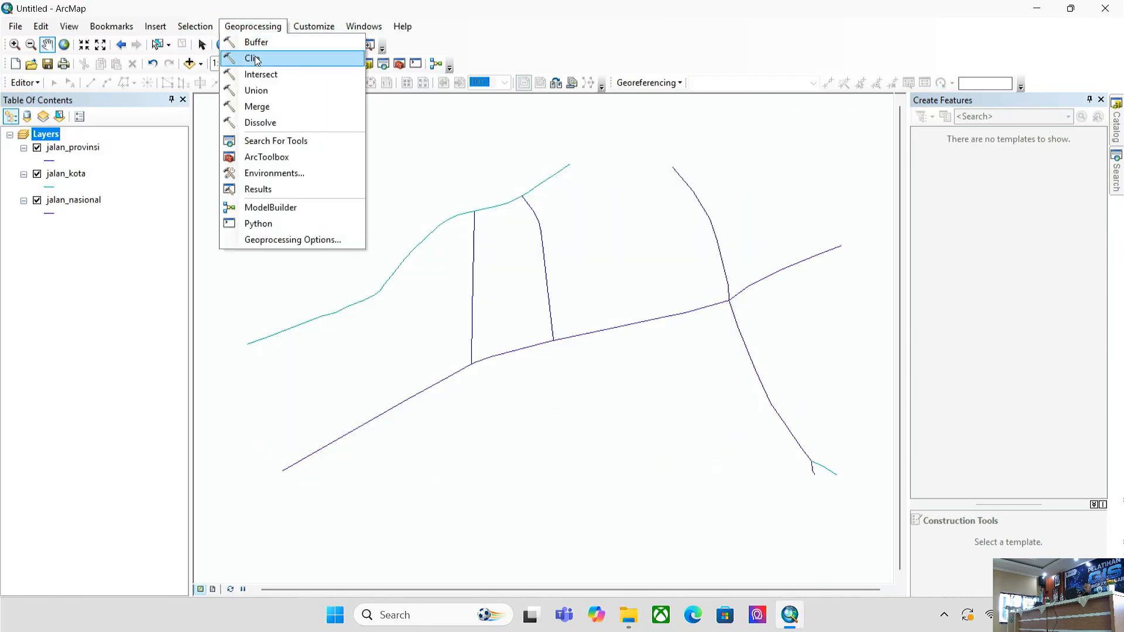
{"action": "left_click", "coordinate": [264, 106]}
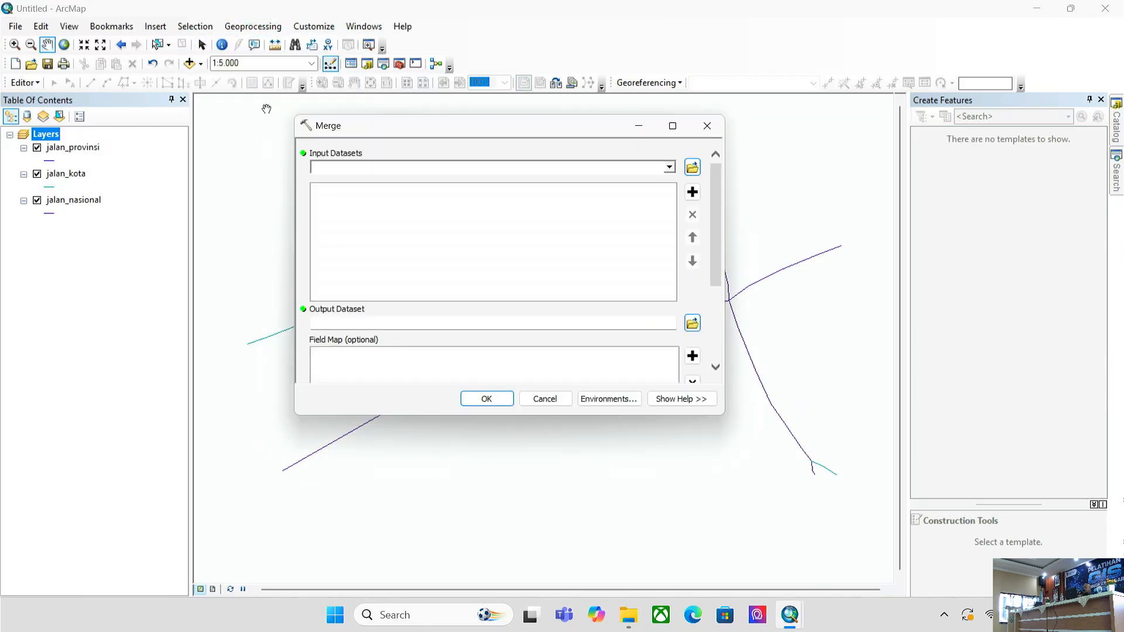
{"action": "left_click", "coordinate": [71, 148]}
{"action": "left_click", "coordinate": [72, 204], "text": "shift"}
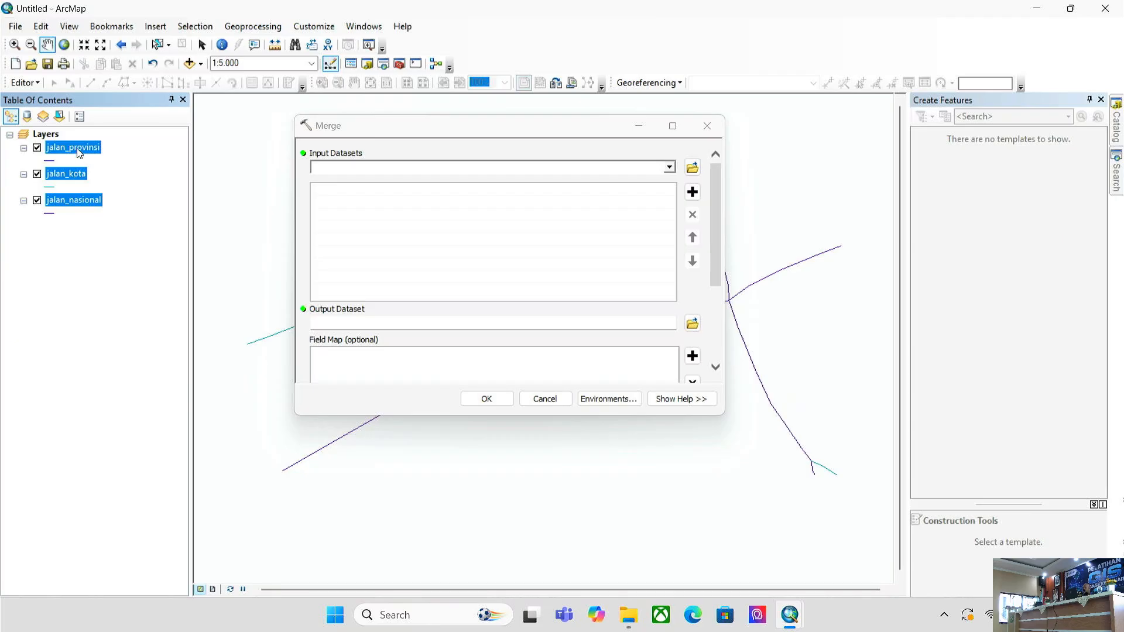
{"action": "left_click", "coordinate": [73, 150]}
{"action": "left_click", "coordinate": [82, 212]}
{"action": "left_click", "coordinate": [82, 188]}
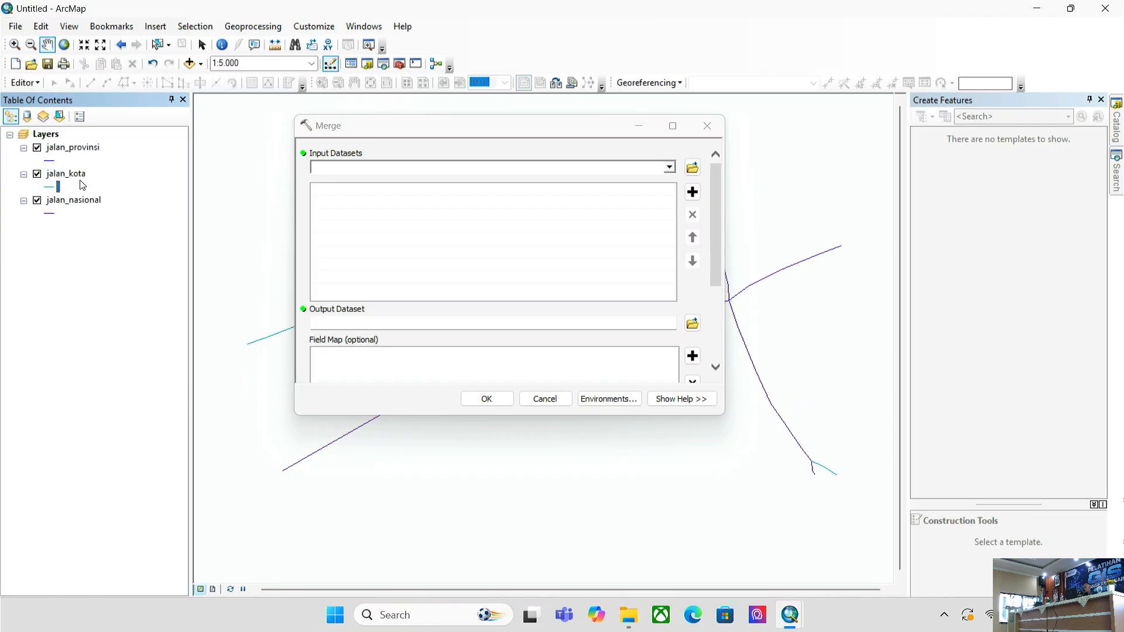
{"action": "left_click", "coordinate": [82, 151]}
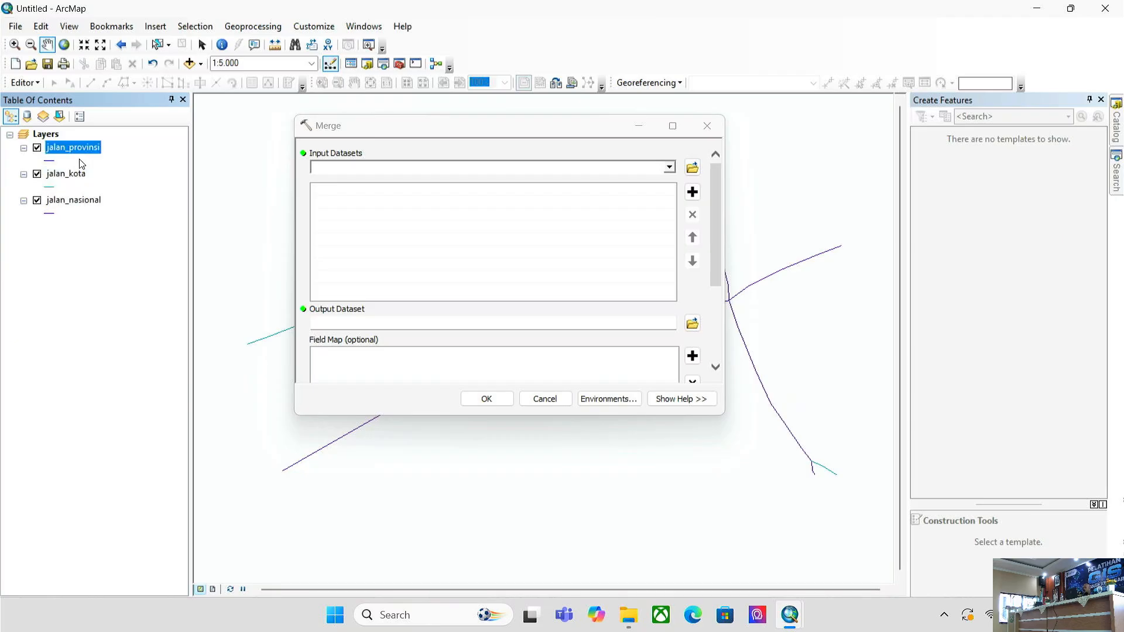
{"action": "left_click", "coordinate": [80, 203], "text": "shift"}
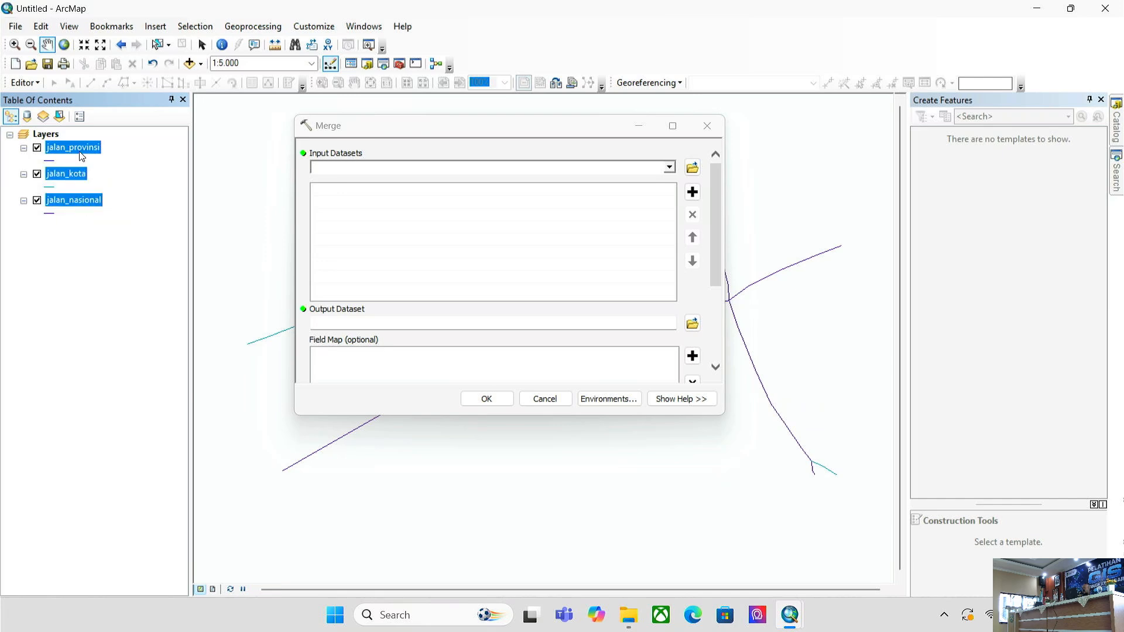
{"action": "left_click_drag", "start_coordinate": [81, 148], "coordinate": [514, 199]}
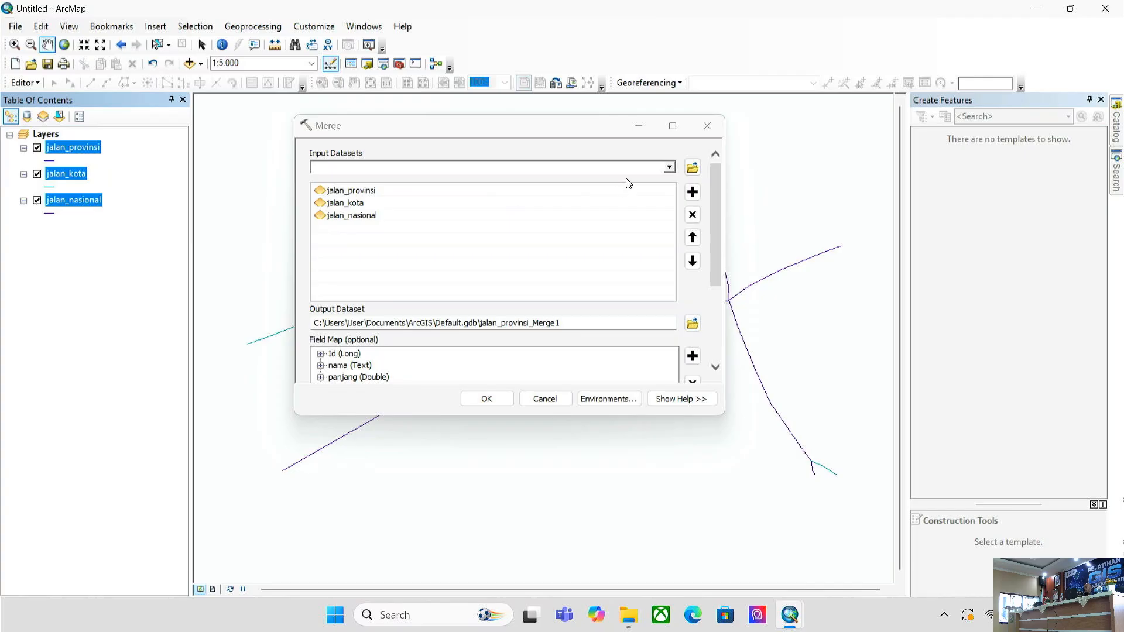
{"action": "left_click", "coordinate": [669, 169]}
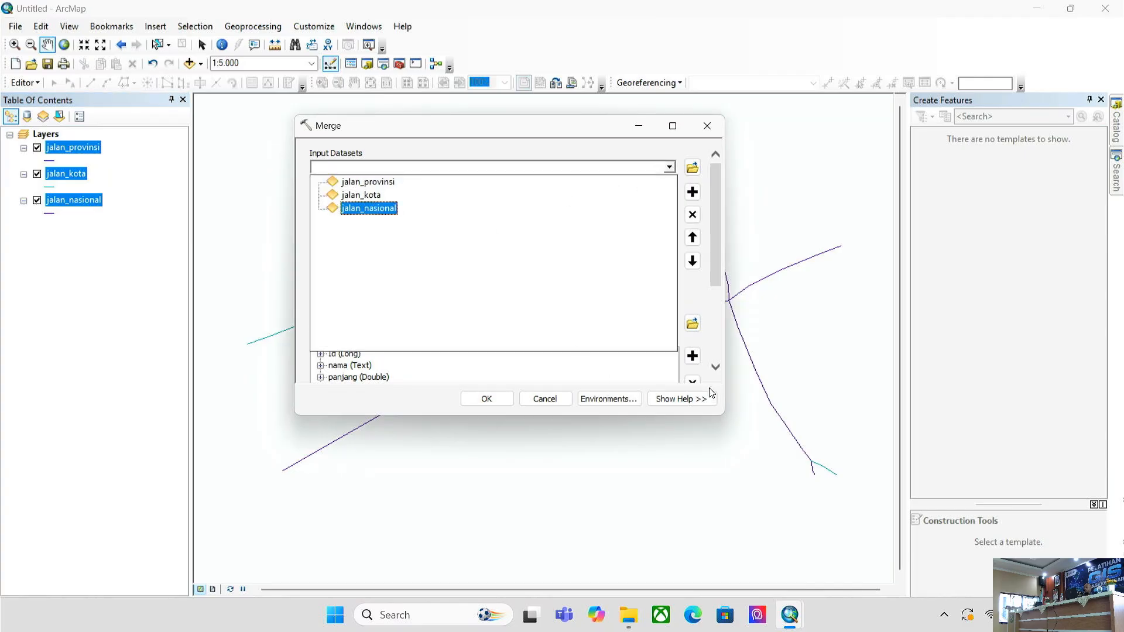
{"action": "left_click", "coordinate": [715, 315]}
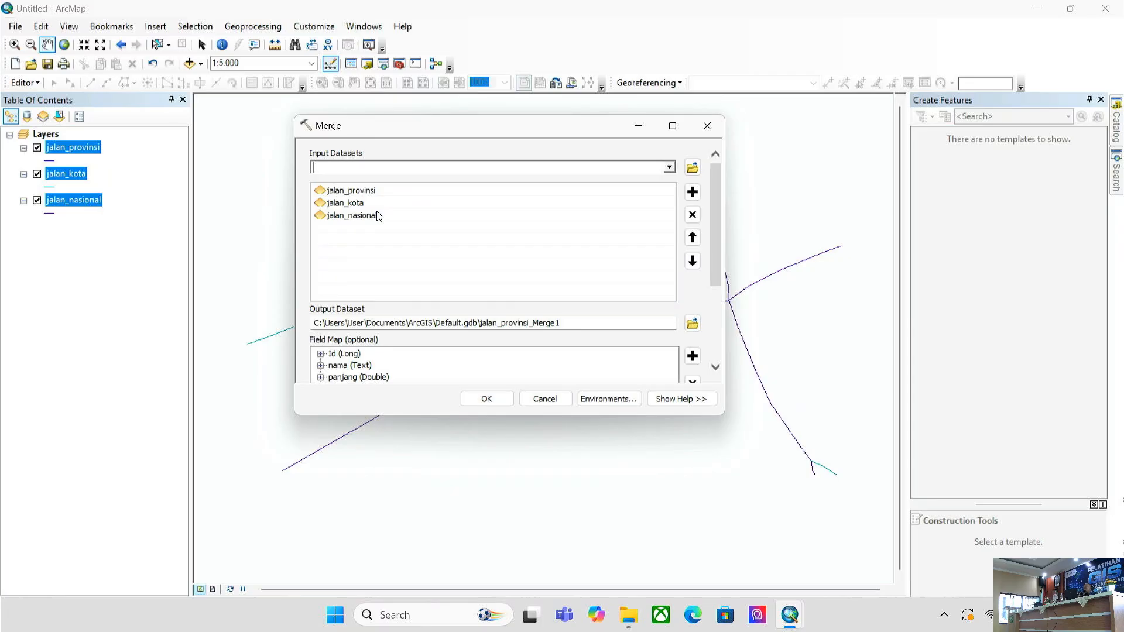
{"action": "left_click", "coordinate": [691, 324]}
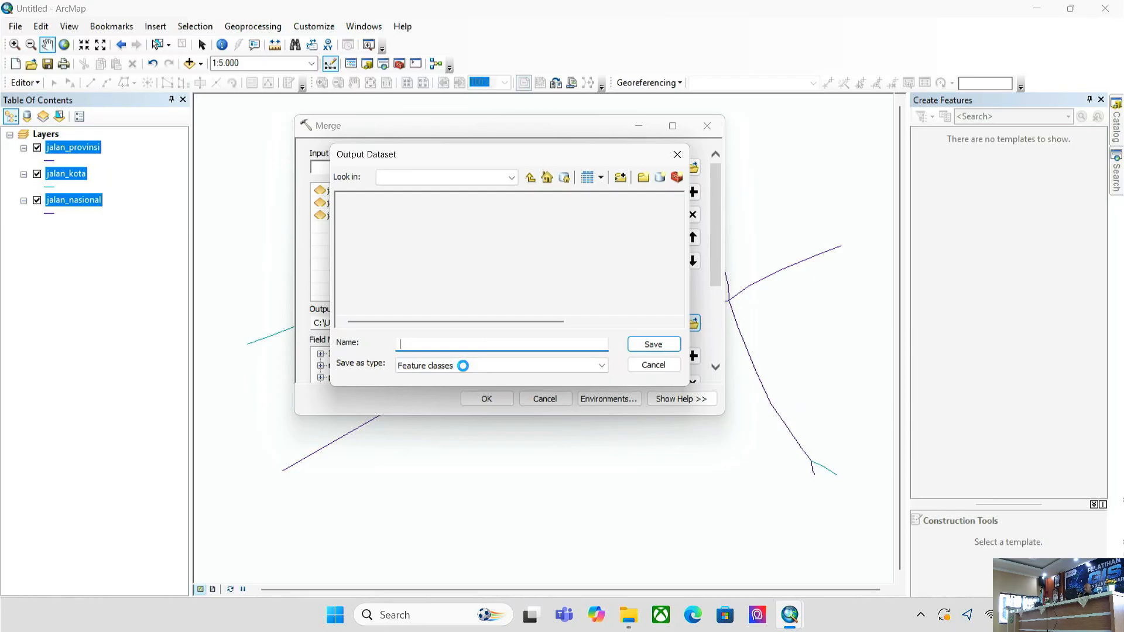
{"action": "left_click", "coordinate": [464, 366]}
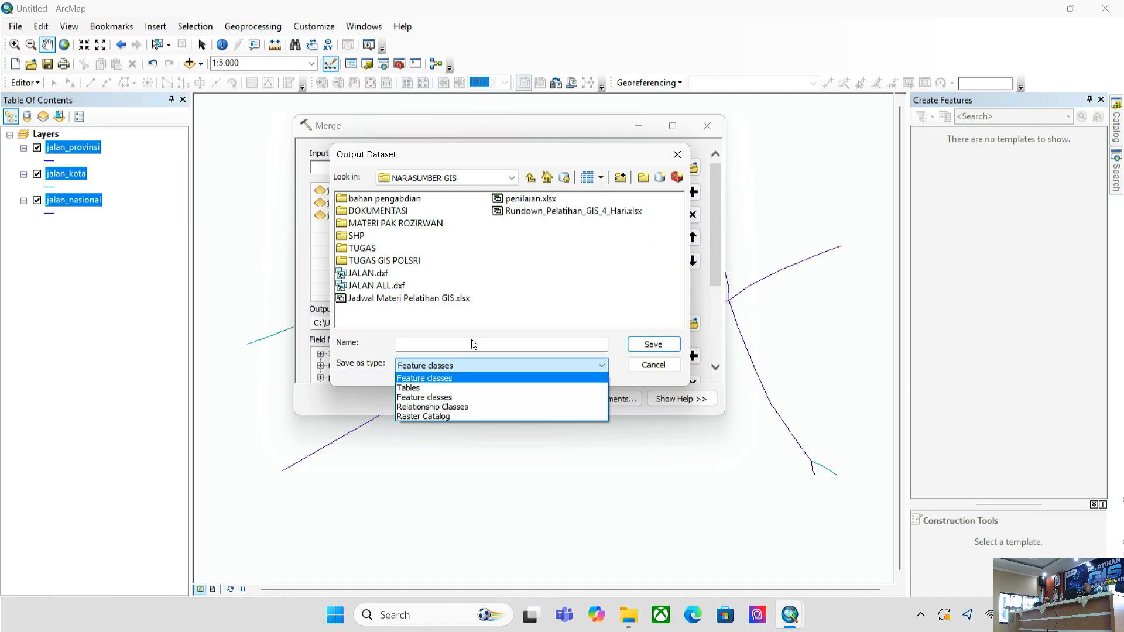
{"action": "left_click", "coordinate": [497, 311]}
{"action": "left_click", "coordinate": [472, 370]}
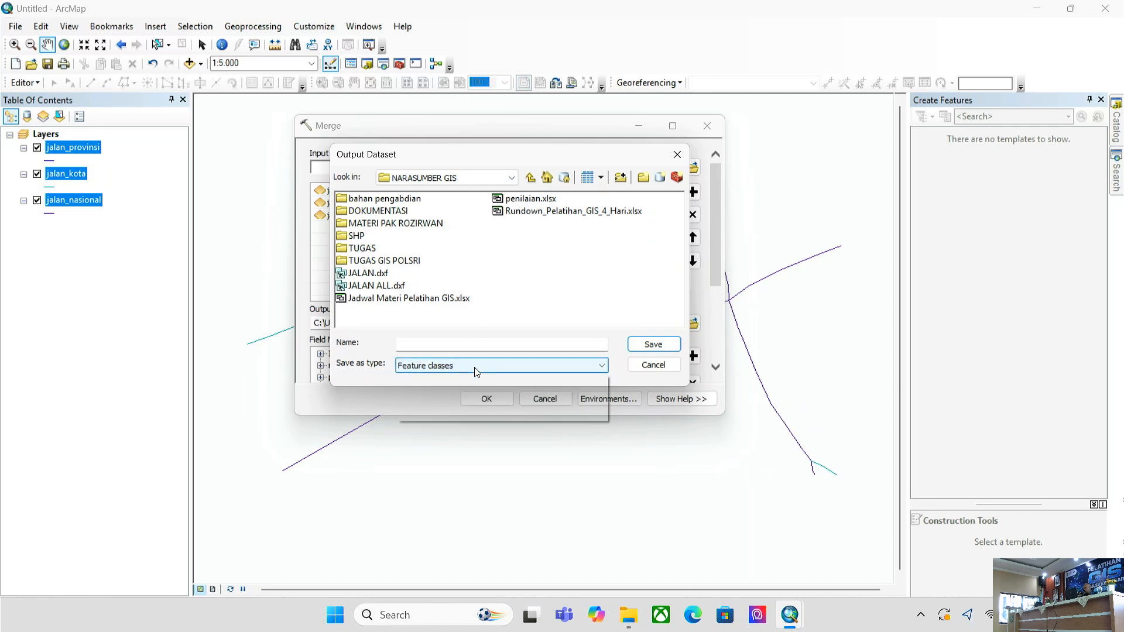
{"action": "left_click", "coordinate": [613, 298]}
{"action": "left_click", "coordinate": [657, 365]}
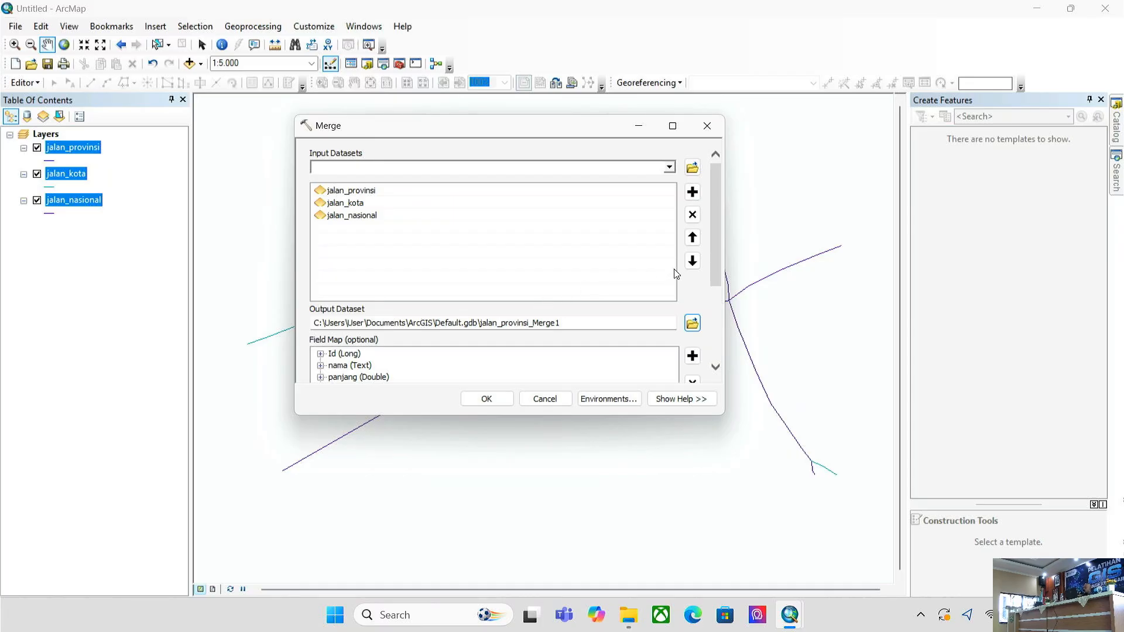
- Inspect the source fields behind Id, panjang and nama in the Merge field map
{"action": "left_click_drag", "start_coordinate": [716, 256], "coordinate": [707, 328]}
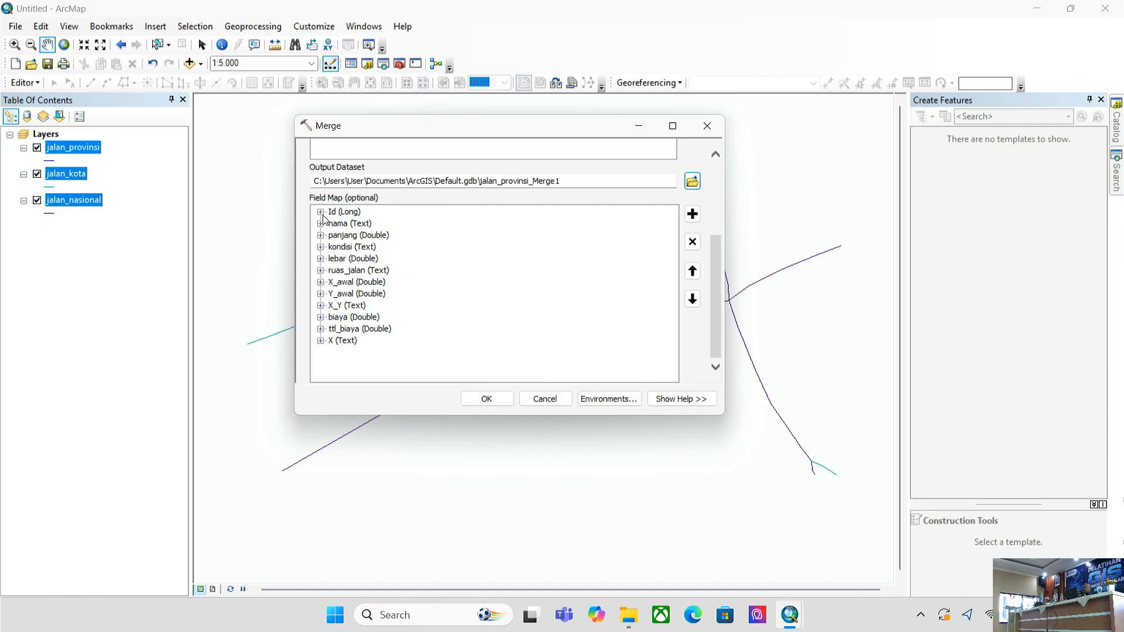
{"action": "left_click", "coordinate": [321, 213]}
{"action": "left_click", "coordinate": [321, 213]}
{"action": "left_click", "coordinate": [321, 212]}
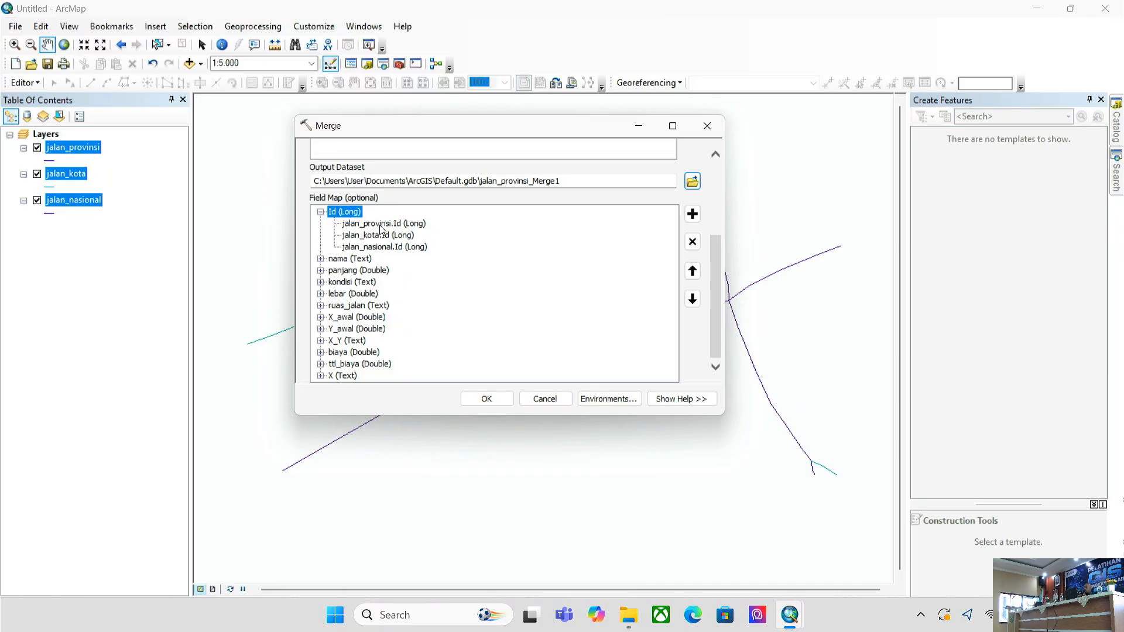
{"action": "left_click", "coordinate": [320, 213]}
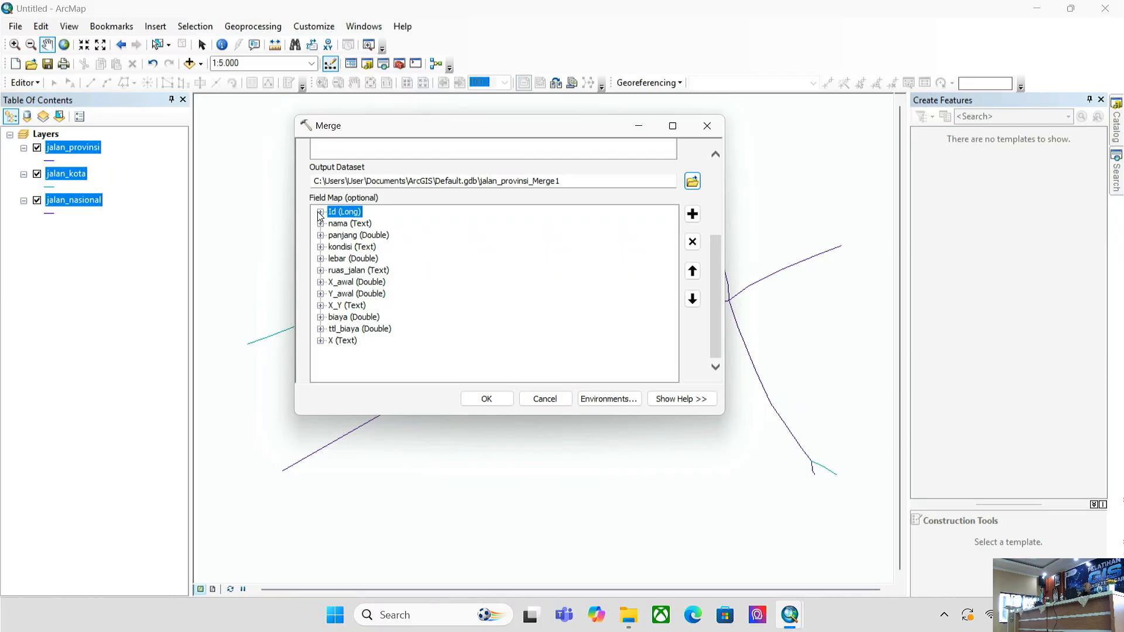
{"action": "left_click", "coordinate": [321, 236]}
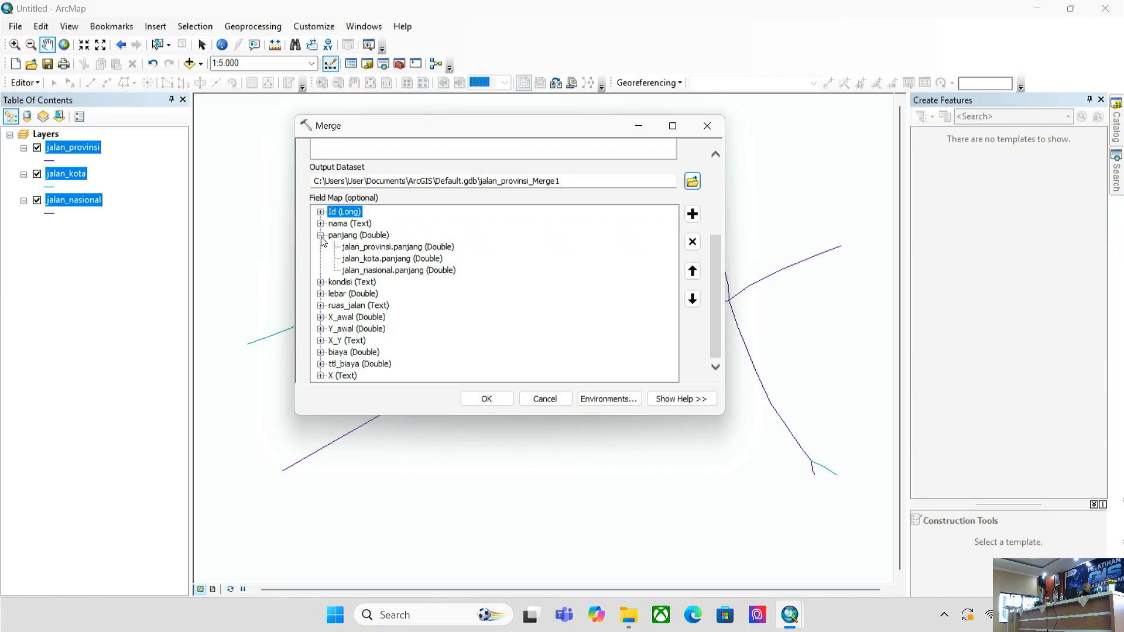
{"action": "left_click", "coordinate": [320, 235]}
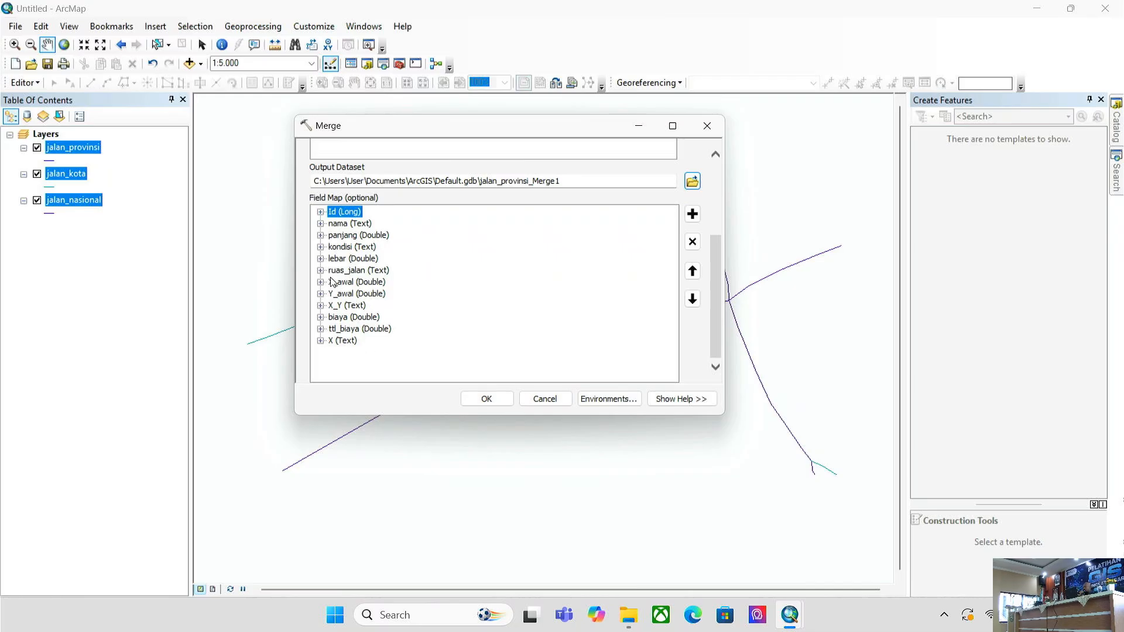
{"action": "left_click", "coordinate": [322, 224]}
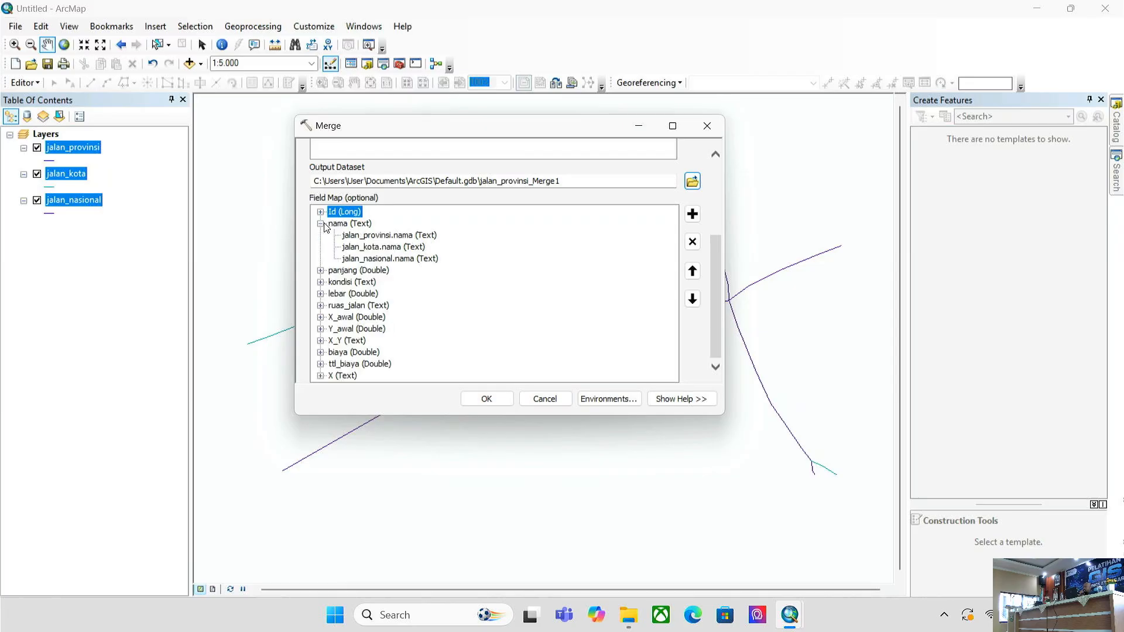
{"action": "left_click", "coordinate": [323, 224]}
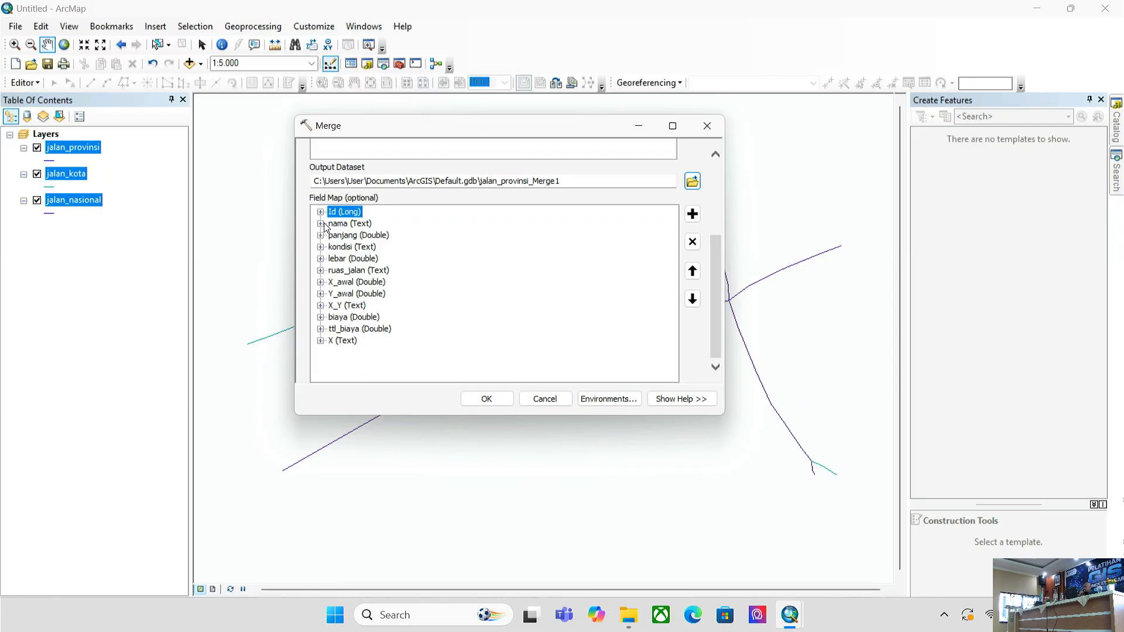
- Remove biaya and ttl_biaya from the field map and run the merge of the three road layers
{"action": "left_click", "coordinate": [321, 341]}
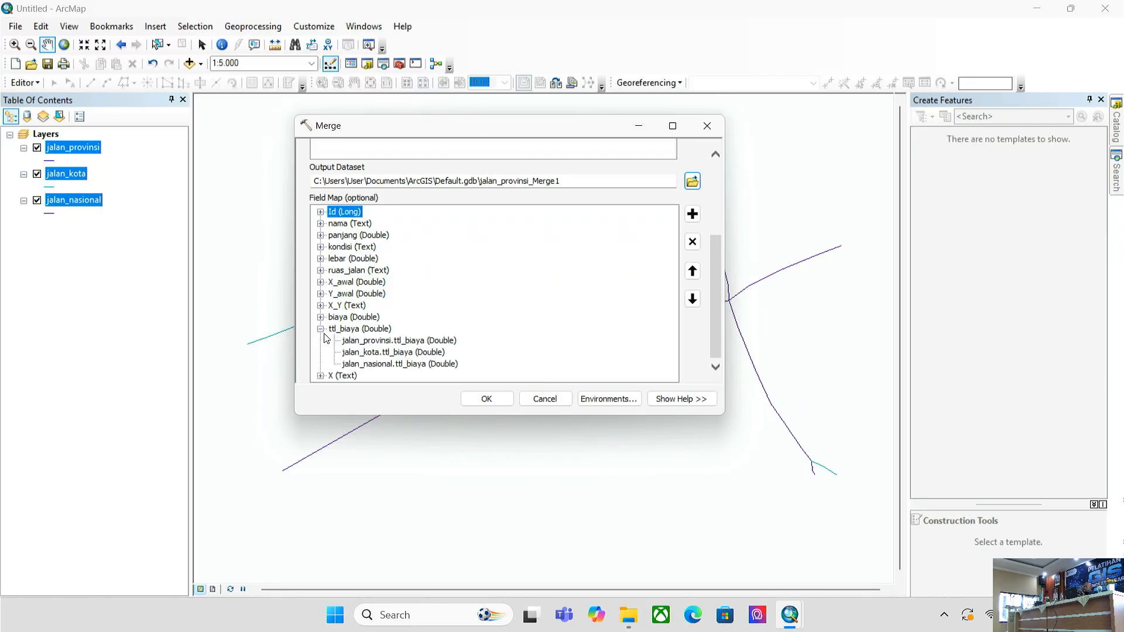
{"action": "left_click", "coordinate": [321, 340]}
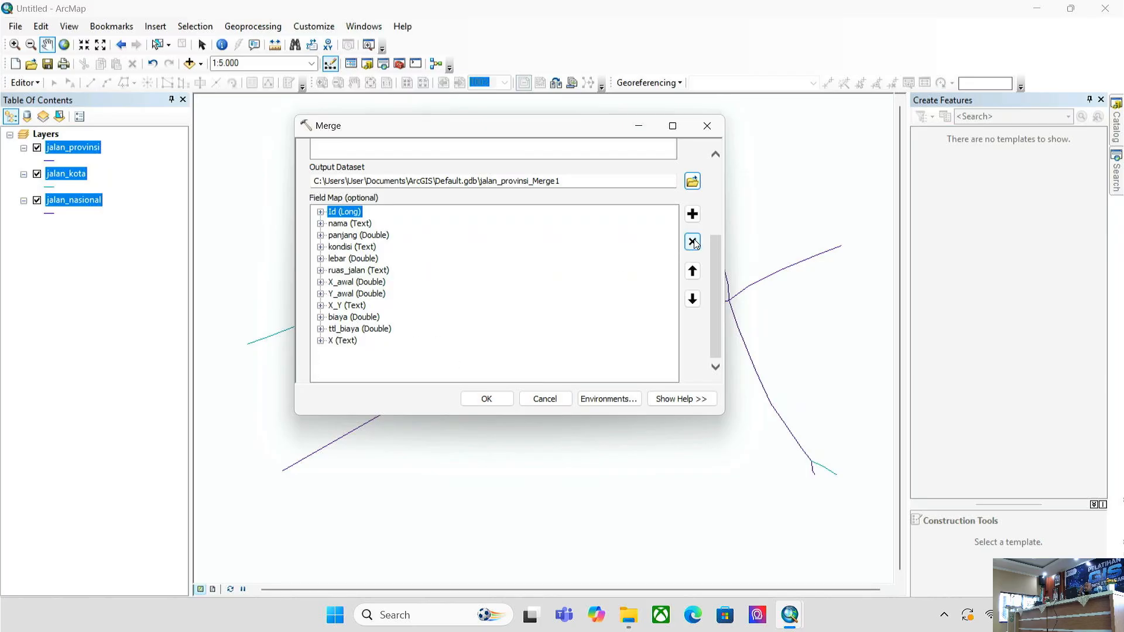
{"action": "left_click", "coordinate": [330, 332]}
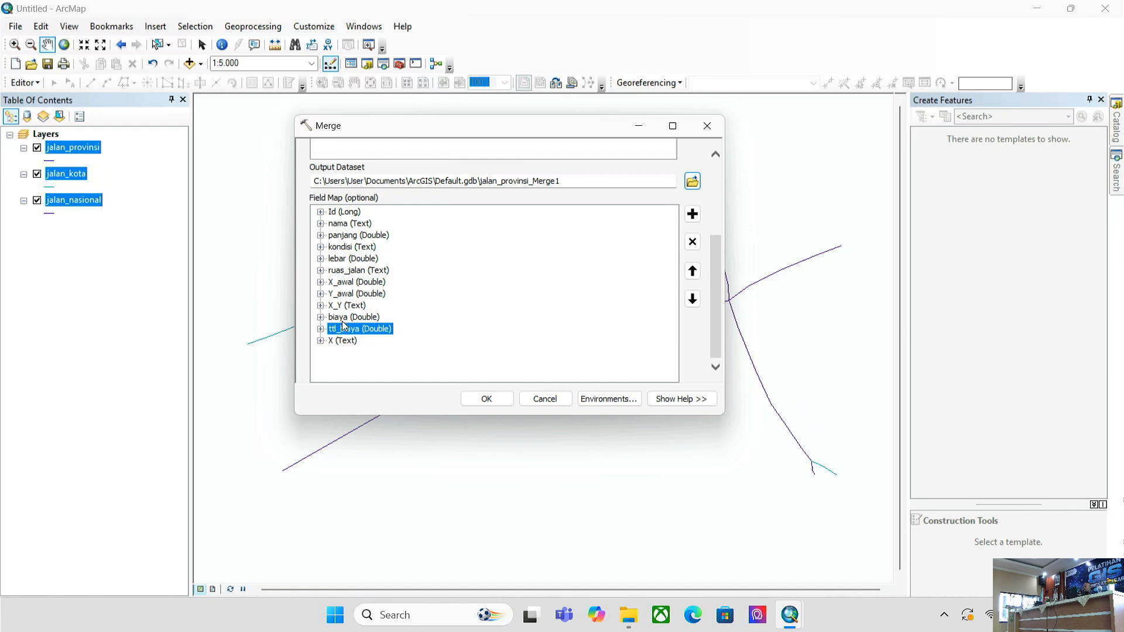
{"action": "left_click", "coordinate": [344, 319]}
{"action": "left_click", "coordinate": [346, 330]}
{"action": "left_click", "coordinate": [353, 320]}
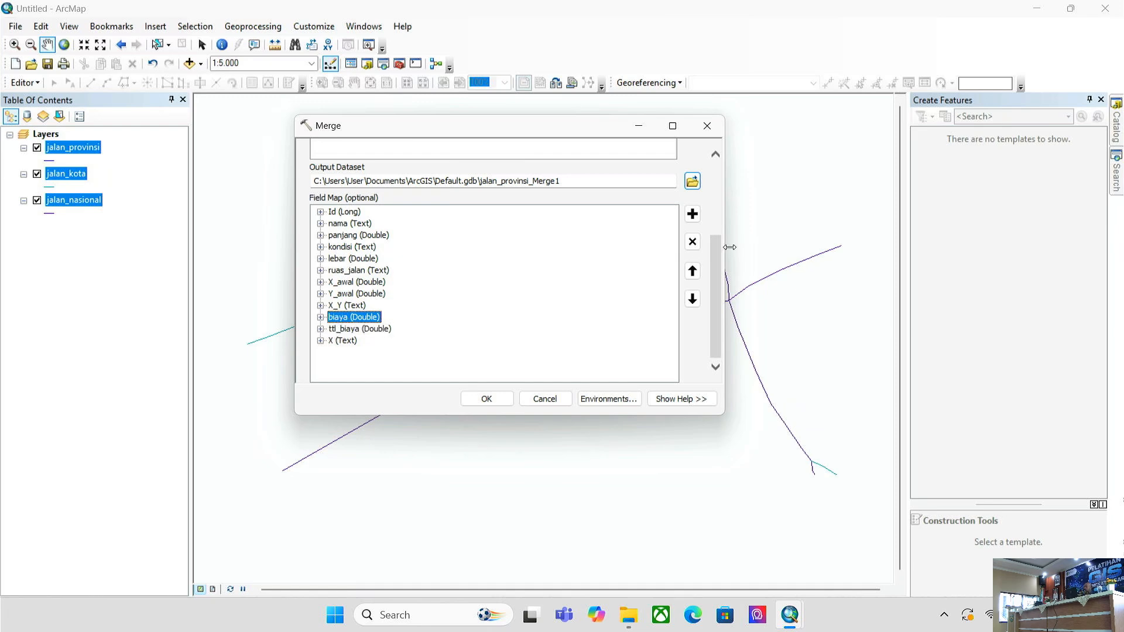
{"action": "left_click", "coordinate": [693, 242]}
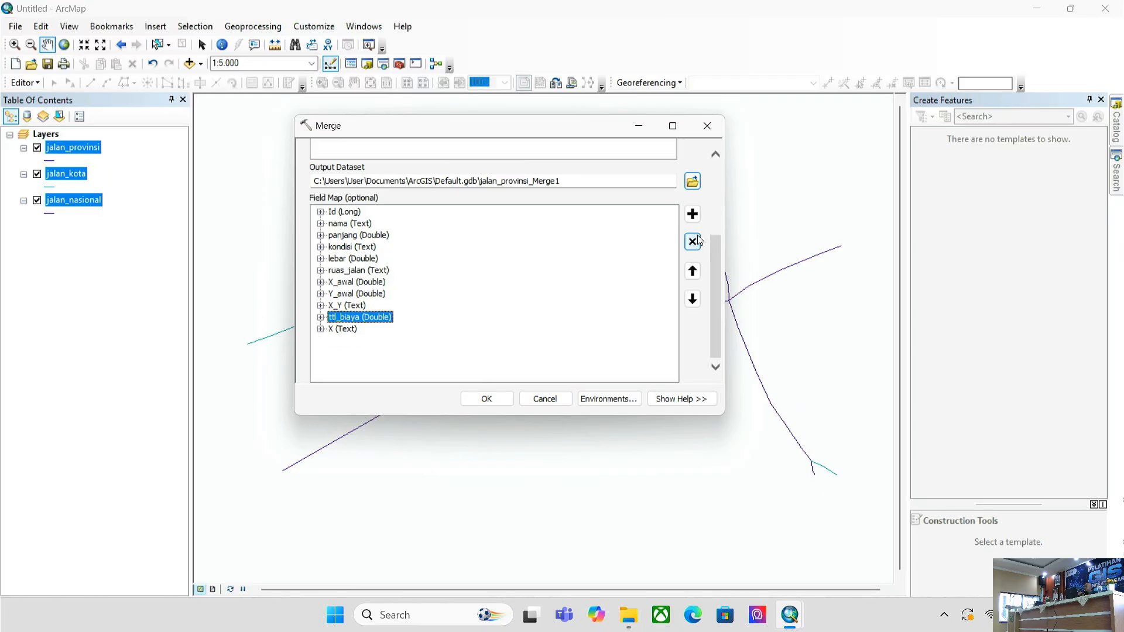
{"action": "left_click", "coordinate": [695, 241]}
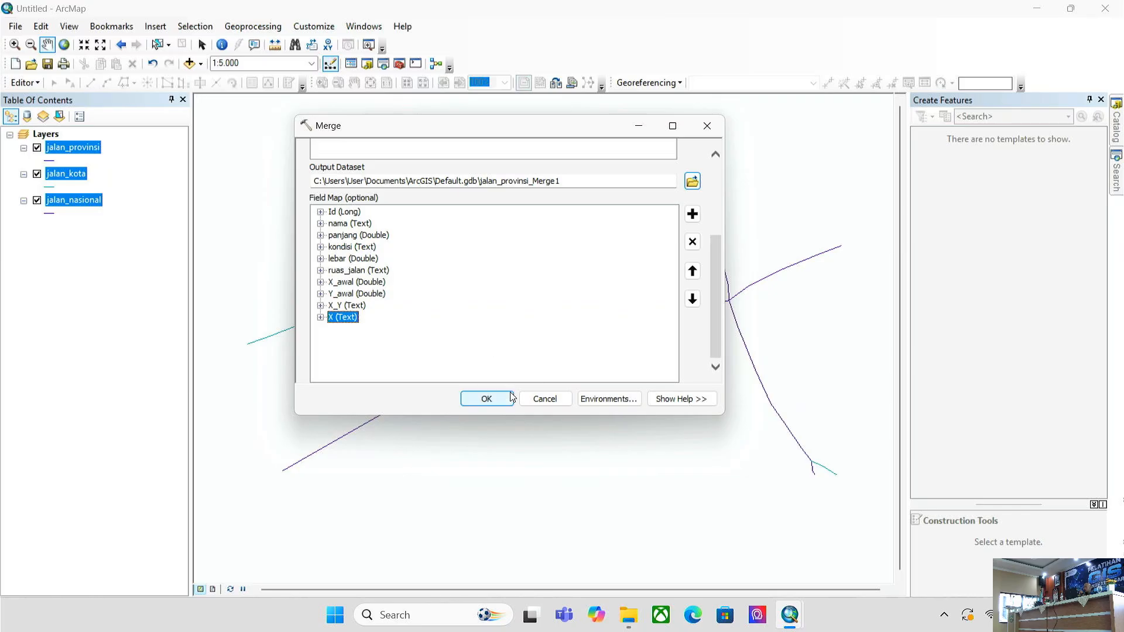
{"action": "left_click", "coordinate": [485, 397]}
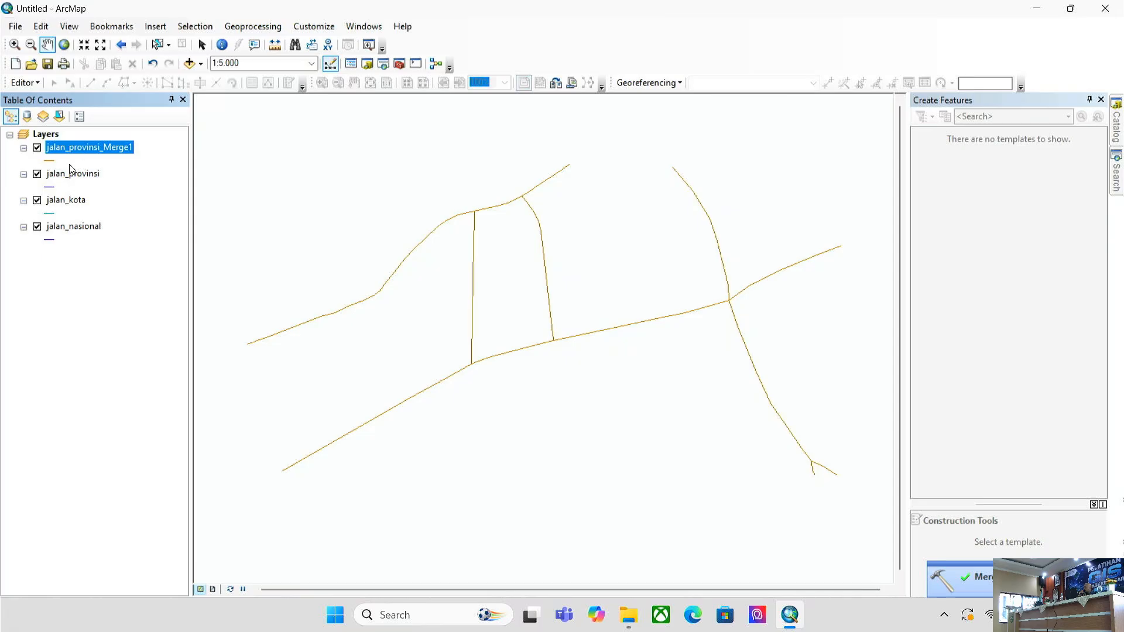
- Open jalan_provinsi_Merge1's attribute table and browse its seven merged road records
{"action": "right_click", "coordinate": [97, 147]}
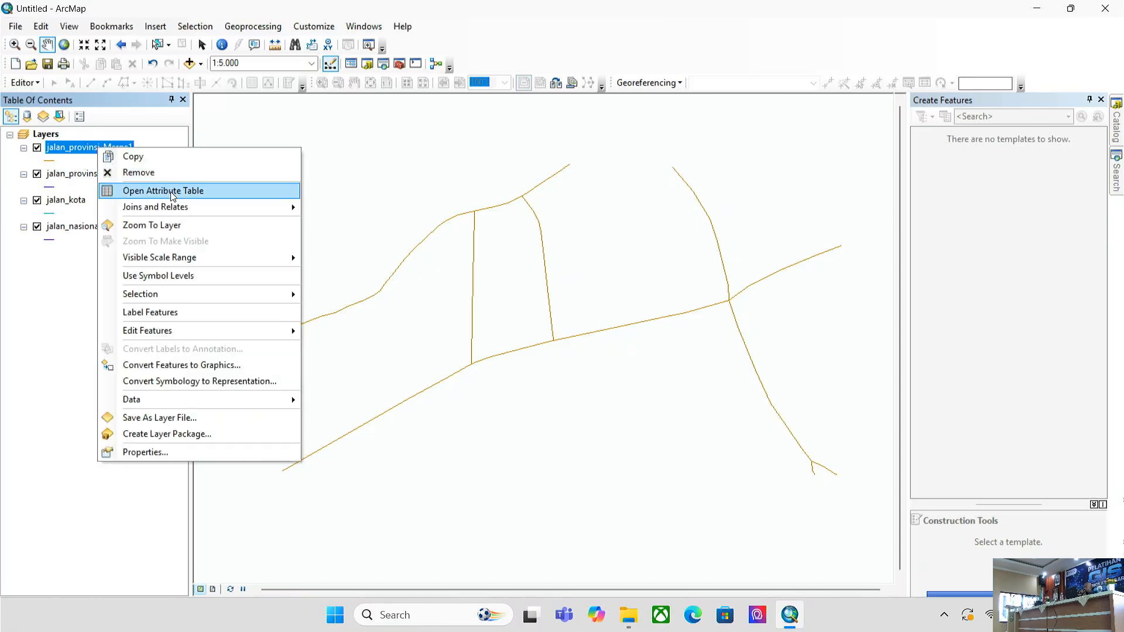
{"action": "left_click", "coordinate": [173, 196]}
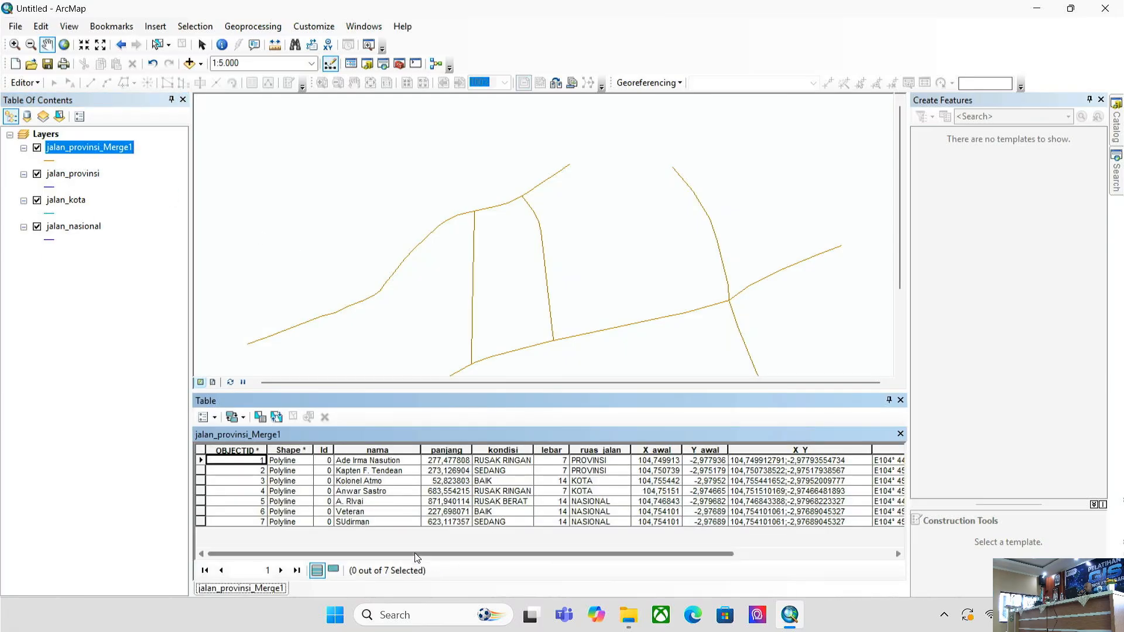
{"action": "scroll", "coordinate": [515, 567], "scroll_direction": "right", "scroll_amount": 1}
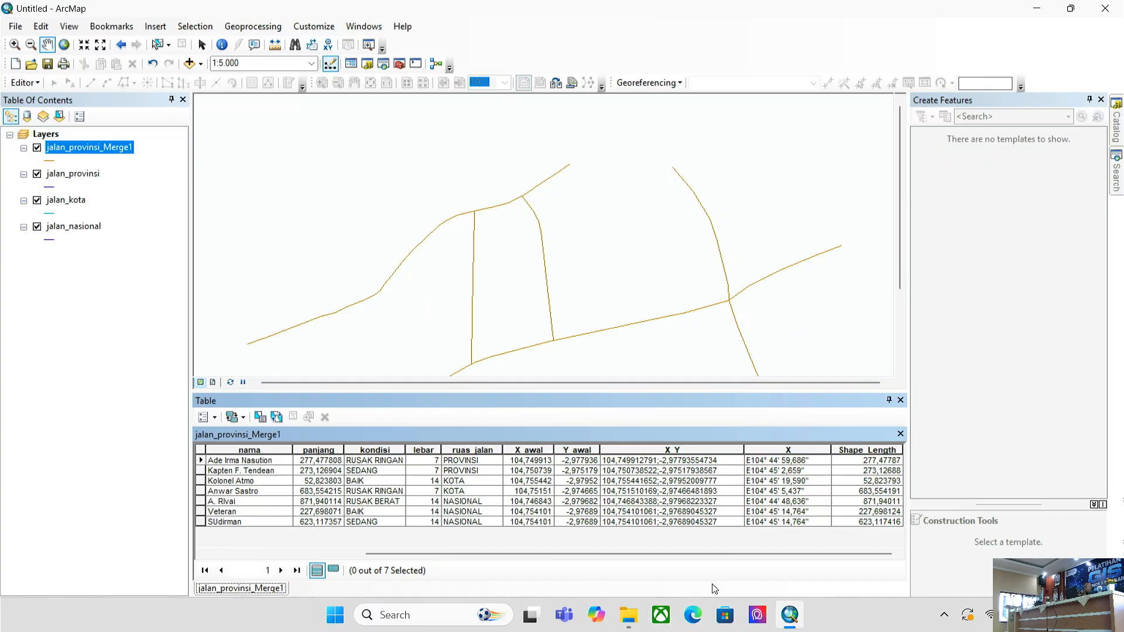
{"action": "scroll", "coordinate": [527, 567], "scroll_direction": "left", "scroll_amount": 3}
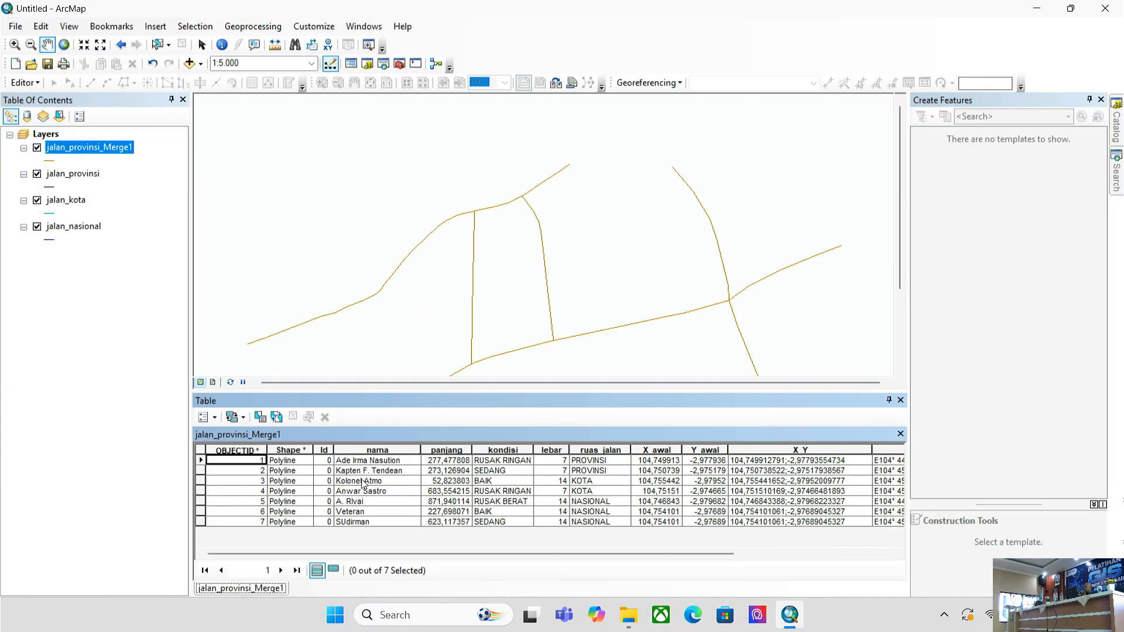
{"action": "left_click_drag", "start_coordinate": [512, 554], "coordinate": [798, 556]}
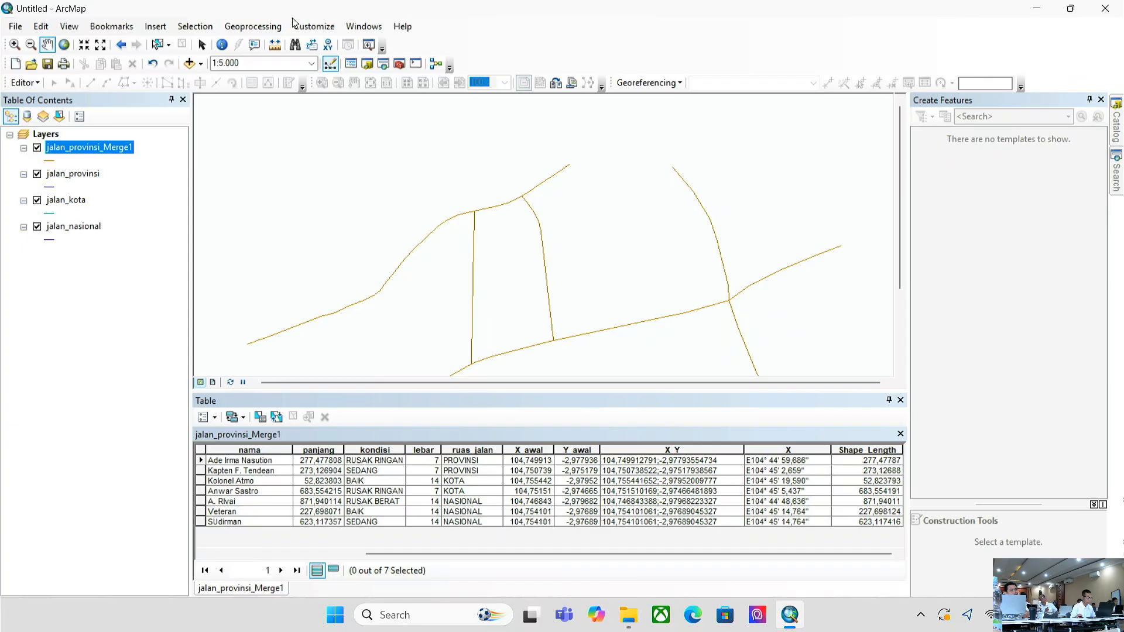
{"action": "left_click", "coordinate": [277, 27]}
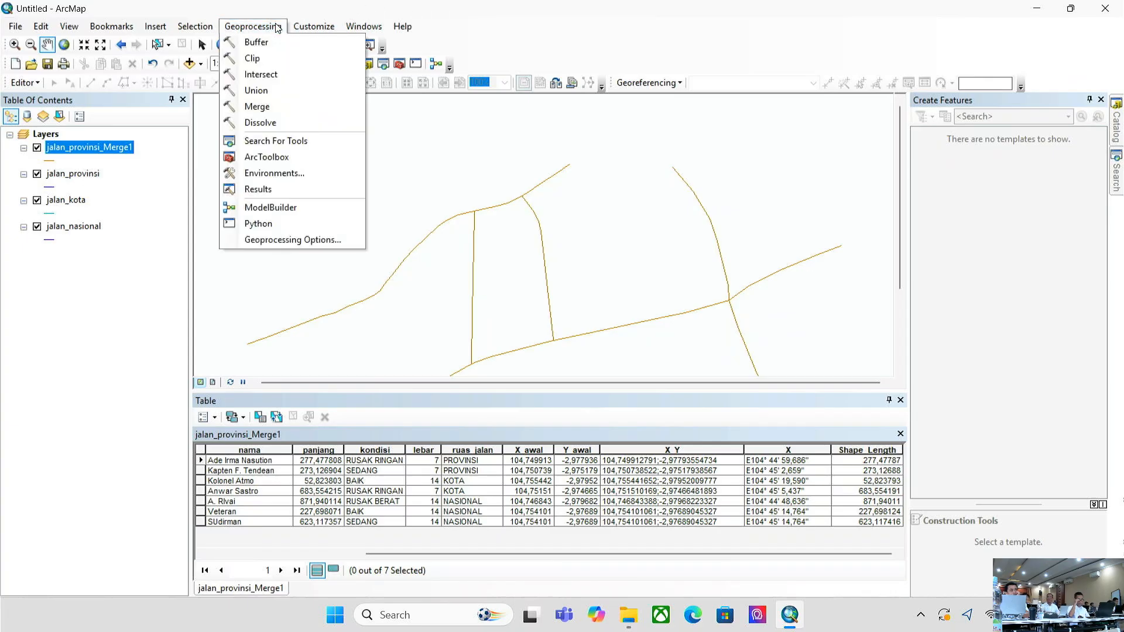
- Open the Merge tool and clear the trial jalan_provinsi and jalan_kota entries from Input Datasets
{"action": "left_click", "coordinate": [261, 107]}
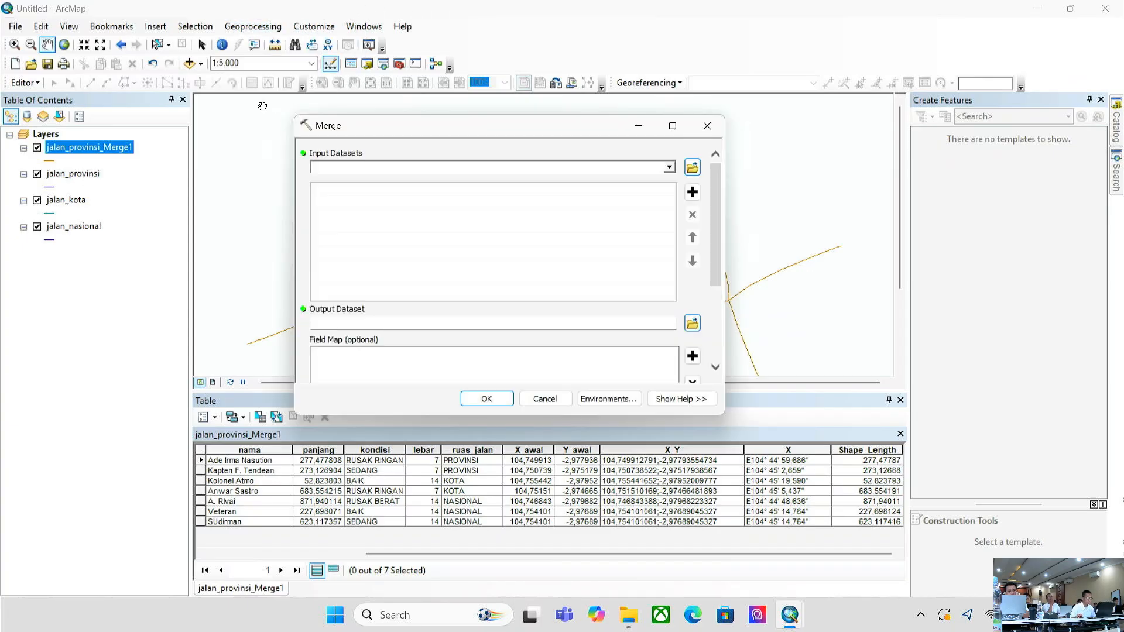
{"action": "left_click_drag", "start_coordinate": [387, 126], "coordinate": [449, 103]}
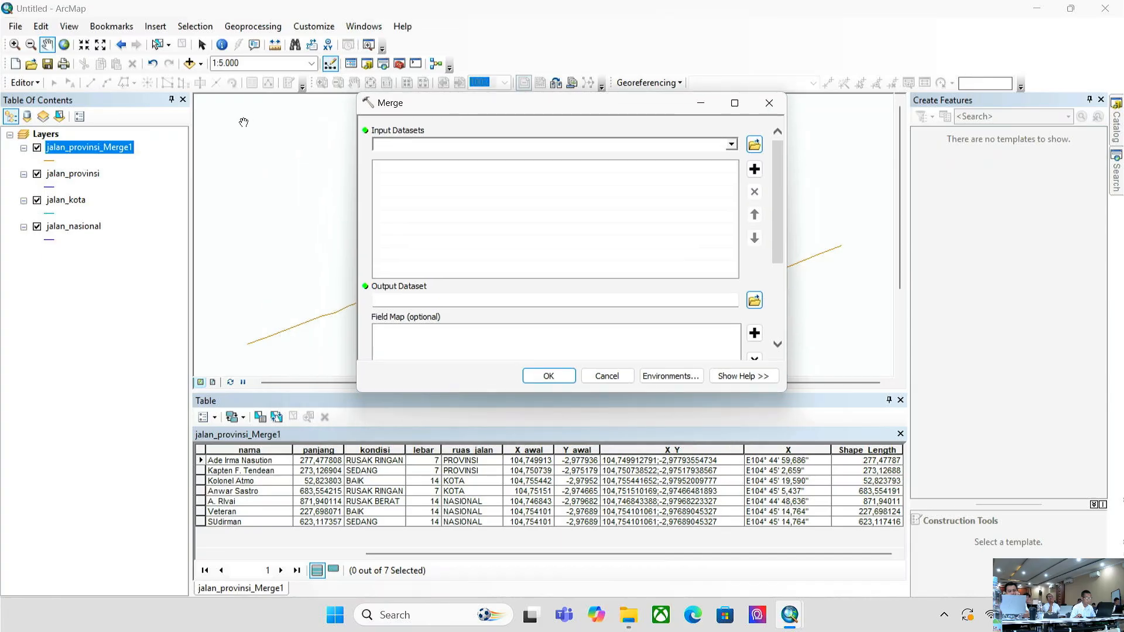
{"action": "left_click", "coordinate": [731, 145]}
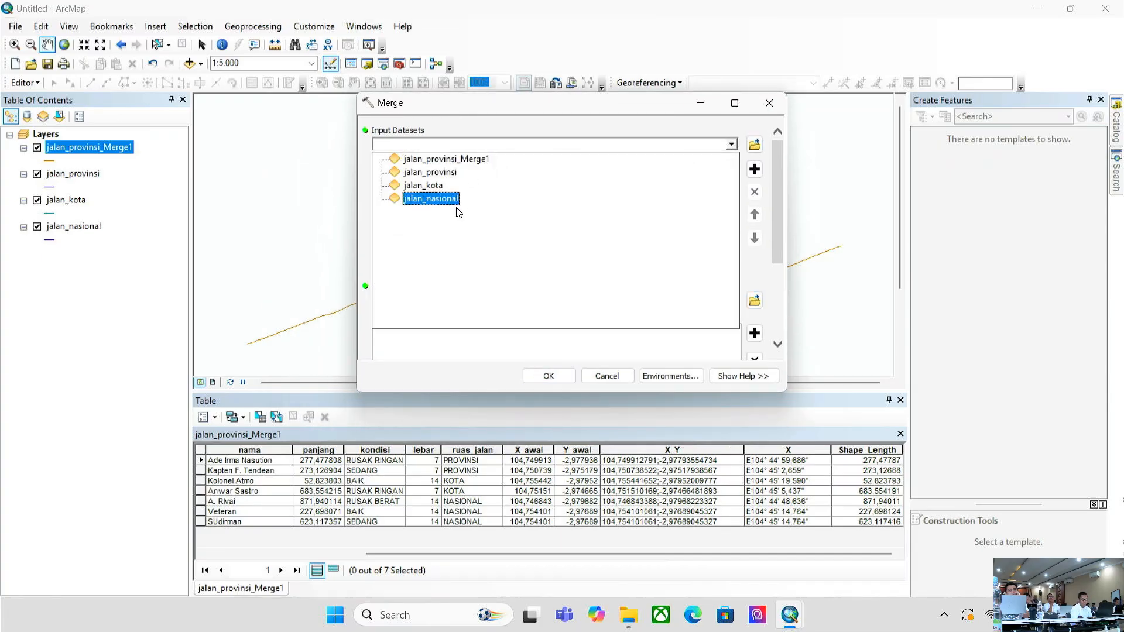
{"action": "left_click", "coordinate": [434, 172]}
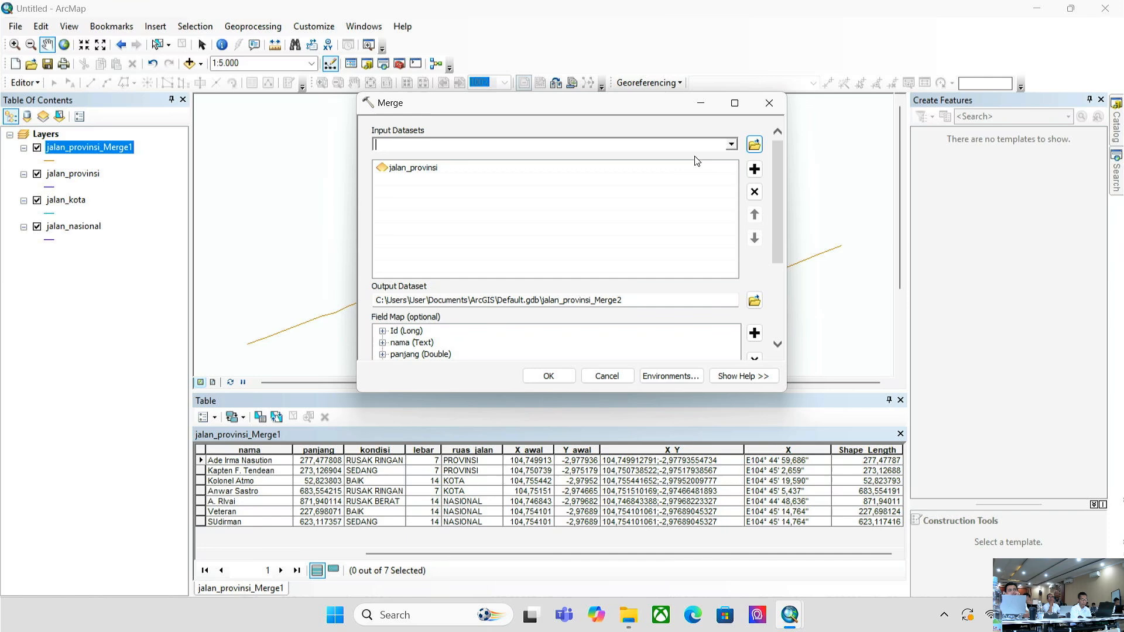
{"action": "left_click", "coordinate": [731, 144]}
{"action": "left_click", "coordinate": [448, 180]}
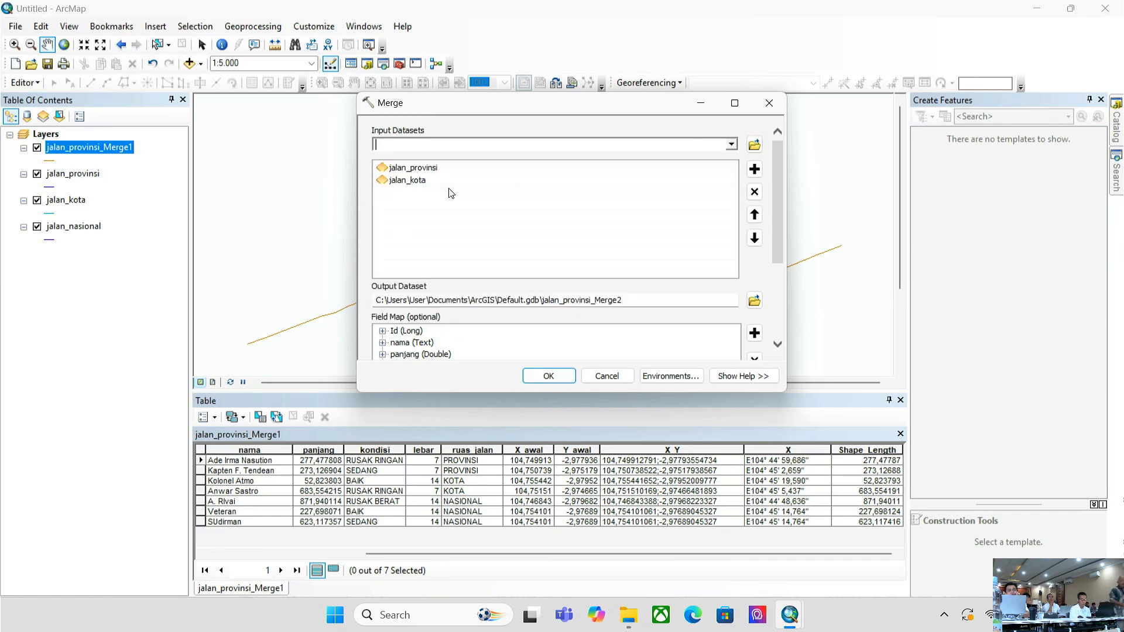
{"action": "left_click", "coordinate": [454, 172]}
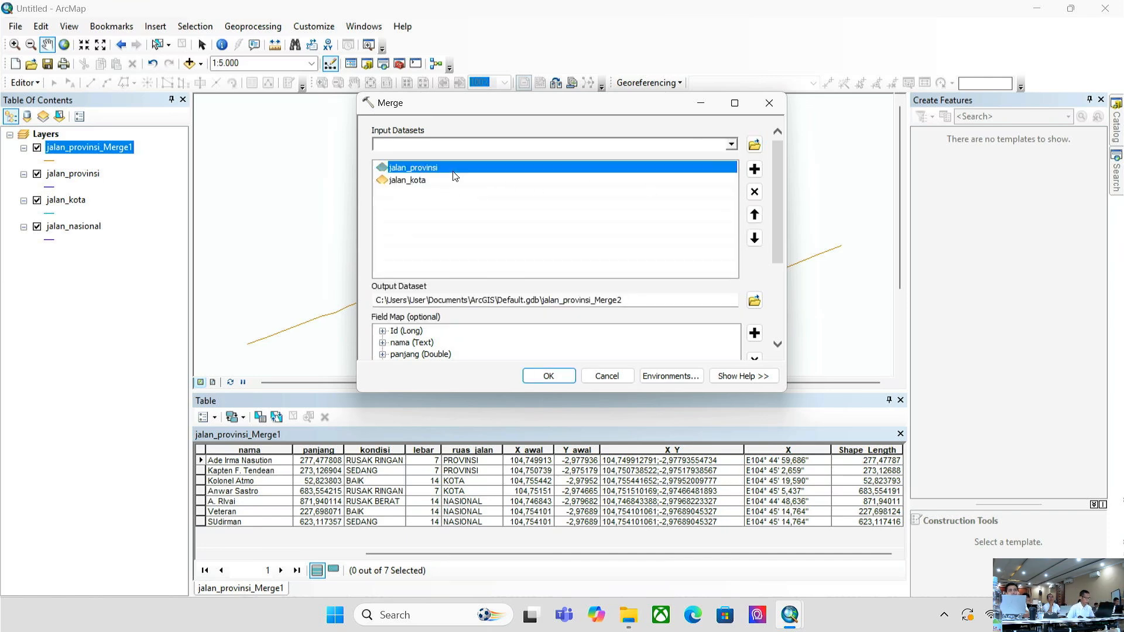
{"action": "left_click", "coordinate": [419, 183], "text": "shift"}
{"action": "left_click", "coordinate": [754, 193]}
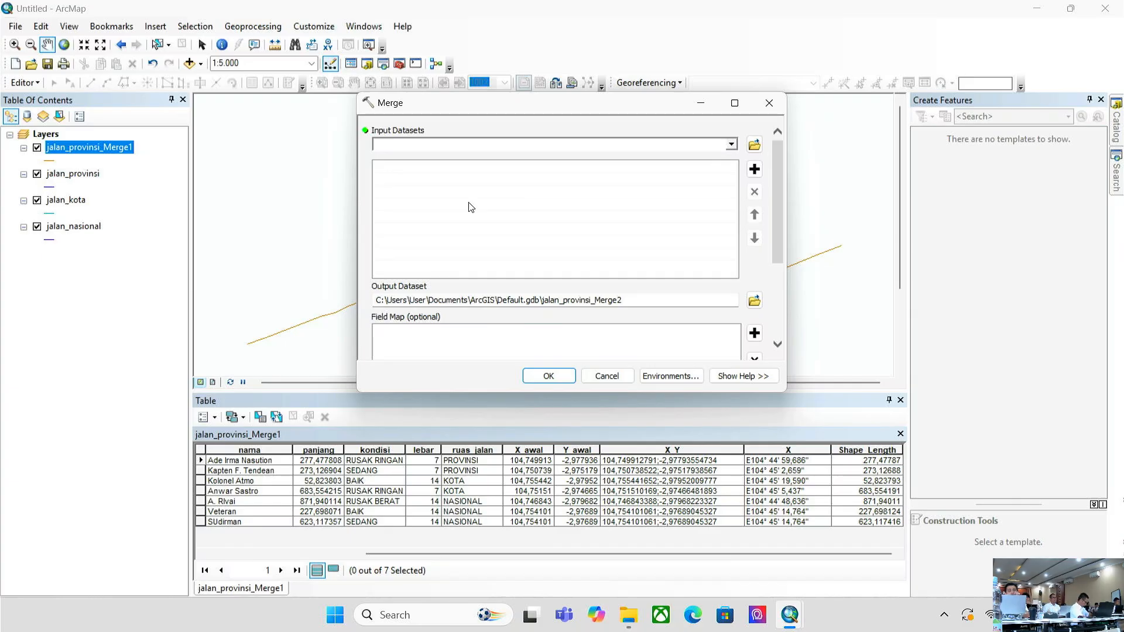
- Drag jalan_provinsi, jalan_kota and jalan_nasional from the Table Of Contents into Input Datasets
{"action": "left_click", "coordinate": [118, 284]}
{"action": "left_click", "coordinate": [60, 176]}
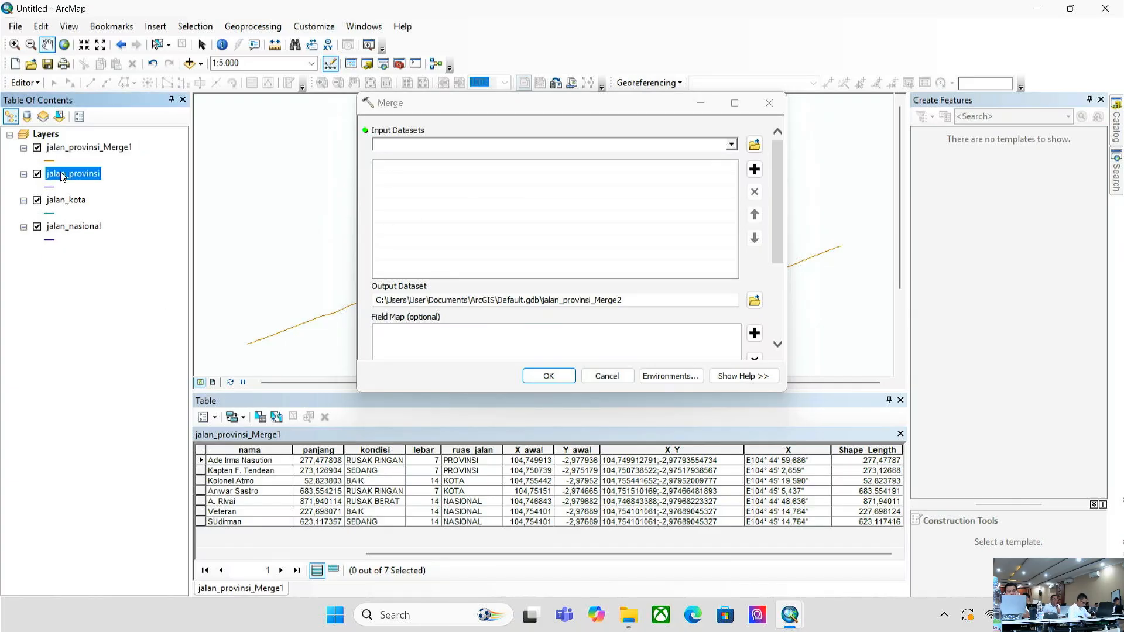
{"action": "left_click", "coordinate": [71, 201]}
{"action": "left_click", "coordinate": [78, 175]}
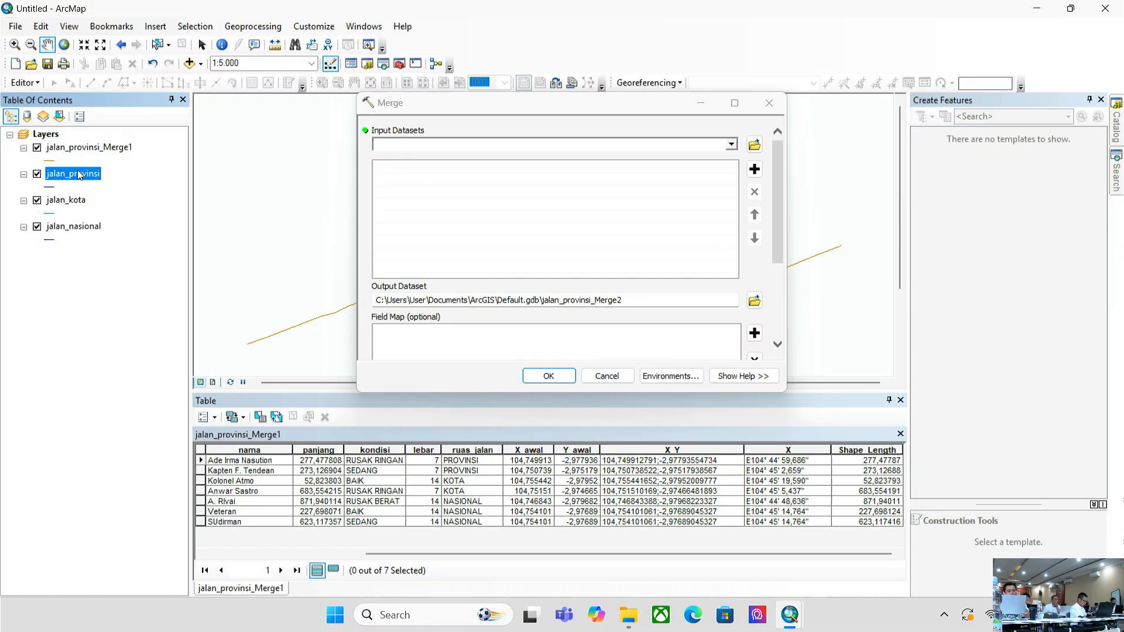
{"action": "left_click", "coordinate": [69, 228], "text": "shift"}
{"action": "left_click_drag", "start_coordinate": [57, 227], "coordinate": [450, 170]}
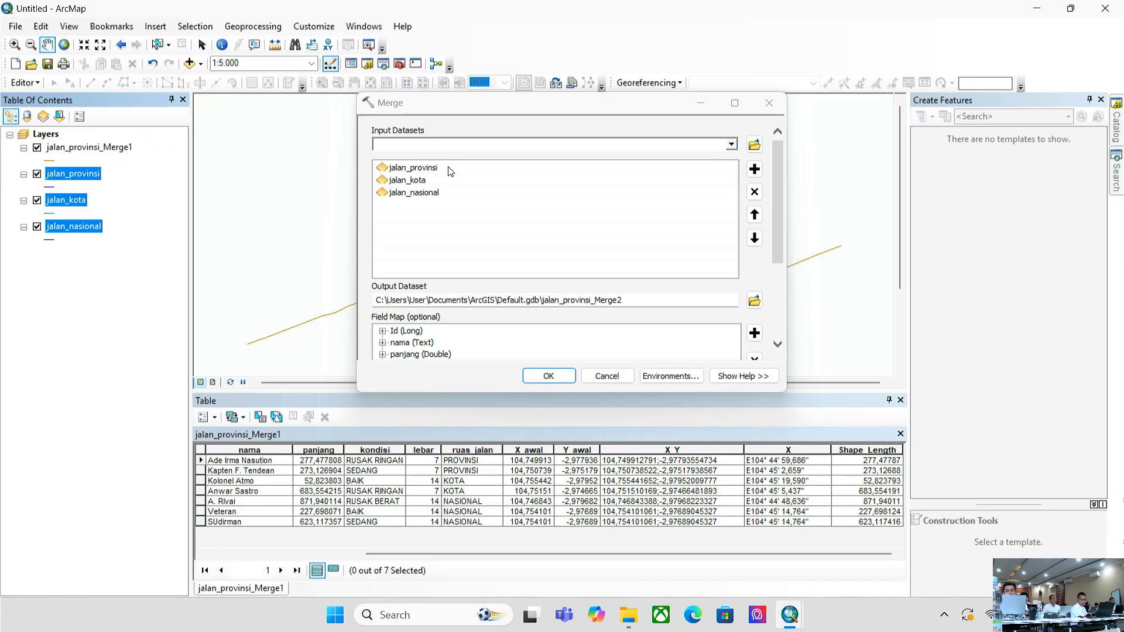
- Remove the biaya and ttl_biaya Double fields from the Merge field map
{"action": "left_click_drag", "start_coordinate": [779, 188], "coordinate": [771, 289]}
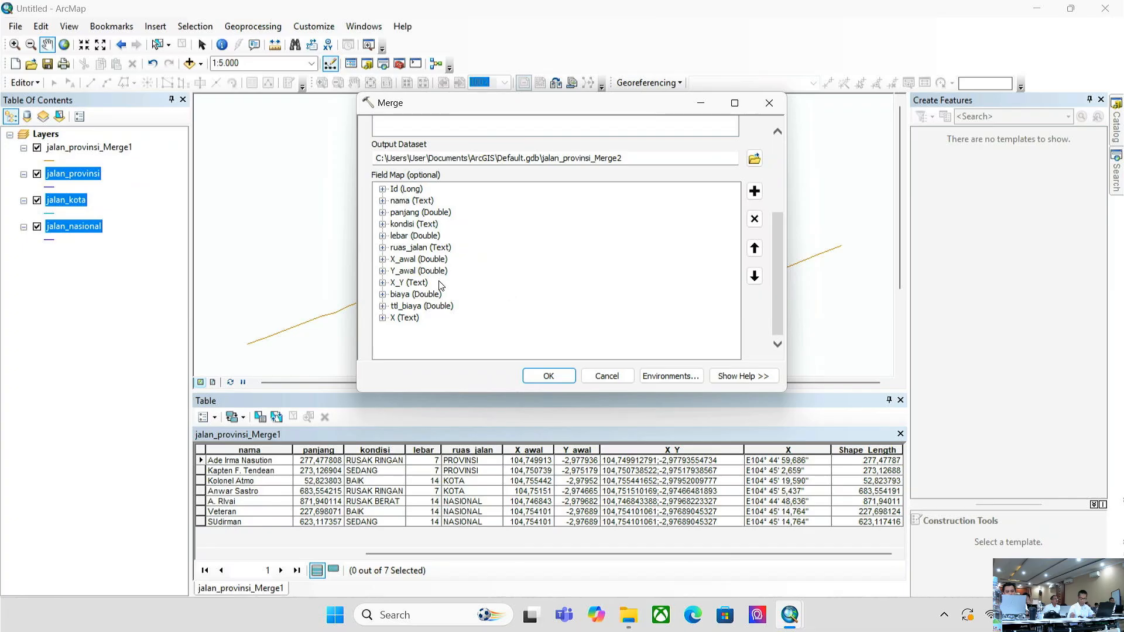
{"action": "left_click", "coordinate": [408, 297]}
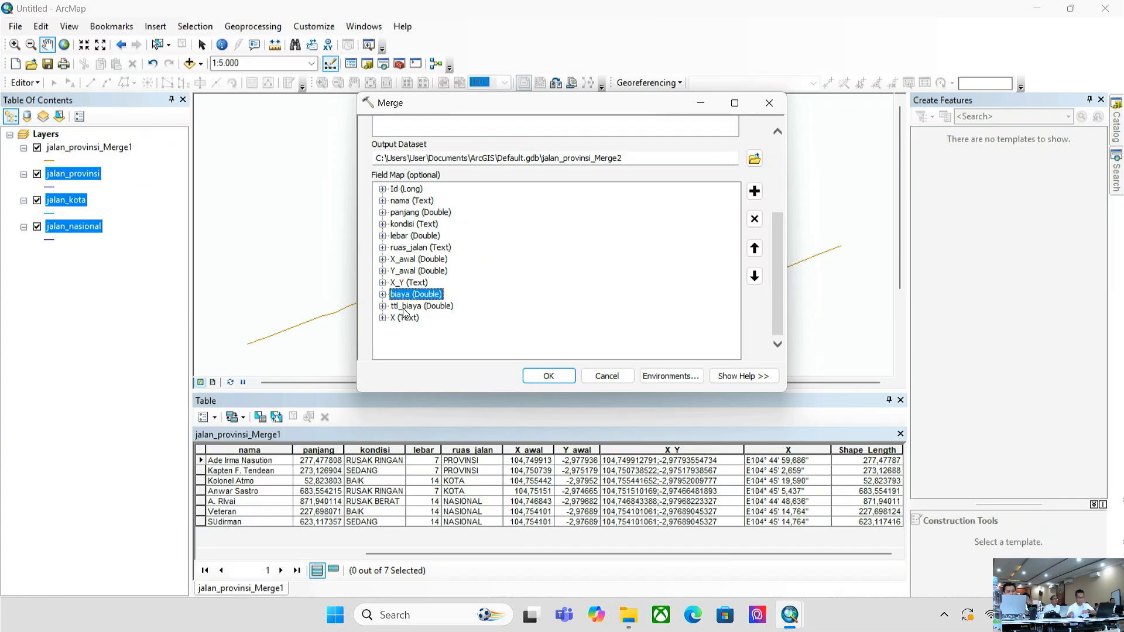
{"action": "left_click", "coordinate": [754, 220]}
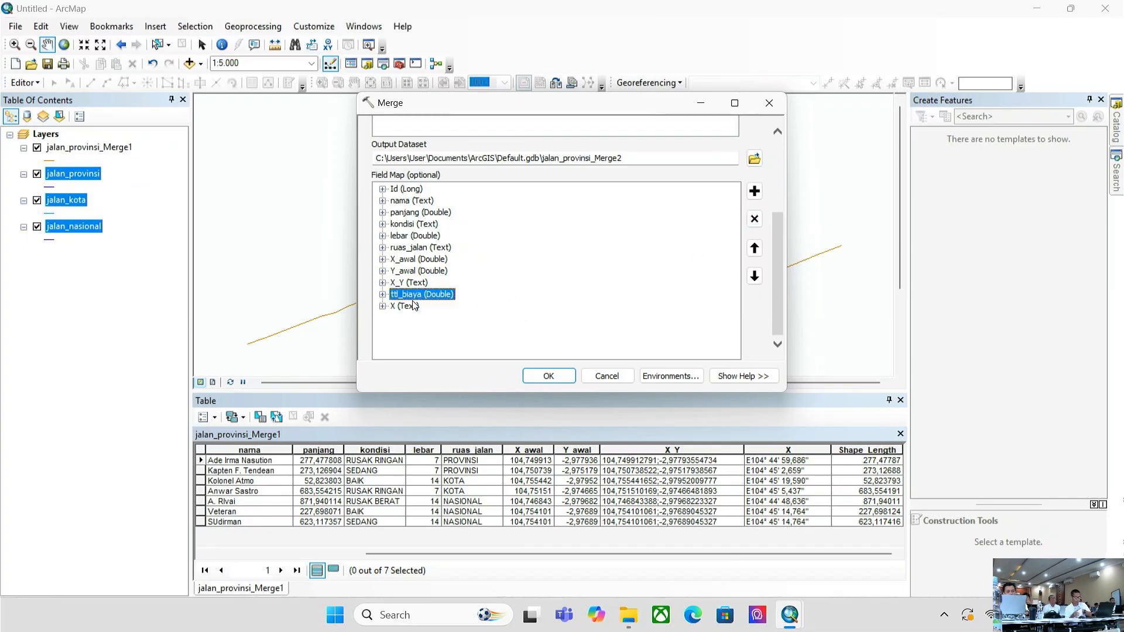
{"action": "left_click", "coordinate": [754, 219]}
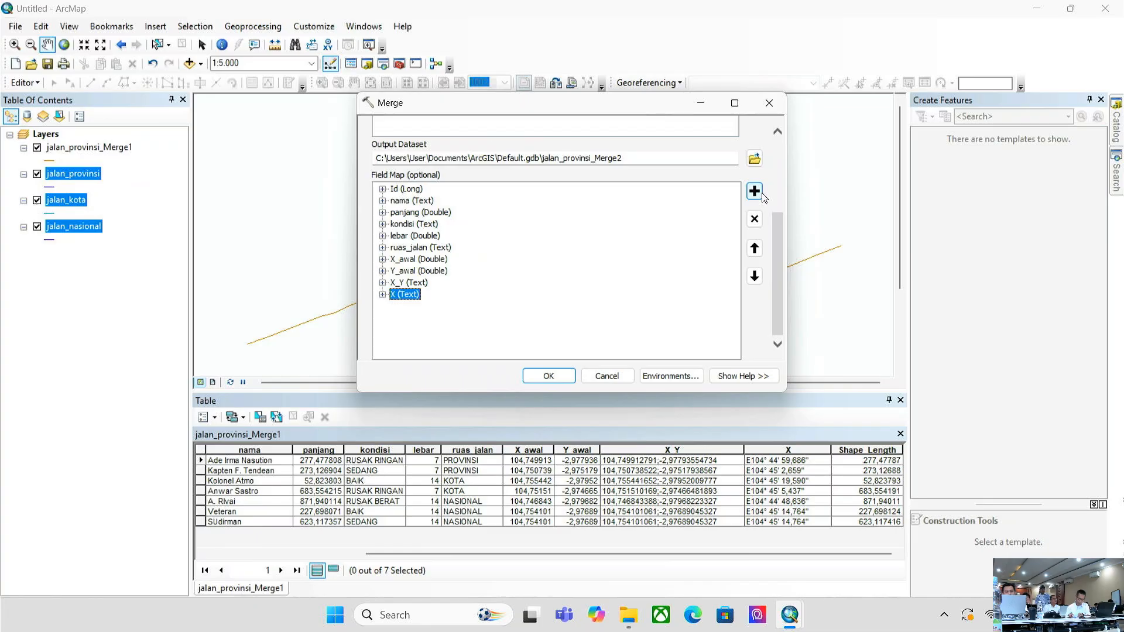
- Add a new NewFieldName output field to the field map, keeping its type as Text
{"action": "left_click", "coordinate": [758, 193]}
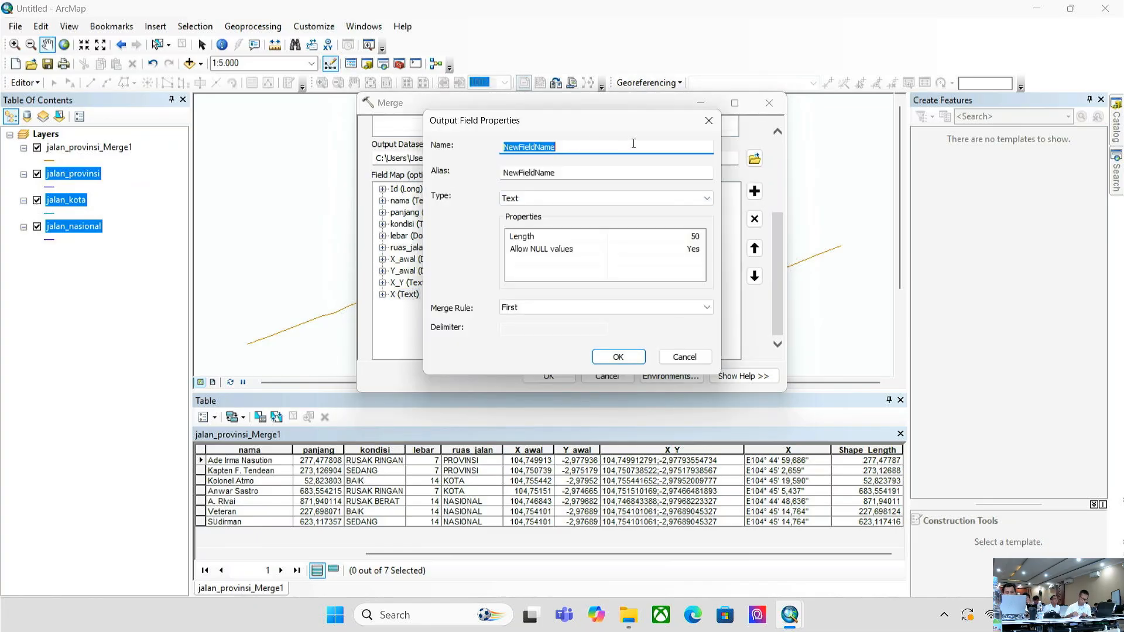
{"action": "left_click", "coordinate": [597, 202]}
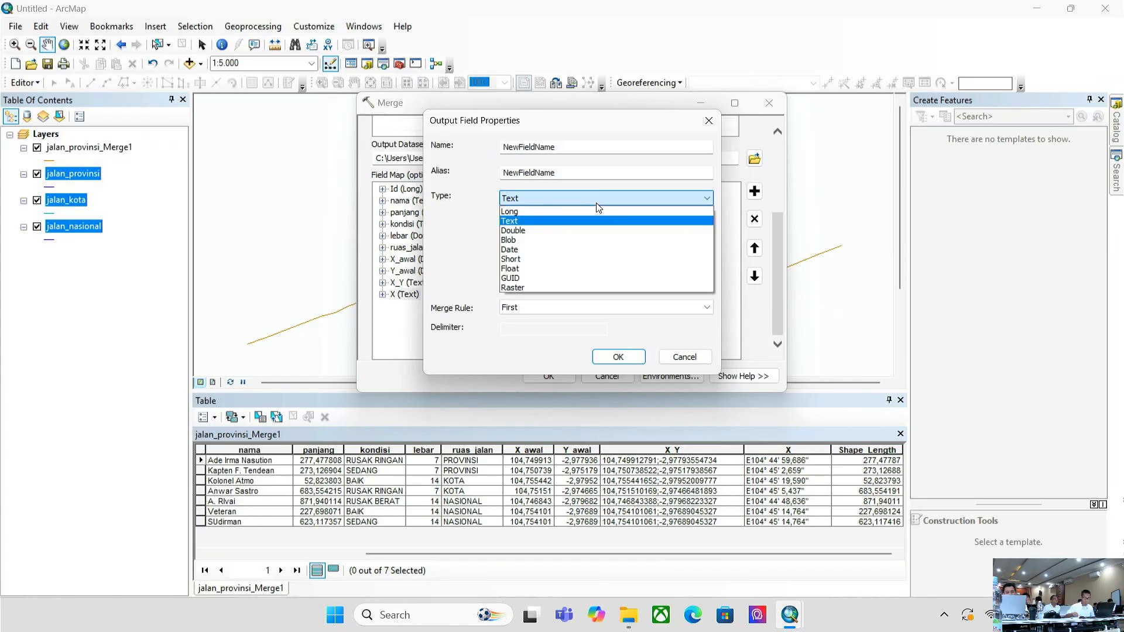
{"action": "left_click", "coordinate": [597, 203]}
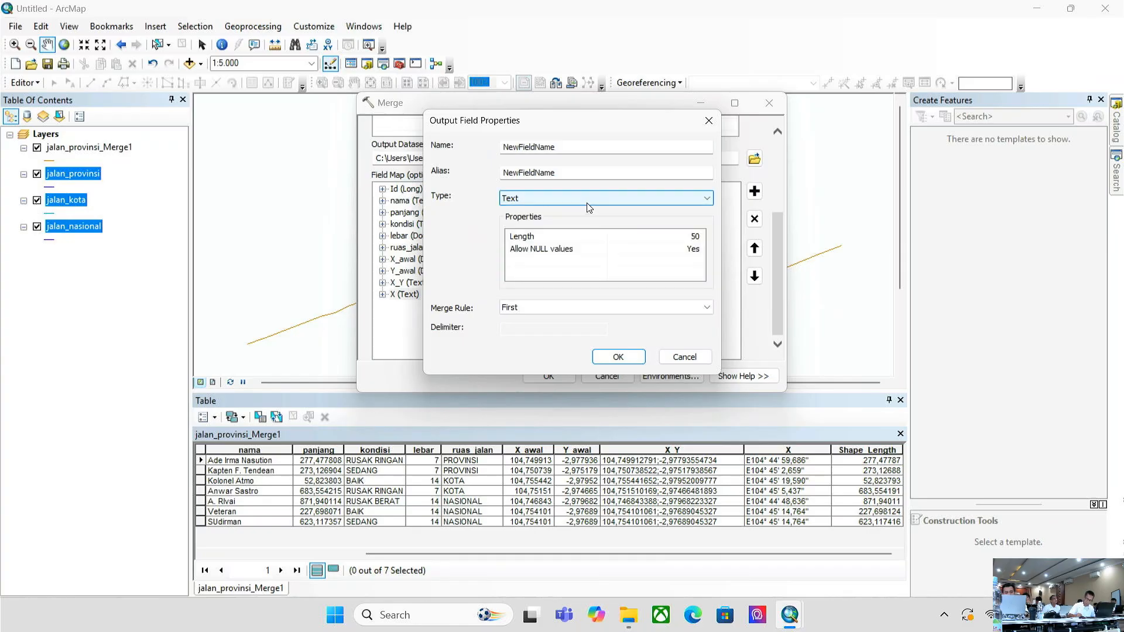
{"action": "left_click", "coordinate": [589, 202]}
{"action": "left_click", "coordinate": [469, 243]}
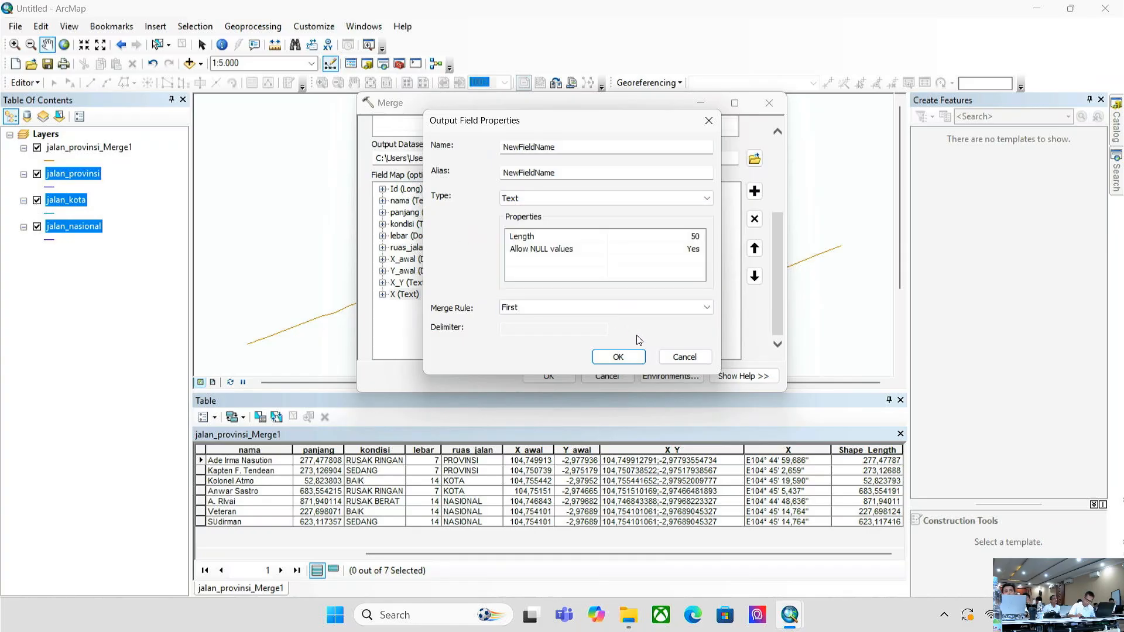
{"action": "left_click_drag", "start_coordinate": [575, 170], "coordinate": [485, 178]}
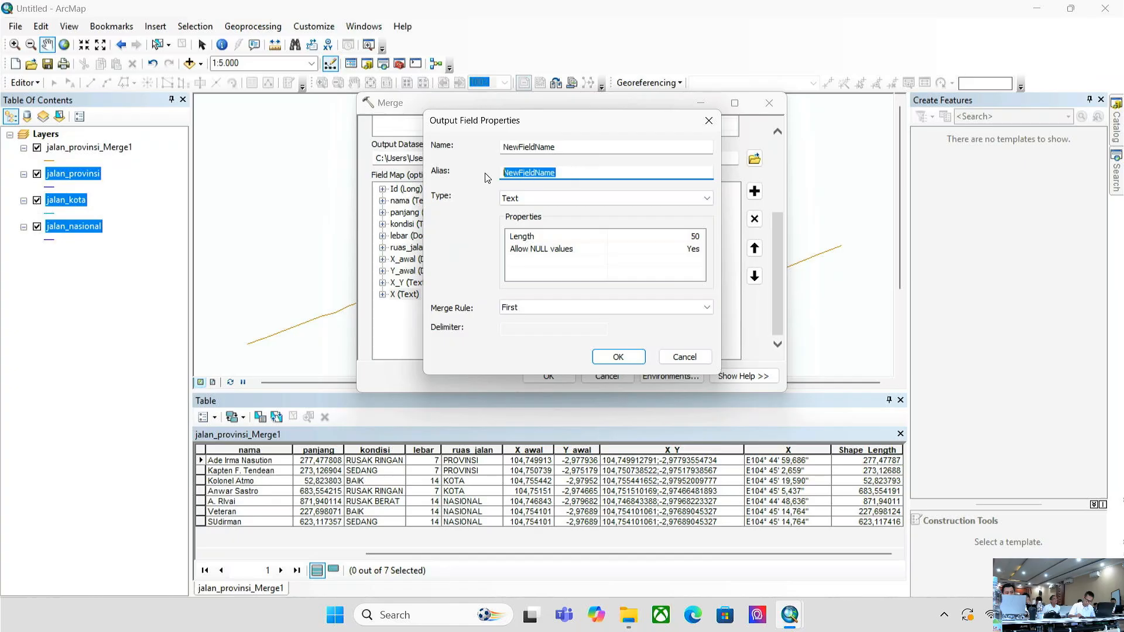
{"action": "left_click", "coordinate": [619, 146]}
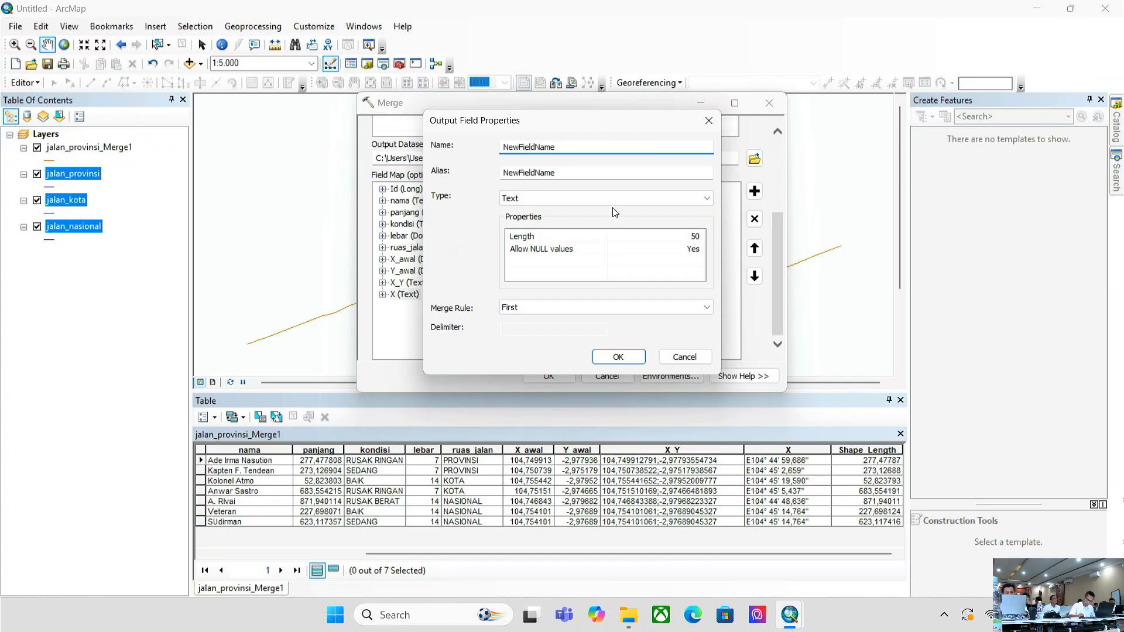
{"action": "left_click", "coordinate": [694, 199]}
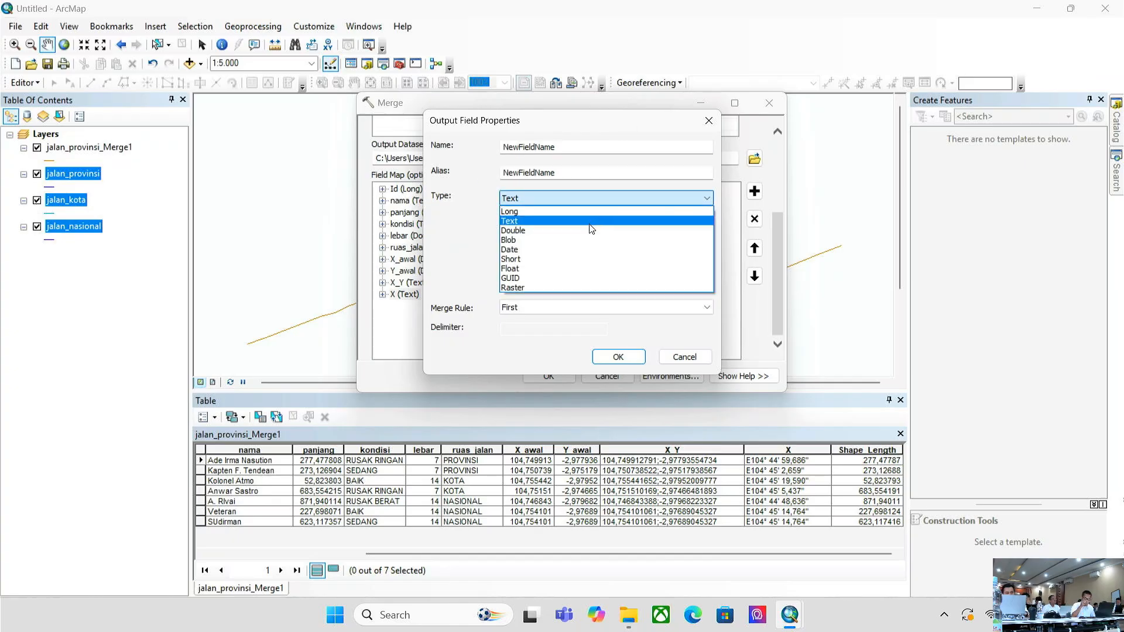
{"action": "left_click", "coordinate": [530, 220]}
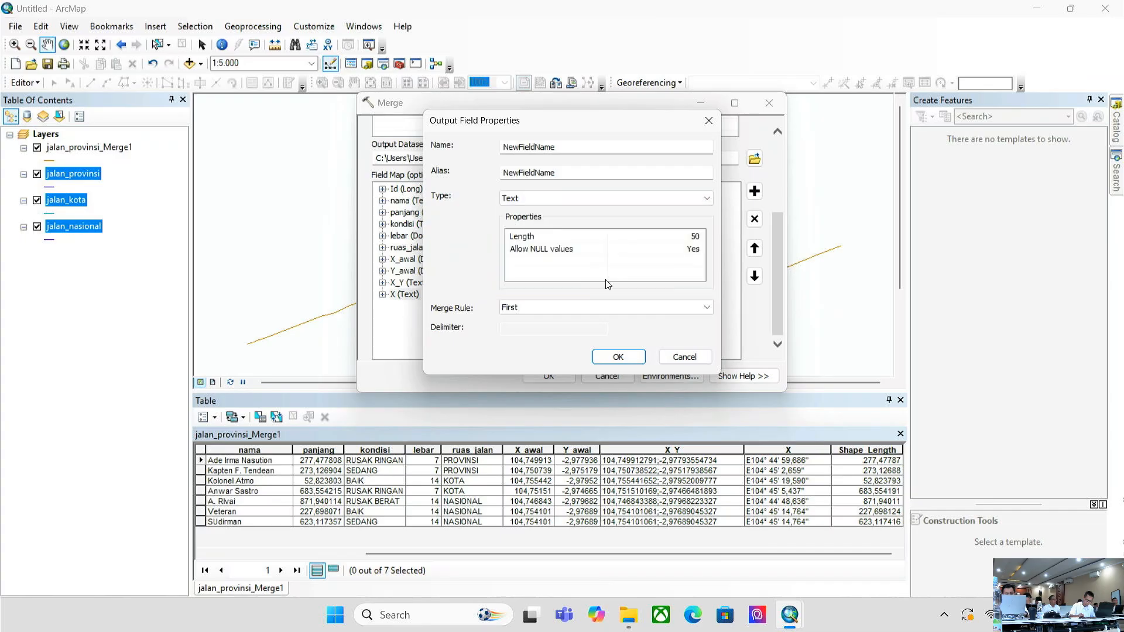
- Set the new field's length to 2, confirm its properties and run the merge
{"action": "left_click", "coordinate": [692, 235]}
{"action": "double_click", "coordinate": [692, 235]}
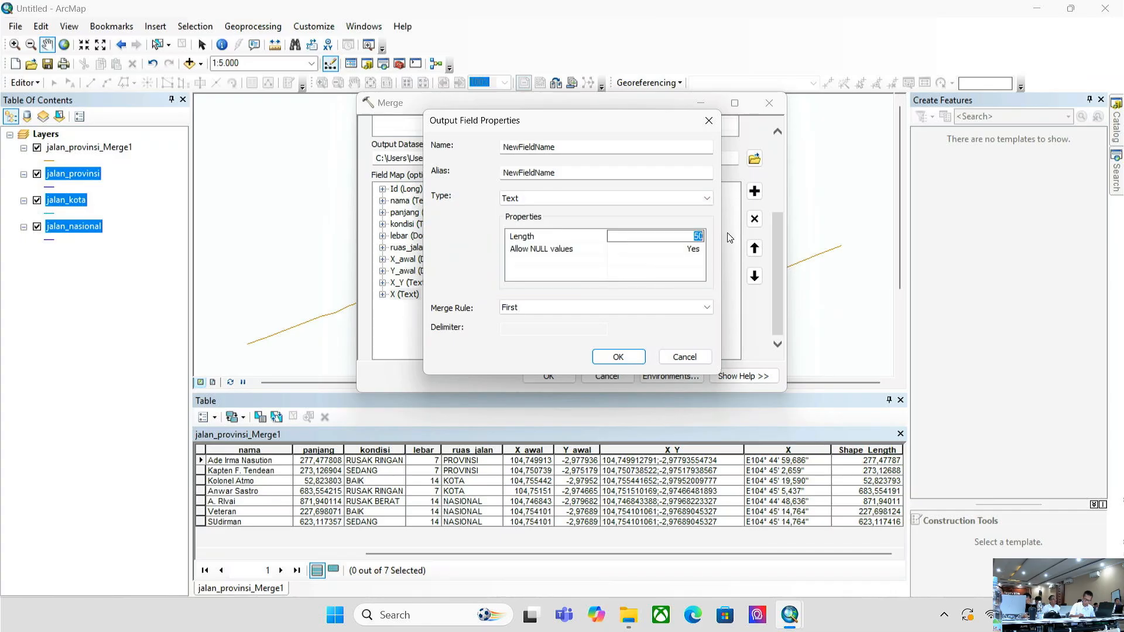
{"action": "type", "text": "2"}
{"action": "left_click", "coordinate": [615, 359]}
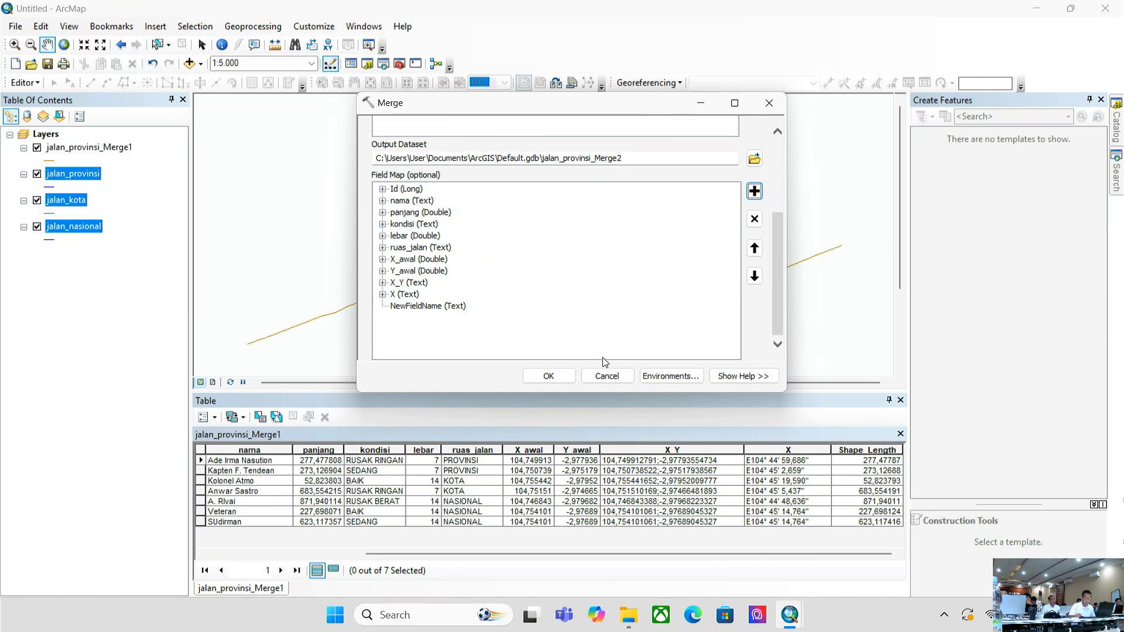
{"action": "left_click", "coordinate": [550, 376]}
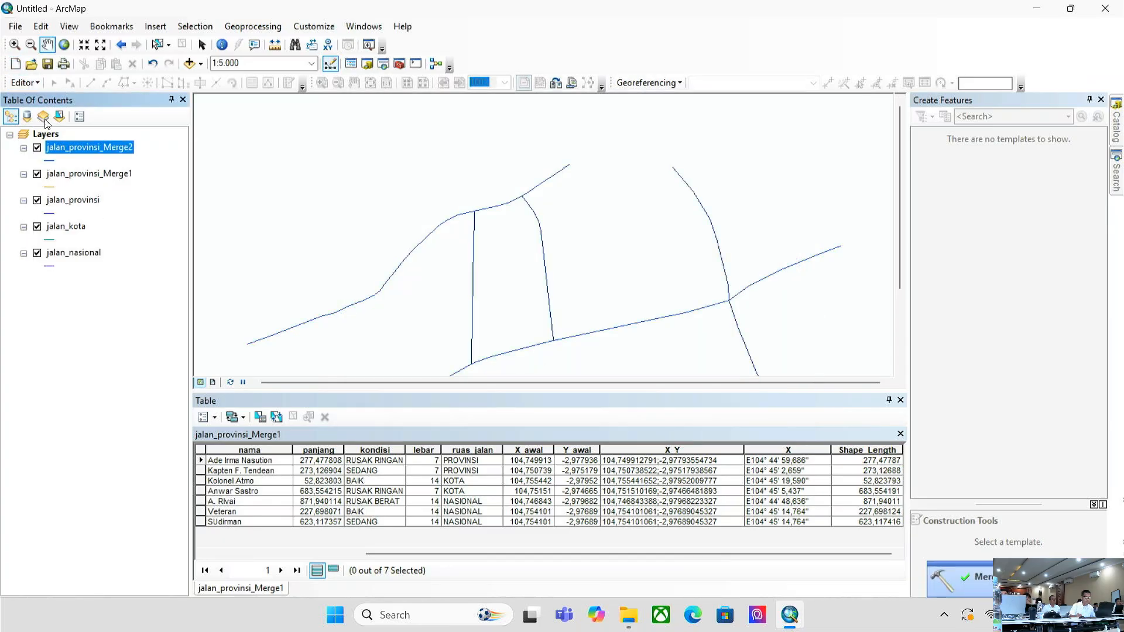
- Open jalan_provinsi_Merge2's attribute table to review its seven merged road records
{"action": "right_click", "coordinate": [86, 151]}
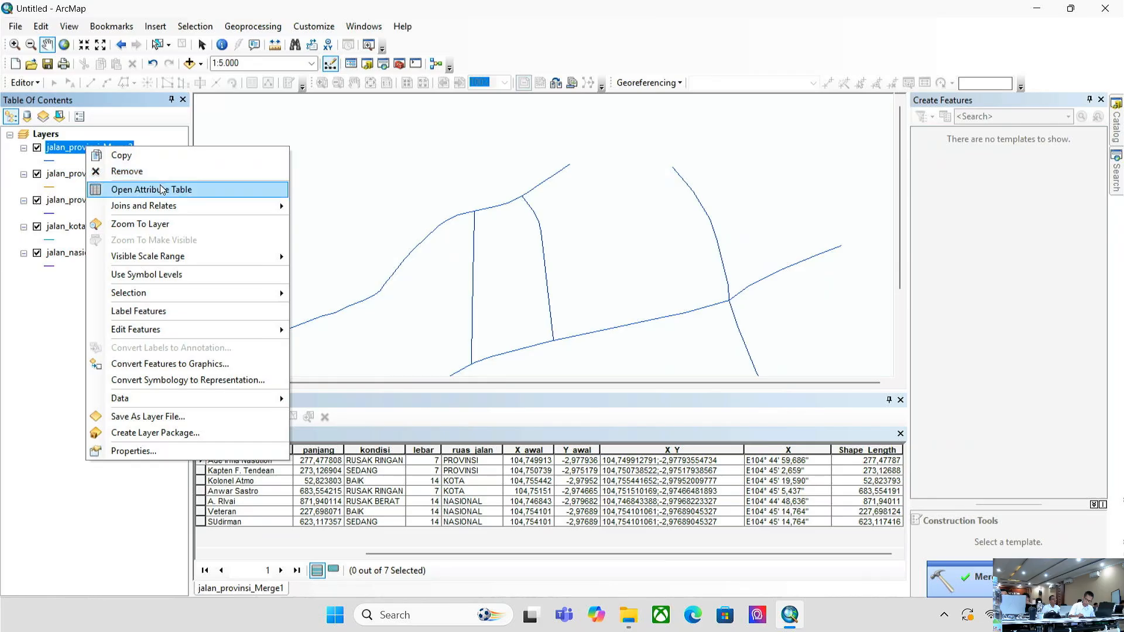
{"action": "left_click", "coordinate": [151, 188]}
{"action": "left_click_drag", "start_coordinate": [394, 553], "coordinate": [263, 562]}
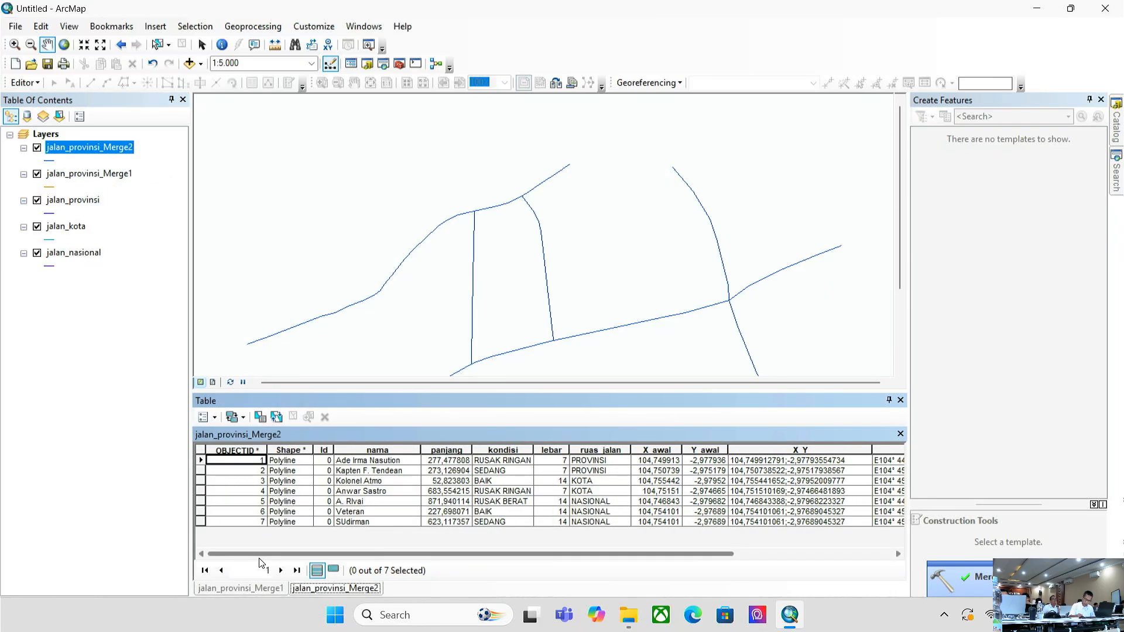
{"action": "left_click_drag", "start_coordinate": [436, 553], "coordinate": [667, 551]}
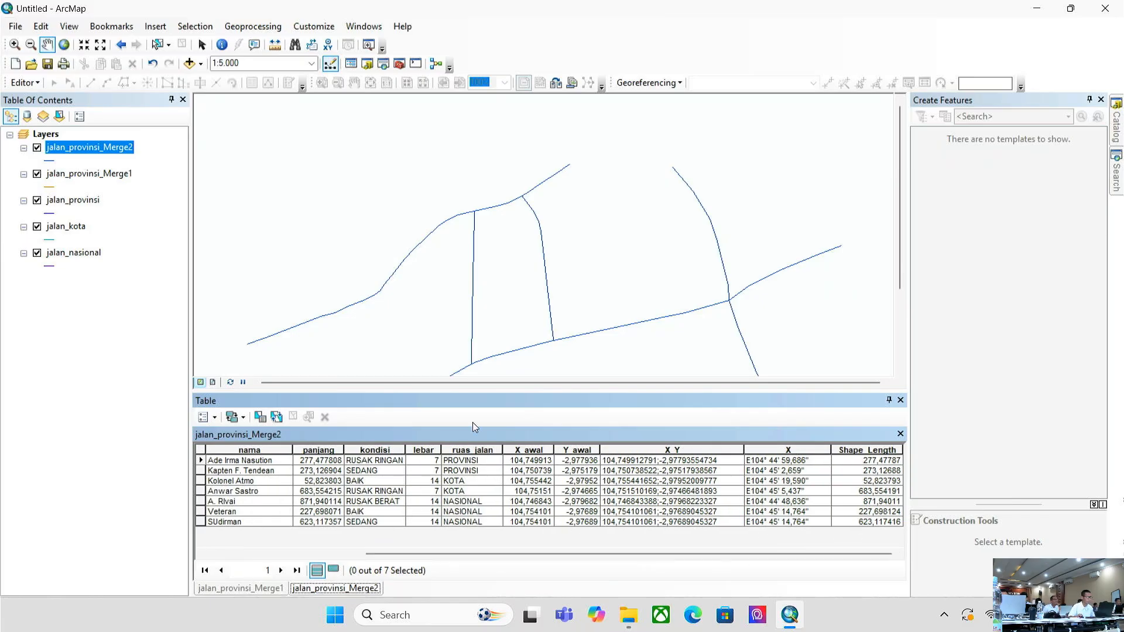
{"action": "right_click", "coordinate": [108, 144]}
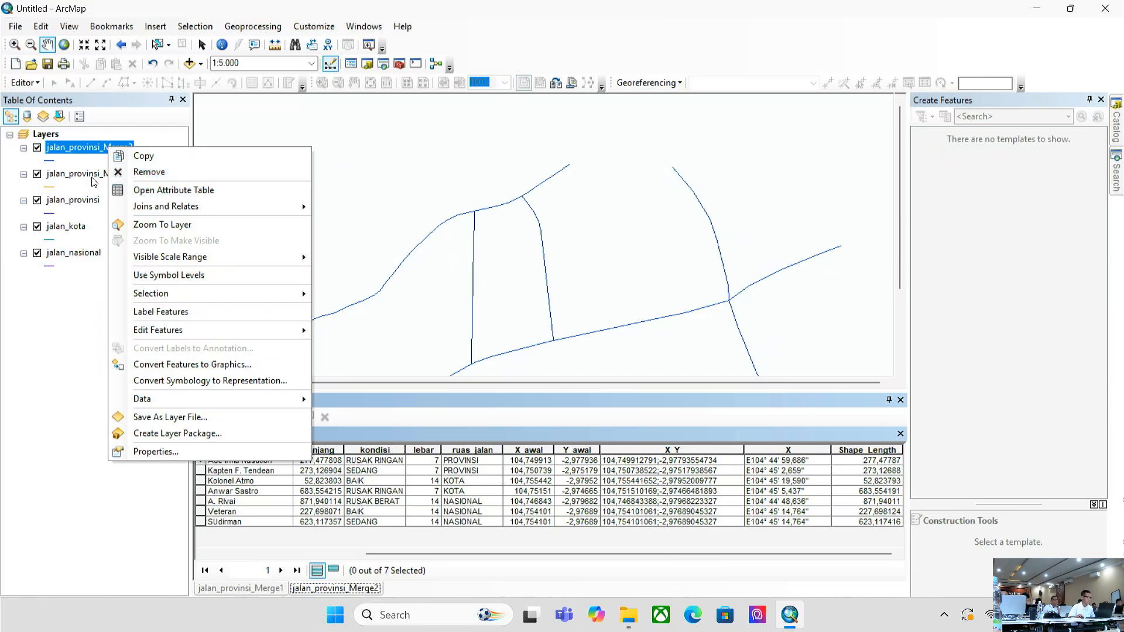
{"action": "left_click", "coordinate": [59, 233]}
{"action": "right_click", "coordinate": [97, 147]}
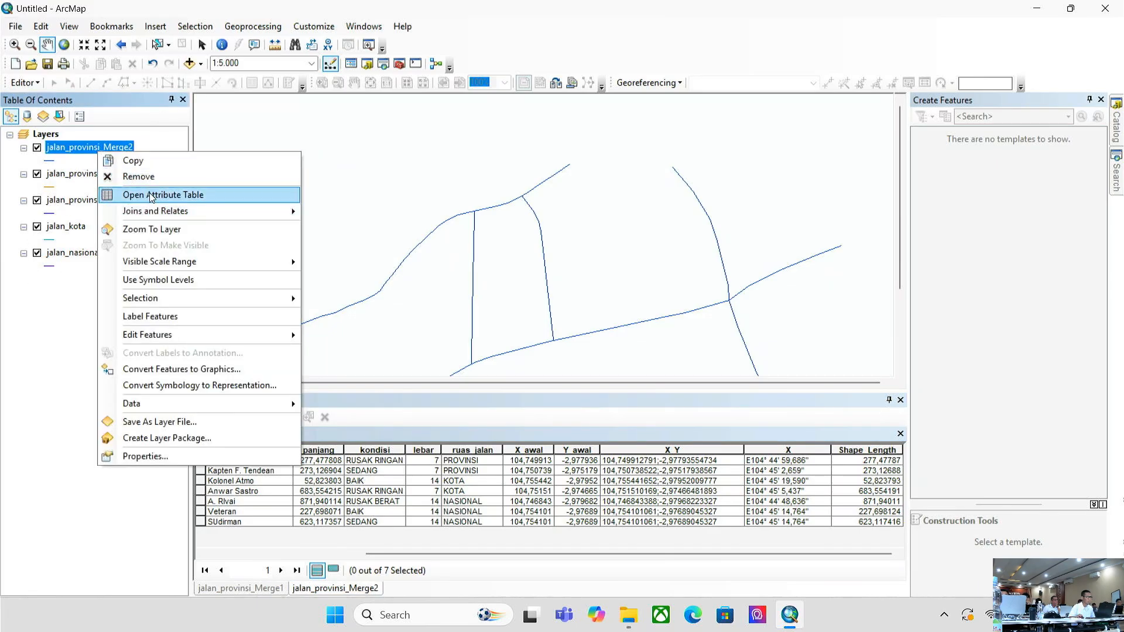
{"action": "left_click", "coordinate": [643, 558]}
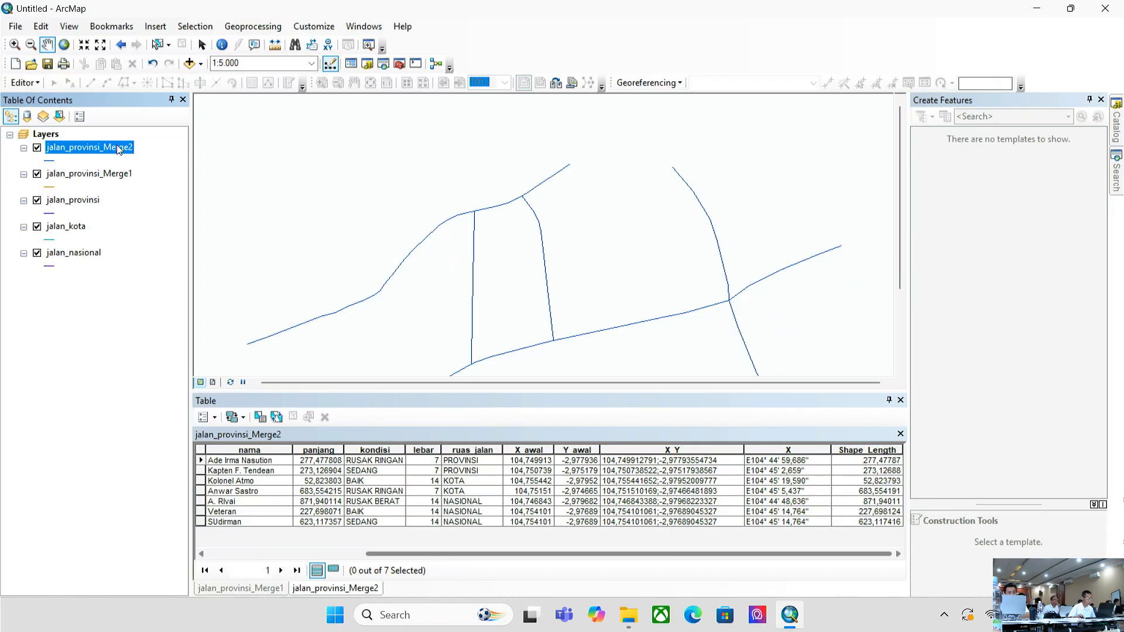
- Remove the jalan_provinsi_Merge2 and jalan_provinsi_Merge1 layers from the map
{"action": "right_click", "coordinate": [117, 145]}
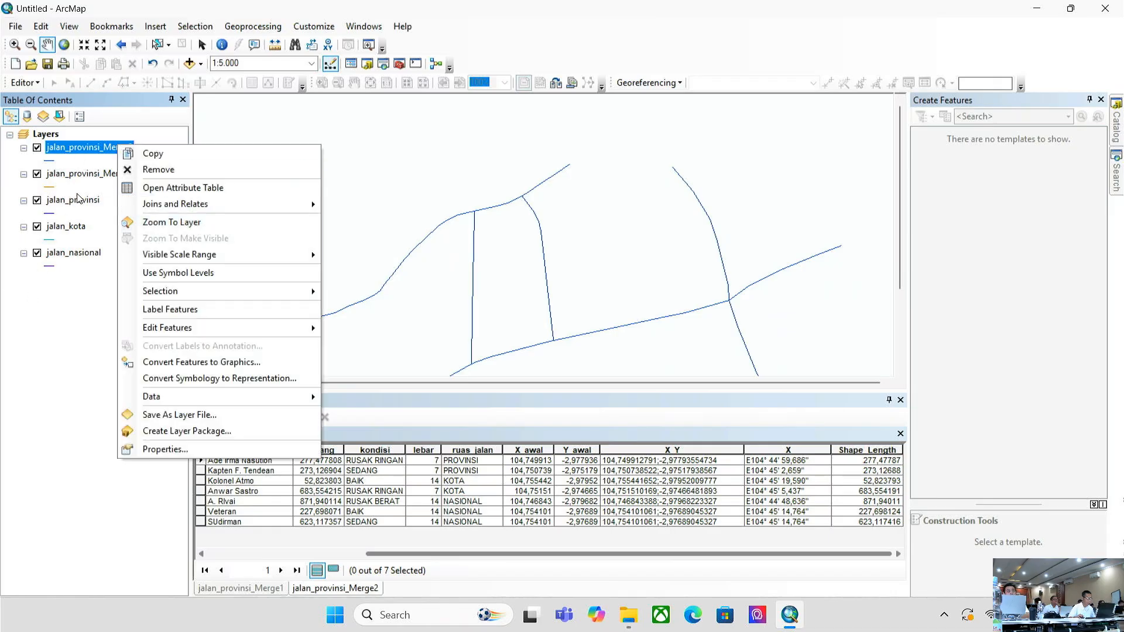
{"action": "left_click", "coordinate": [153, 169]}
{"action": "right_click", "coordinate": [82, 150]}
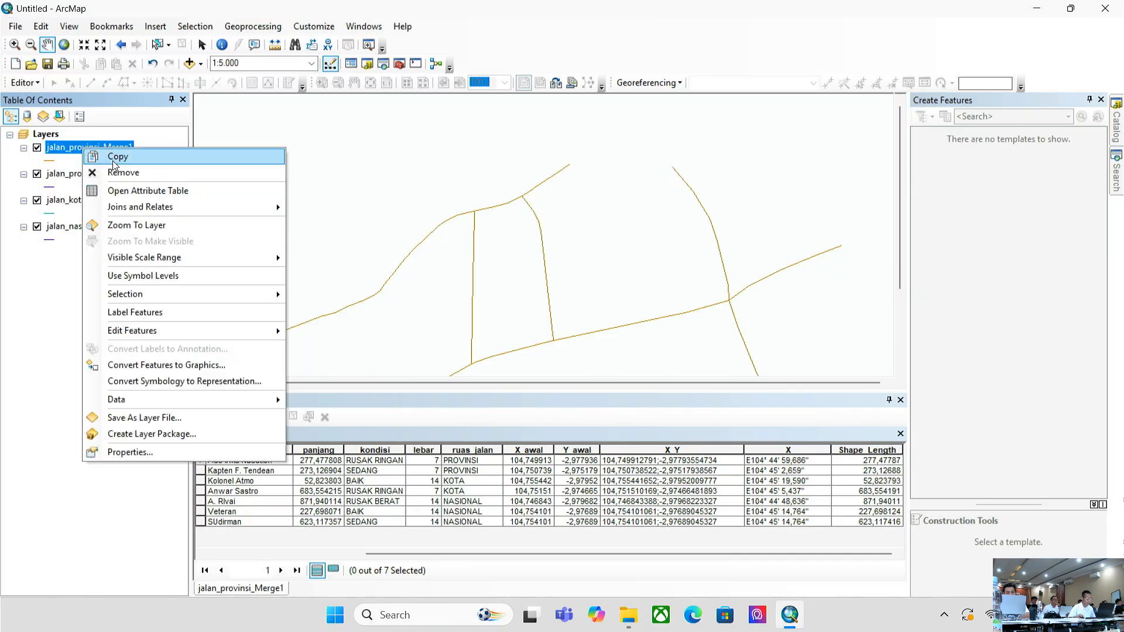
{"action": "left_click", "coordinate": [131, 173]}
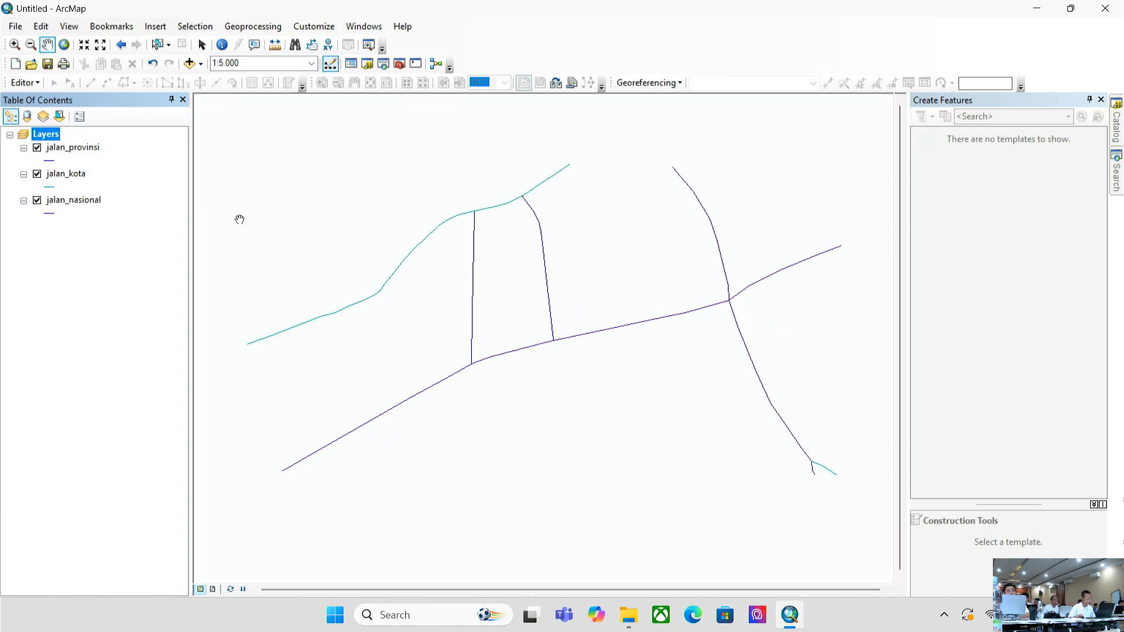
- Turn off the jalan_nasional layer and recentre the provincial and city roads in view
{"action": "left_click_drag", "start_coordinate": [280, 190], "coordinate": [341, 203]}
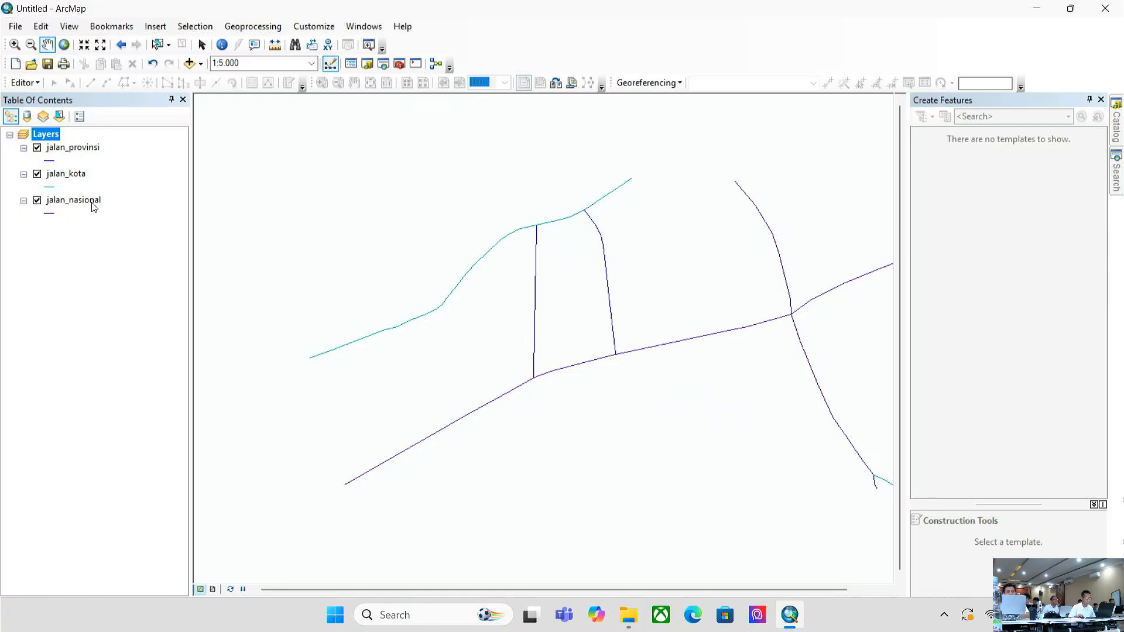
{"action": "right_click", "coordinate": [69, 177]}
{"action": "left_click", "coordinate": [20, 228]}
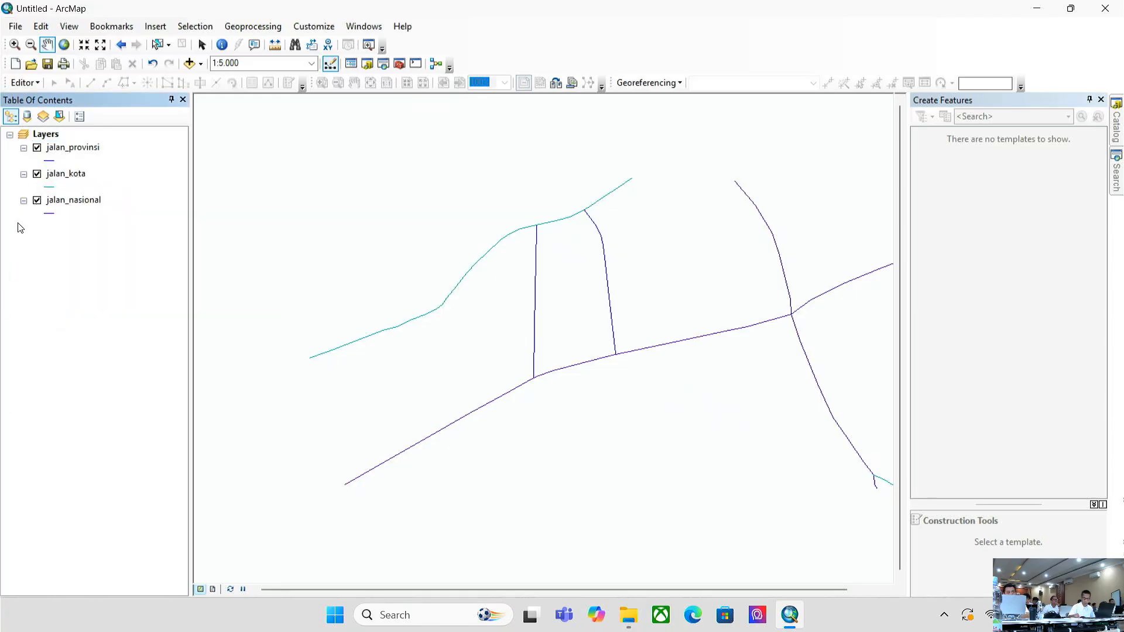
{"action": "left_click", "coordinate": [37, 201]}
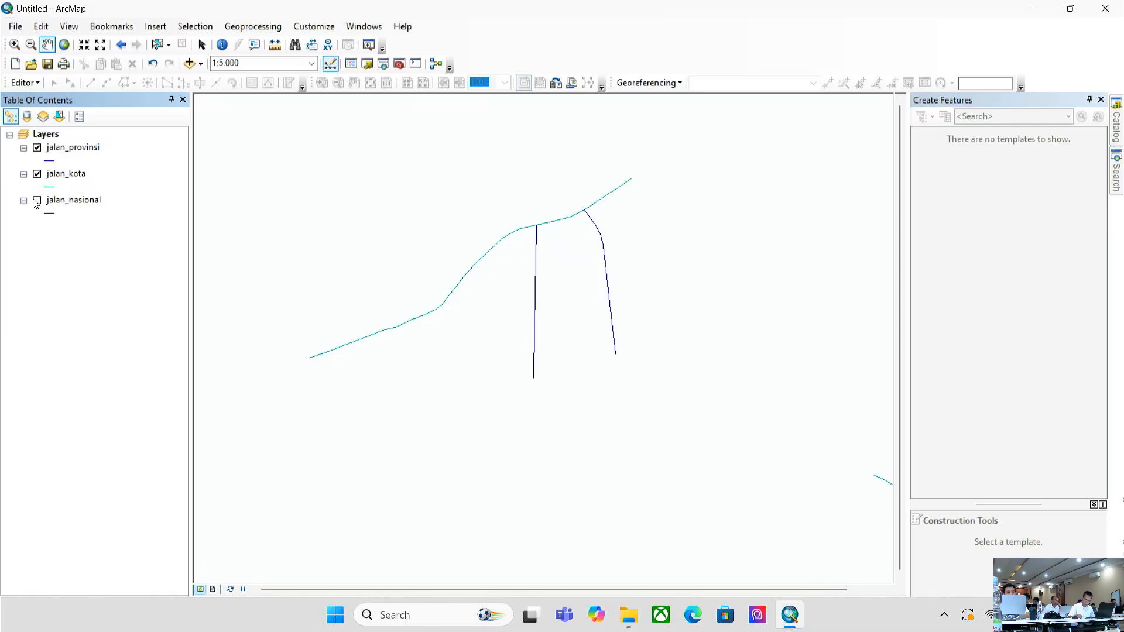
{"action": "scroll", "coordinate": [471, 324], "scroll_direction": "up", "scroll_amount": 1}
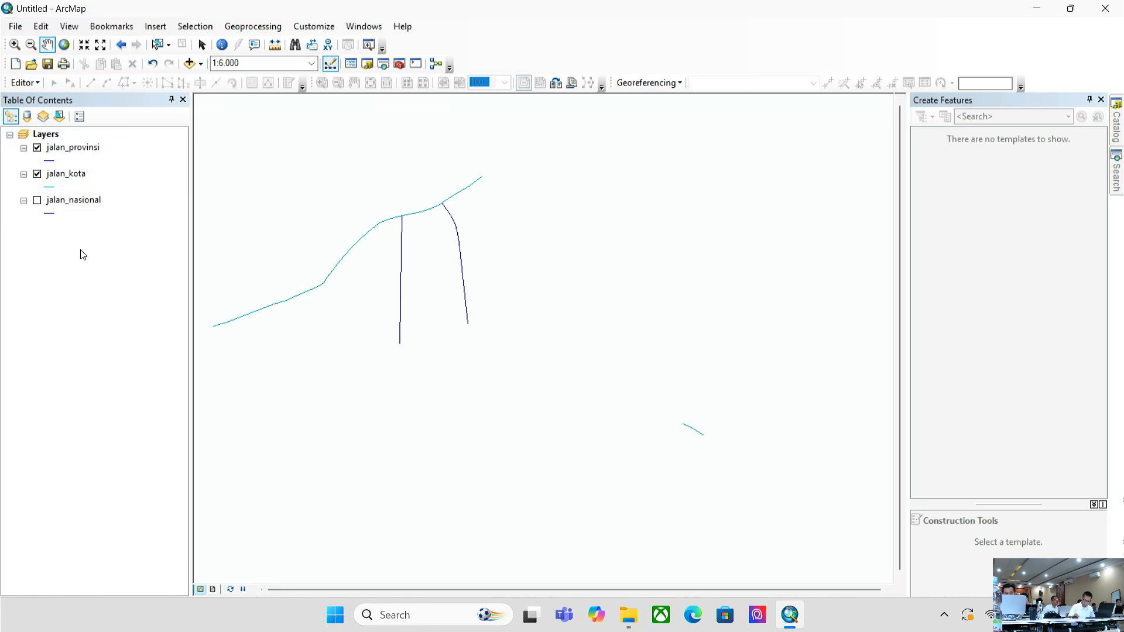
{"action": "left_click_drag", "start_coordinate": [318, 268], "coordinate": [619, 298]}
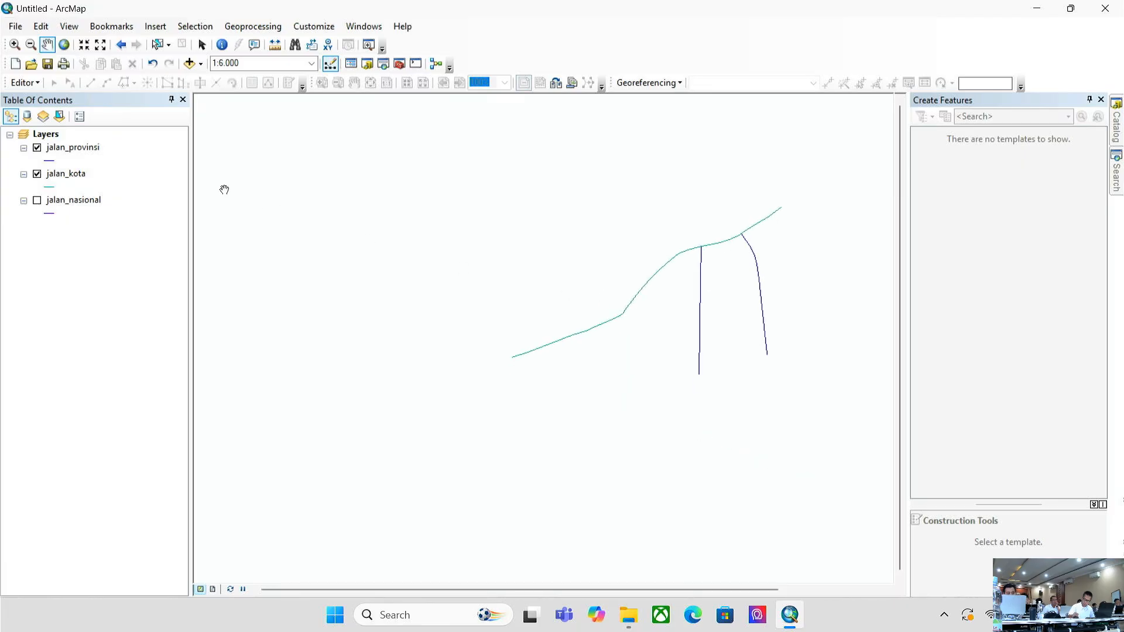
- Start an edit session from jalan_kota's Edit Features menu and select a vertical road line
{"action": "right_click", "coordinate": [68, 154]}
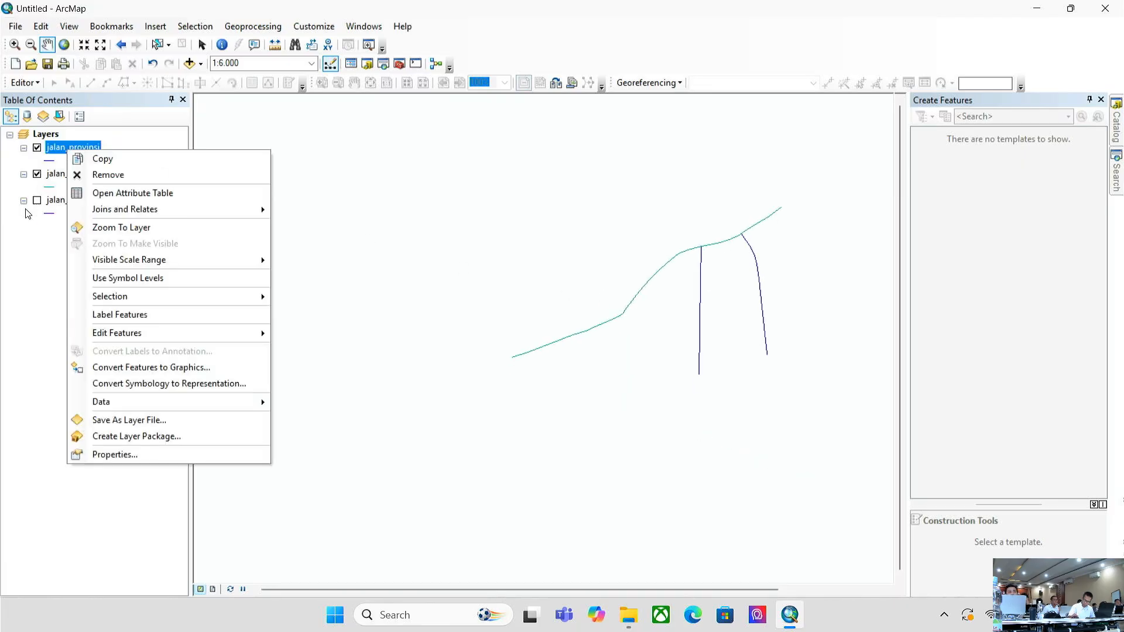
{"action": "left_click", "coordinate": [42, 203]}
{"action": "right_click", "coordinate": [57, 174]}
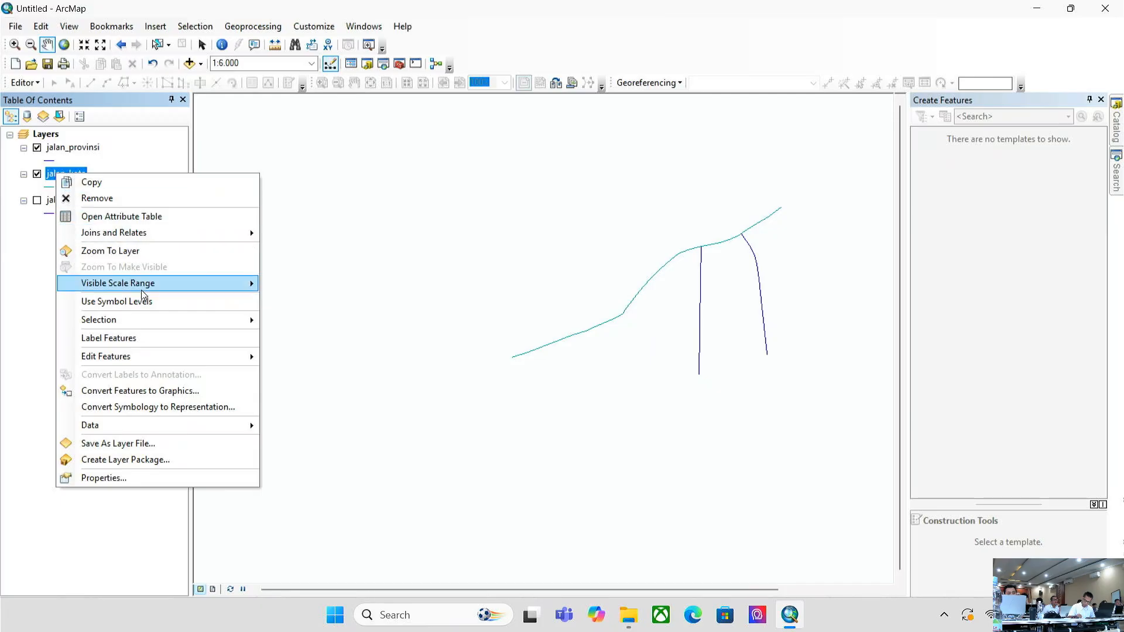
{"action": "mouse_move", "coordinate": [177, 362]}
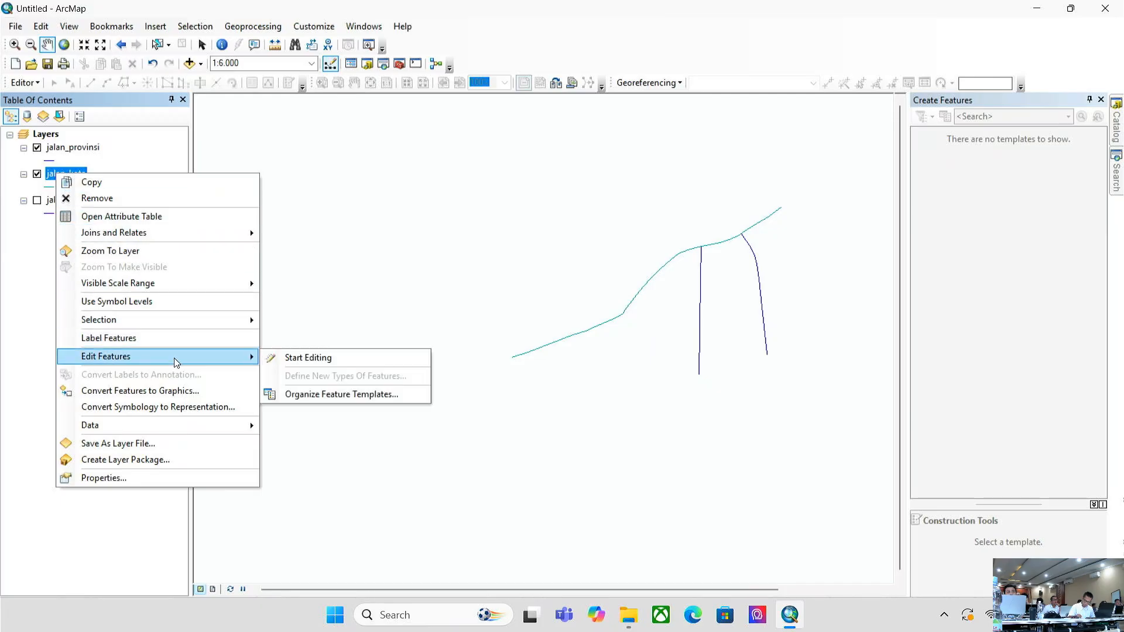
{"action": "left_click", "coordinate": [332, 358]}
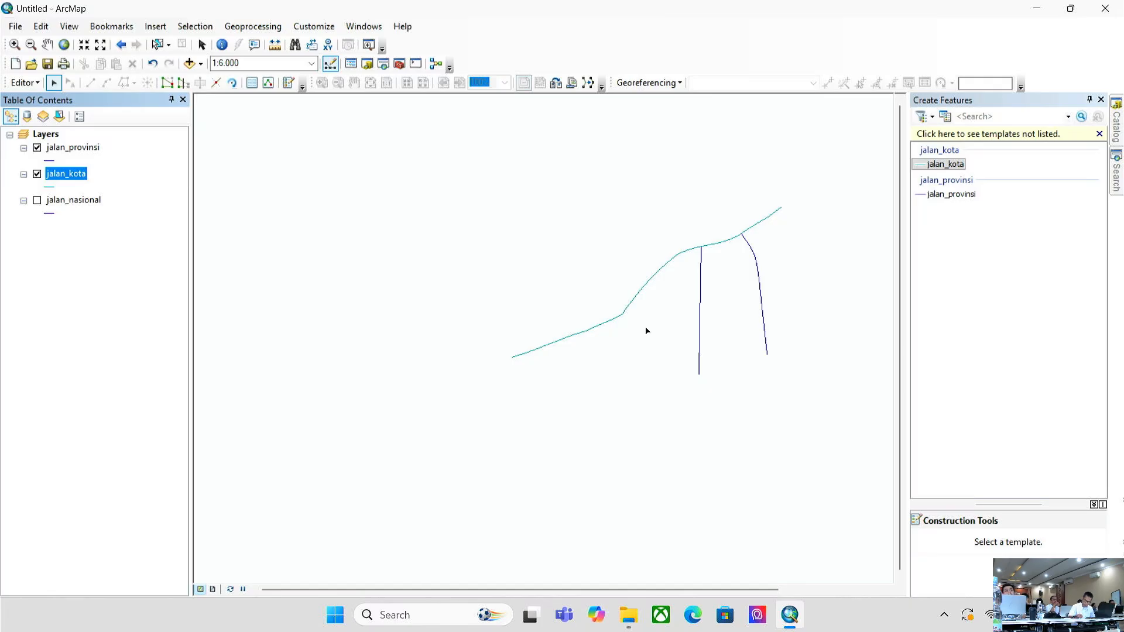
{"action": "left_click_drag", "start_coordinate": [723, 312], "coordinate": [530, 267]}
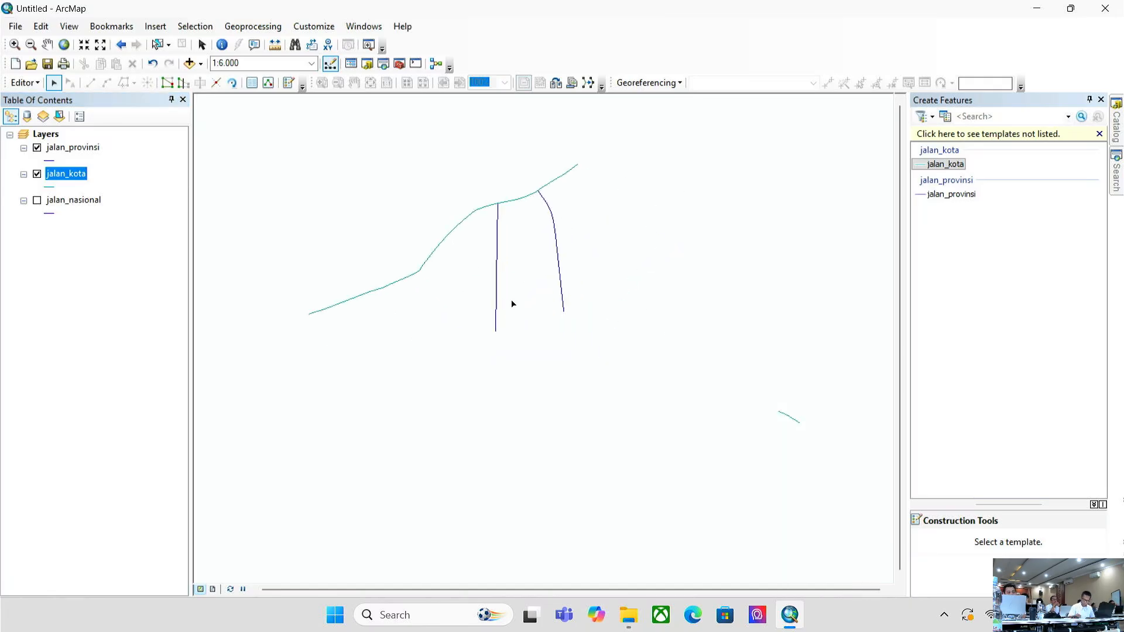
{"action": "left_click", "coordinate": [497, 257]}
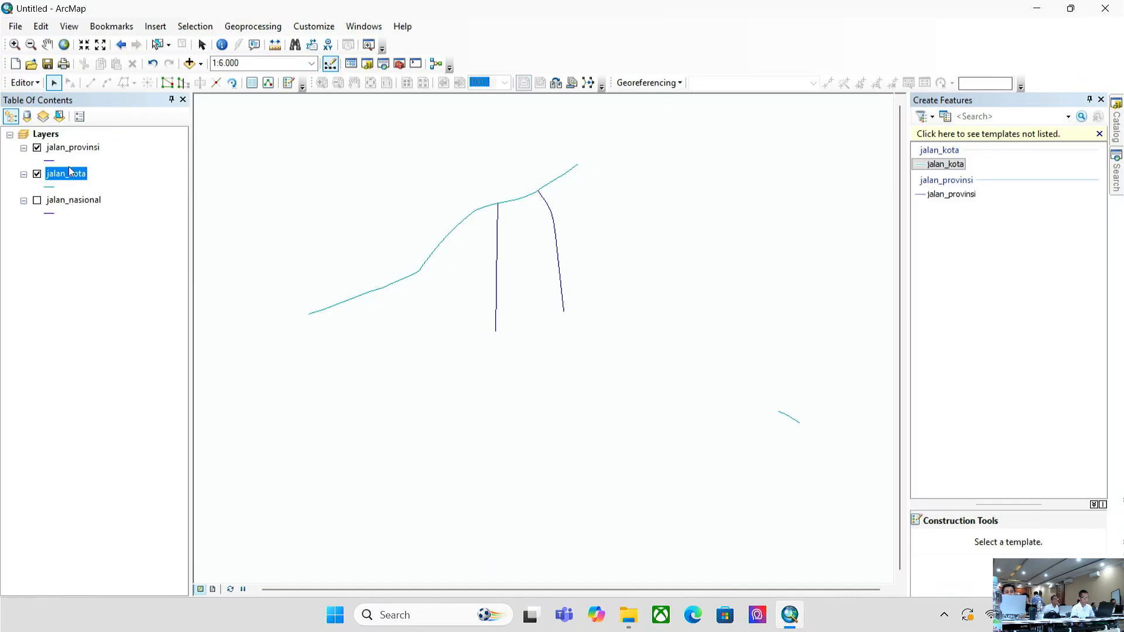
- Open the jalan_provinsi attribute table and select its first PROVINSI road record
{"action": "right_click", "coordinate": [79, 148]}
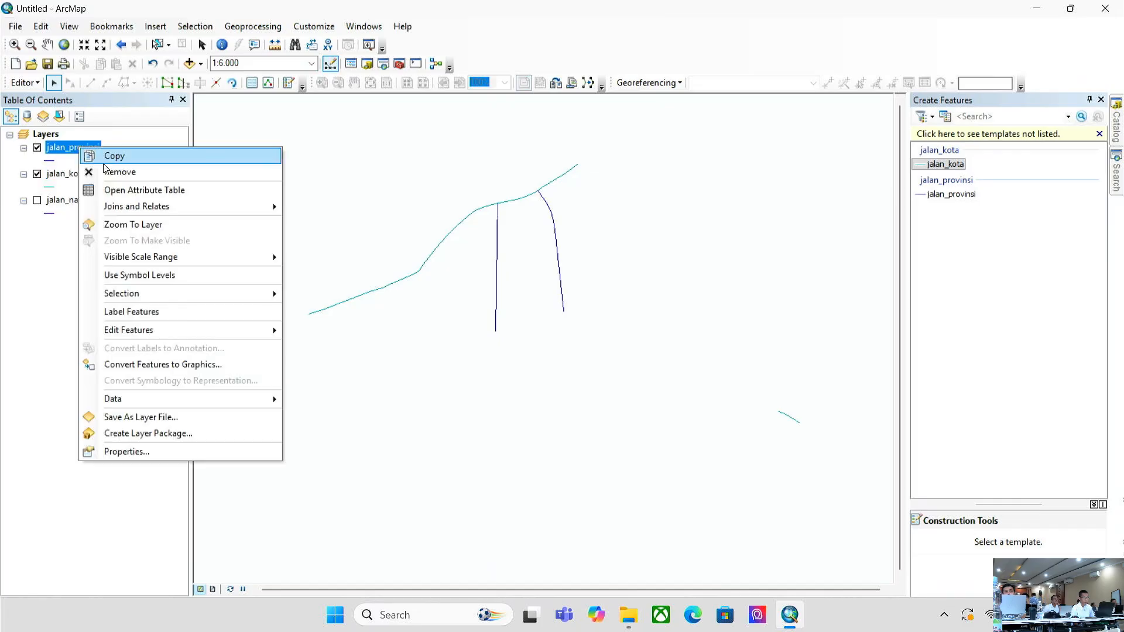
{"action": "left_click", "coordinate": [121, 191]}
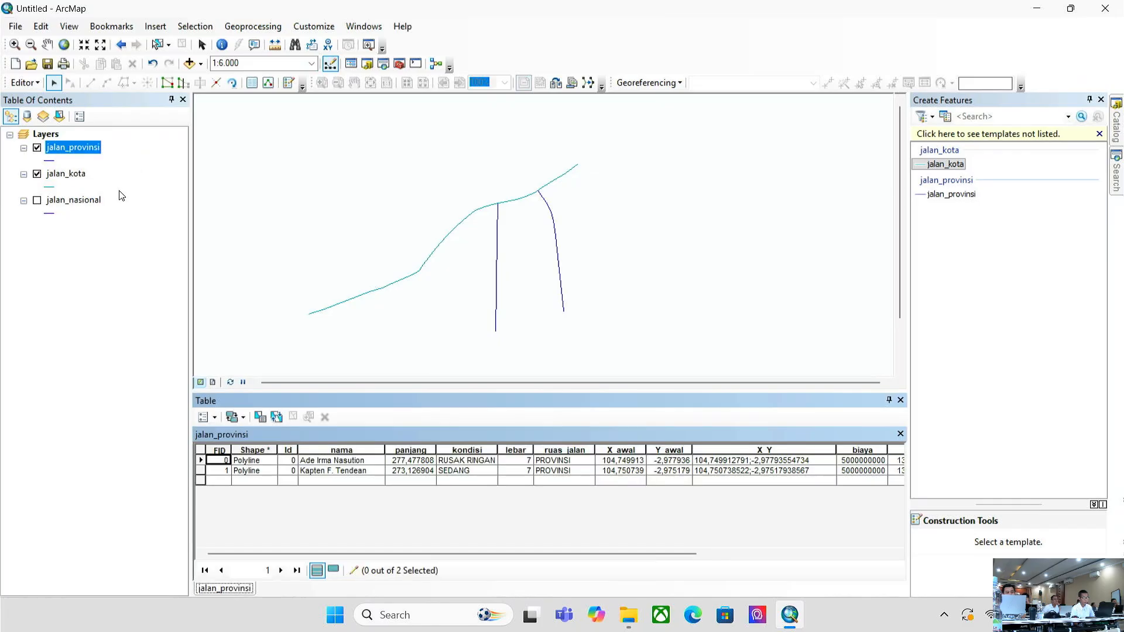
{"action": "left_click", "coordinate": [201, 461]}
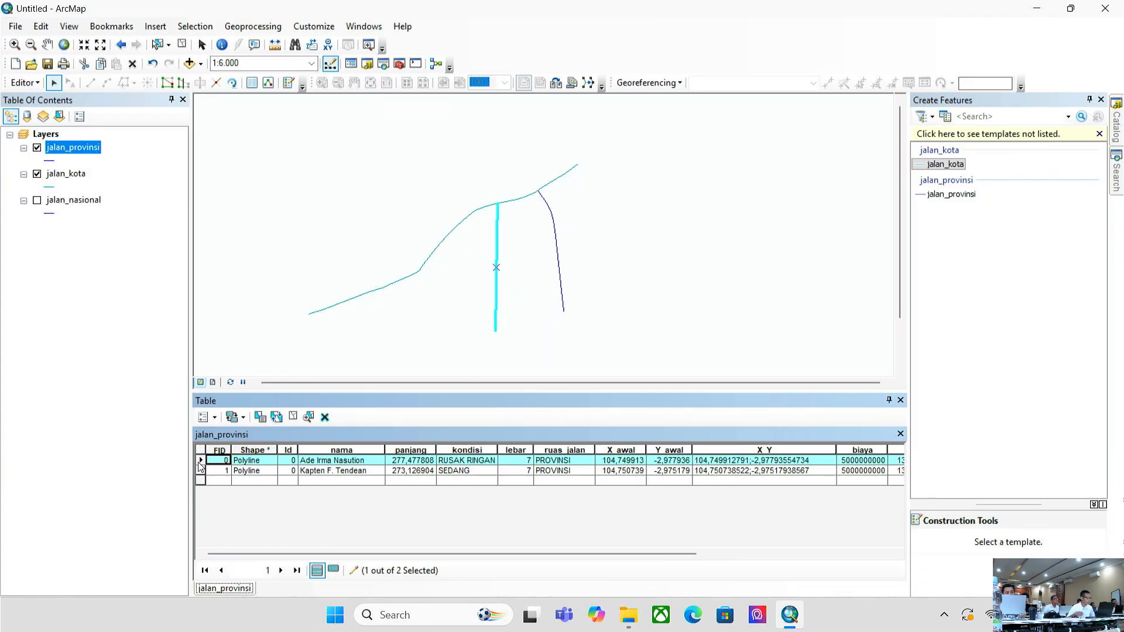
{"action": "right_click", "coordinate": [498, 227]}
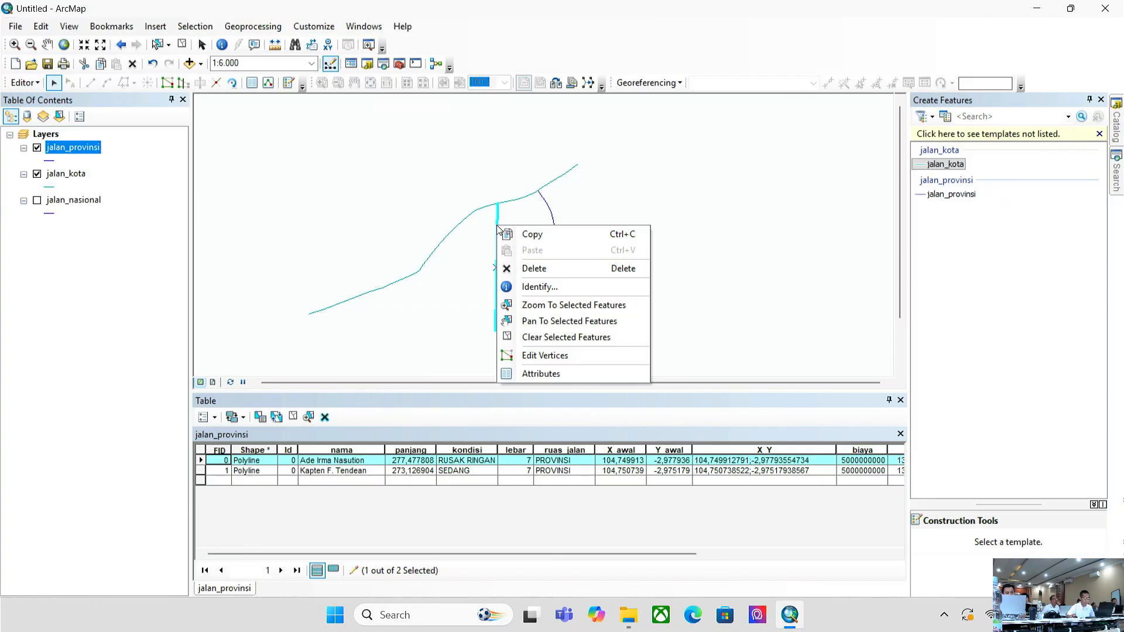
- Copy the selected provincial road feature via the edit menu, then deselect it
{"action": "left_click", "coordinate": [534, 241]}
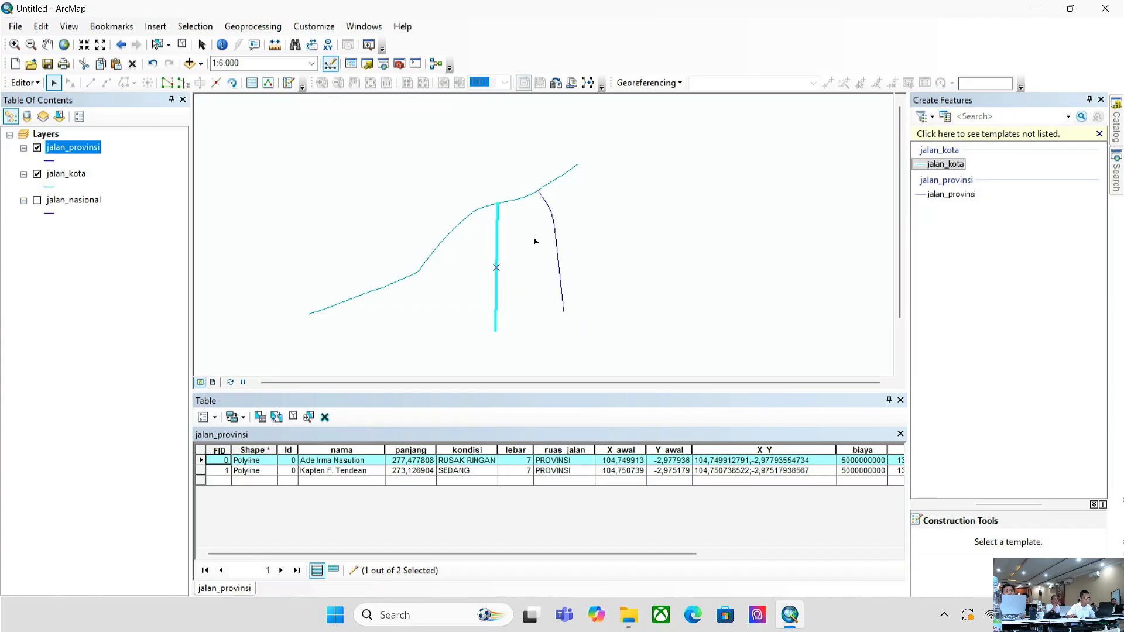
{"action": "left_click", "coordinate": [534, 241]}
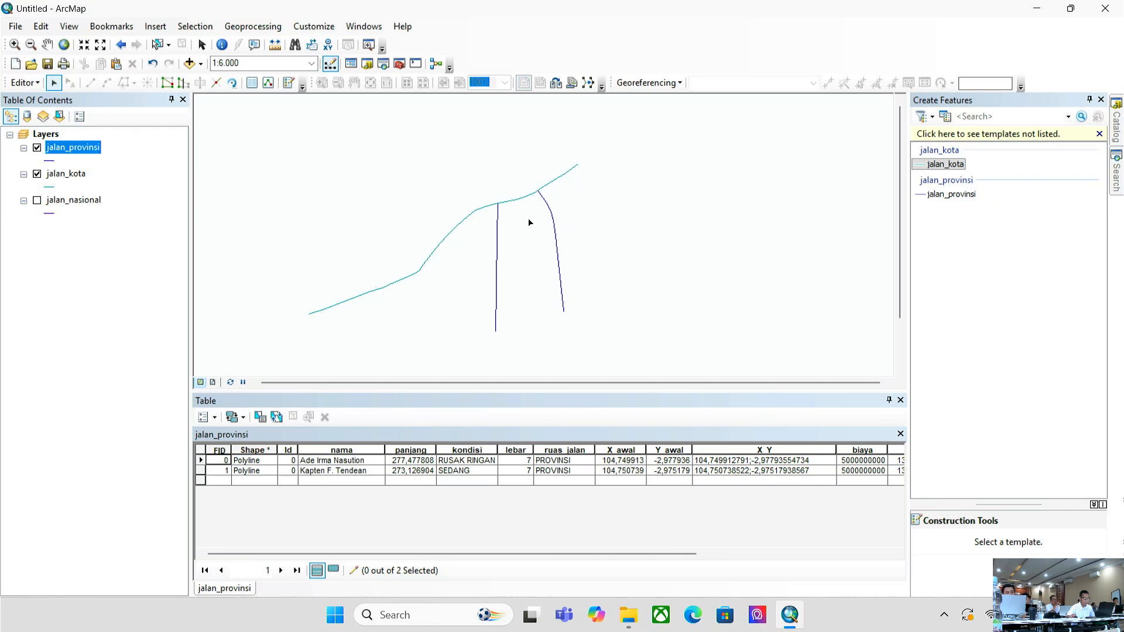
- Paste the copied road into jalan_kota, clear the selection, and hide jalan_provinsi
{"action": "right_click", "coordinate": [528, 221]}
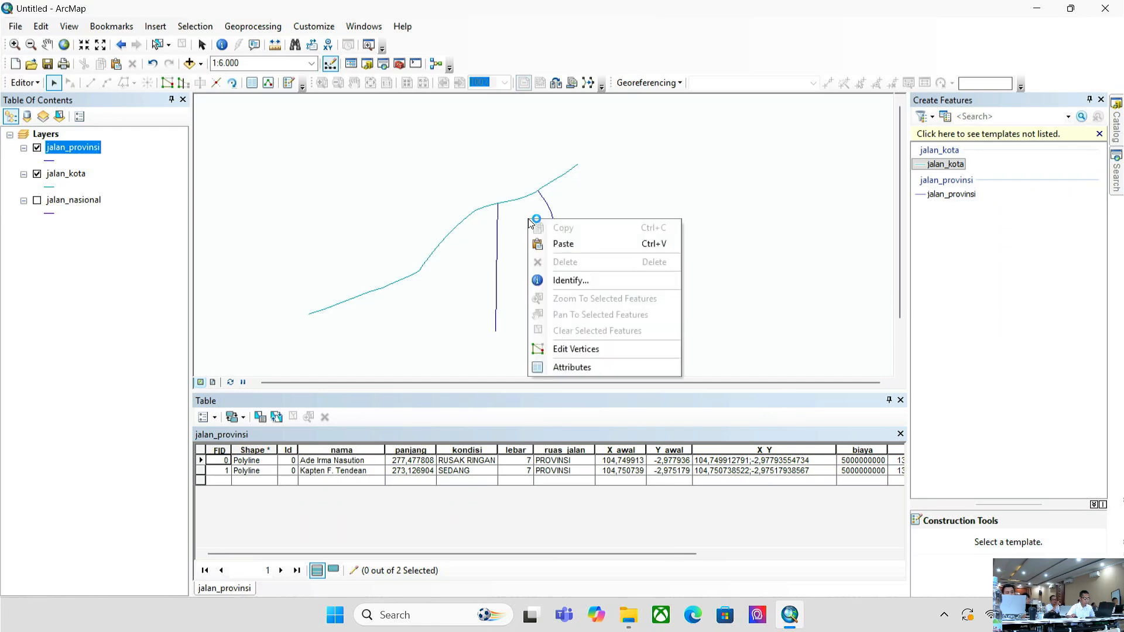
{"action": "left_click", "coordinate": [545, 244]}
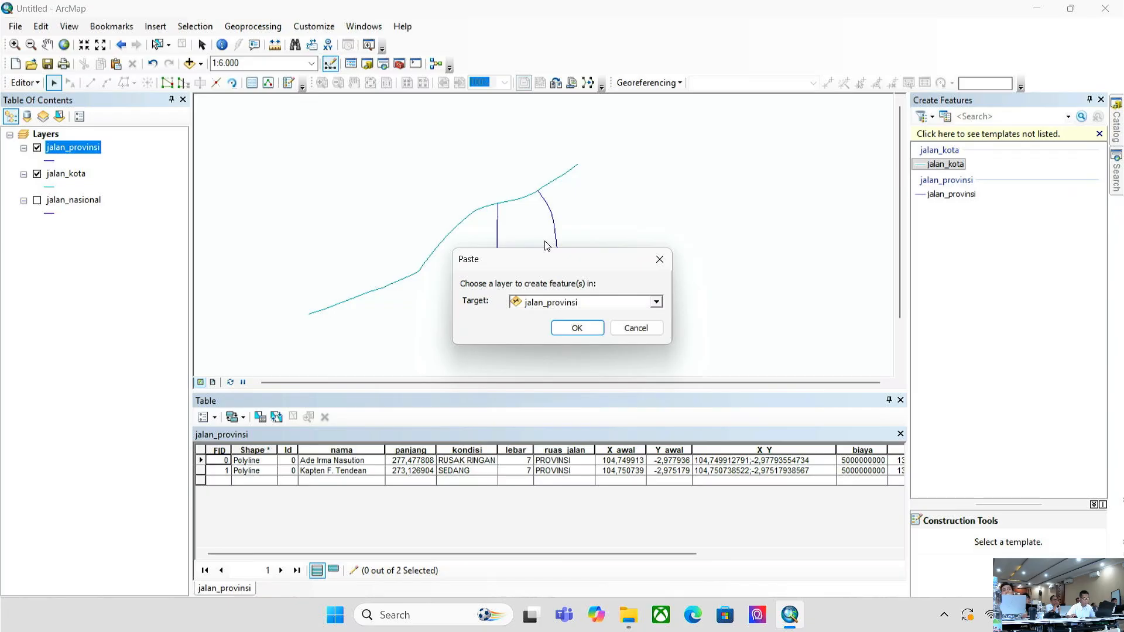
{"action": "left_click", "coordinate": [561, 303]}
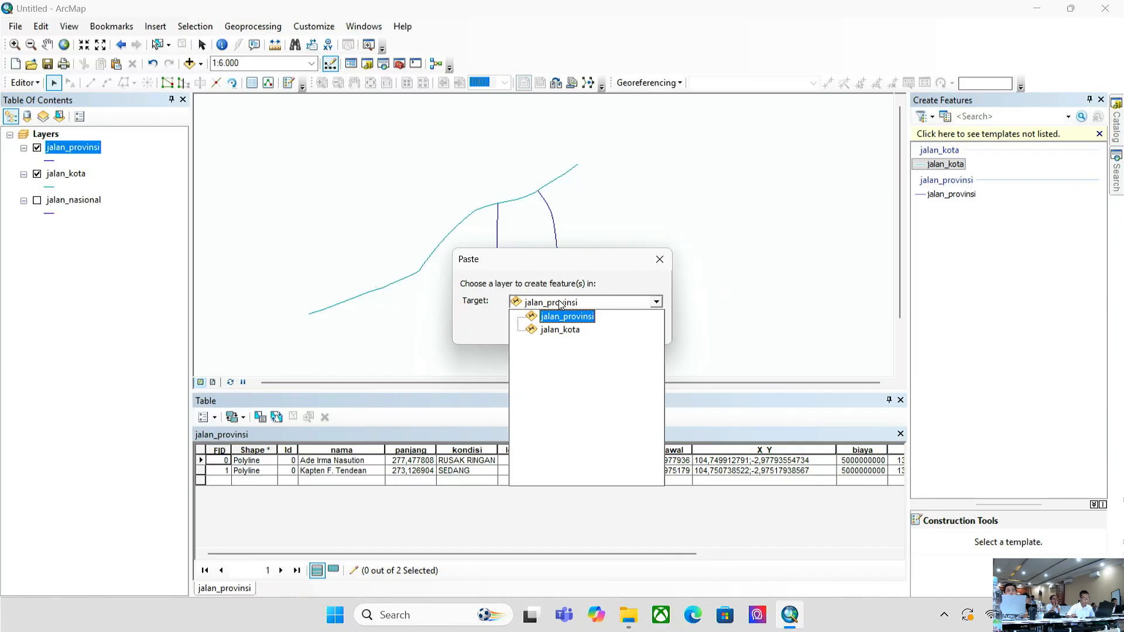
{"action": "left_click", "coordinate": [553, 331]}
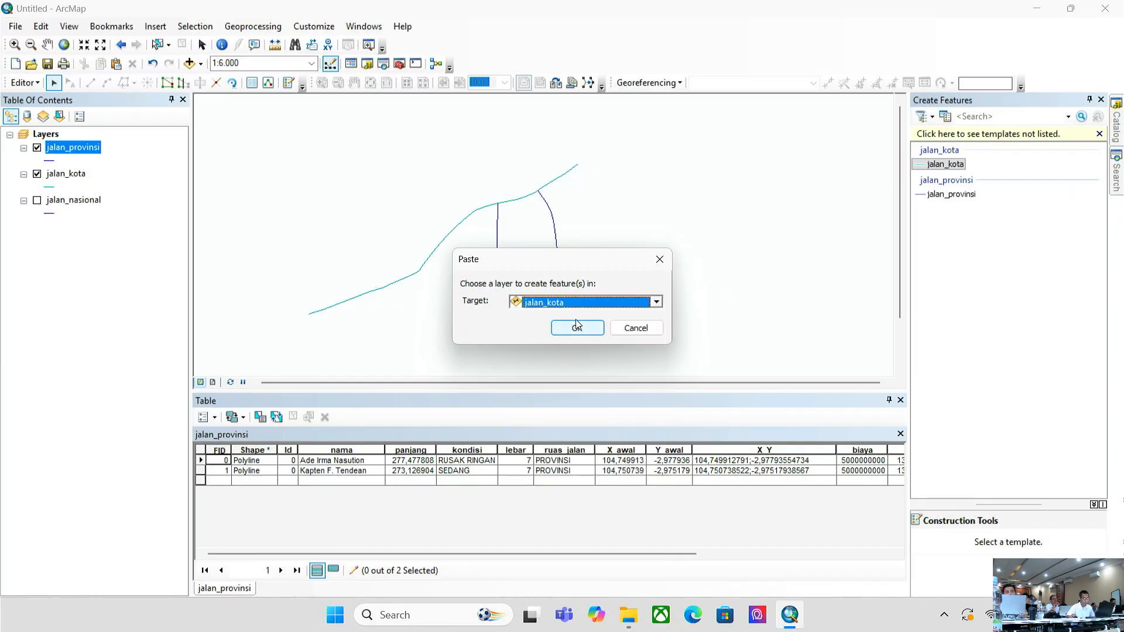
{"action": "left_click", "coordinate": [577, 329]}
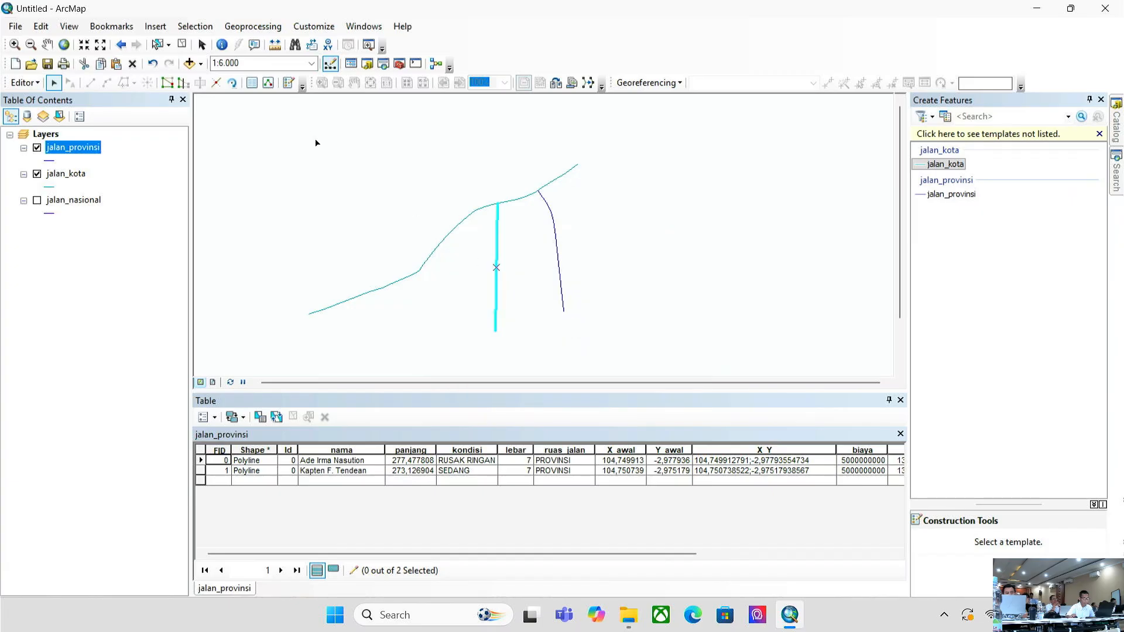
{"action": "left_click", "coordinate": [182, 46]}
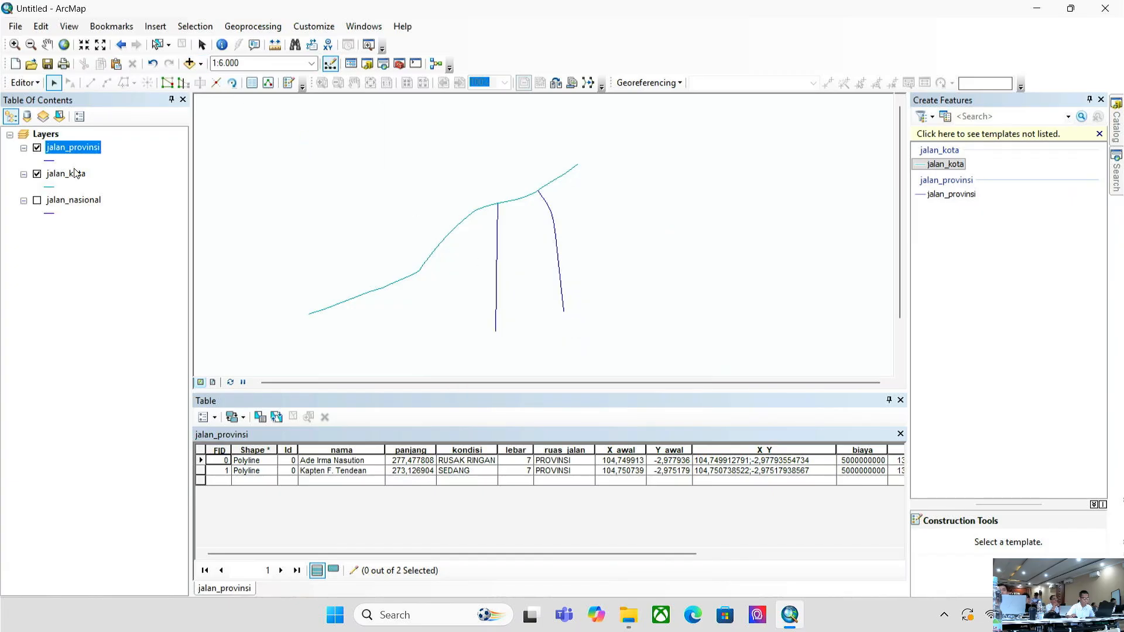
{"action": "left_click", "coordinate": [37, 148]}
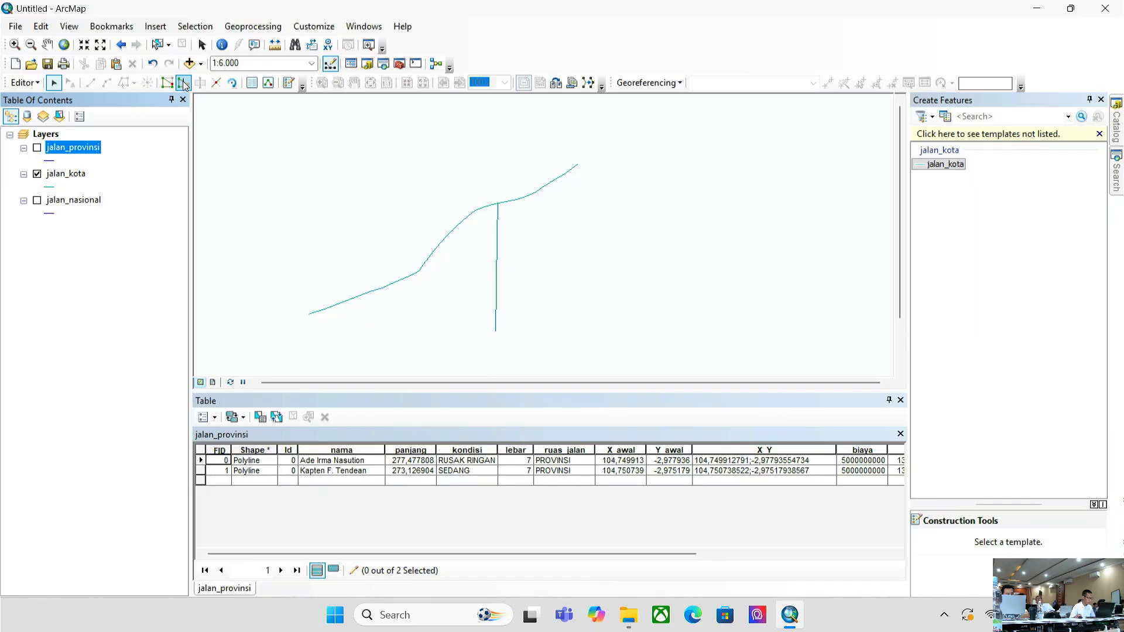
- Stop the editing session without saving the drawn road
{"action": "left_click", "coordinate": [24, 83]}
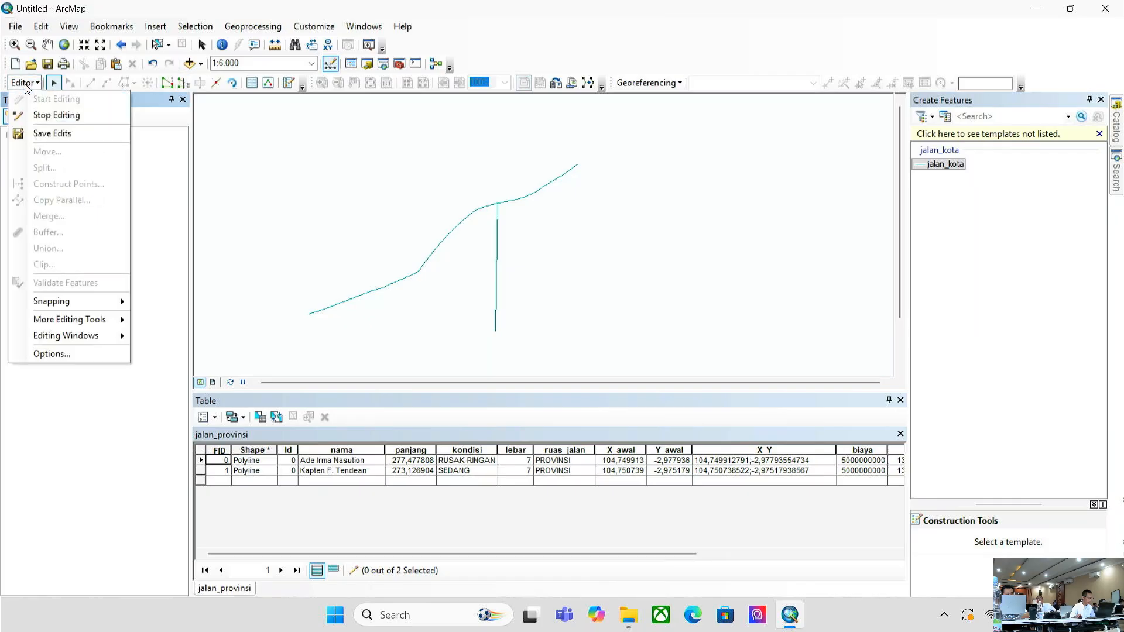
{"action": "left_click", "coordinate": [36, 121]}
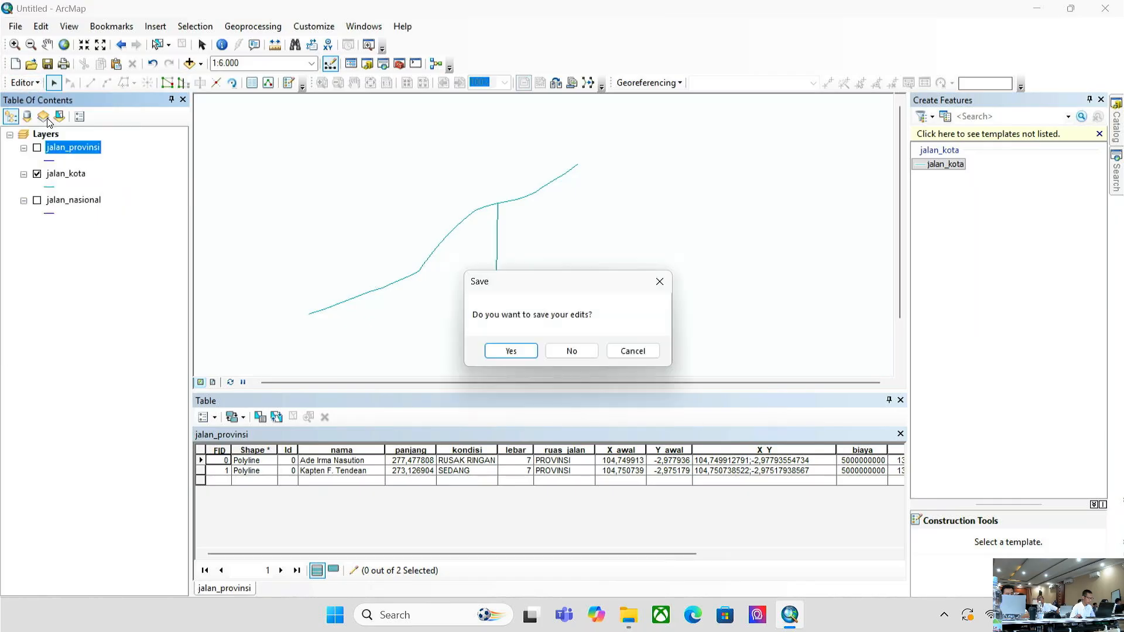
{"action": "left_click", "coordinate": [559, 350]}
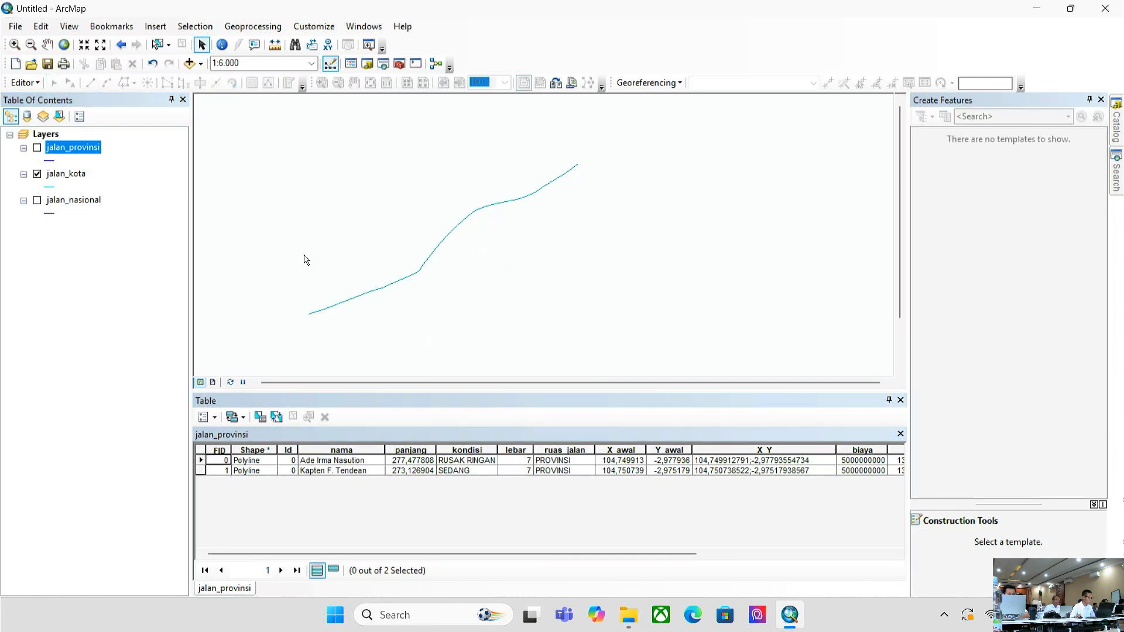
- Turn jalan_provinsi and jalan_nasional back on so all three road layers display
{"action": "left_click", "coordinate": [37, 148]}
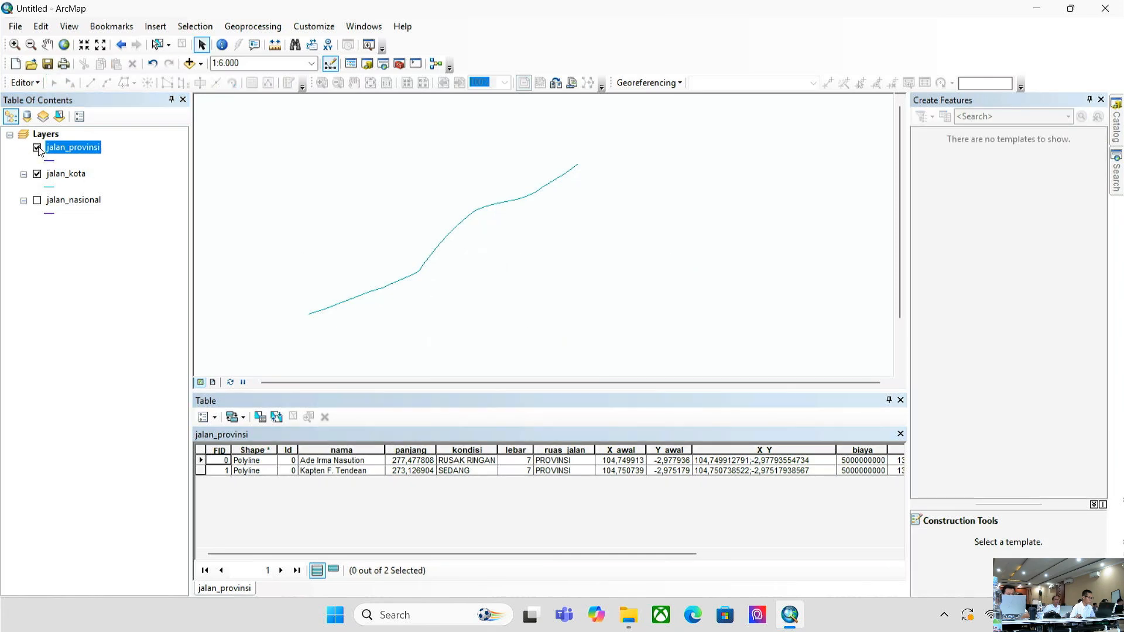
{"action": "left_click", "coordinate": [38, 201]}
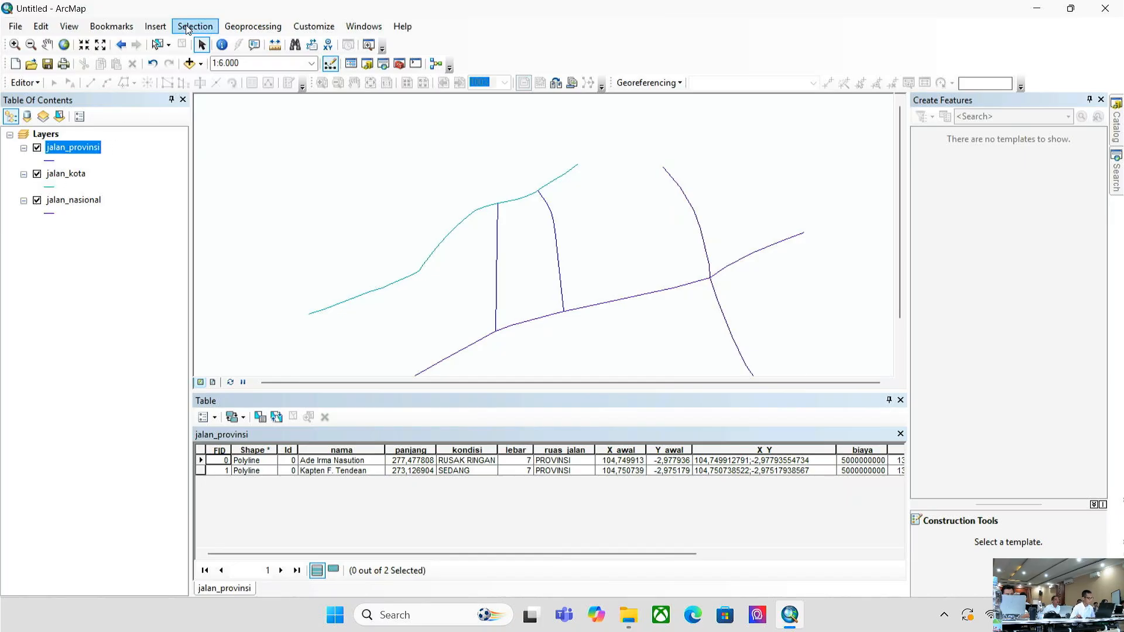
{"action": "left_click", "coordinate": [232, 26]}
- Add jalan_provinsi, jalan_kota and jalan_nasional as Merge input datasets
{"action": "left_click", "coordinate": [286, 107]}
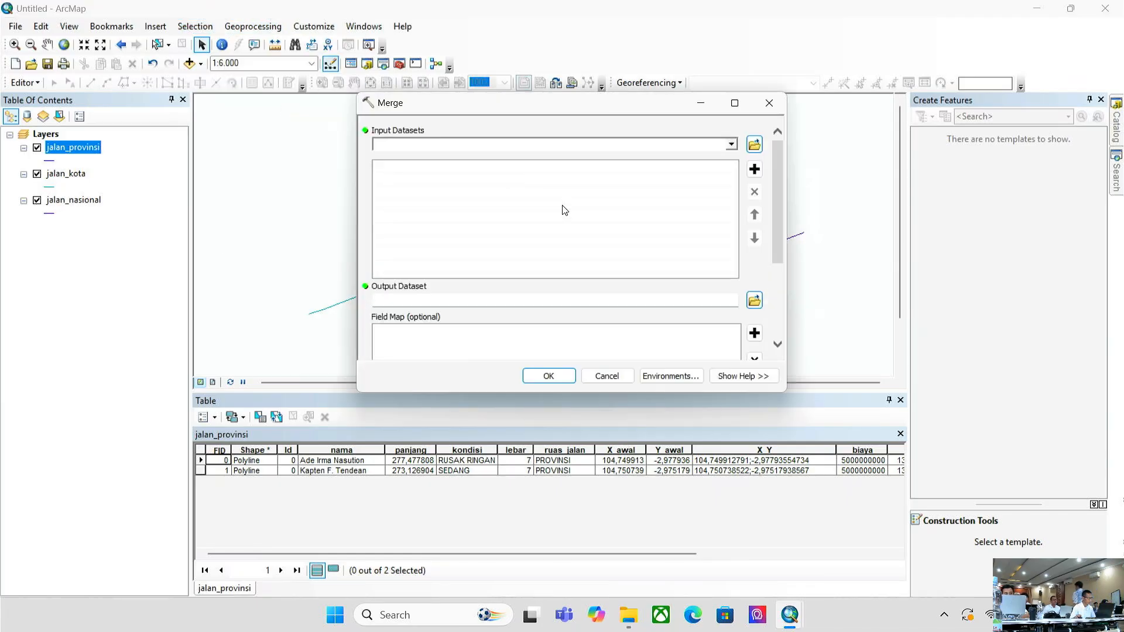
{"action": "left_click", "coordinate": [79, 211], "text": "shift"}
{"action": "left_click_drag", "start_coordinate": [80, 200], "coordinate": [451, 171]}
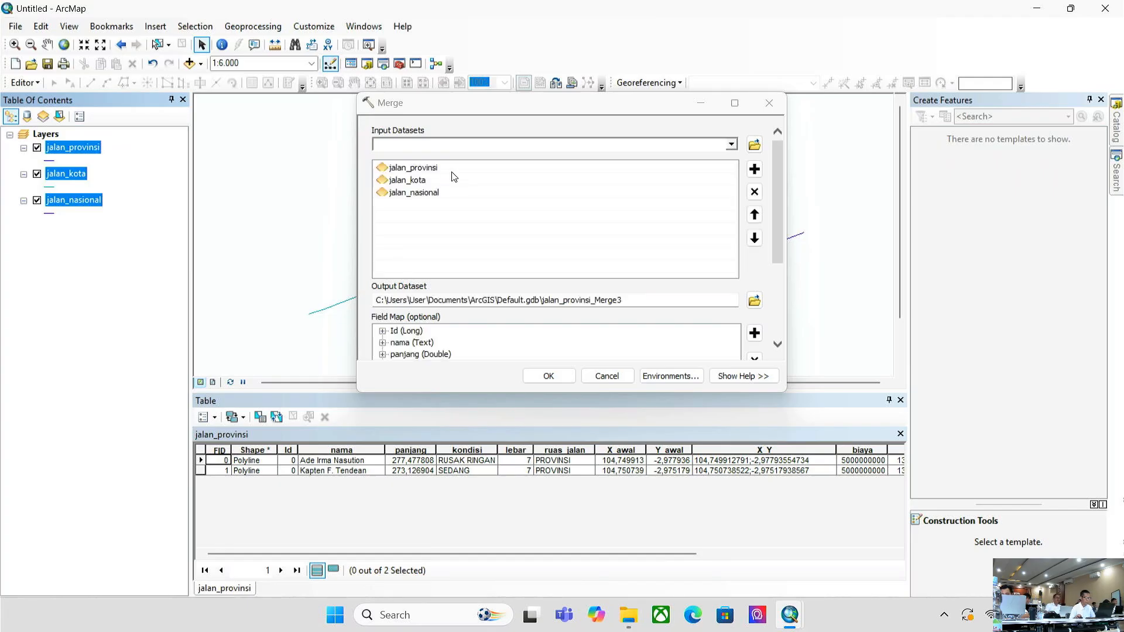
{"action": "scroll", "coordinate": [750, 301], "scroll_direction": "down", "scroll_amount": 3}
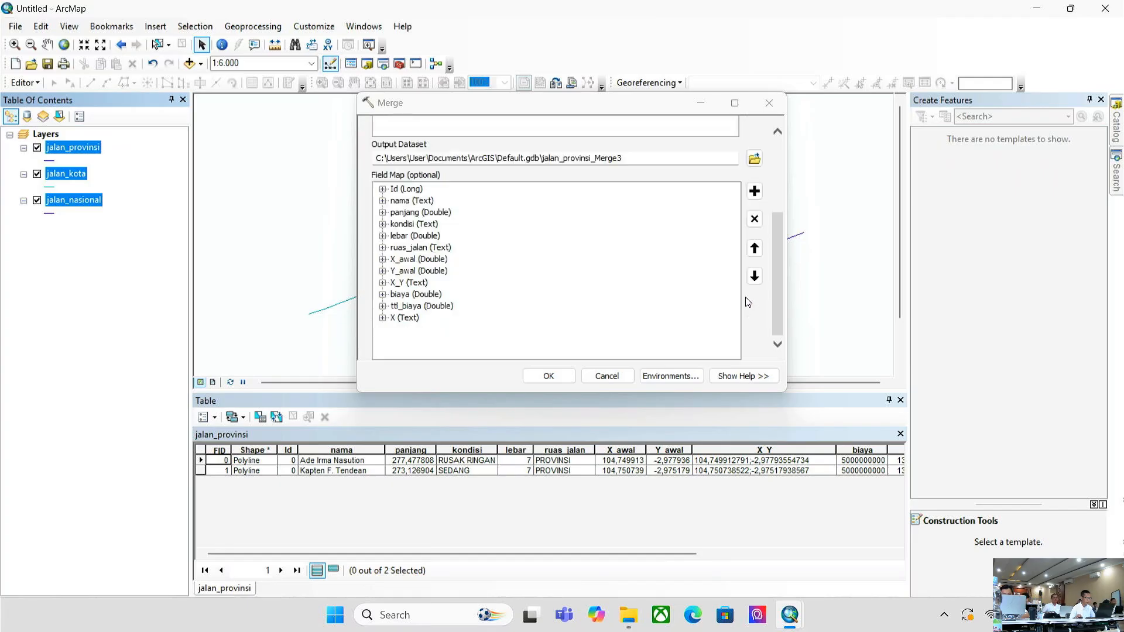
- Remove the biaya and ttl_biaya fields from the jalan_provinsi_Merge3 field map
{"action": "left_click", "coordinate": [383, 294]}
{"action": "left_click", "coordinate": [434, 295]}
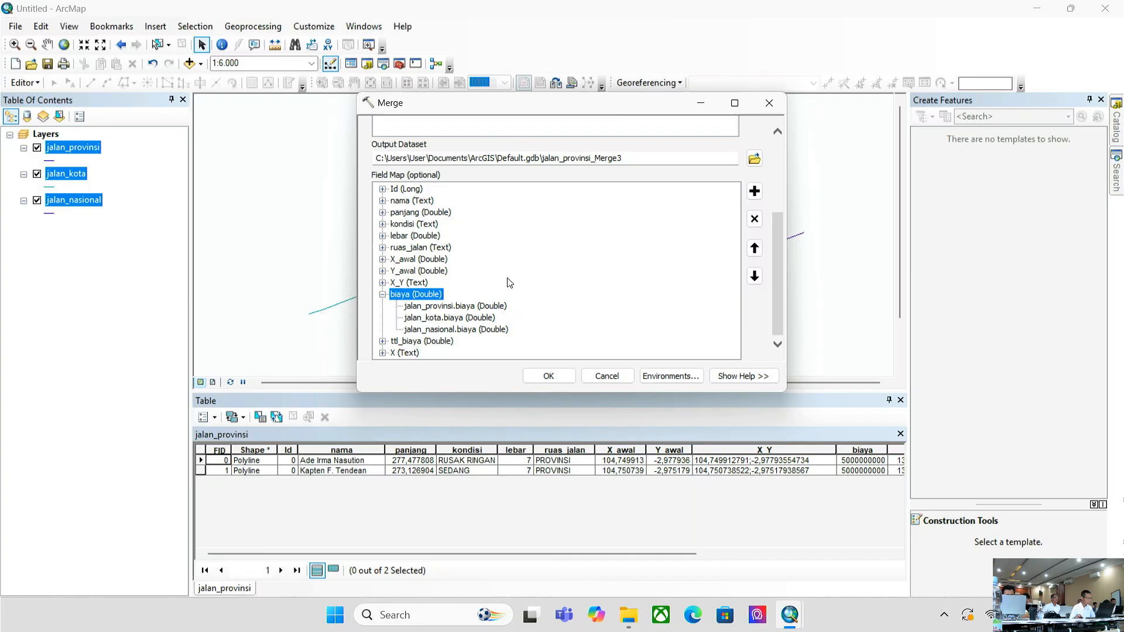
{"action": "left_click", "coordinate": [755, 219]}
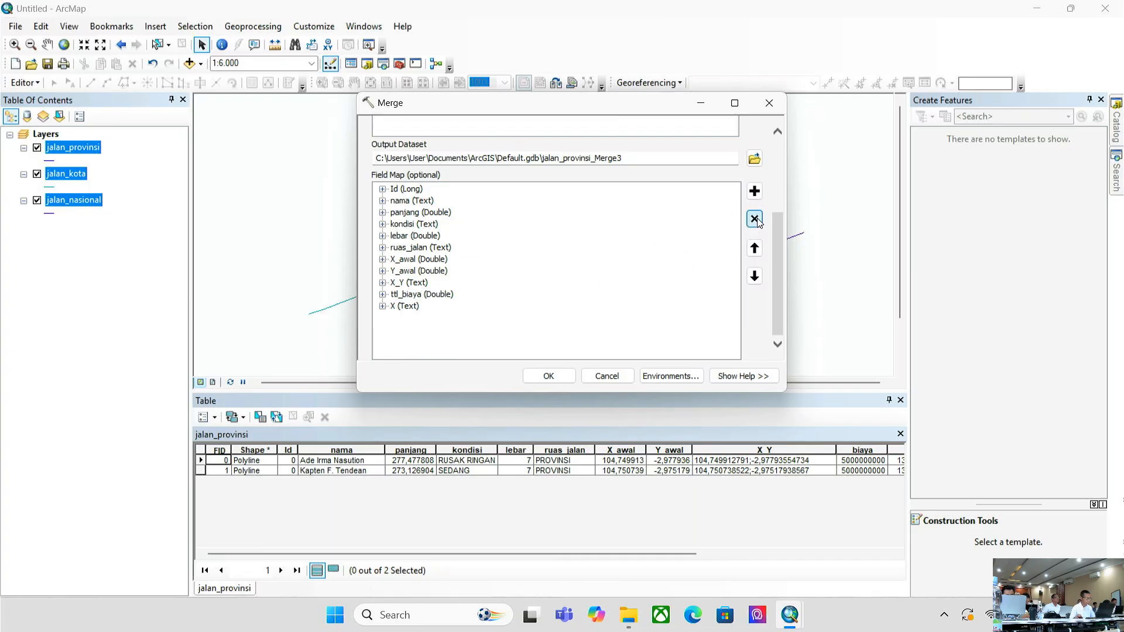
{"action": "left_click", "coordinate": [422, 294]}
{"action": "left_click", "coordinate": [754, 219]}
{"action": "left_click", "coordinate": [383, 295]}
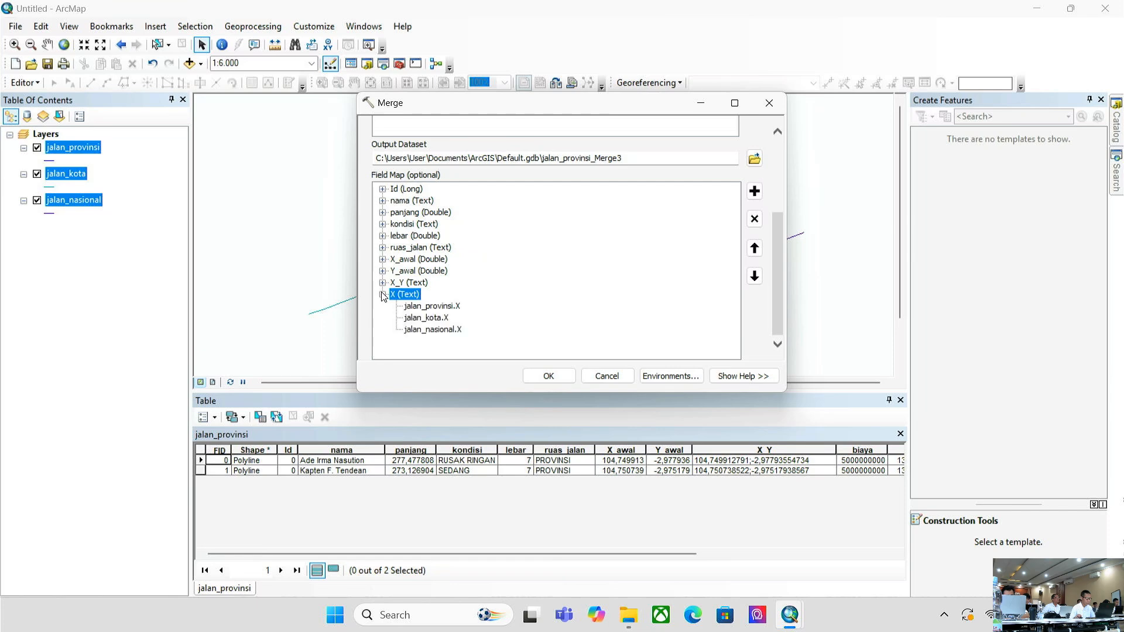
{"action": "left_click", "coordinate": [383, 294]}
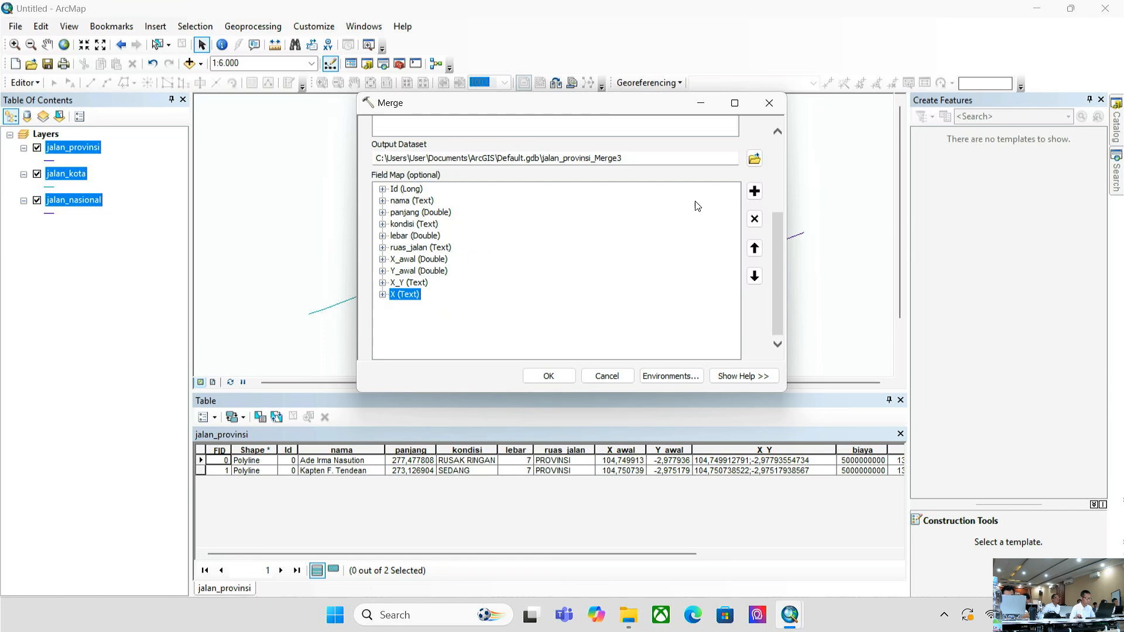
{"action": "left_click", "coordinate": [755, 191]}
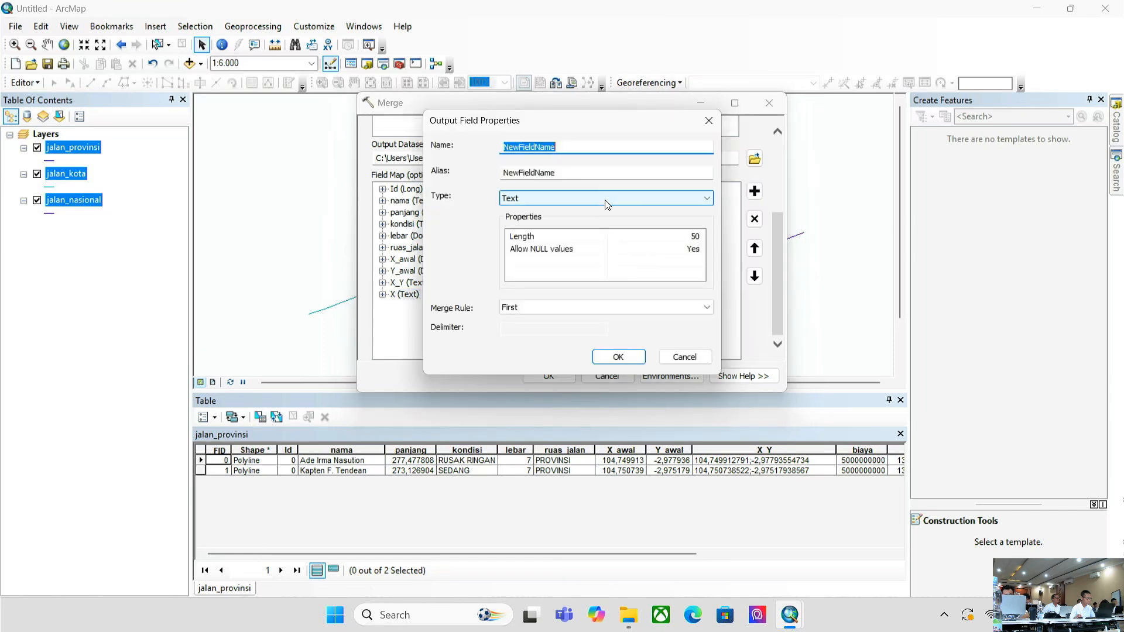
{"action": "left_click", "coordinate": [705, 358]}
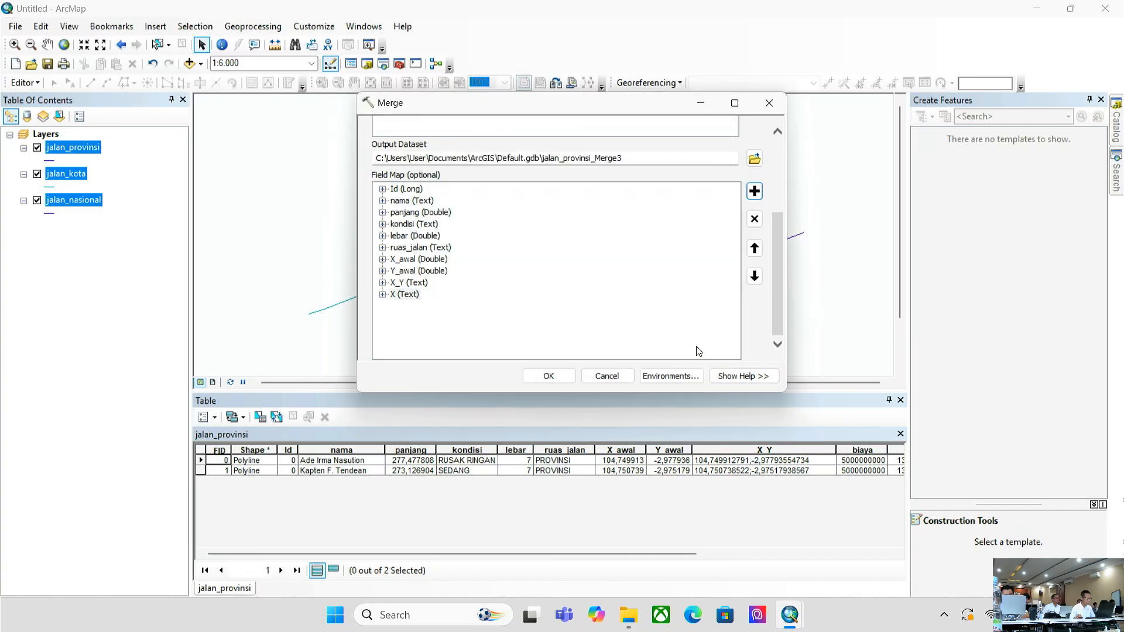
- Run the merge into jalan_provinsi_Merge3, then hide jalan_provinsi, jalan_kota and jalan_nasional
{"action": "left_click", "coordinate": [537, 376]}
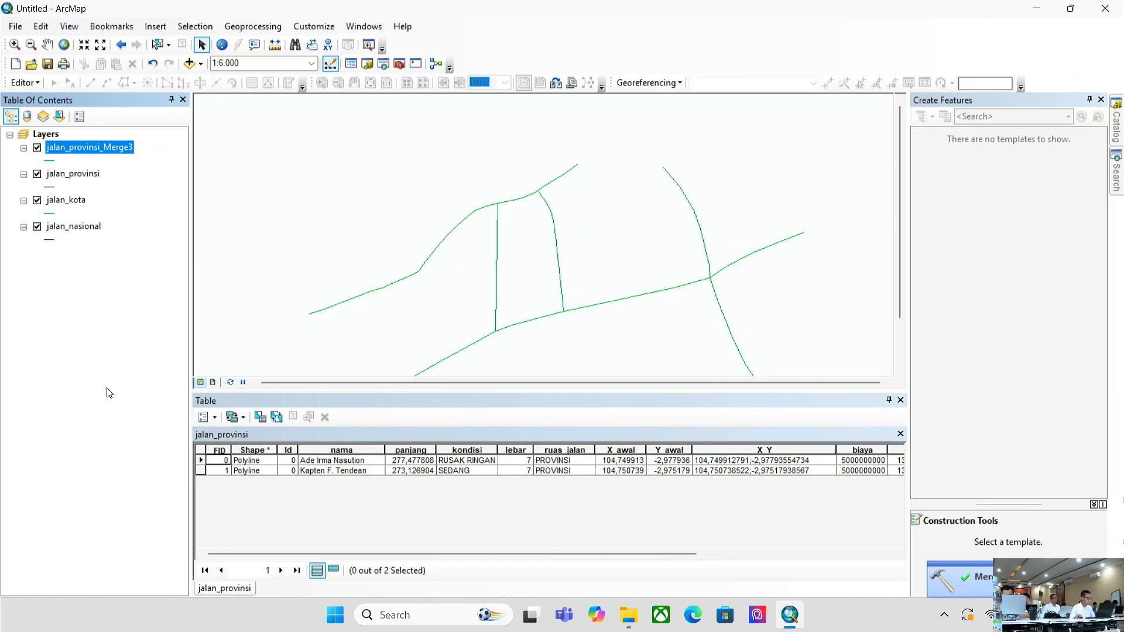
{"action": "left_click", "coordinate": [69, 347]}
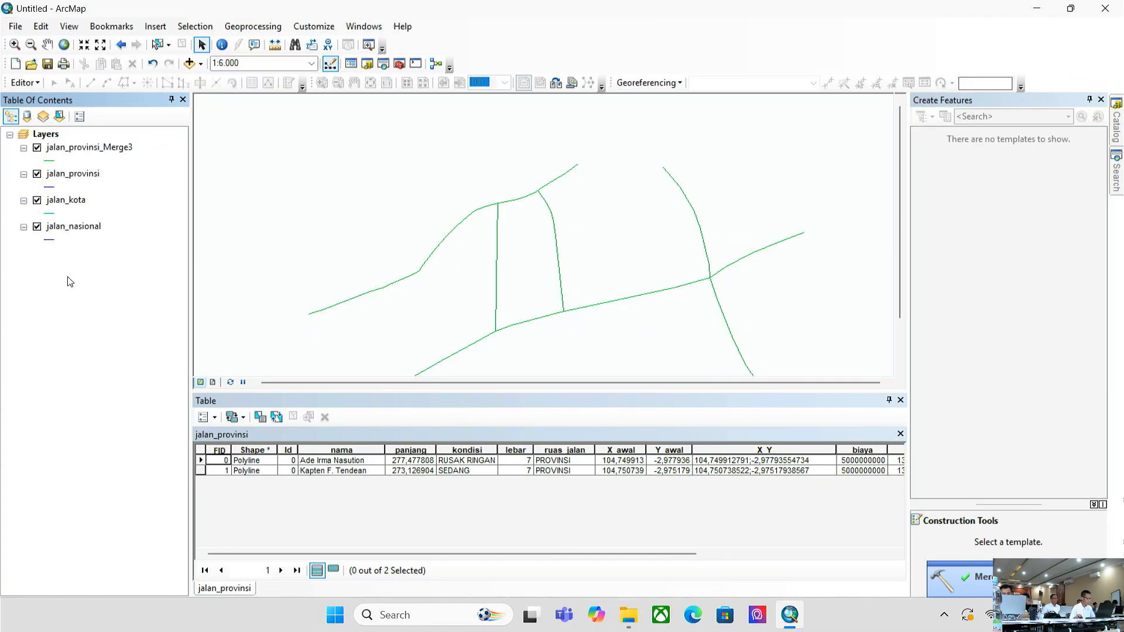
{"action": "left_click", "coordinate": [37, 174]}
{"action": "left_click", "coordinate": [36, 200]}
{"action": "left_click", "coordinate": [37, 226]}
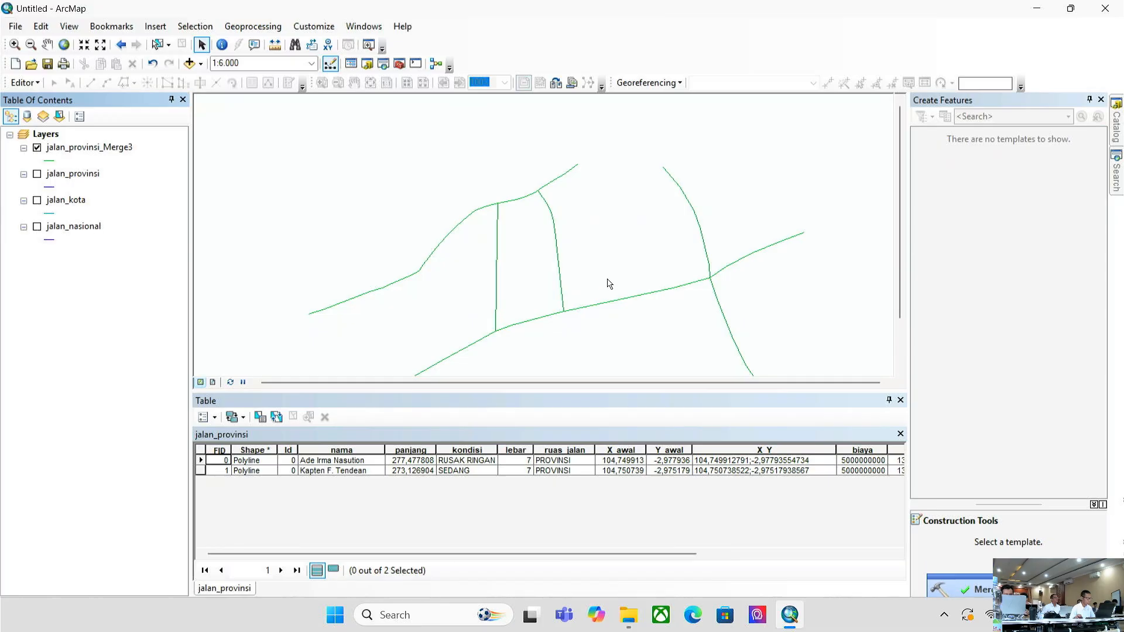
{"action": "mouse_move", "coordinate": [607, 281]}
{"action": "left_mouse_down"}
{"action": "mouse_move", "coordinate": [612, 221]}
{"action": "mouse_move", "coordinate": [590, 290]}
{"action": "left_mouse_up"}
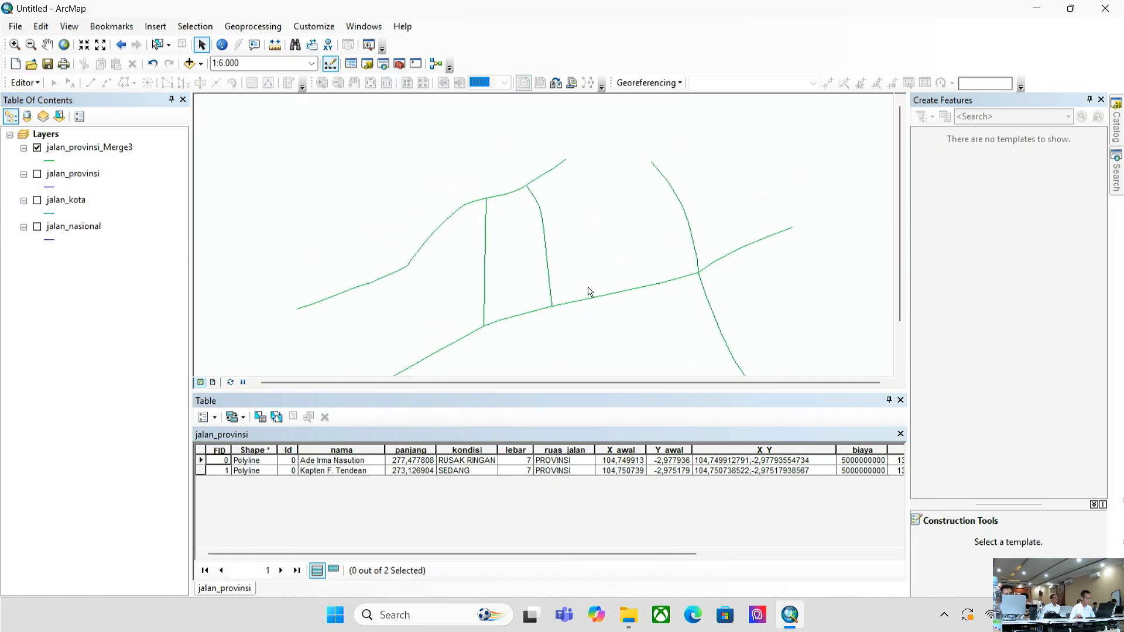
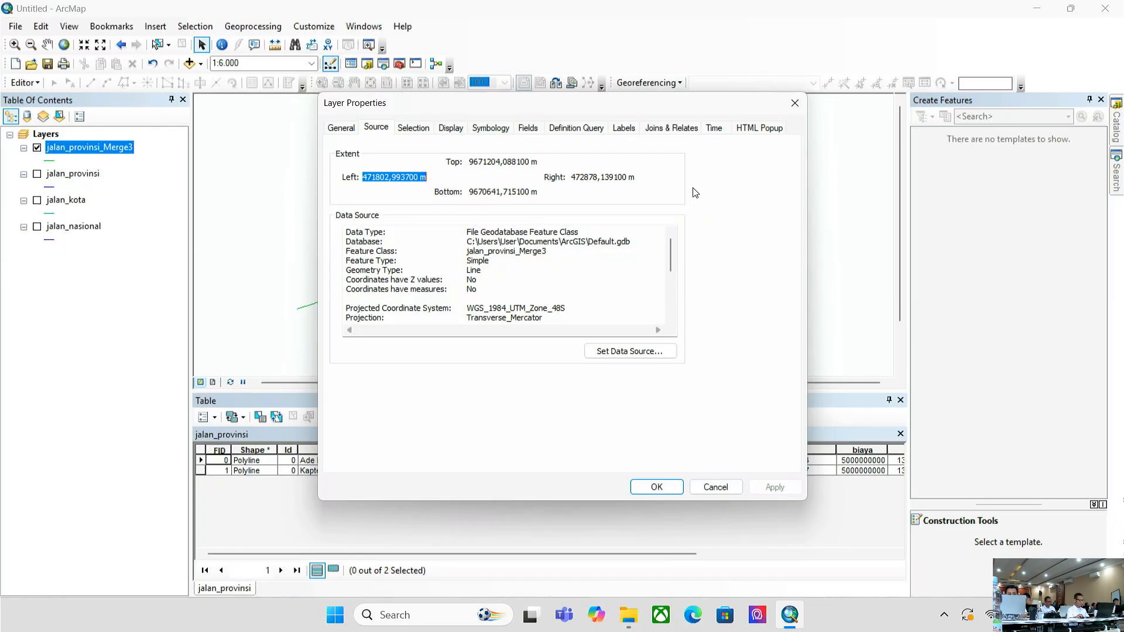
- Set up a data export of jalan_provinsi_Merge3 with output named JALAN_GABUNGAN.shp
{"action": "left_click", "coordinate": [803, 108]}
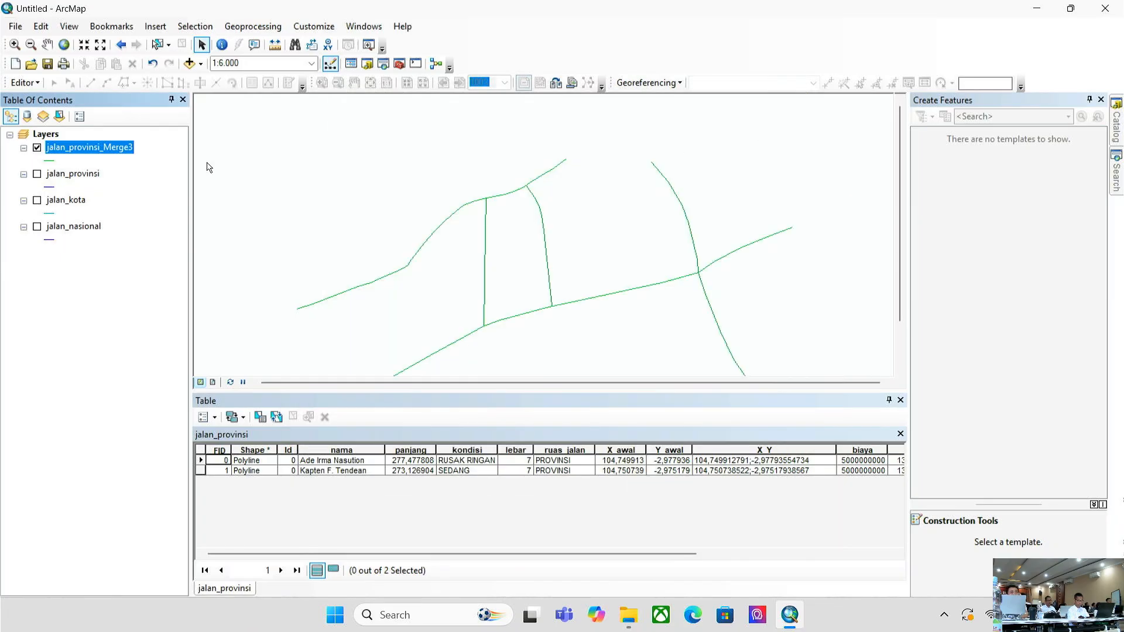
{"action": "right_click", "coordinate": [80, 154]}
{"action": "mouse_move", "coordinate": [199, 404]}
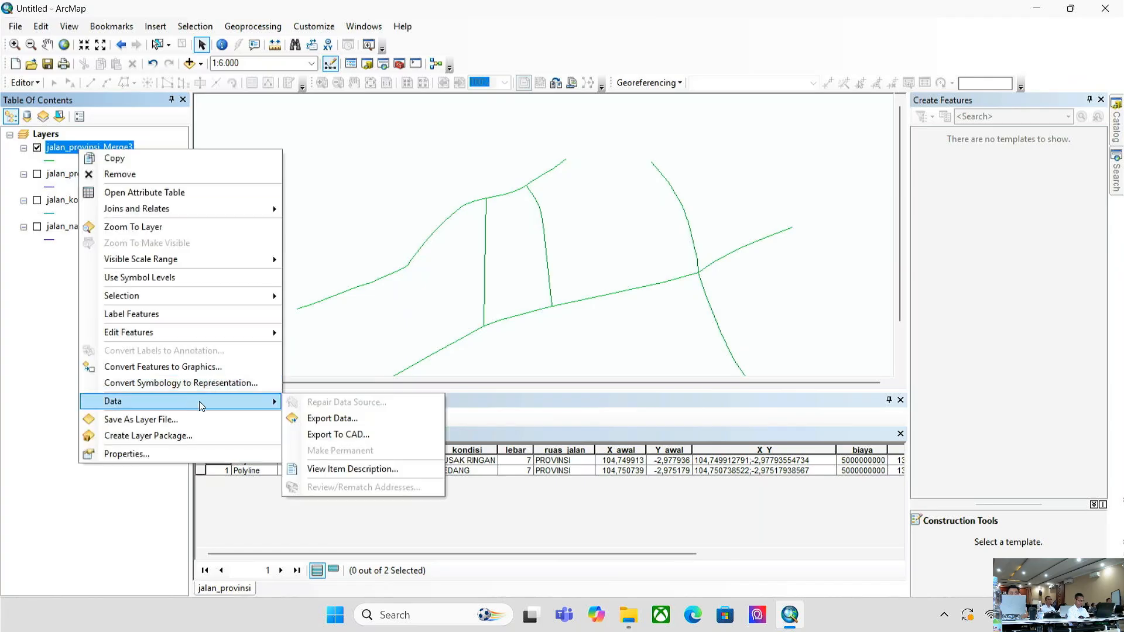
{"action": "left_click", "coordinate": [367, 417]}
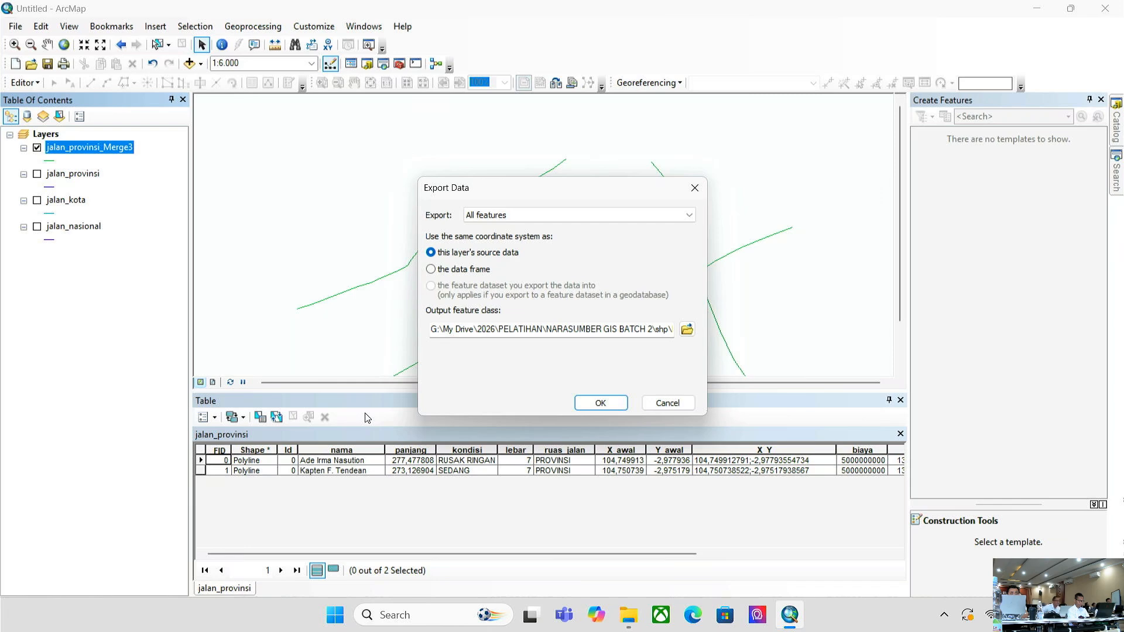
{"action": "left_click", "coordinate": [685, 330]}
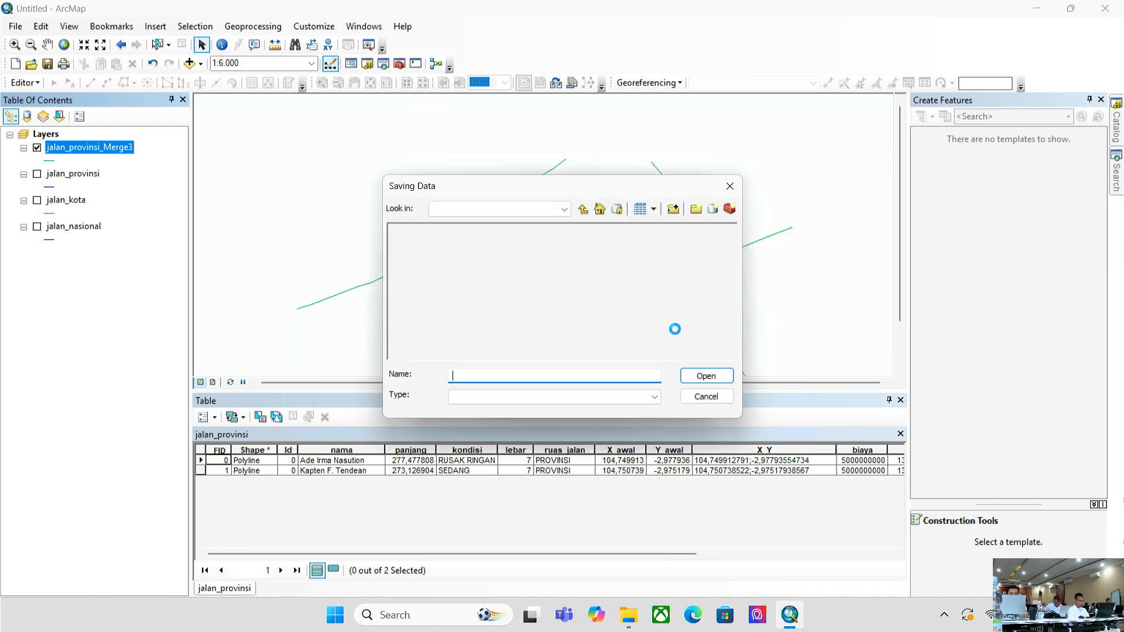
{"action": "double_click", "coordinate": [504, 378]}
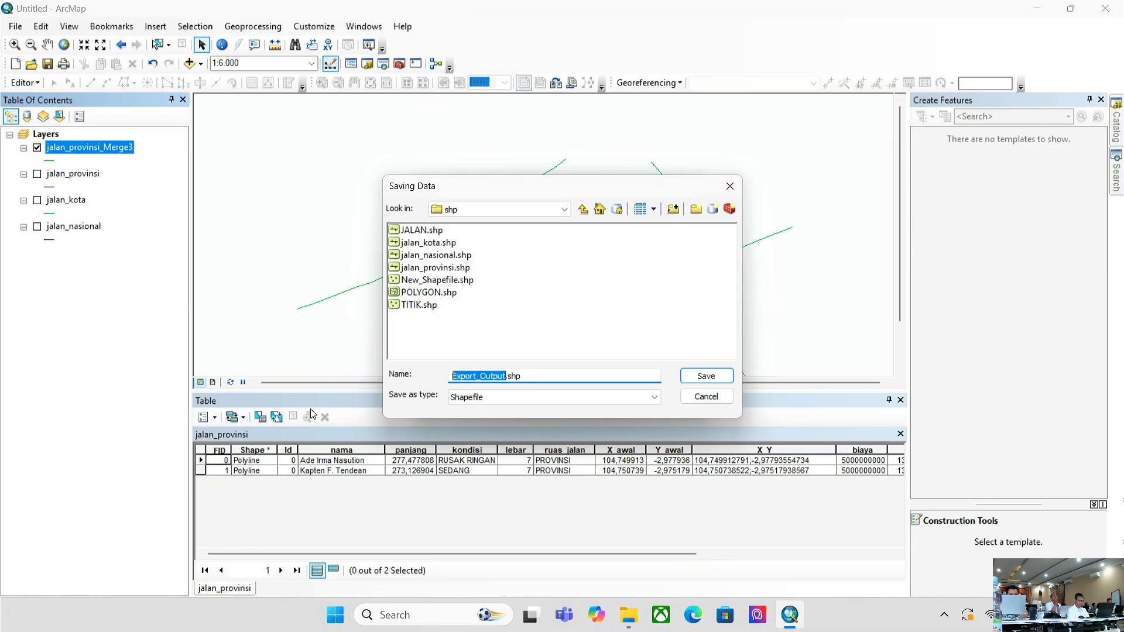
{"action": "type", "text": "JALAN_GABU"}
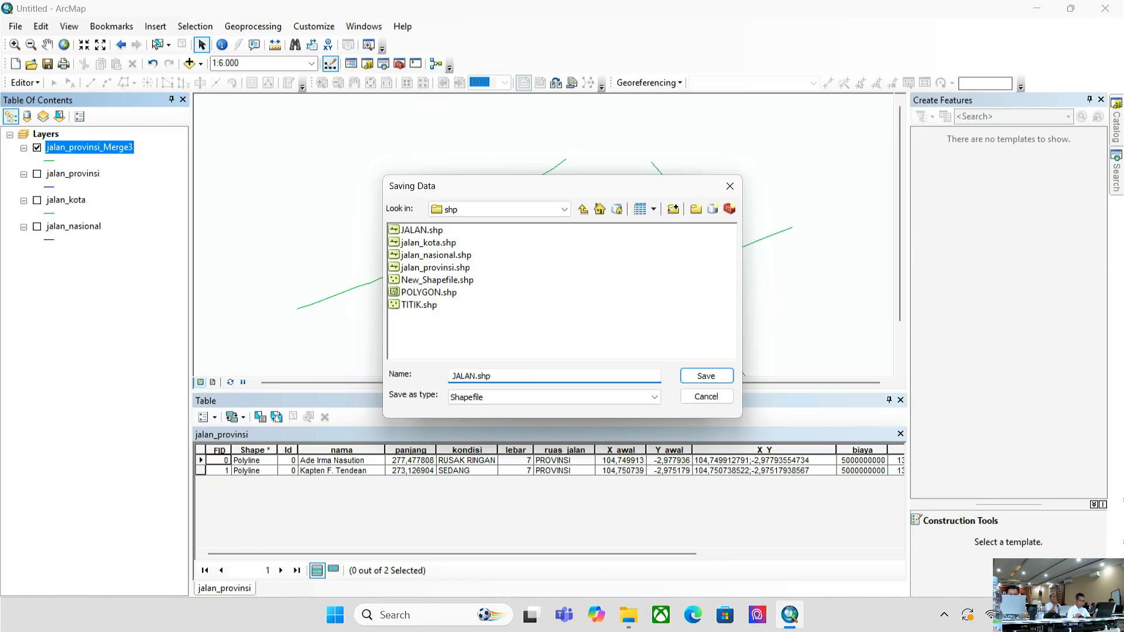
{"action": "type", "text": "NGAN"}
{"action": "left_click", "coordinate": [694, 381]}
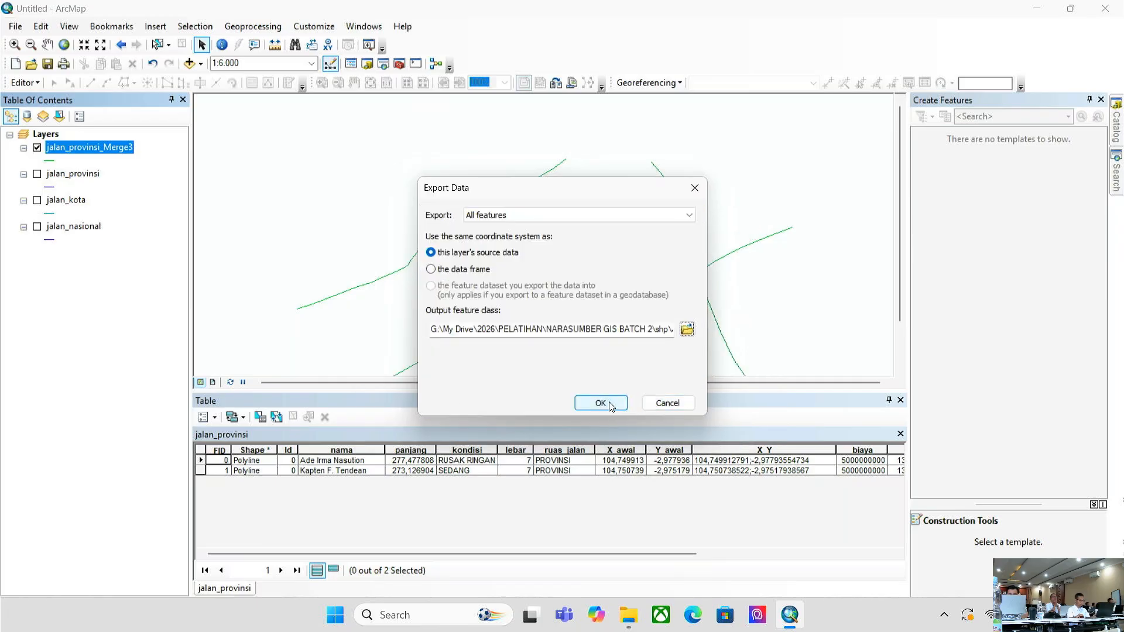
- Export all features, add JALAN_GABUNGAN to the map, and select jalan_provinsi_Merge3
{"action": "left_click", "coordinate": [602, 406]}
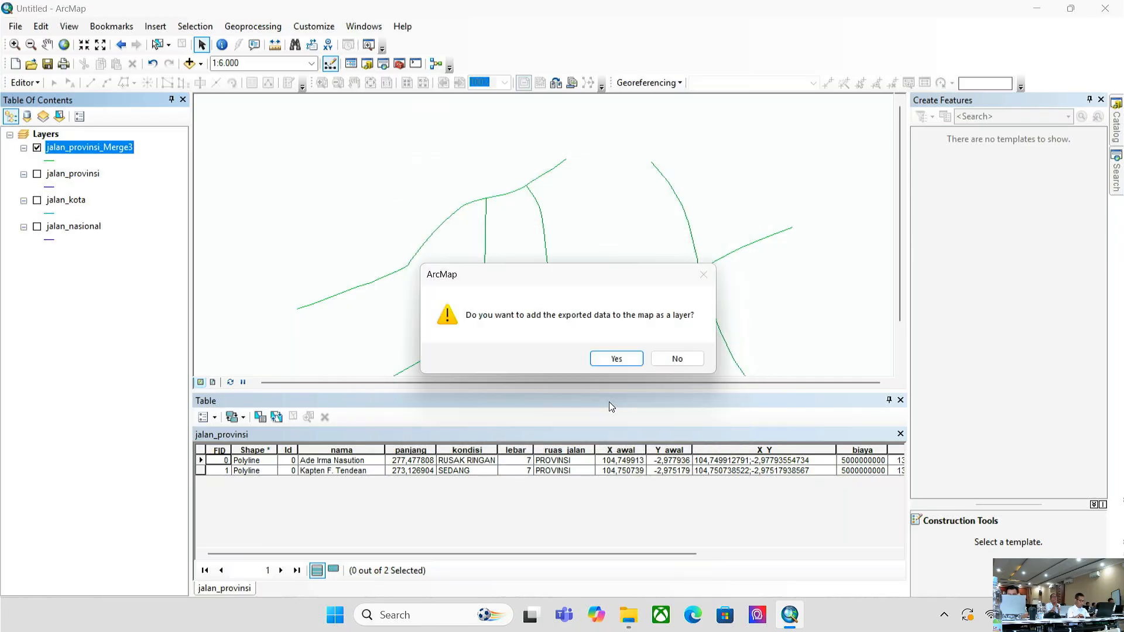
{"action": "left_click", "coordinate": [617, 359]}
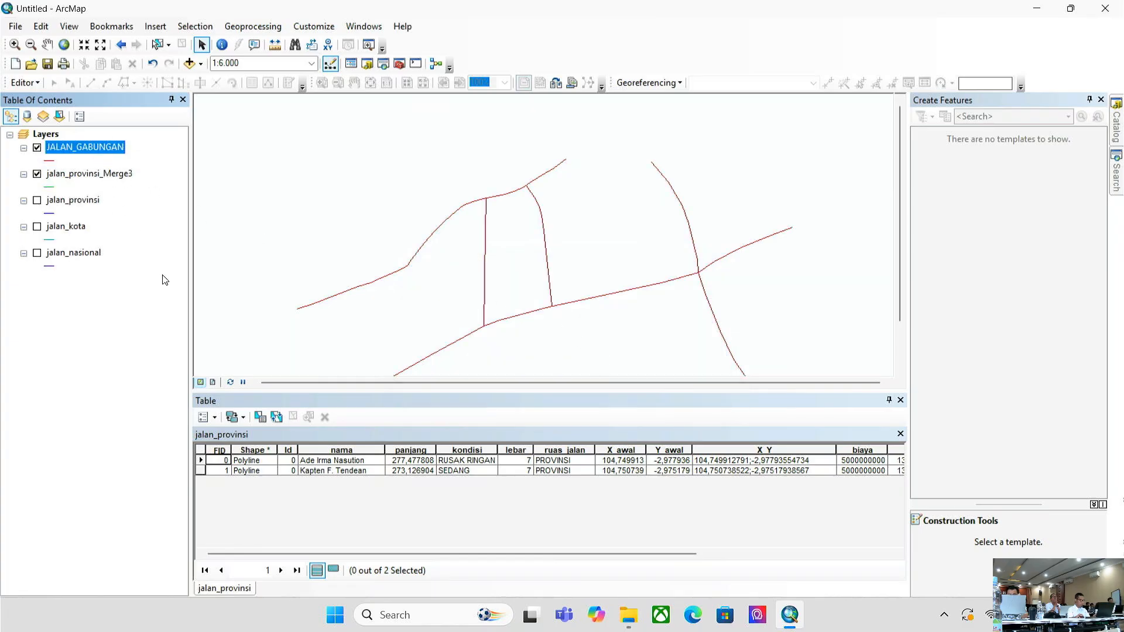
{"action": "left_click", "coordinate": [110, 317]}
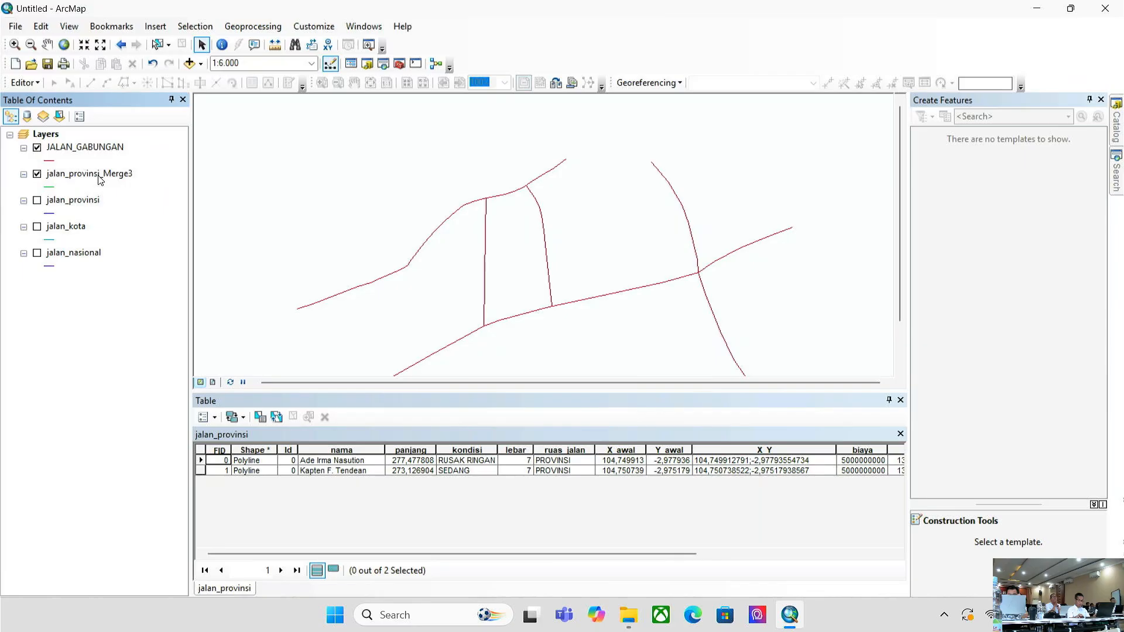
{"action": "left_click", "coordinate": [98, 176]}
- Remove jalan_provinsi_Merge3 from the map and recentre the view on the road network
{"action": "right_click", "coordinate": [98, 177]}
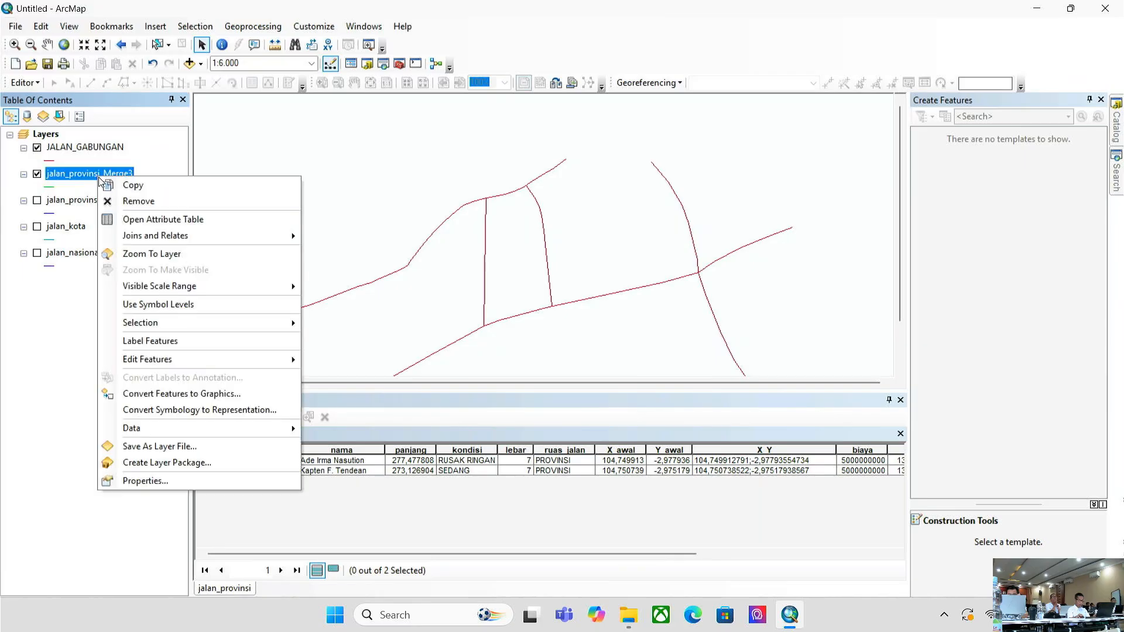
{"action": "left_click", "coordinate": [146, 205]}
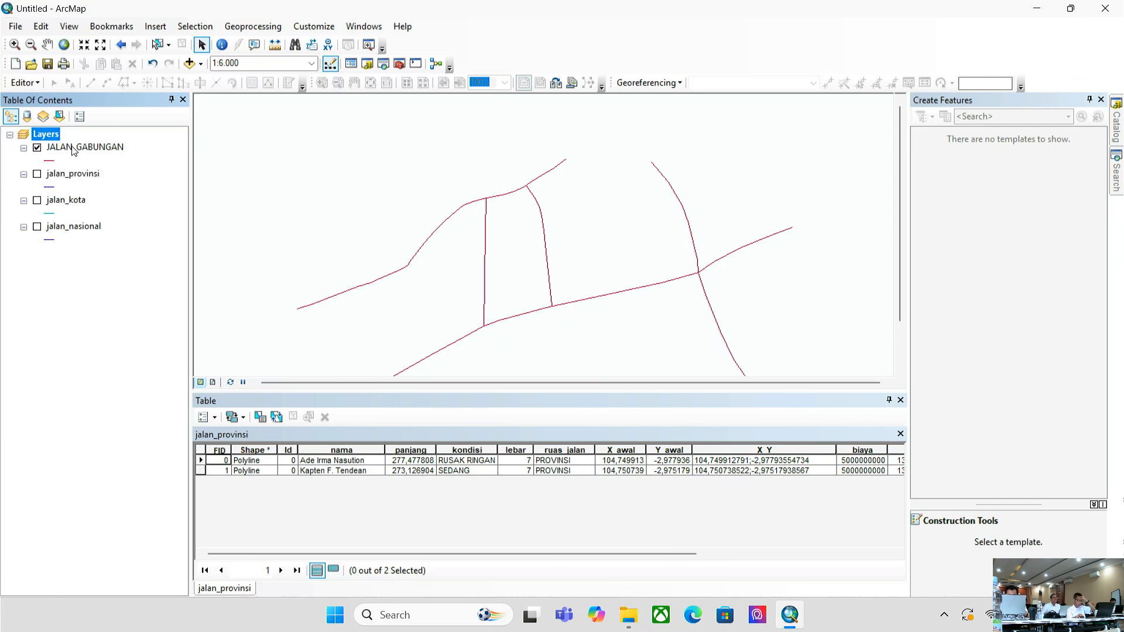
{"action": "scroll", "coordinate": [682, 287], "scroll_direction": "up", "scroll_amount": 1}
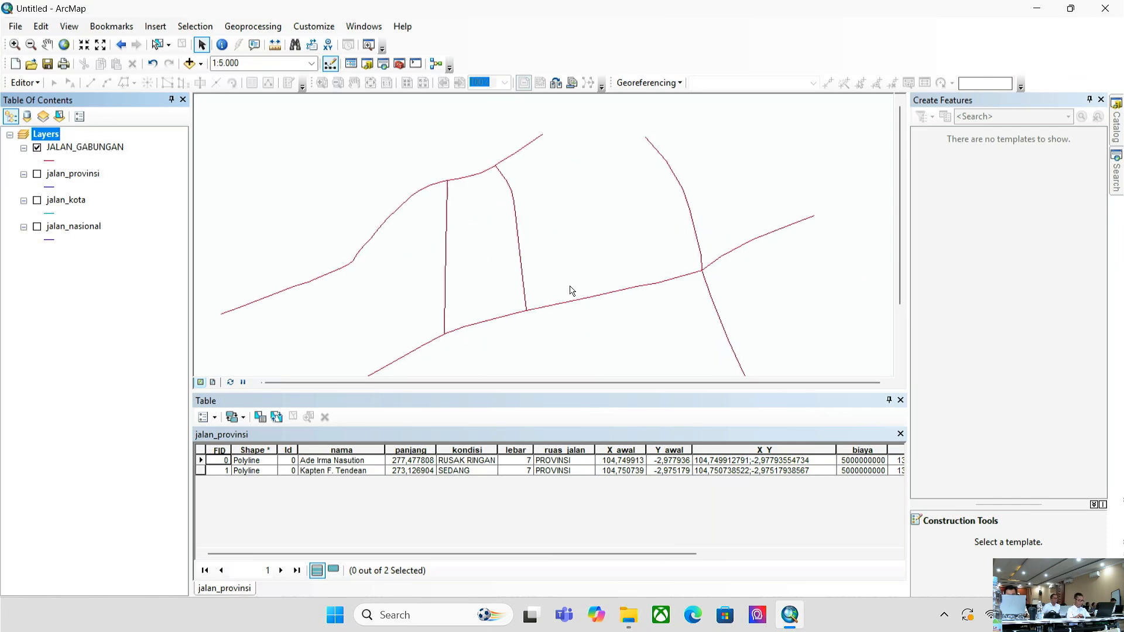
{"action": "scroll", "coordinate": [572, 291], "scroll_direction": "down", "scroll_amount": 1}
{"action": "left_click_drag", "start_coordinate": [590, 256], "coordinate": [619, 218]}
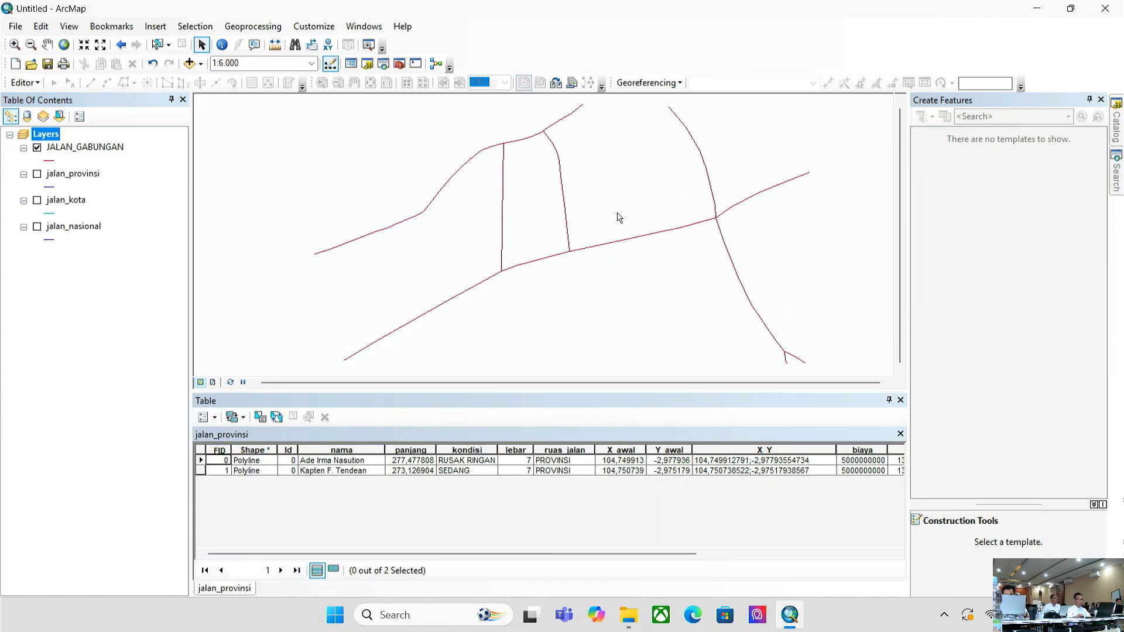
{"action": "scroll", "coordinate": [619, 218], "scroll_direction": "down", "scroll_amount": 3}
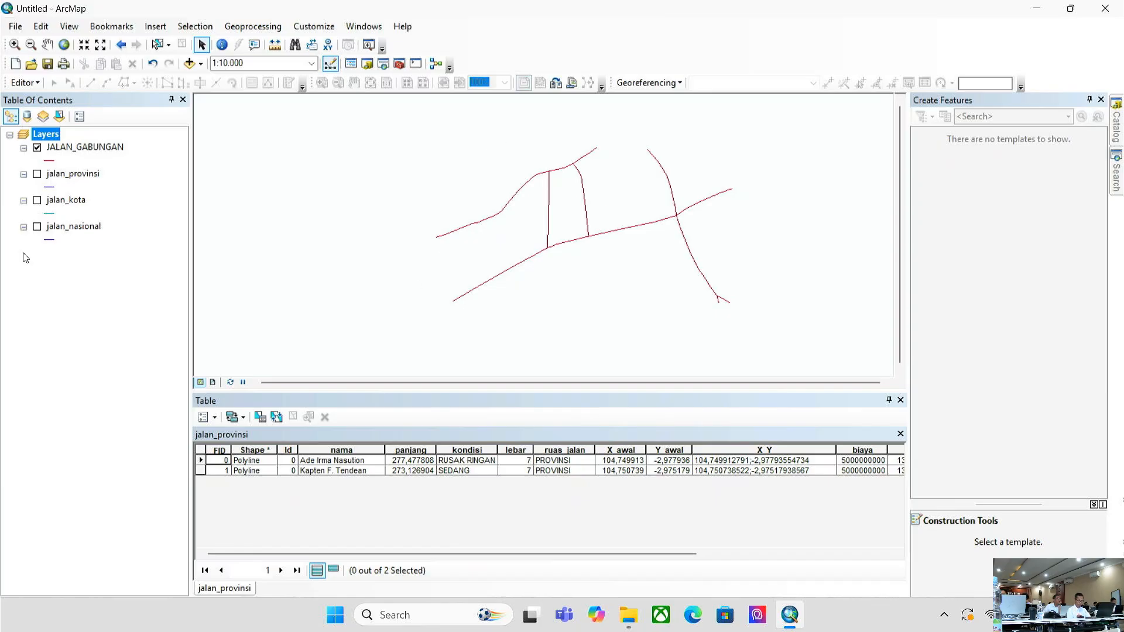
{"action": "mouse_move", "coordinate": [368, 554]}
{"action": "left_mouse_down"}
{"action": "mouse_move", "coordinate": [595, 560]}
{"action": "mouse_move", "coordinate": [382, 550]}
{"action": "left_mouse_up"}
- Open the JALAN_GABUNGAN attribute table and scroll across its seven road records
{"action": "left_click", "coordinate": [901, 401]}
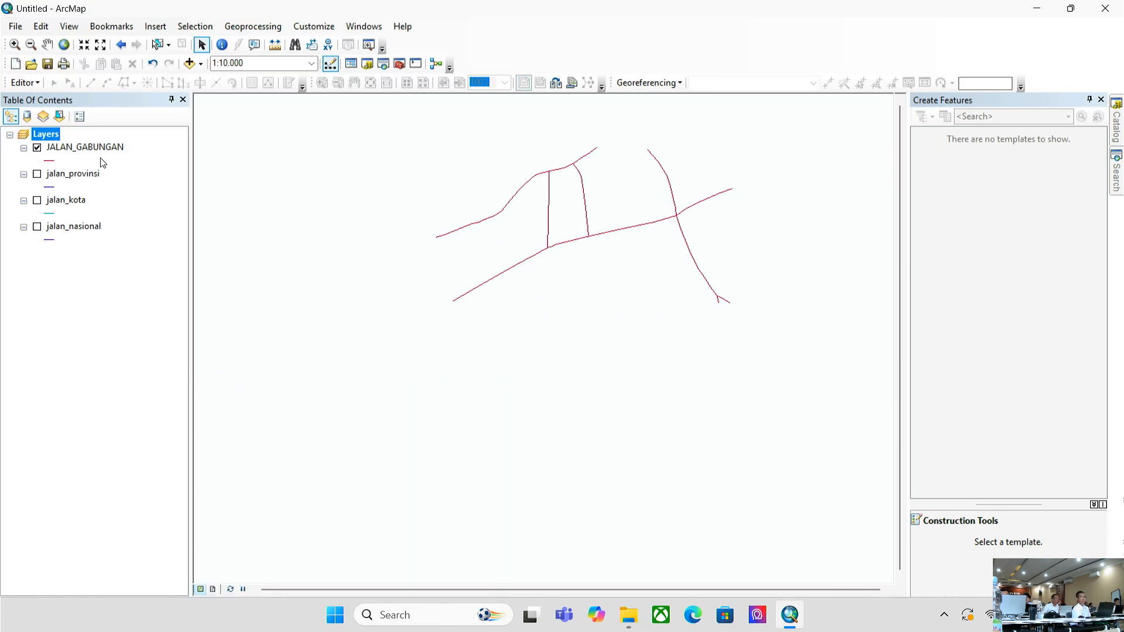
{"action": "right_click", "coordinate": [120, 151]}
{"action": "left_click", "coordinate": [157, 195]}
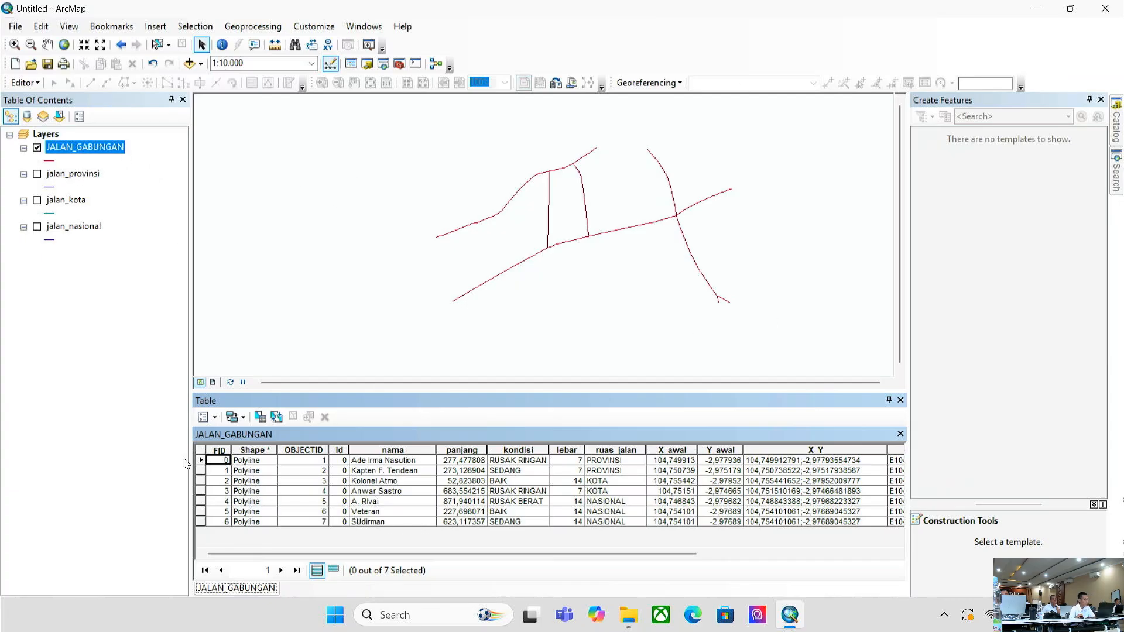
{"action": "left_click_drag", "start_coordinate": [293, 555], "coordinate": [769, 521]}
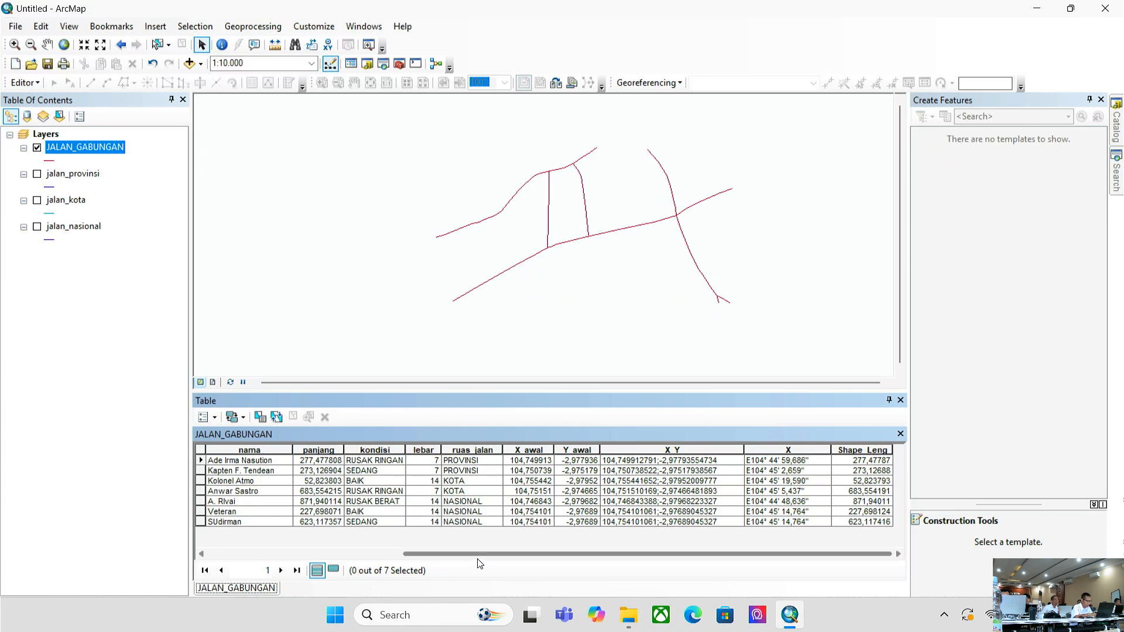
{"action": "left_click_drag", "start_coordinate": [479, 555], "coordinate": [296, 561]}
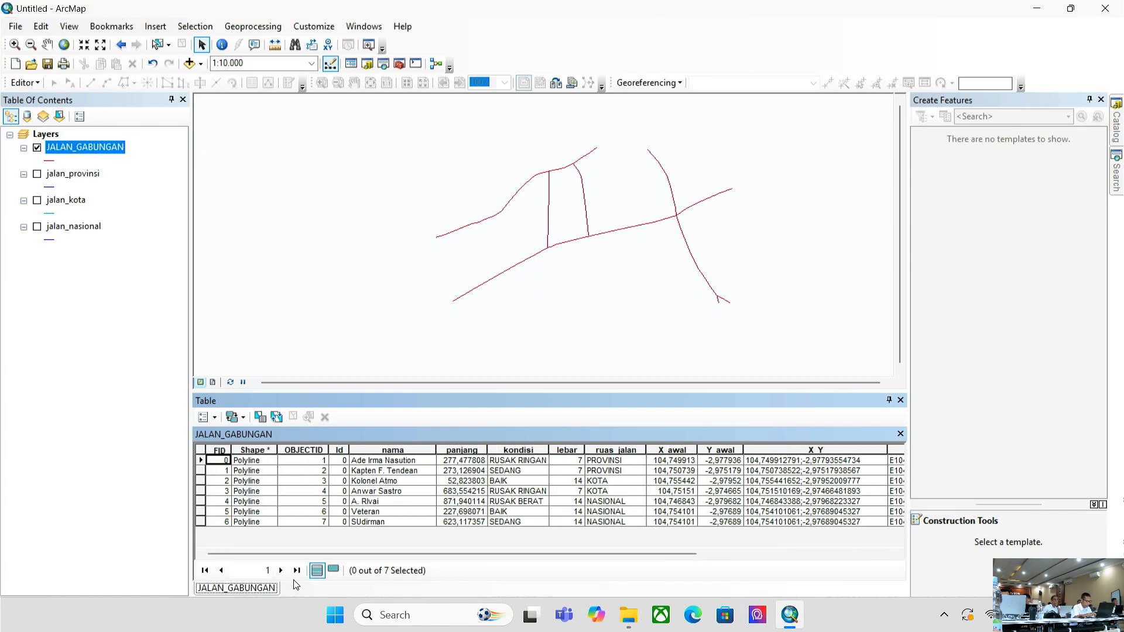
- Start an editing session on the JALAN_GABUNGAN layer
{"action": "right_click", "coordinate": [108, 154]}
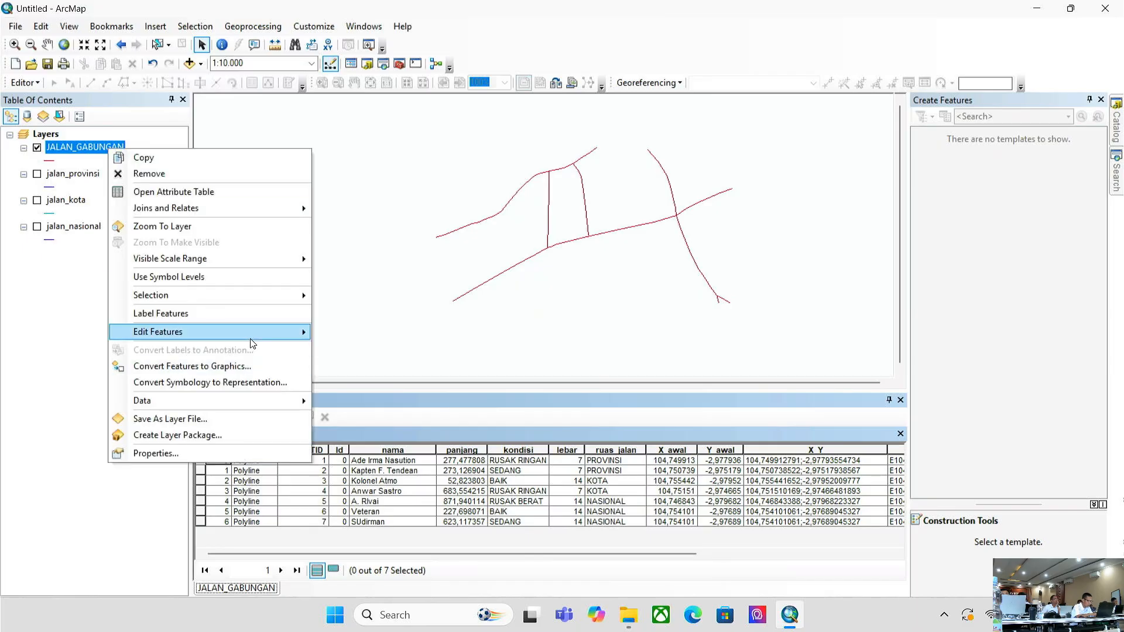
{"action": "mouse_move", "coordinate": [252, 335]}
{"action": "left_click", "coordinate": [341, 336]}
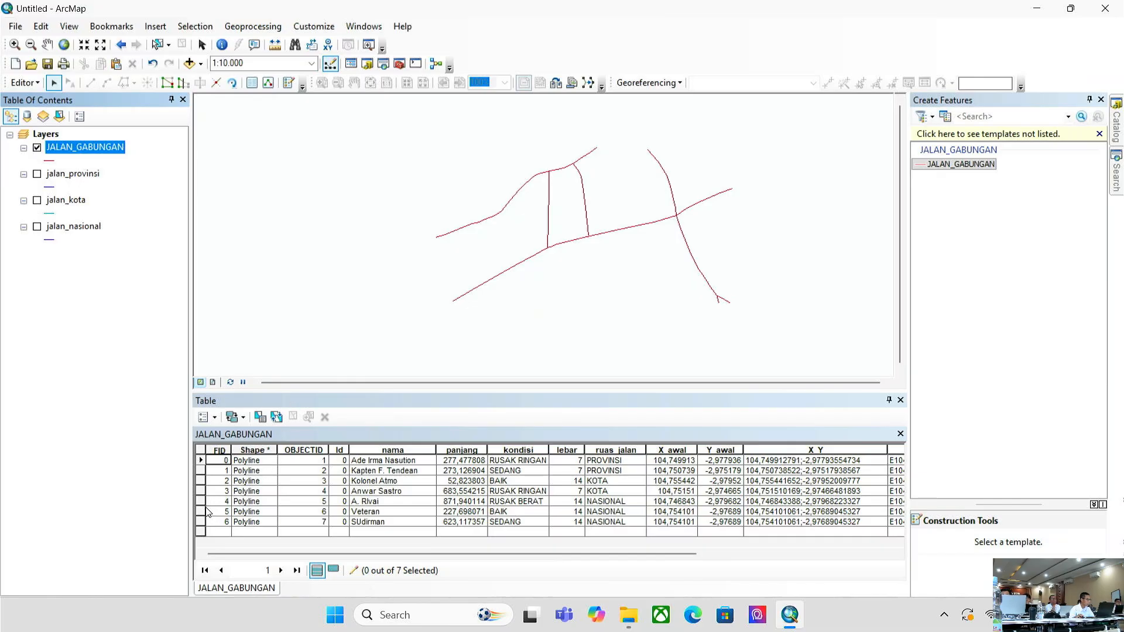
- Select road records FID 2, 4 and 6 in the table and delete them
{"action": "left_click", "coordinate": [201, 504]}
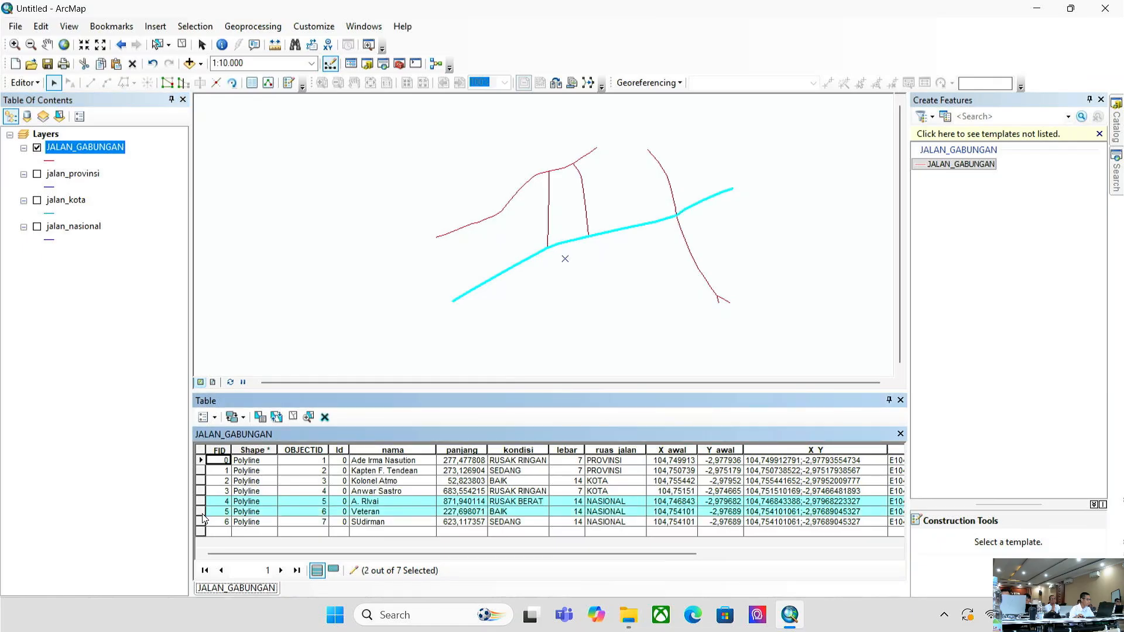
{"action": "left_click", "coordinate": [203, 514]}
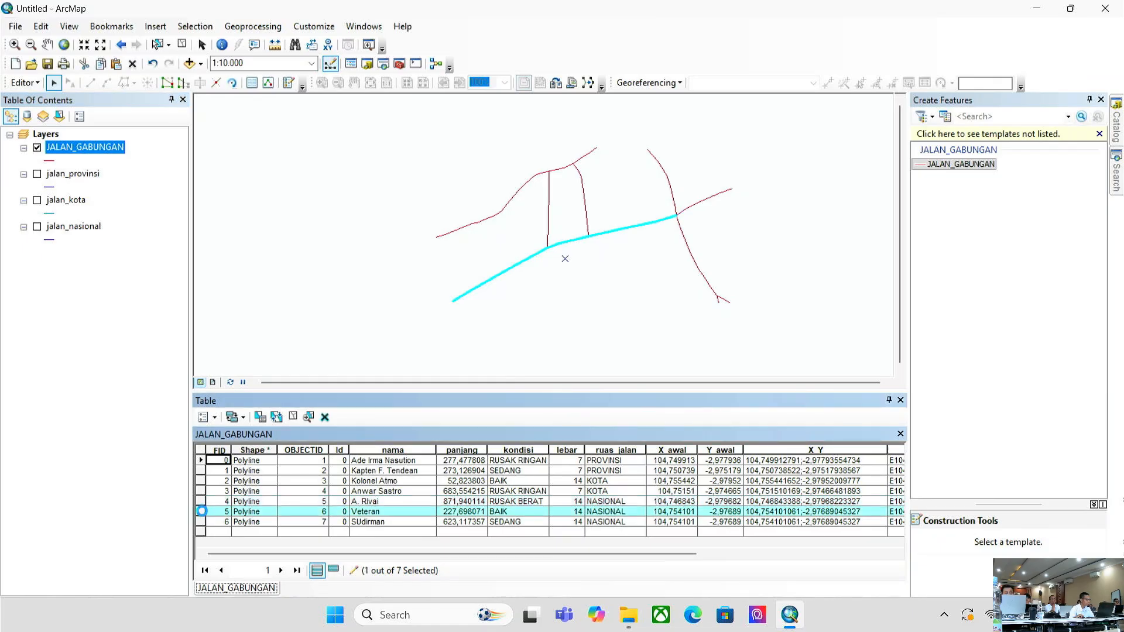
{"action": "left_click", "coordinate": [202, 502]}
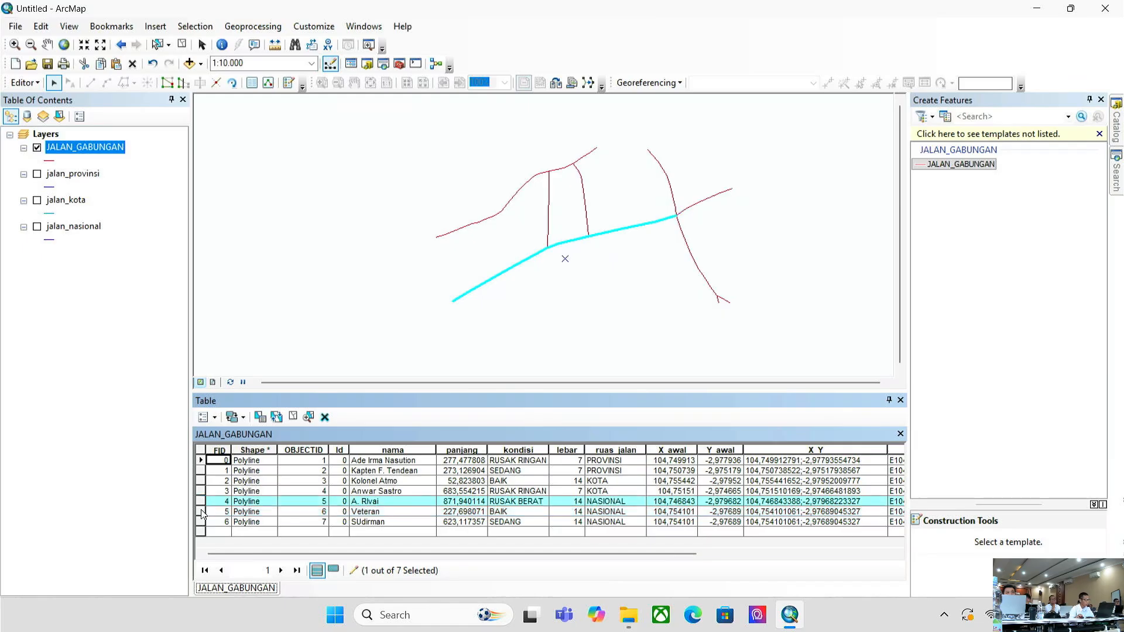
{"action": "left_click", "coordinate": [202, 521], "text": "ctrl"}
{"action": "left_click", "coordinate": [202, 503]}
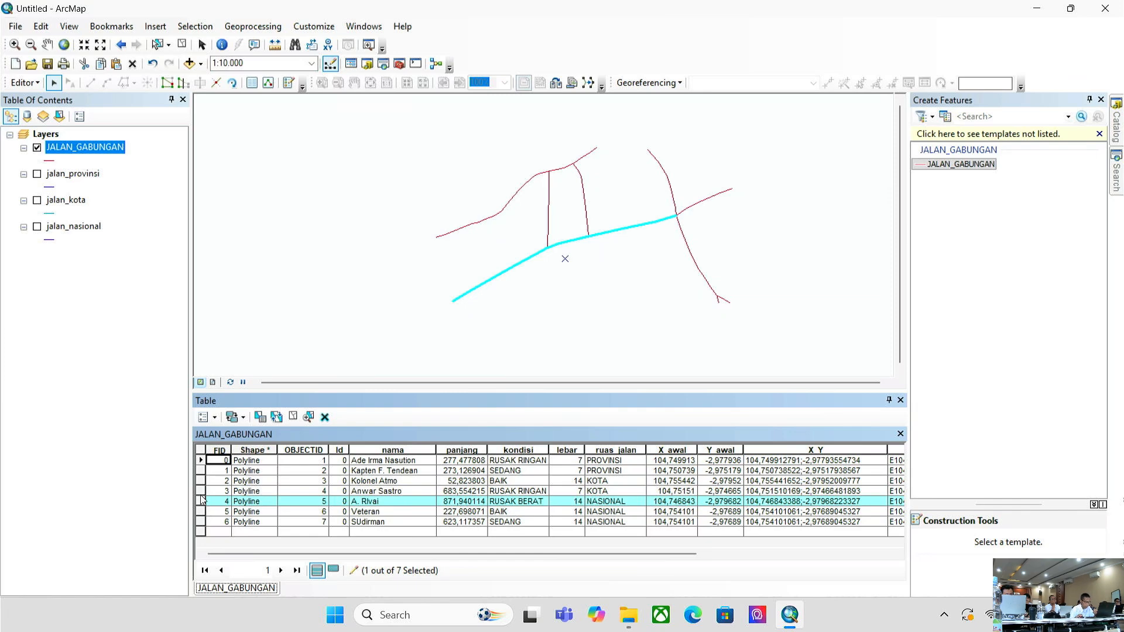
{"action": "left_click", "coordinate": [201, 481]}
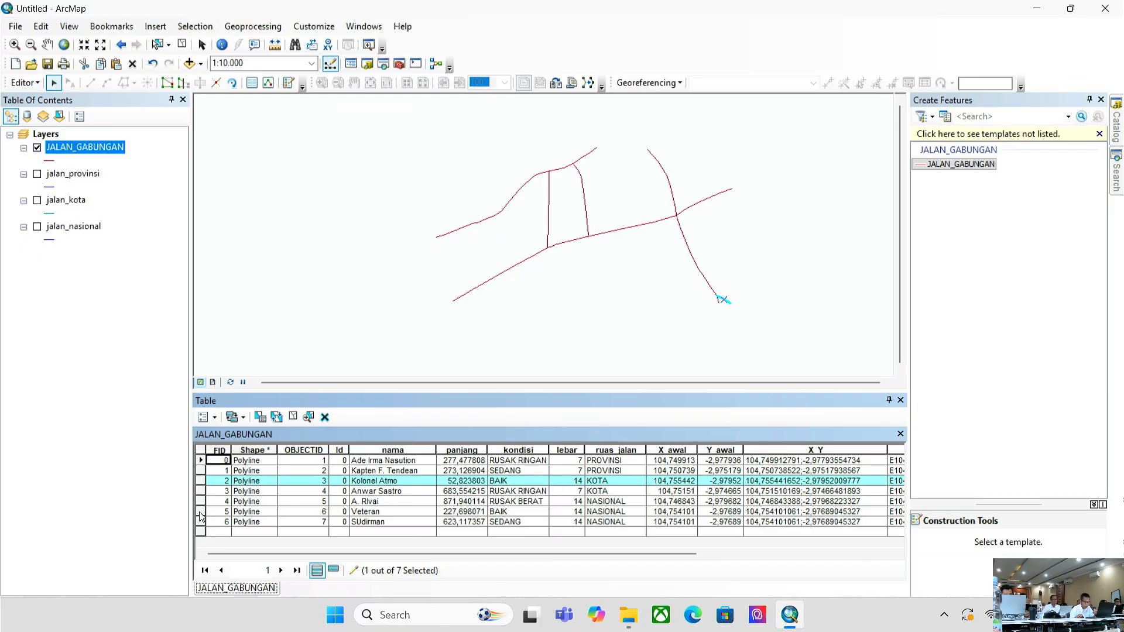
{"action": "left_click", "coordinate": [201, 511], "text": "shift"}
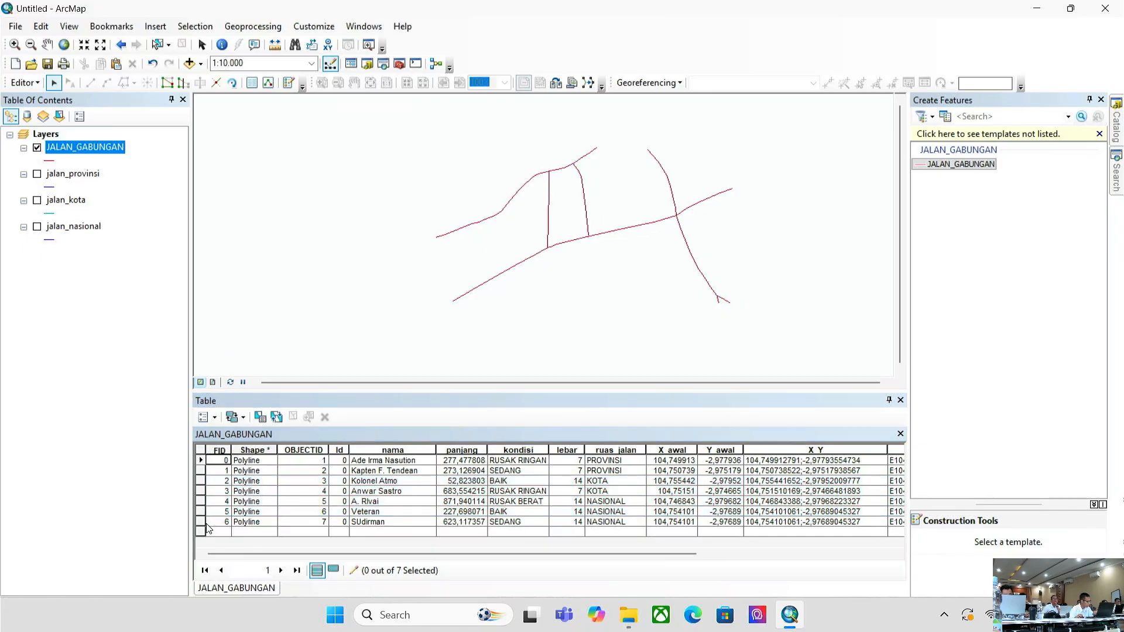
{"action": "left_click", "coordinate": [208, 529]}
{"action": "left_click", "coordinate": [202, 481]}
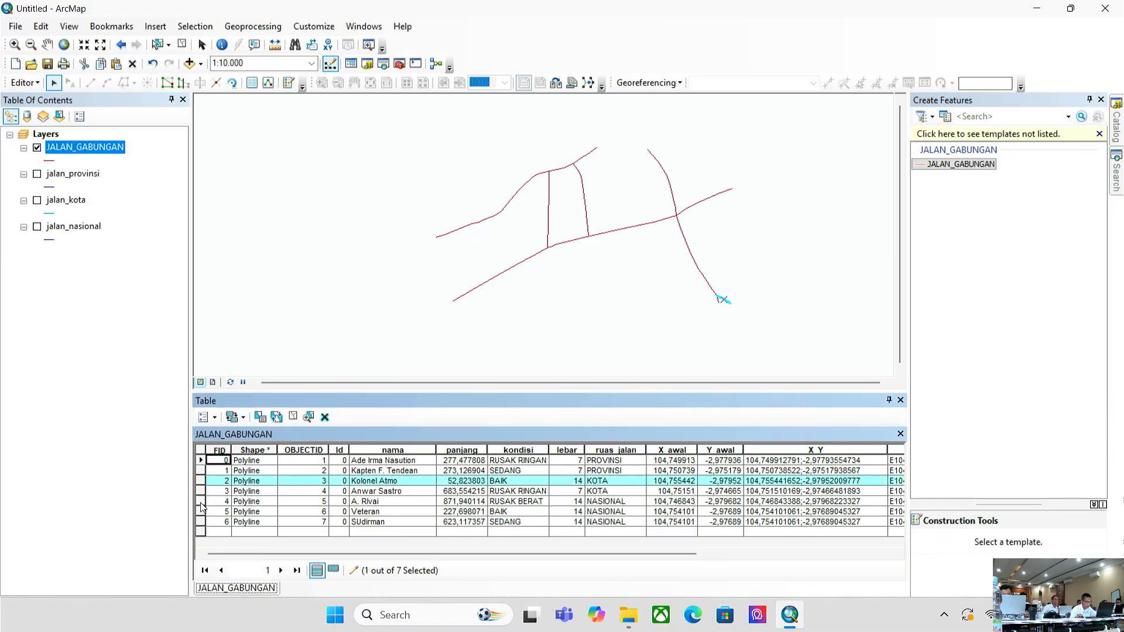
{"action": "left_click", "coordinate": [202, 501], "text": "ctrl"}
{"action": "left_click", "coordinate": [202, 522], "text": "ctrl"}
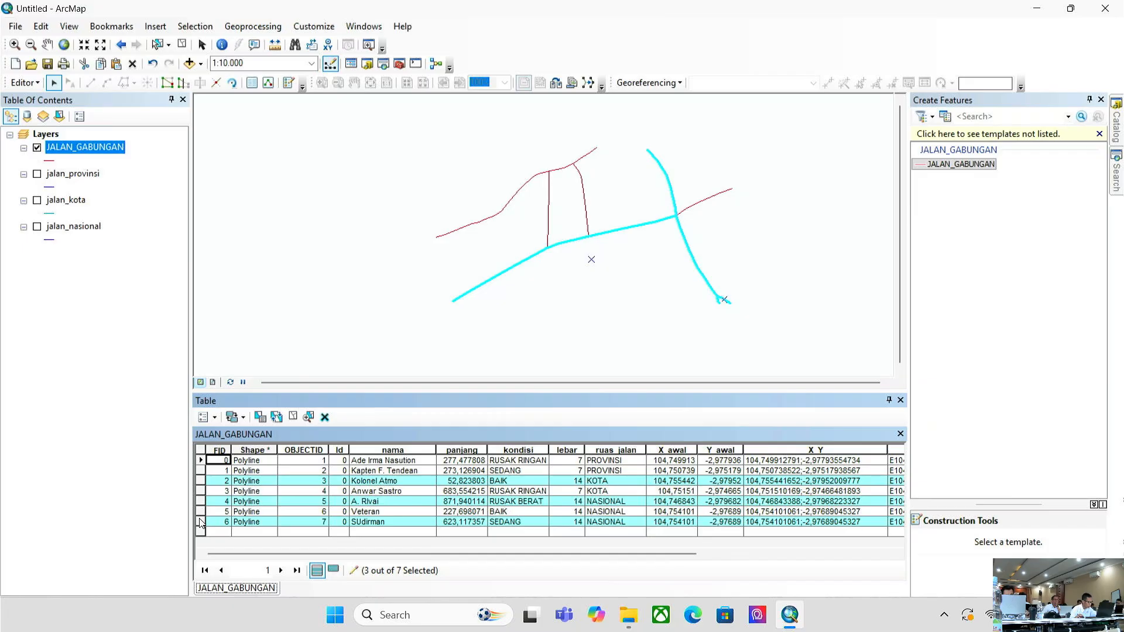
{"action": "right_click", "coordinate": [202, 522]}
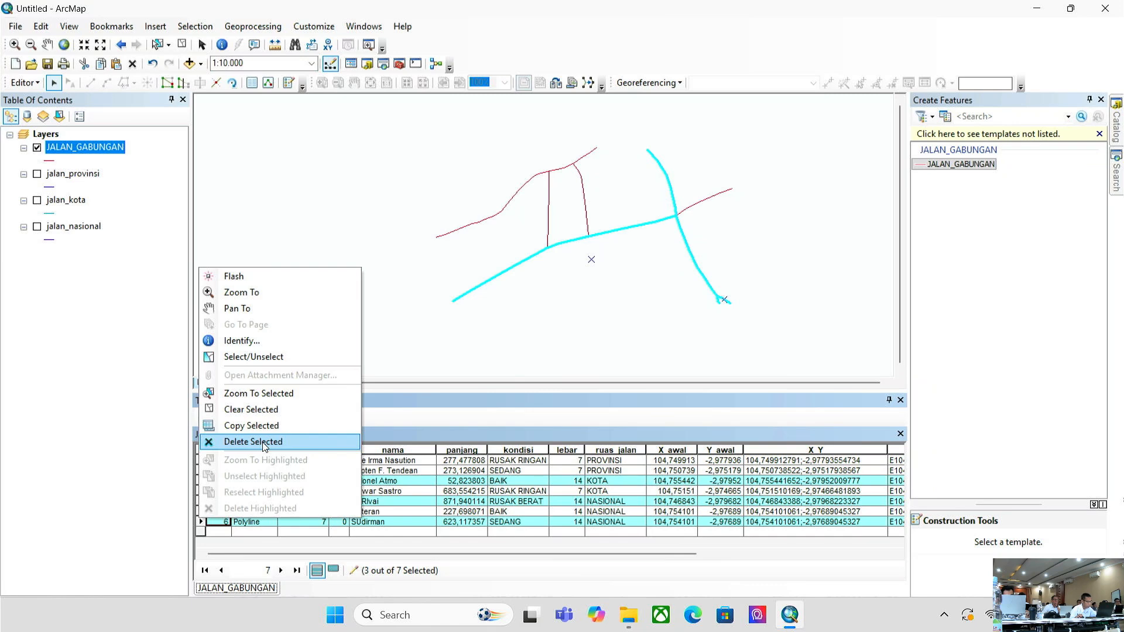
{"action": "left_click", "coordinate": [264, 443]}
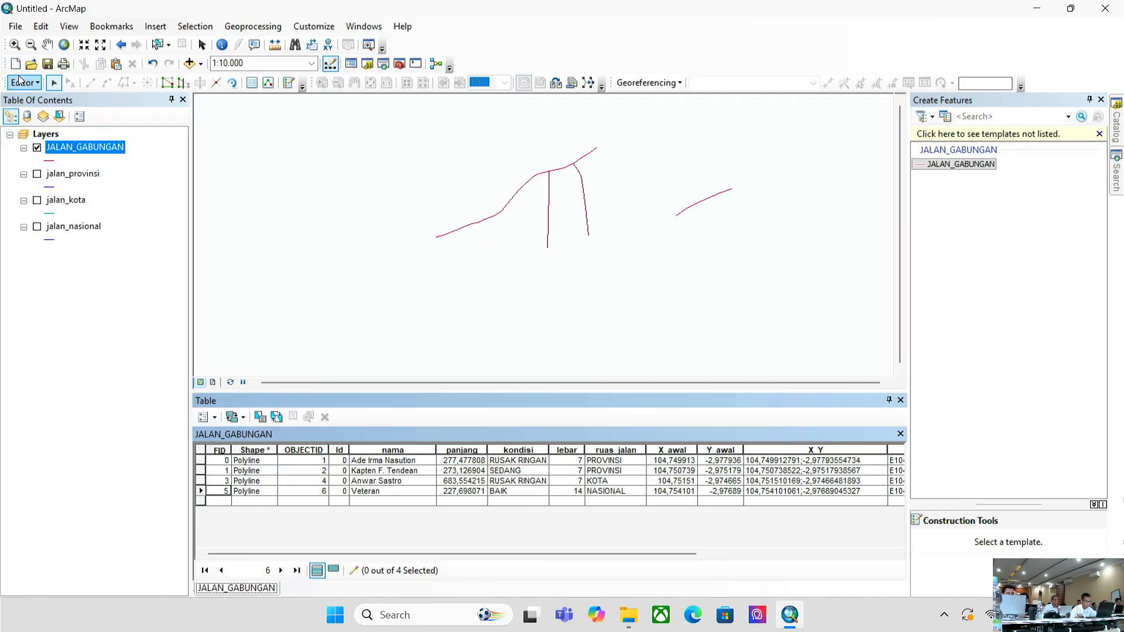
- Stop editing without saving, restoring all seven JALAN_GABUNGAN road records
{"action": "left_click", "coordinate": [21, 82]}
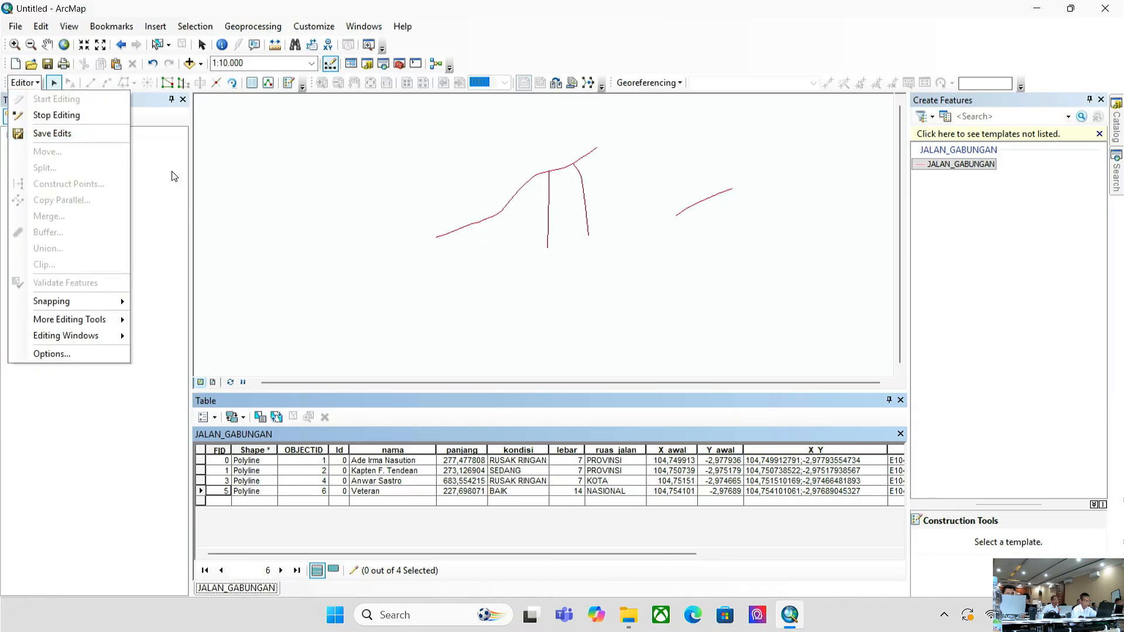
{"action": "left_click", "coordinate": [76, 122]}
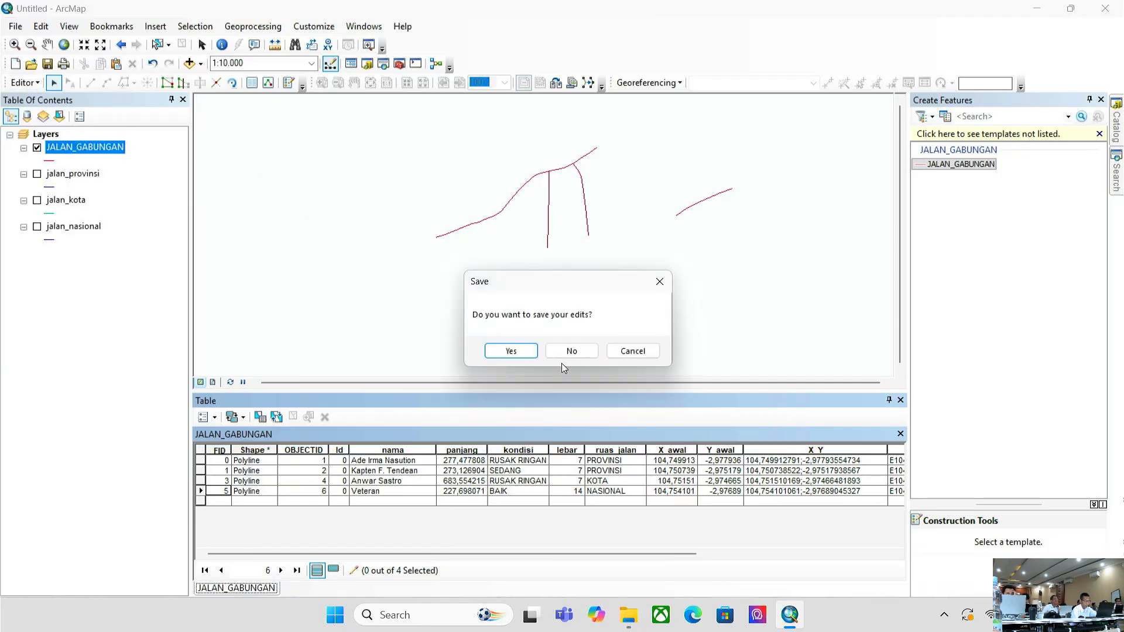
{"action": "left_click", "coordinate": [573, 350]}
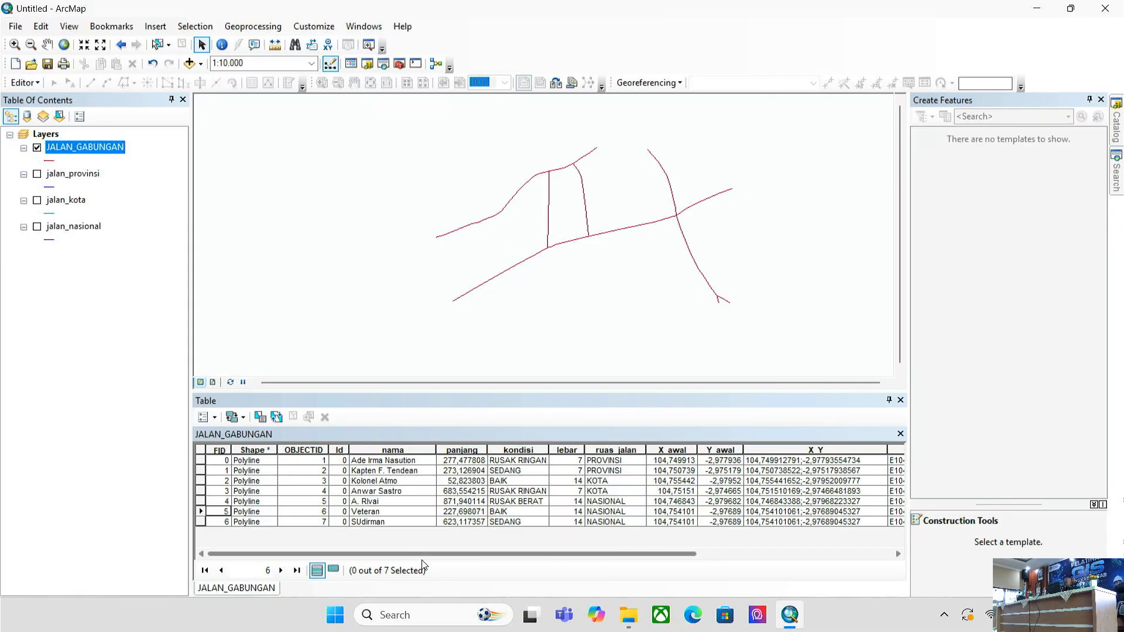
- Close the Create Features panel and open the Search window with Ctrl+F
{"action": "left_click_drag", "start_coordinate": [544, 554], "coordinate": [742, 571]}
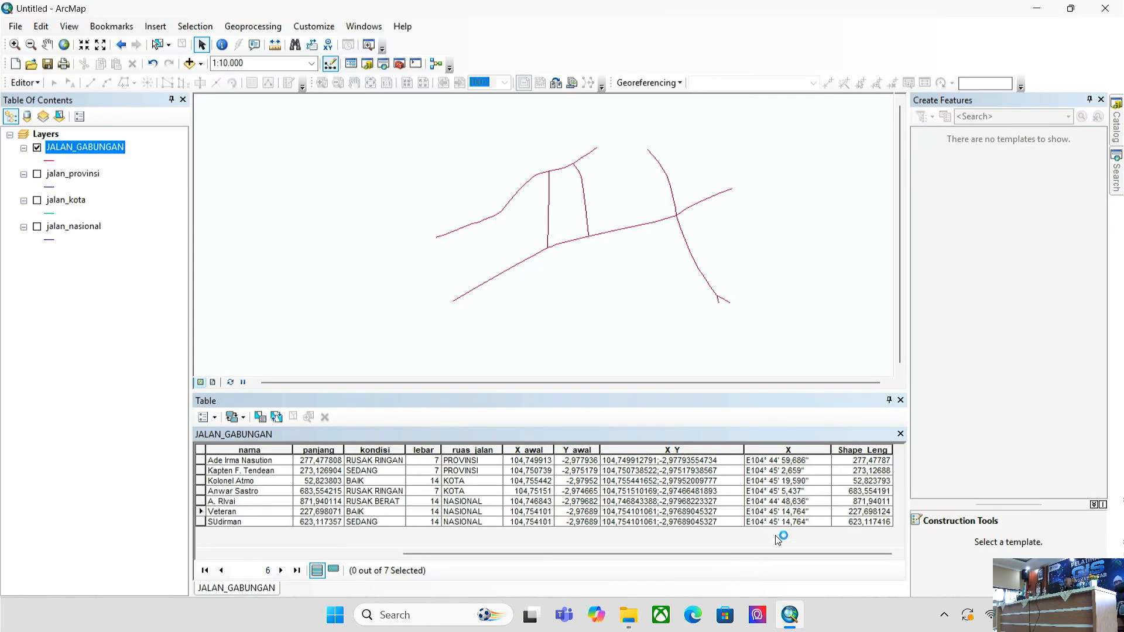
{"action": "right_click", "coordinate": [855, 446]}
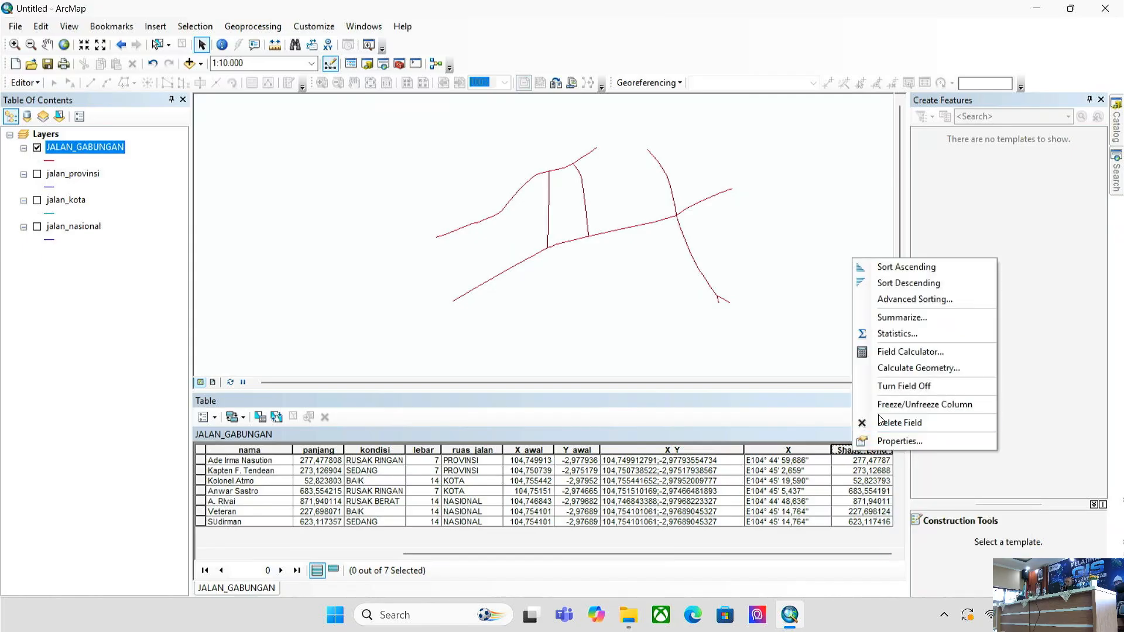
{"action": "left_click", "coordinate": [727, 278]}
{"action": "left_click", "coordinate": [1102, 99]}
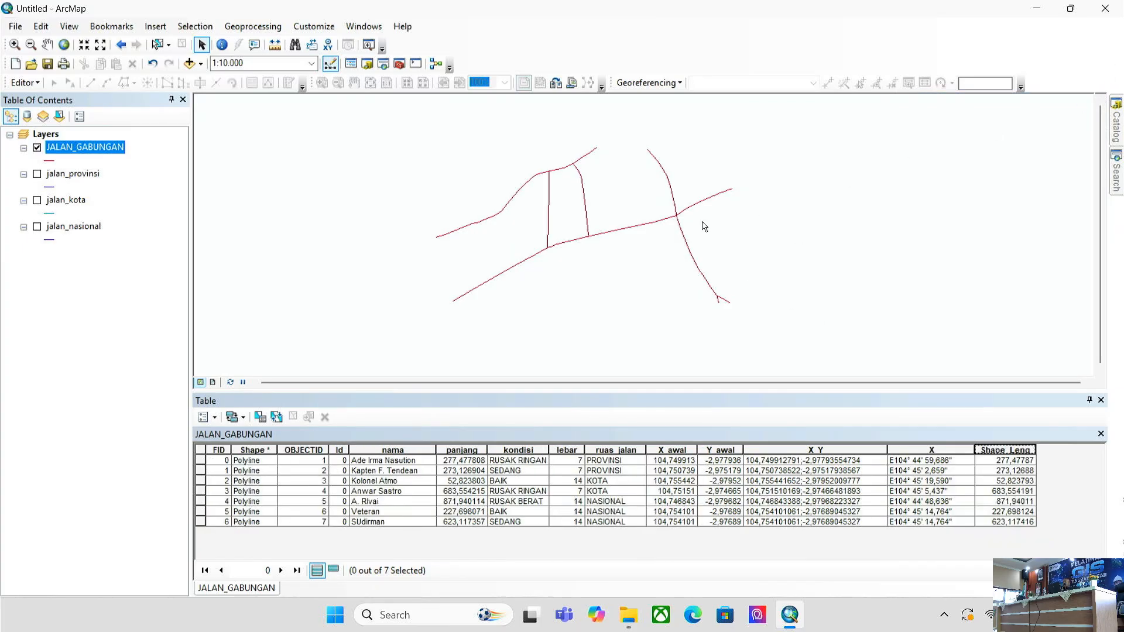
{"action": "key", "text": "ctrl+f"}
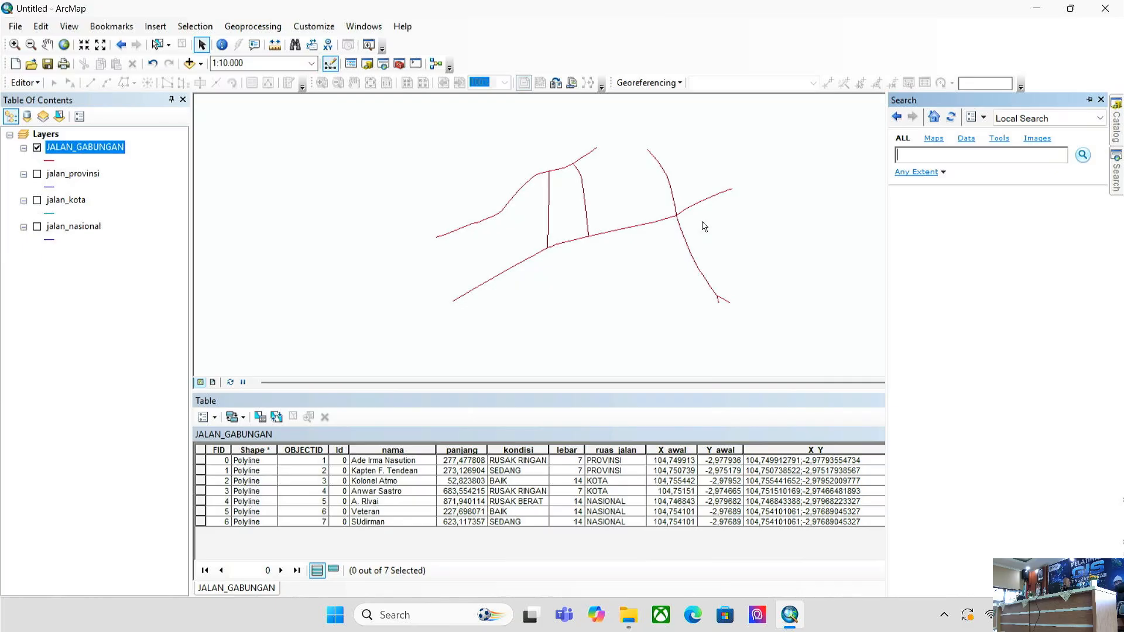
- Search for "DELETE FIELD" and open the Delete Field (Data Management) tool
{"action": "type", "text": "DELETE FIELDS"}
{"action": "key", "text": "BackSpace"}
{"action": "key", "text": "Return"}
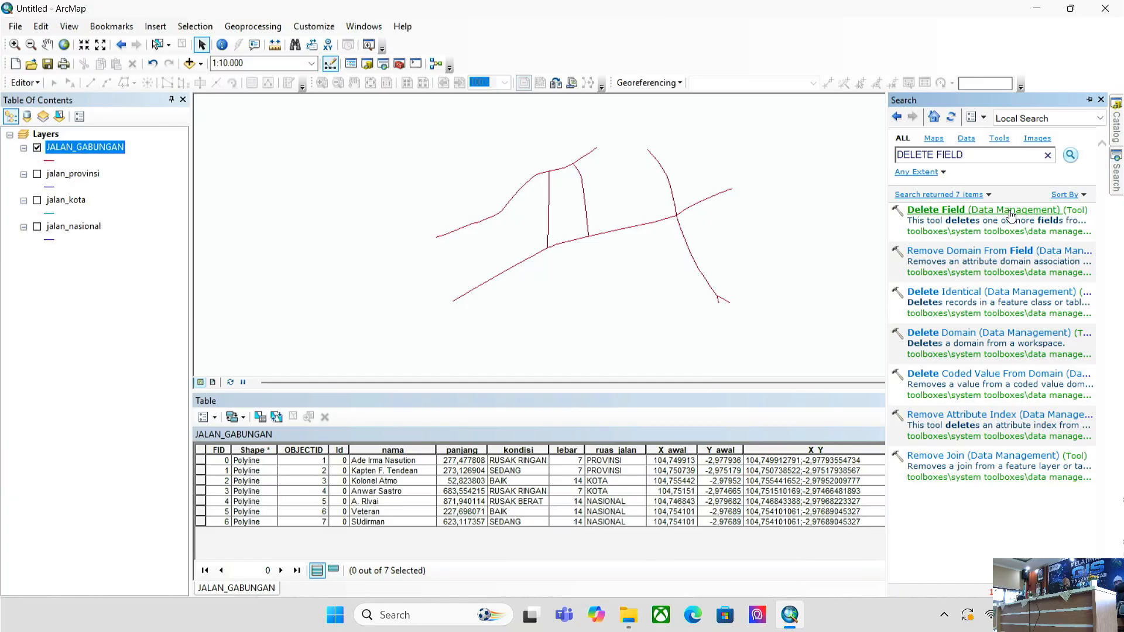
{"action": "left_click", "coordinate": [1010, 210]}
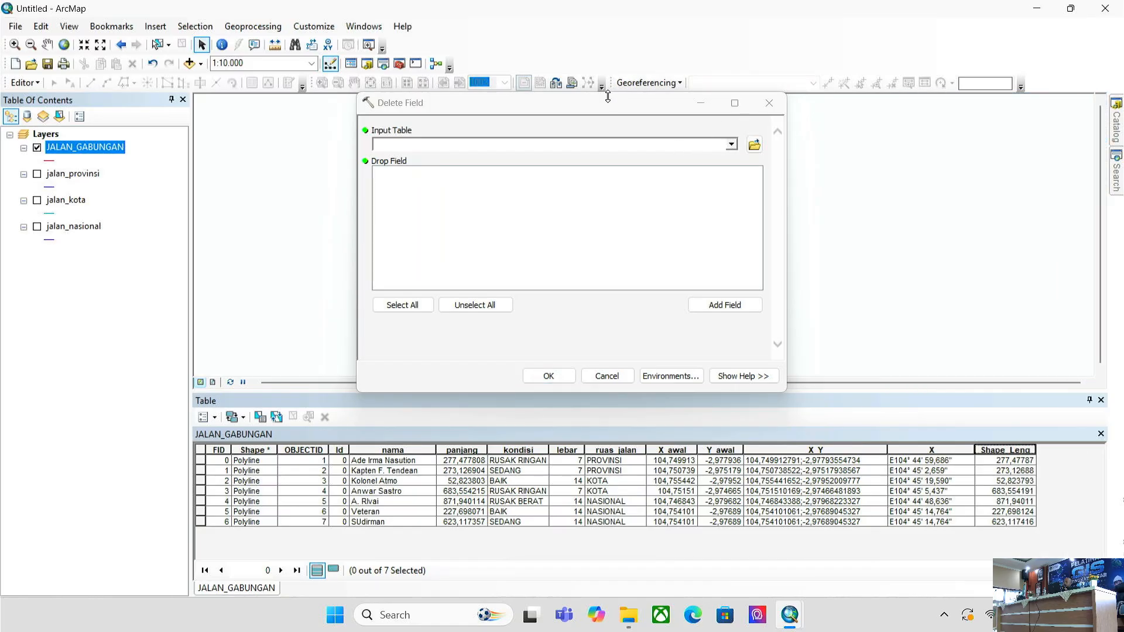
- Set the Delete Field input table to JALAN_GABUNGAN and enlarge the tool window
{"action": "left_click", "coordinate": [595, 110]}
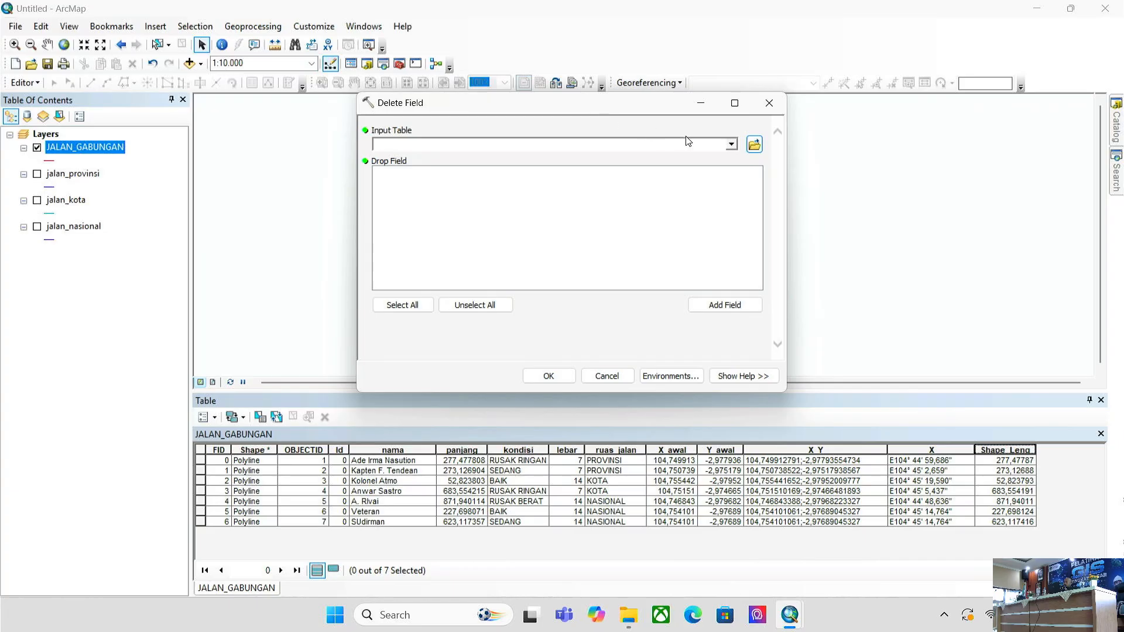
{"action": "left_click", "coordinate": [731, 145]}
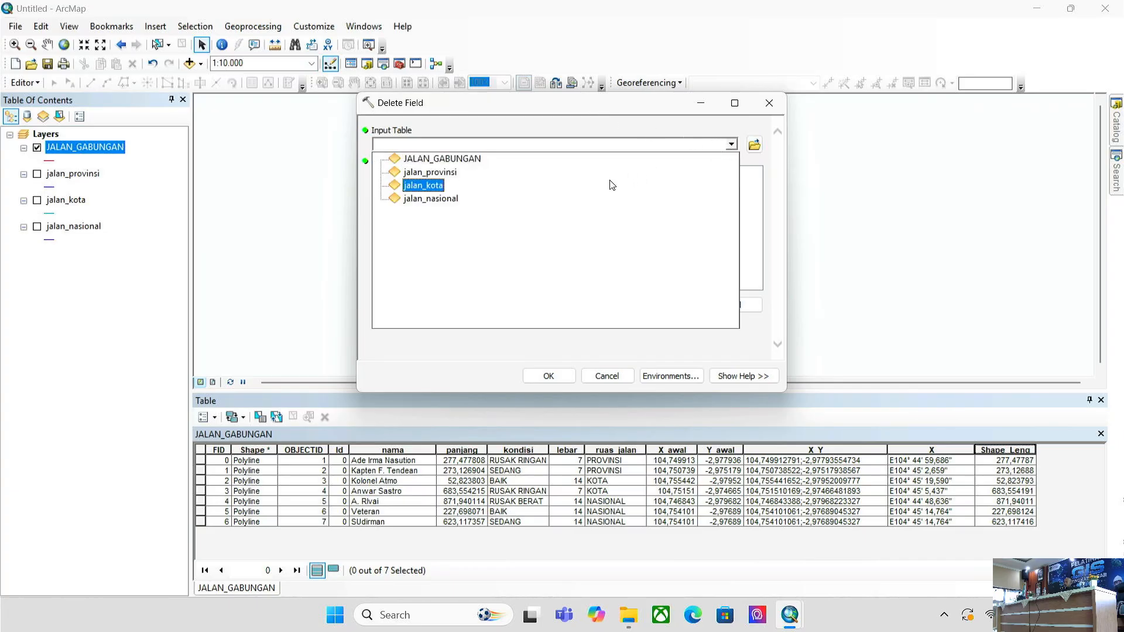
{"action": "left_click", "coordinate": [502, 158]}
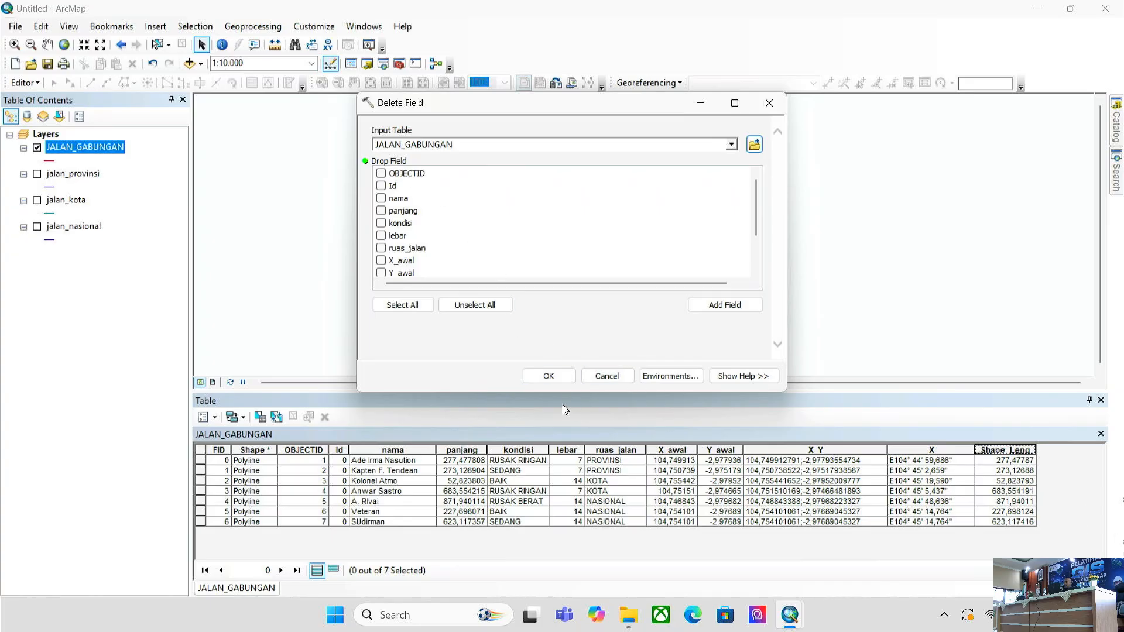
{"action": "left_click_drag", "start_coordinate": [570, 392], "coordinate": [573, 442]}
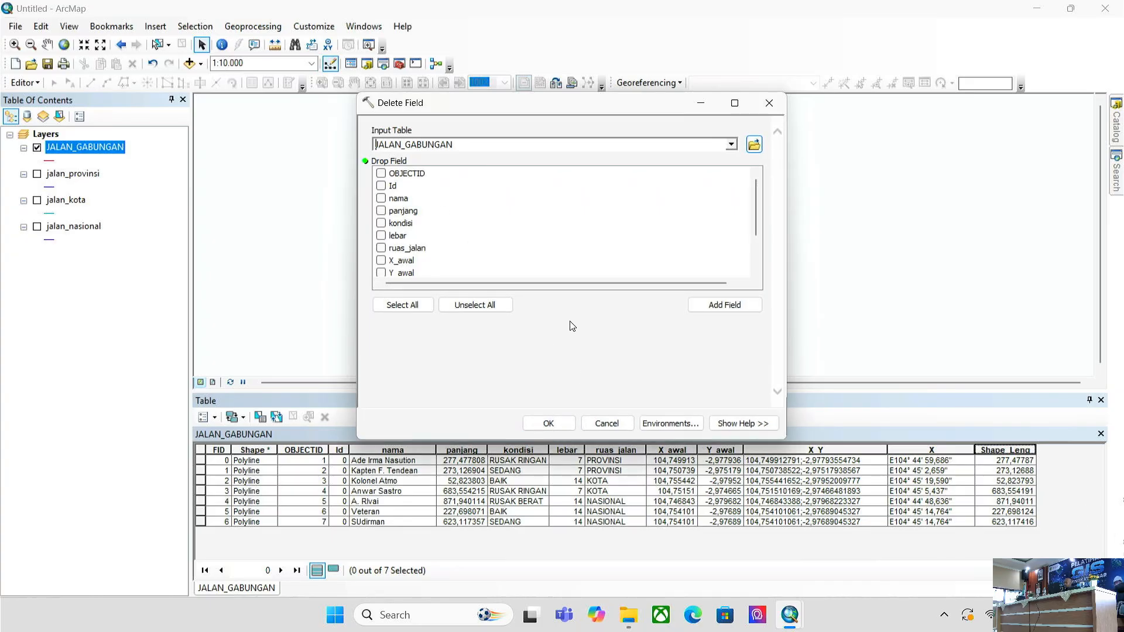
{"action": "left_click_drag", "start_coordinate": [579, 102], "coordinate": [474, 39]}
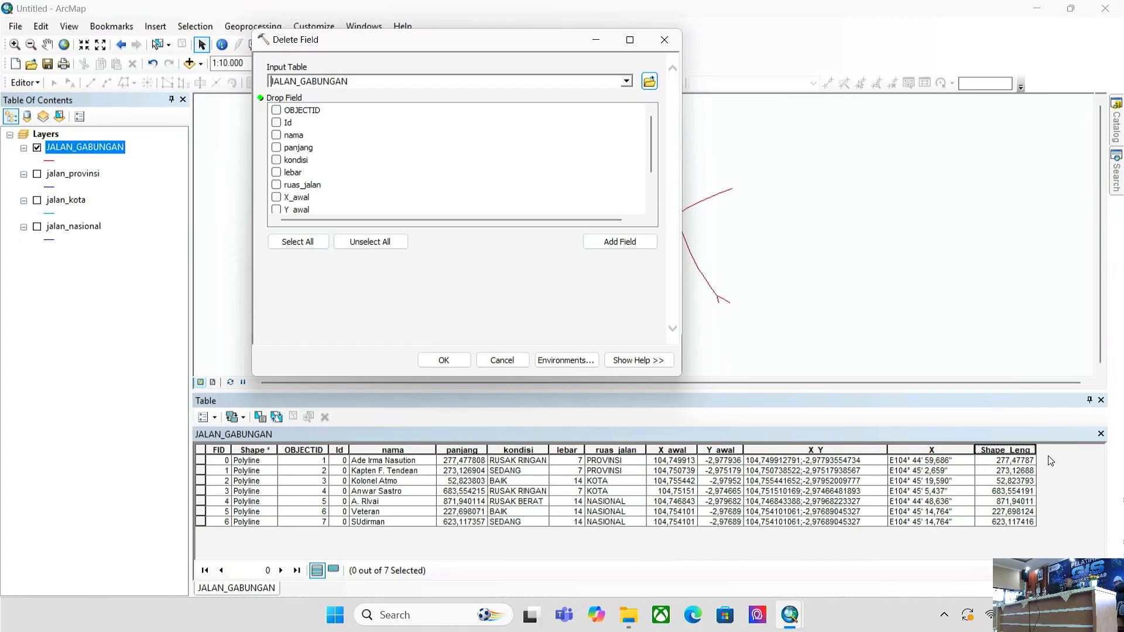
- Tick X_awal, Y_awal, X_Y, X and Shape_Leng, then close the tool without running it
{"action": "scroll", "coordinate": [277, 184], "scroll_direction": "down", "scroll_amount": 1}
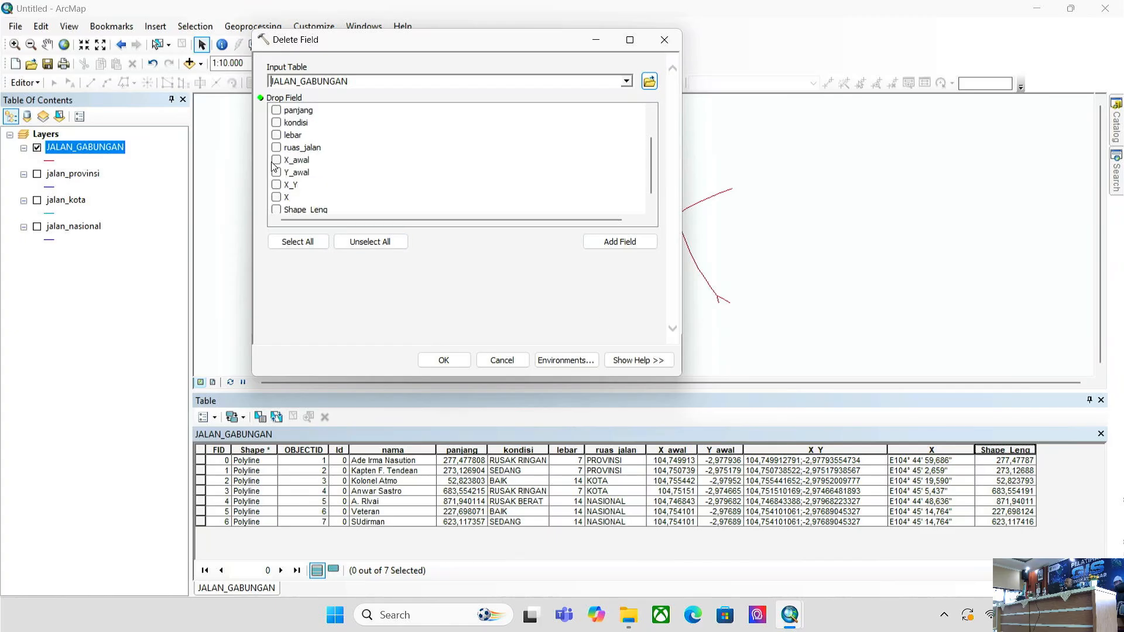
{"action": "left_click", "coordinate": [276, 160]}
{"action": "left_click", "coordinate": [277, 173]}
{"action": "left_click", "coordinate": [276, 185]}
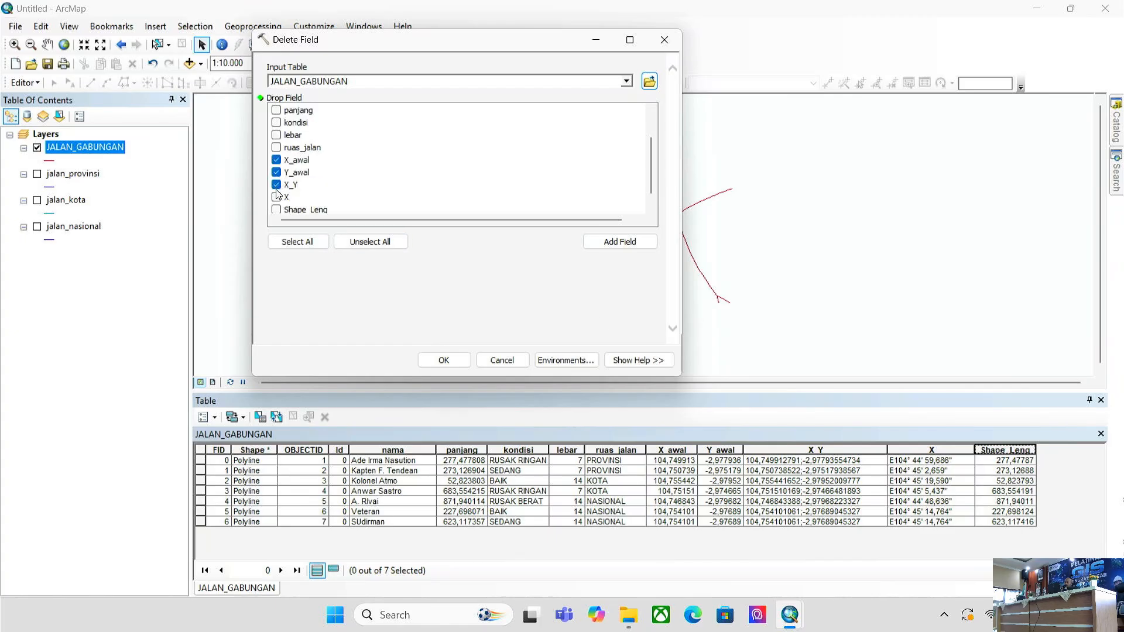
{"action": "left_click", "coordinate": [276, 198]}
{"action": "left_click", "coordinate": [277, 209]}
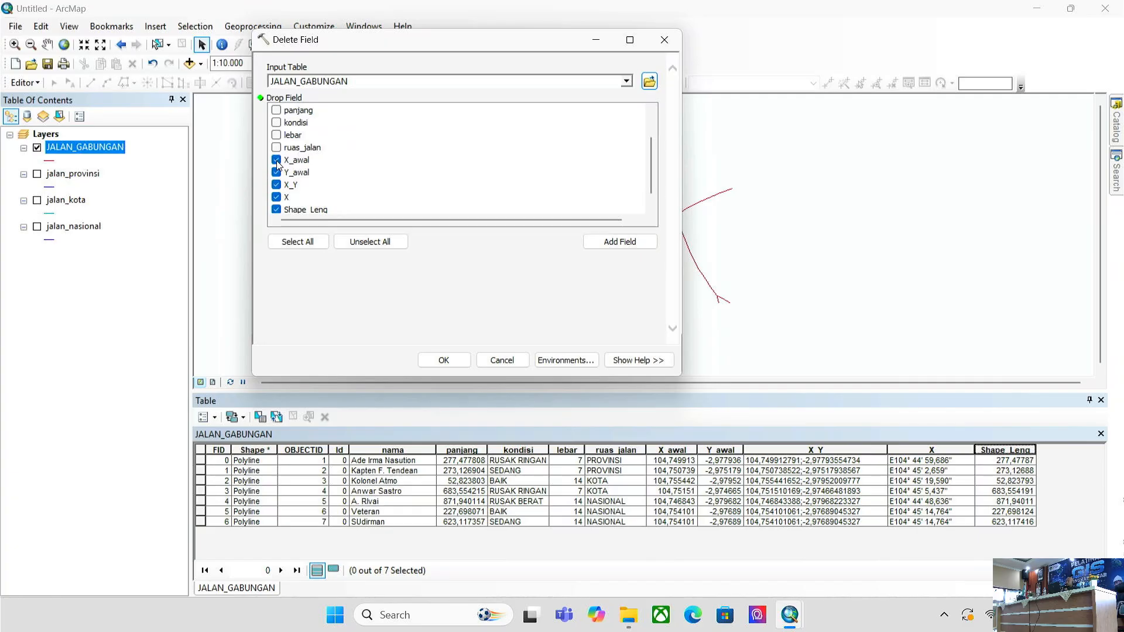
{"action": "scroll", "coordinate": [286, 164], "scroll_direction": "up", "scroll_amount": 1}
{"action": "scroll", "coordinate": [286, 164], "scroll_direction": "down", "scroll_amount": 1}
{"action": "scroll", "coordinate": [286, 162], "scroll_direction": "up", "scroll_amount": 1}
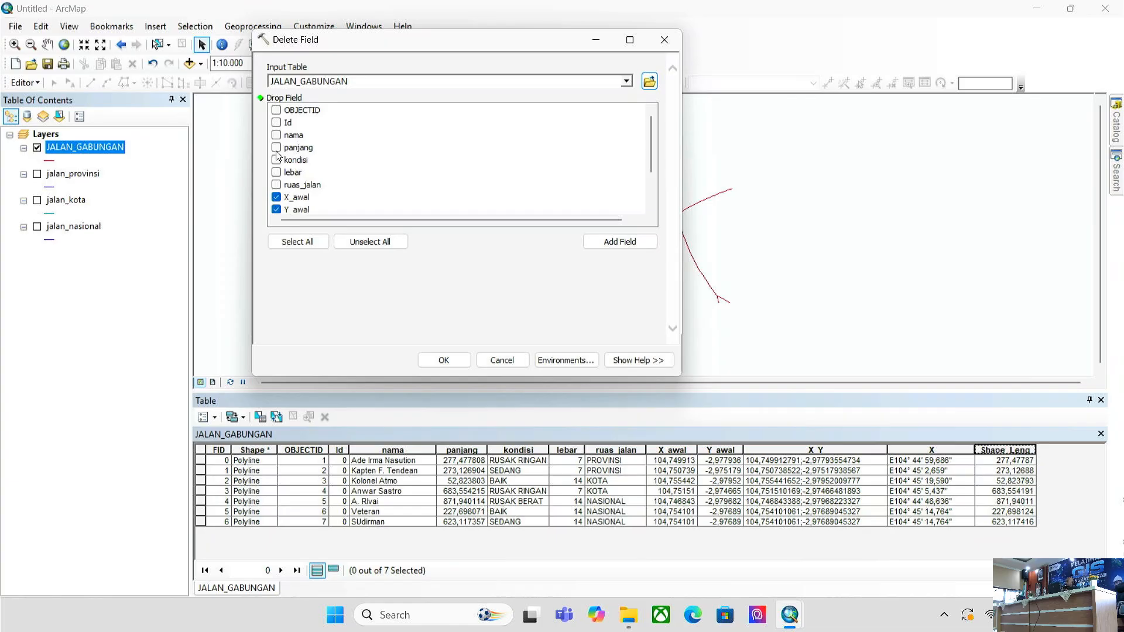
{"action": "left_click", "coordinate": [665, 39]}
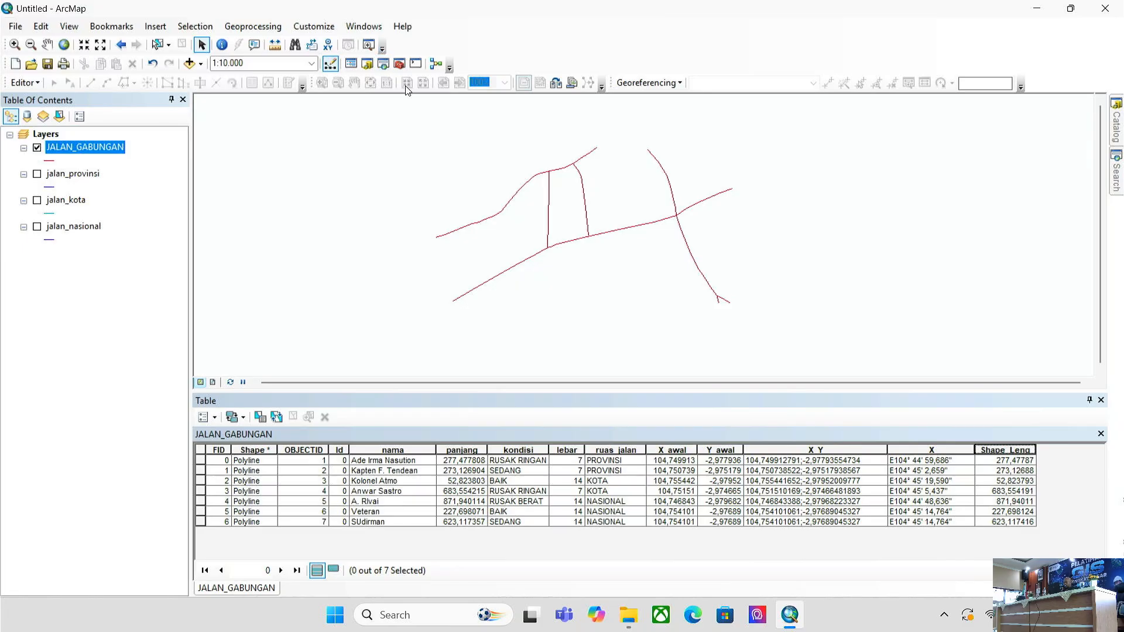
- Reopen Delete Field from the search results with JALAN_GABUNGAN as the input table
{"action": "key", "text": "ctrl+f"}
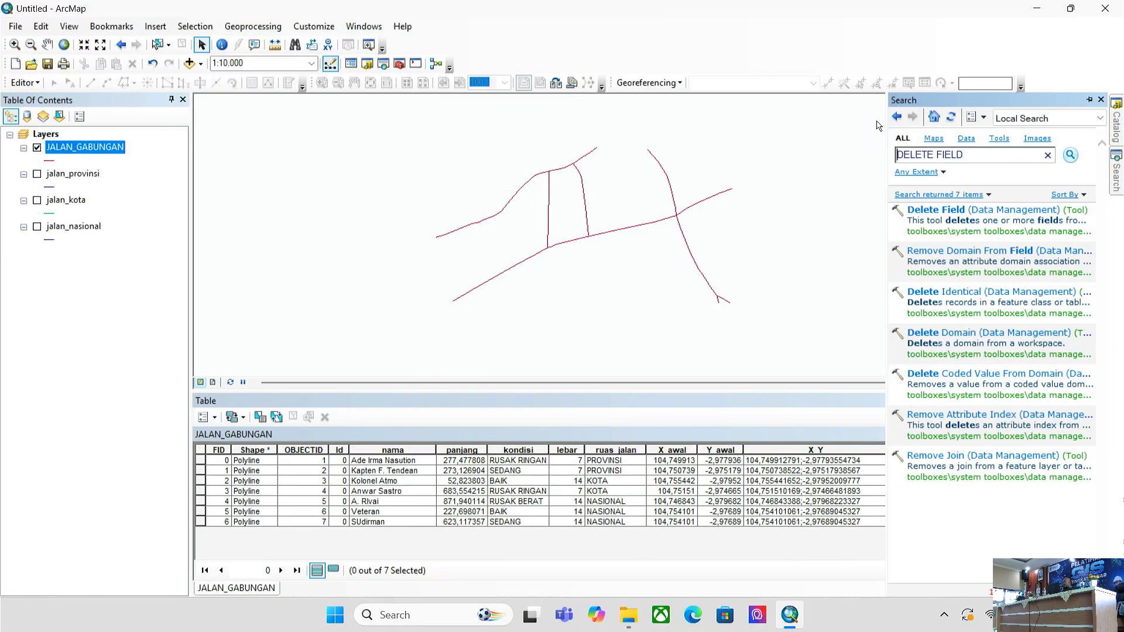
{"action": "left_click", "coordinate": [947, 210]}
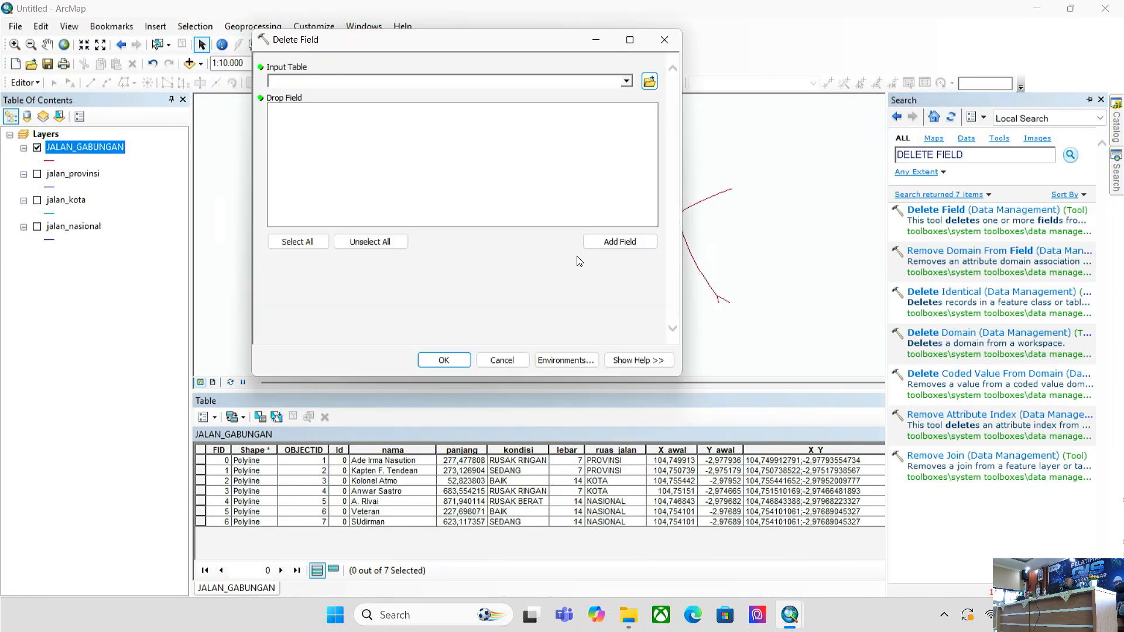
{"action": "left_click", "coordinate": [626, 82]}
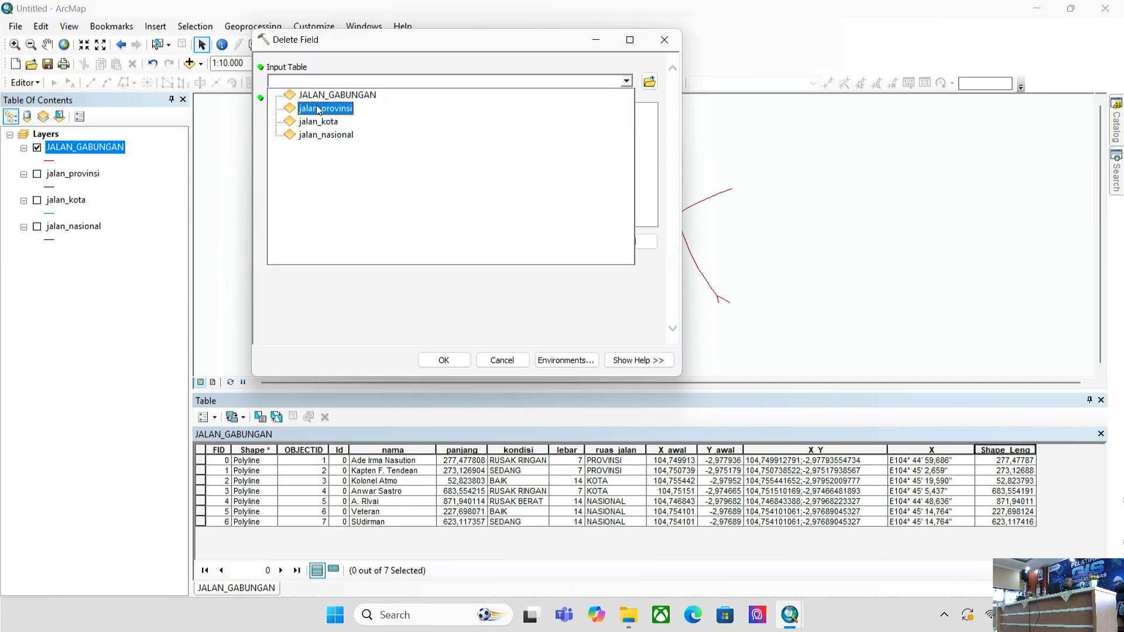
{"action": "left_click", "coordinate": [319, 92]}
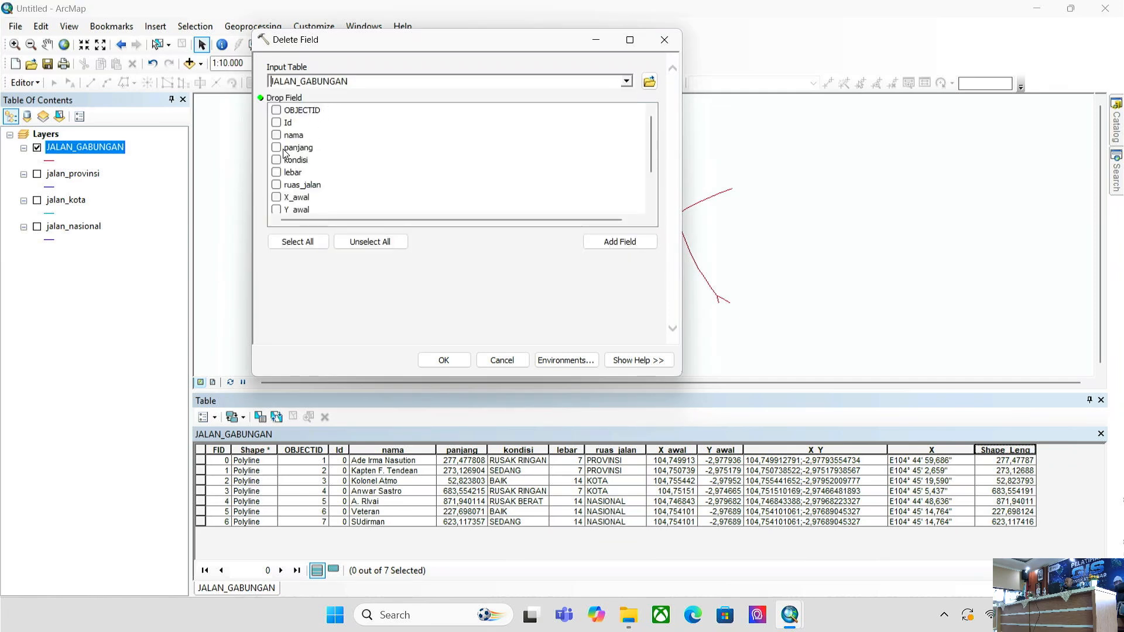
- Delete panjang, kondisi, lebar, ruas_jalan, X_awal, Y_awal, X_Y and OBJECTID fields
{"action": "left_click", "coordinate": [276, 147]}
{"action": "left_click", "coordinate": [276, 160]}
{"action": "left_click", "coordinate": [277, 172]}
{"action": "left_click", "coordinate": [277, 184]}
{"action": "left_click", "coordinate": [276, 197]}
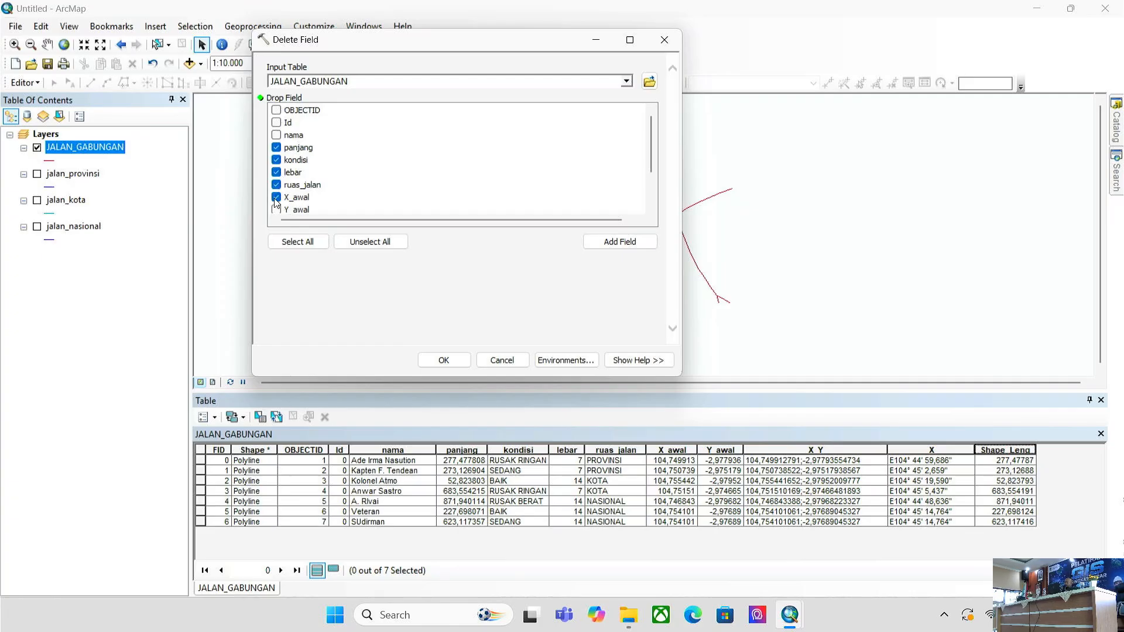
{"action": "left_click", "coordinate": [276, 209]}
{"action": "scroll", "coordinate": [277, 209], "scroll_direction": "down", "scroll_amount": 3}
{"action": "left_click", "coordinate": [277, 172]}
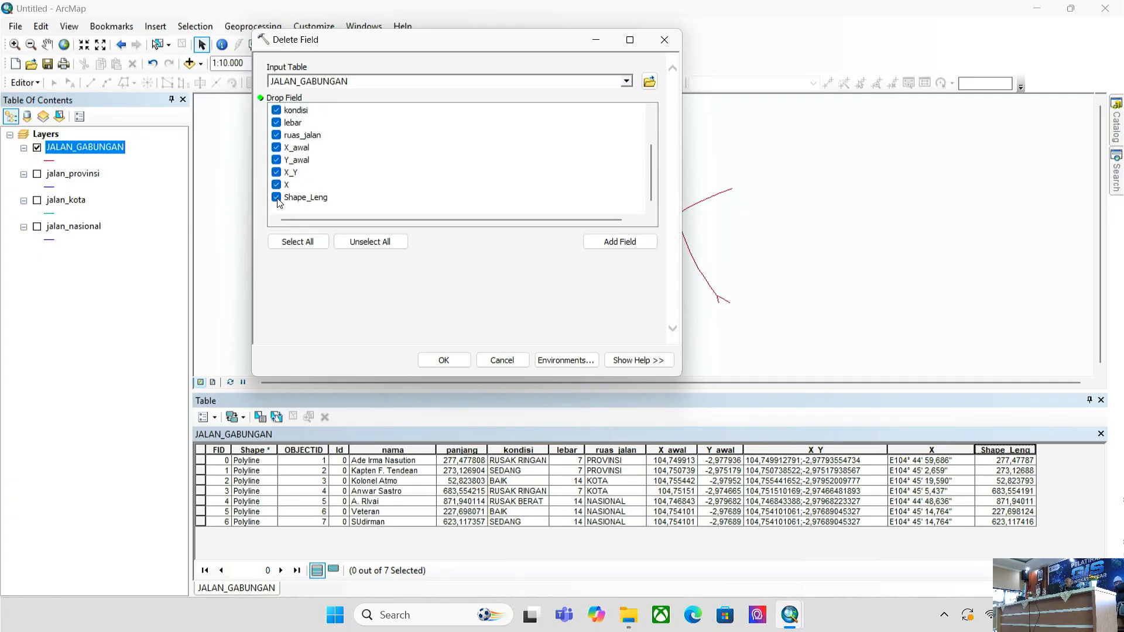
{"action": "scroll", "coordinate": [278, 197], "scroll_direction": "up", "scroll_amount": 3}
{"action": "left_click", "coordinate": [276, 111]}
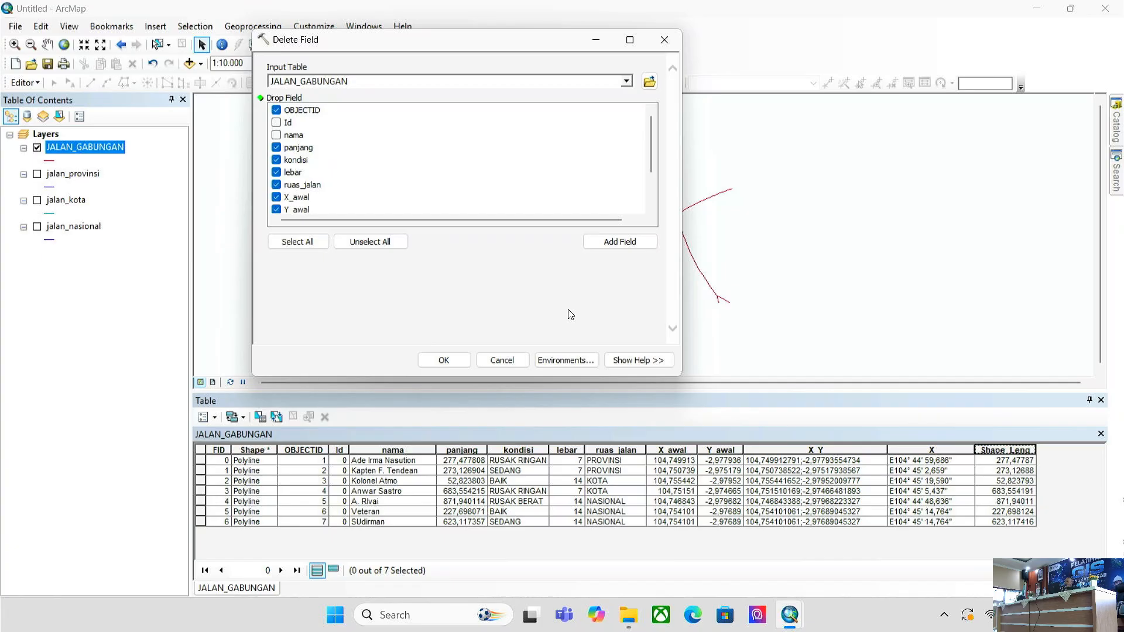
{"action": "left_click", "coordinate": [444, 360]}
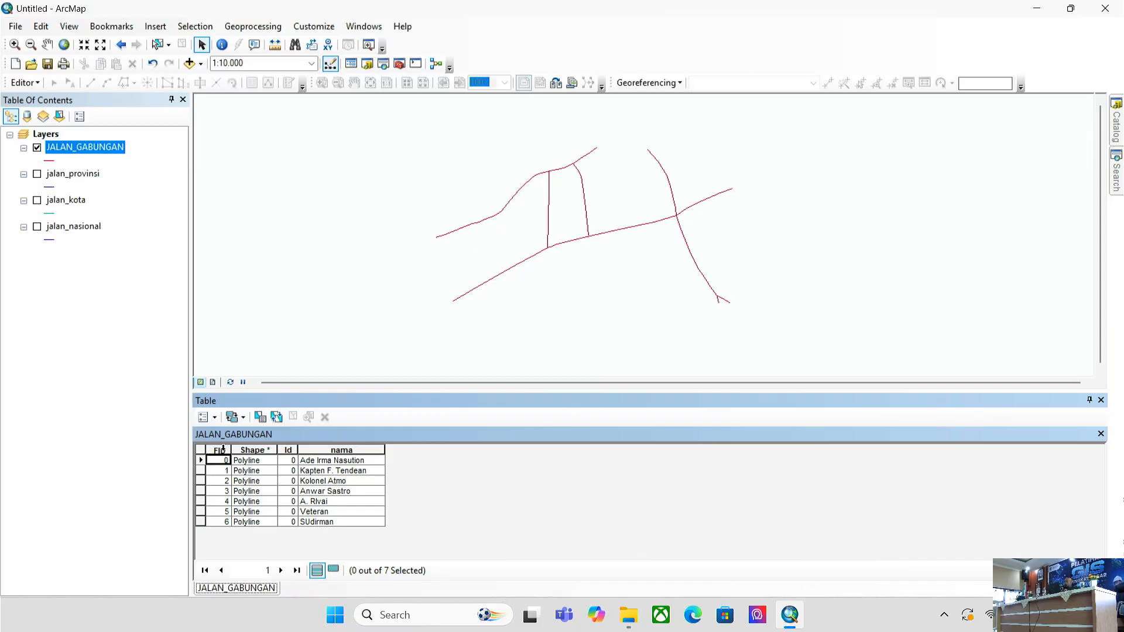
- Delete the Id field from the attribute table, leaving only FID, Shape and nama
{"action": "right_click", "coordinate": [262, 454]}
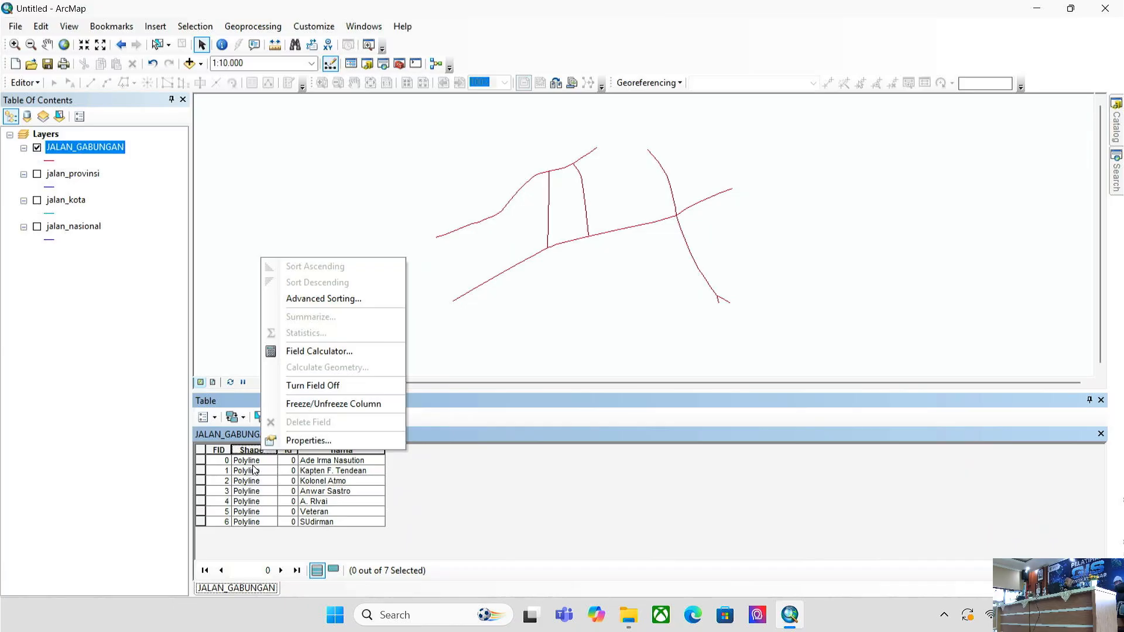
{"action": "right_click", "coordinate": [289, 452]}
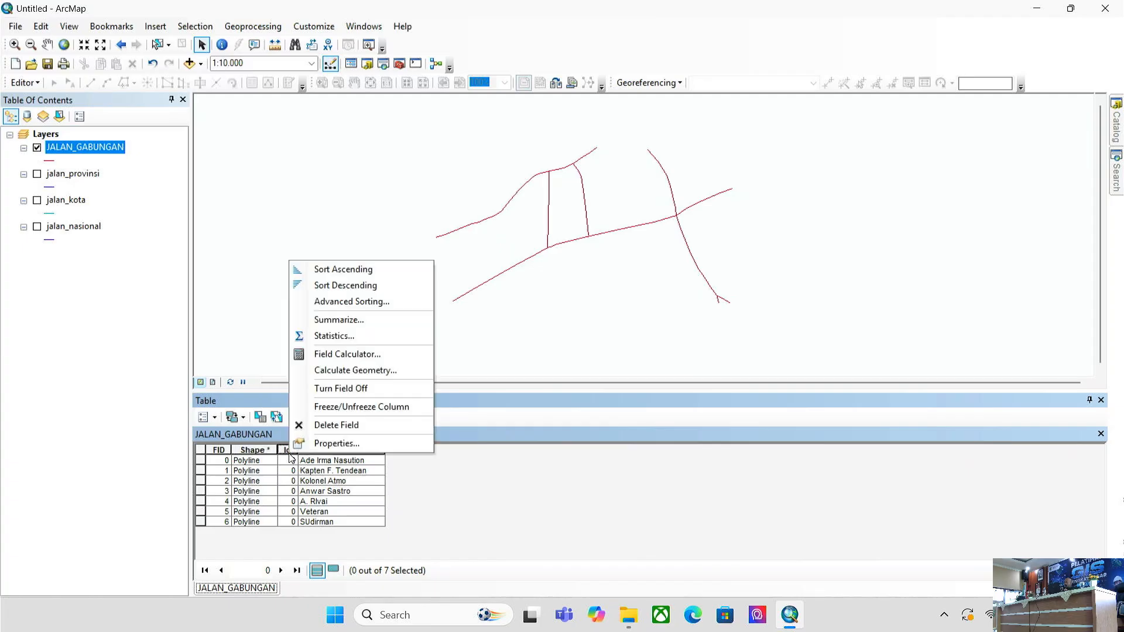
{"action": "left_click", "coordinate": [327, 426]}
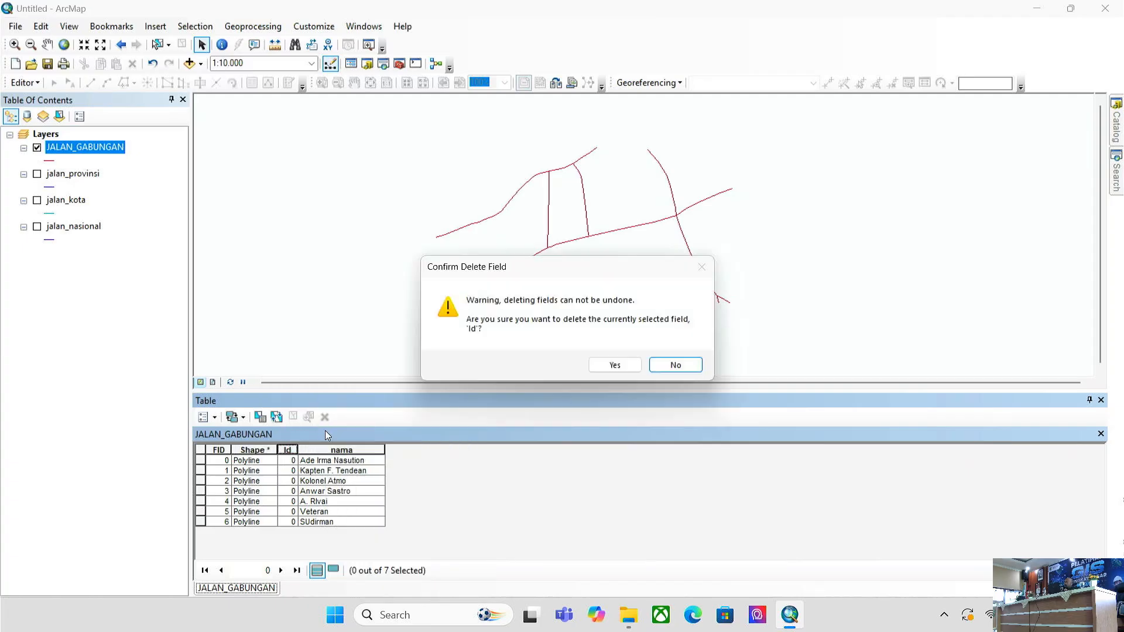
{"action": "left_click", "coordinate": [615, 365]}
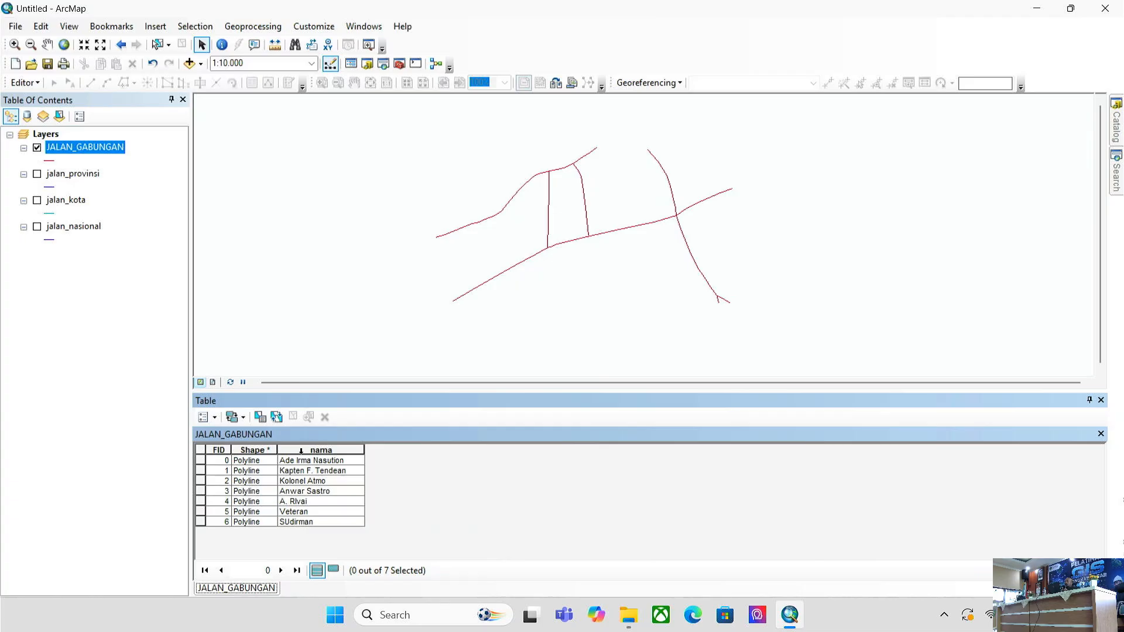
{"action": "right_click", "coordinate": [314, 450]}
{"action": "left_click", "coordinate": [544, 473]}
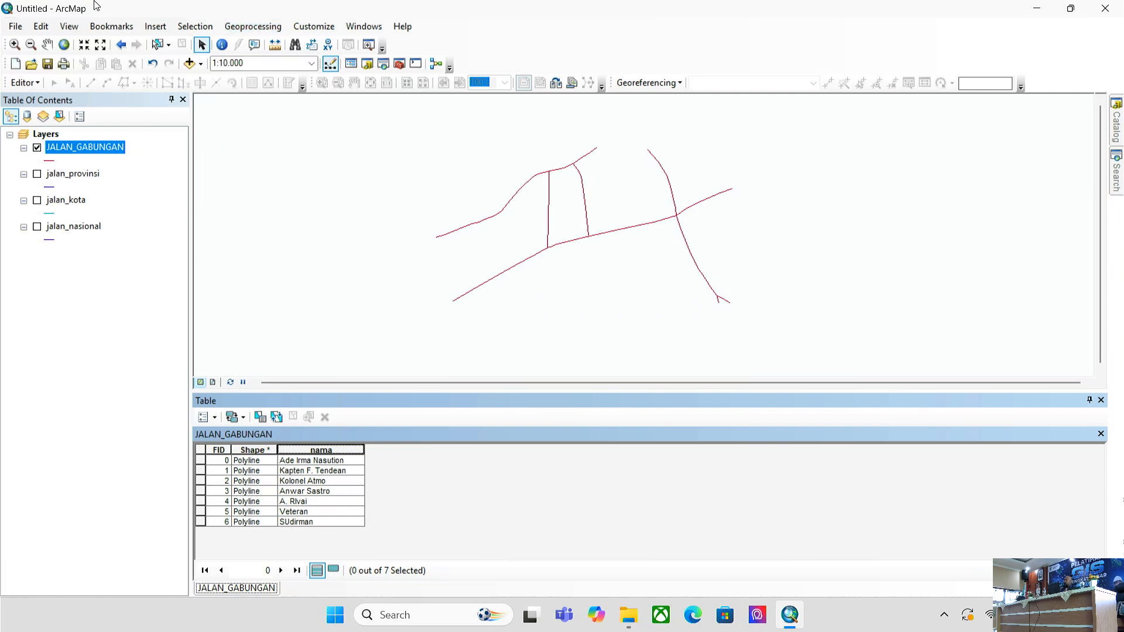
- Reopen the recent batch 2.mxd map, discarding changes to the untitled map
{"action": "left_click", "coordinate": [18, 27]}
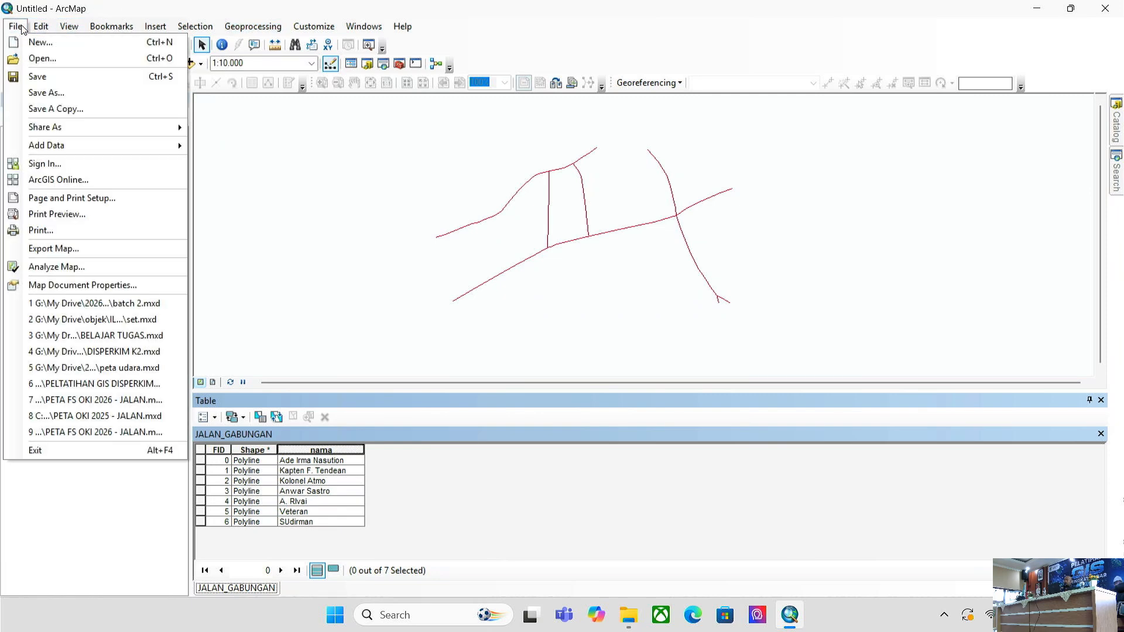
{"action": "left_click", "coordinate": [82, 305]}
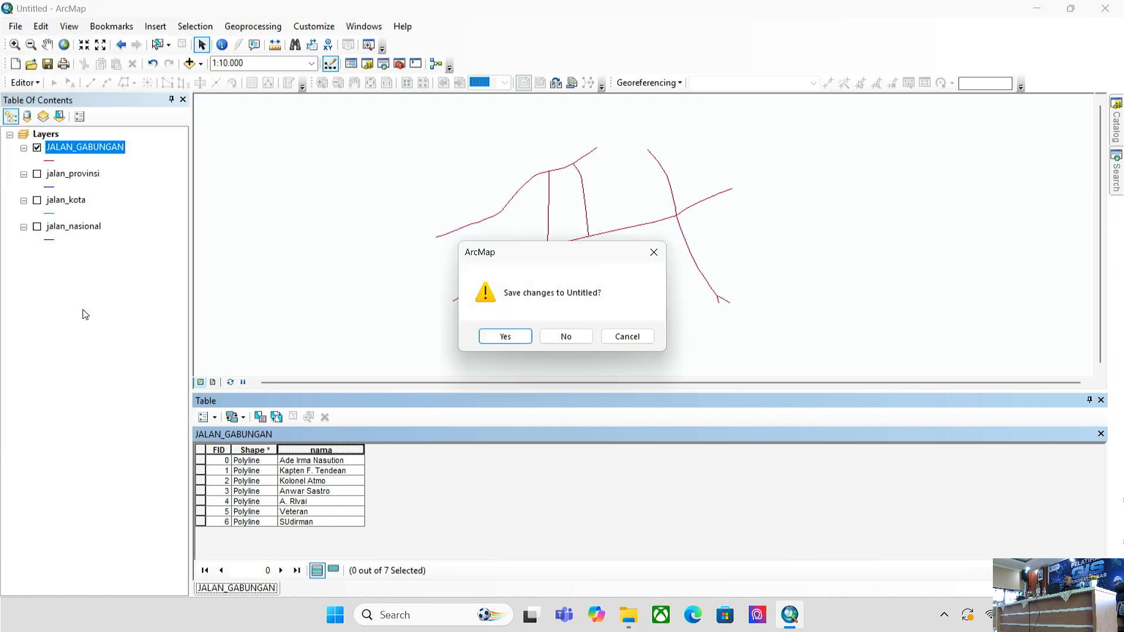
{"action": "left_click", "coordinate": [566, 337]}
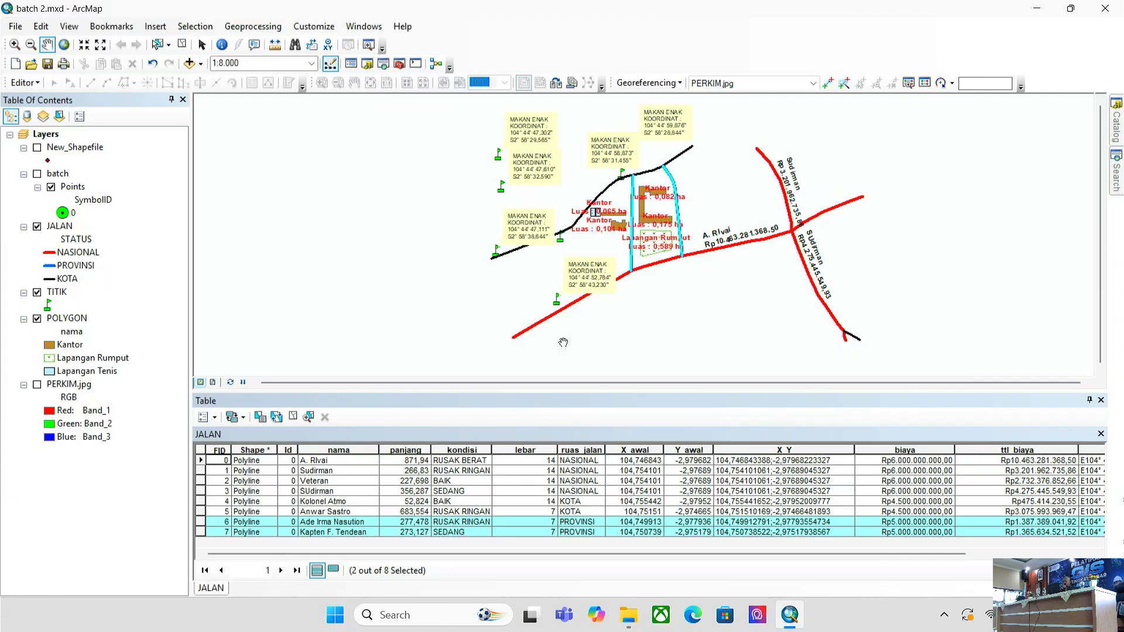
- Turn on the PERKIM.jpg satellite image and pan and zoom in to about 1:5.000
{"action": "left_click", "coordinate": [37, 385]}
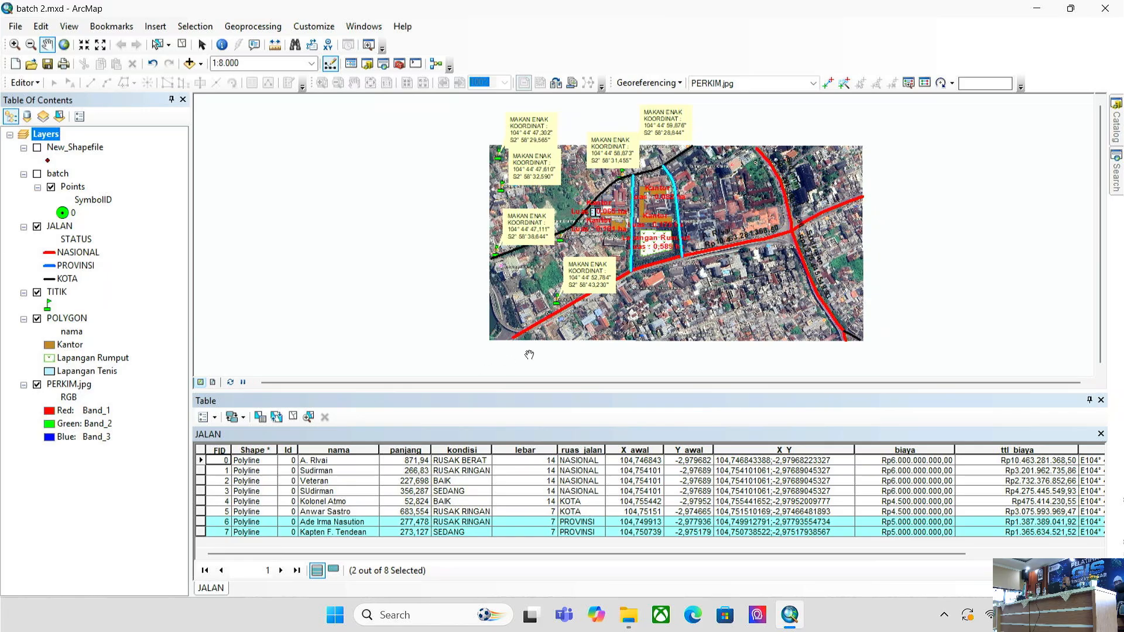
{"action": "left_click_drag", "start_coordinate": [654, 298], "coordinate": [473, 314]}
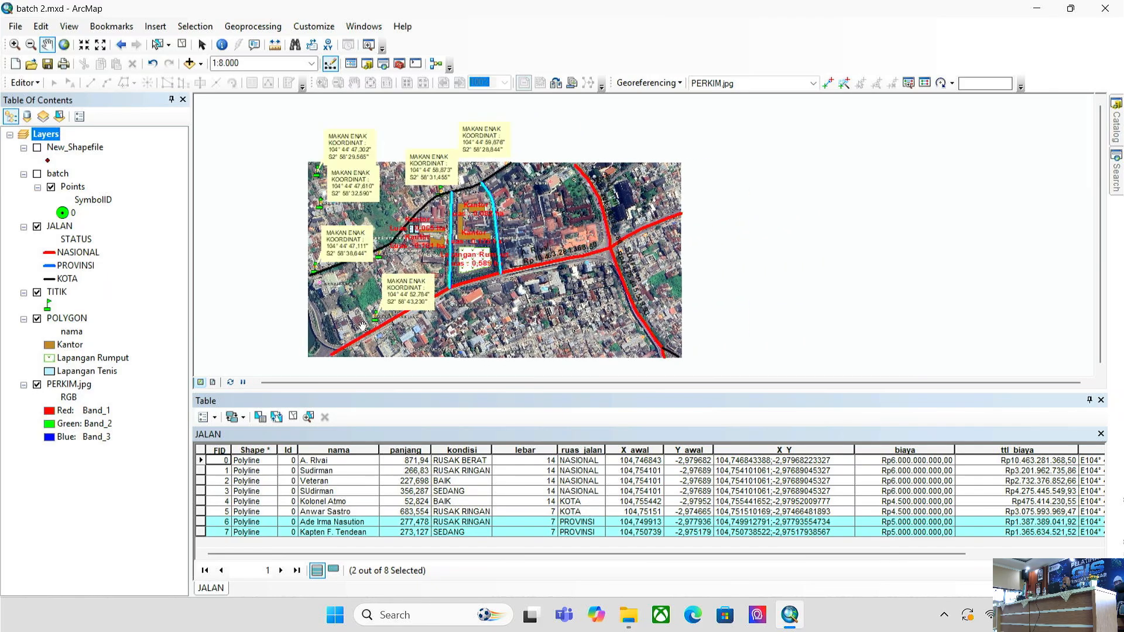
{"action": "left_click_drag", "start_coordinate": [362, 326], "coordinate": [424, 291]}
{"action": "scroll", "coordinate": [544, 233], "scroll_direction": "up", "scroll_amount": 1}
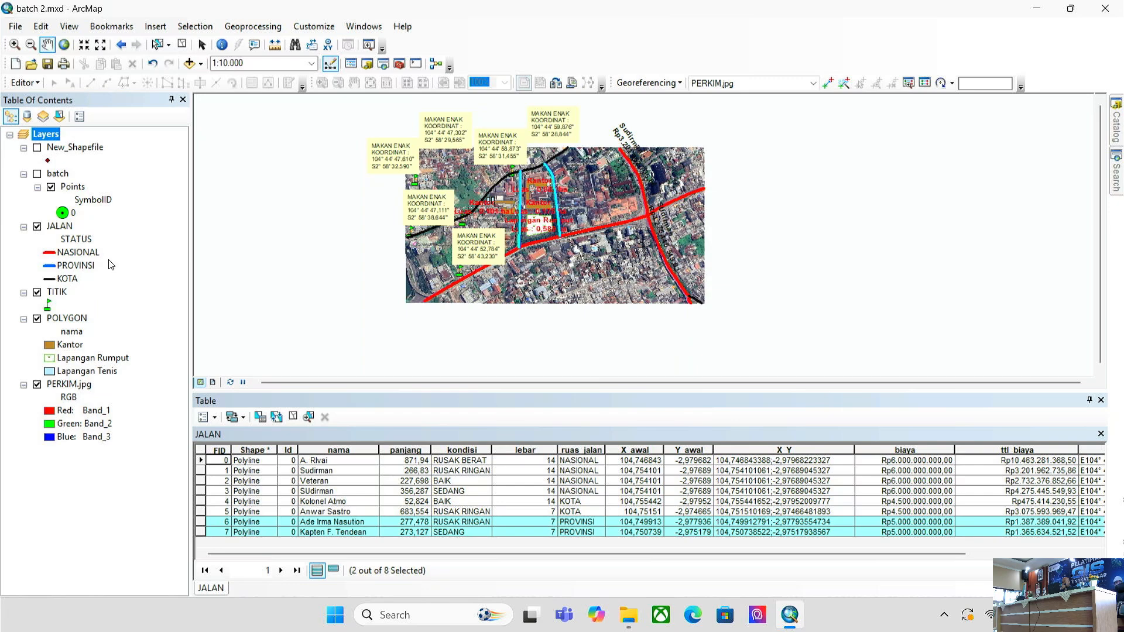
{"action": "scroll", "coordinate": [487, 269], "scroll_direction": "up", "scroll_amount": 2}
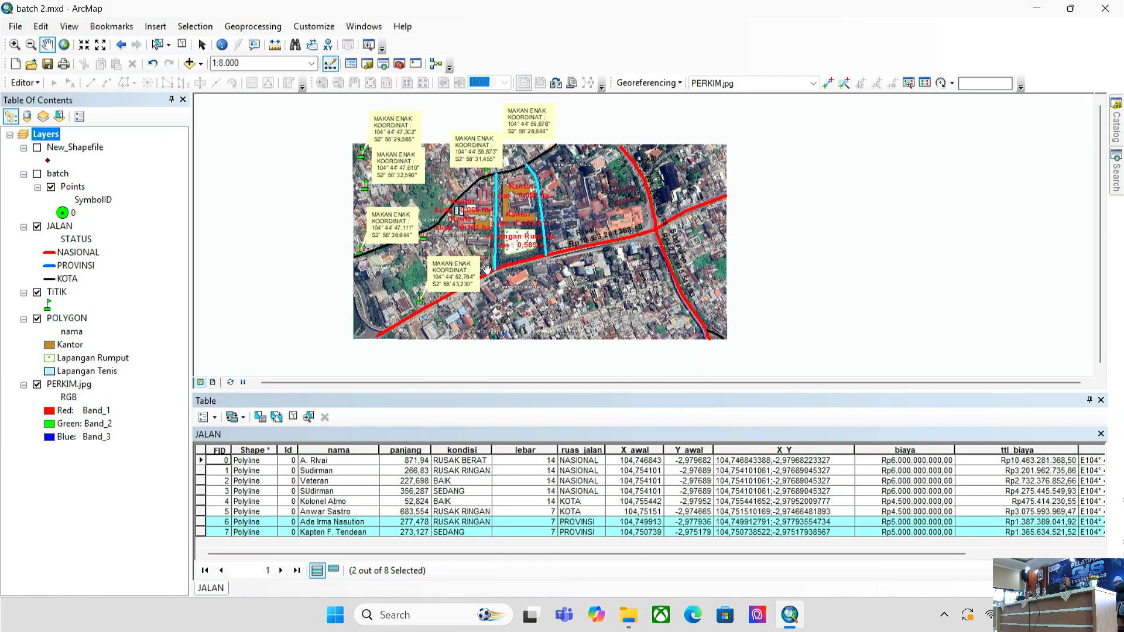
{"action": "scroll", "coordinate": [487, 270], "scroll_direction": "up", "scroll_amount": 2}
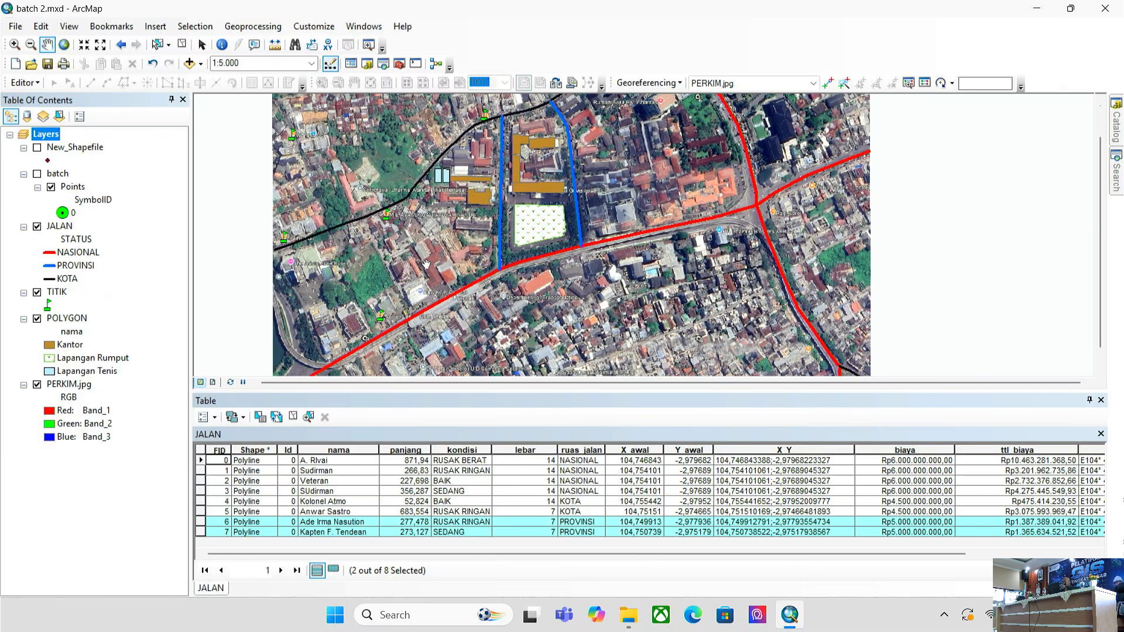
- Set the TITIK layer's label text size to 5 in its Labels properties
{"action": "right_click", "coordinate": [57, 294]}
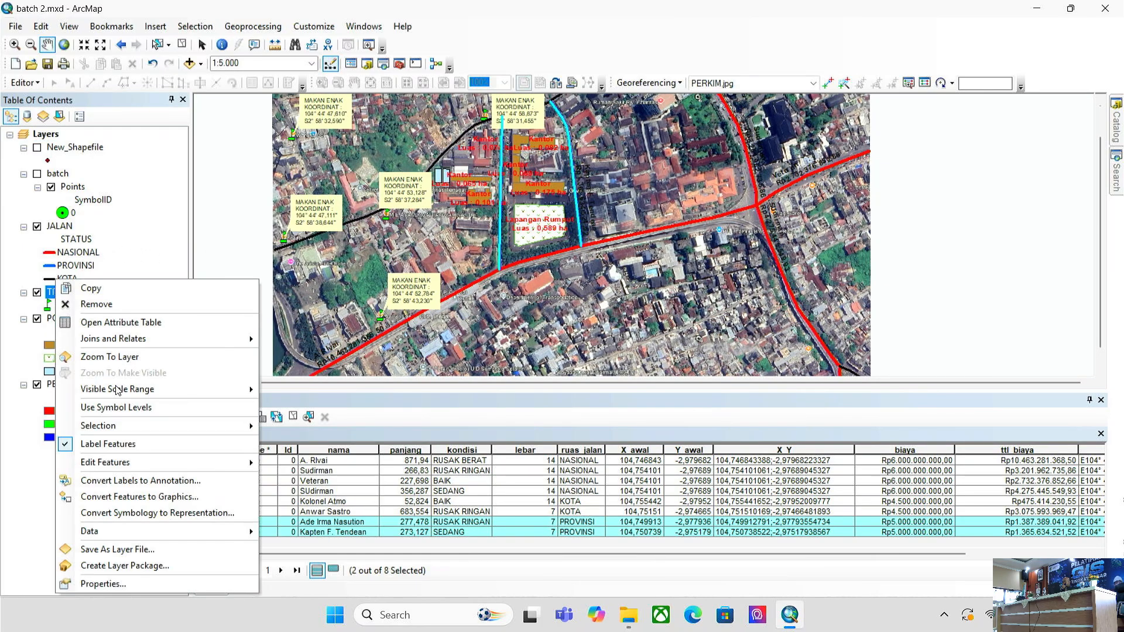
{"action": "left_click", "coordinate": [157, 584]}
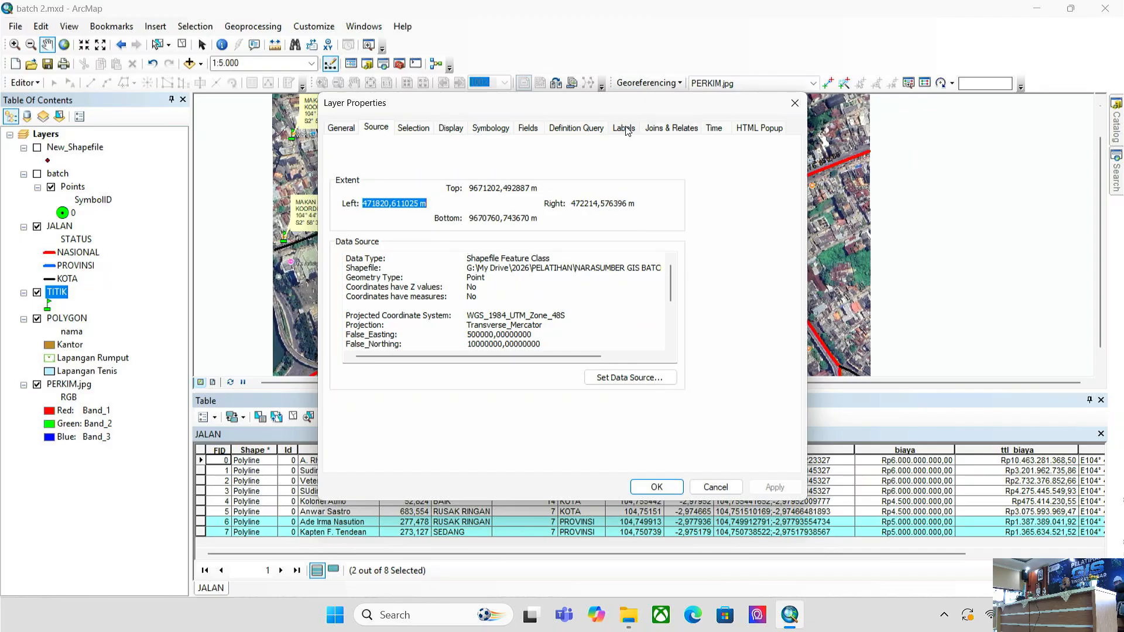
{"action": "left_click", "coordinate": [625, 128]}
{"action": "left_click", "coordinate": [644, 282]}
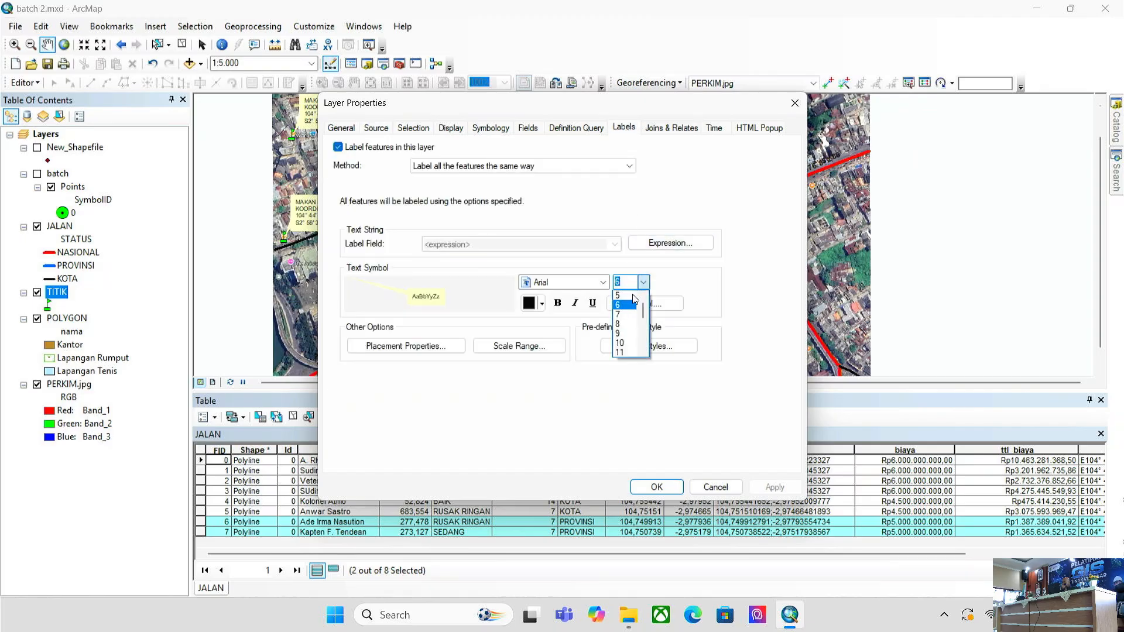
{"action": "left_click", "coordinate": [622, 294]}
{"action": "left_click", "coordinate": [785, 490]}
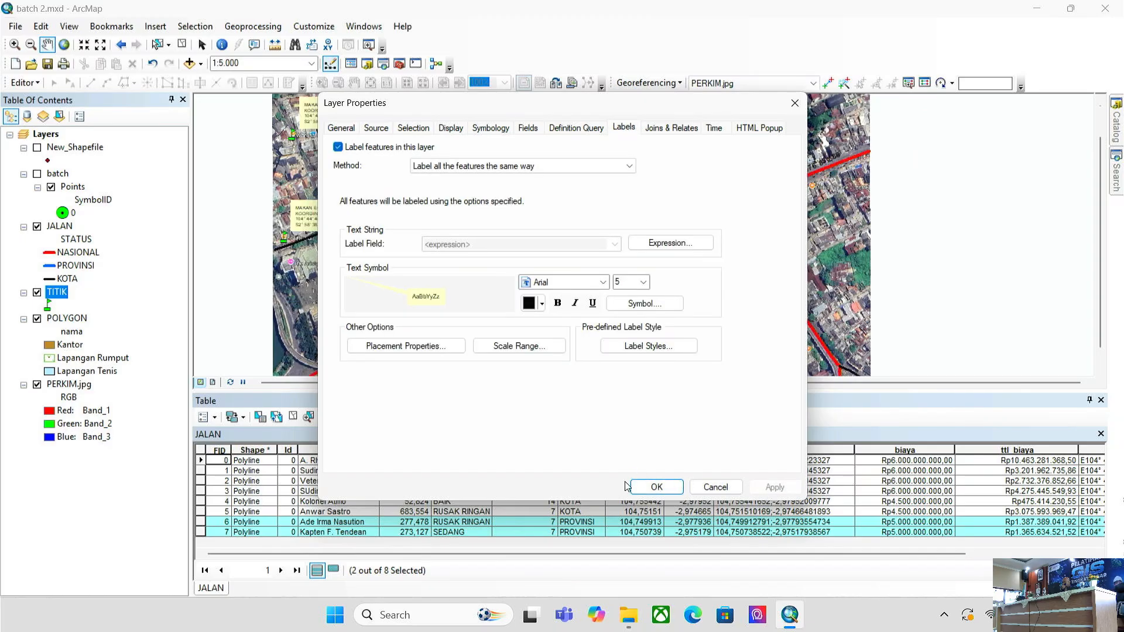
{"action": "left_click", "coordinate": [657, 487]}
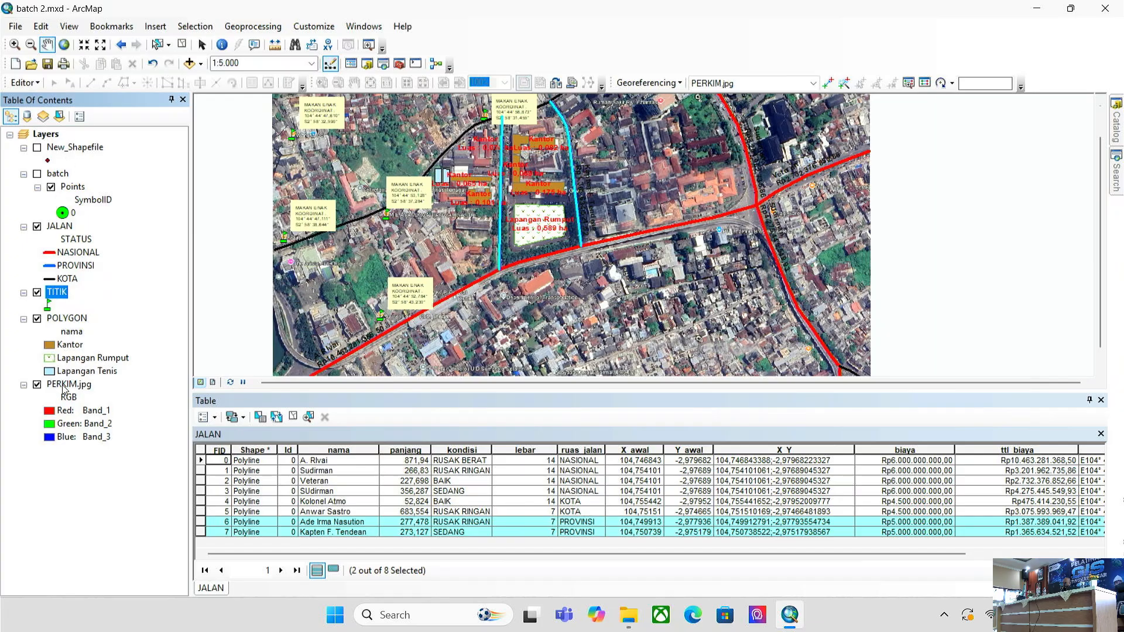
- Apply the rounded banner predefined label style to the JALAN road labels
{"action": "right_click", "coordinate": [69, 212]}
{"action": "left_click", "coordinate": [65, 226]}
{"action": "right_click", "coordinate": [64, 226]}
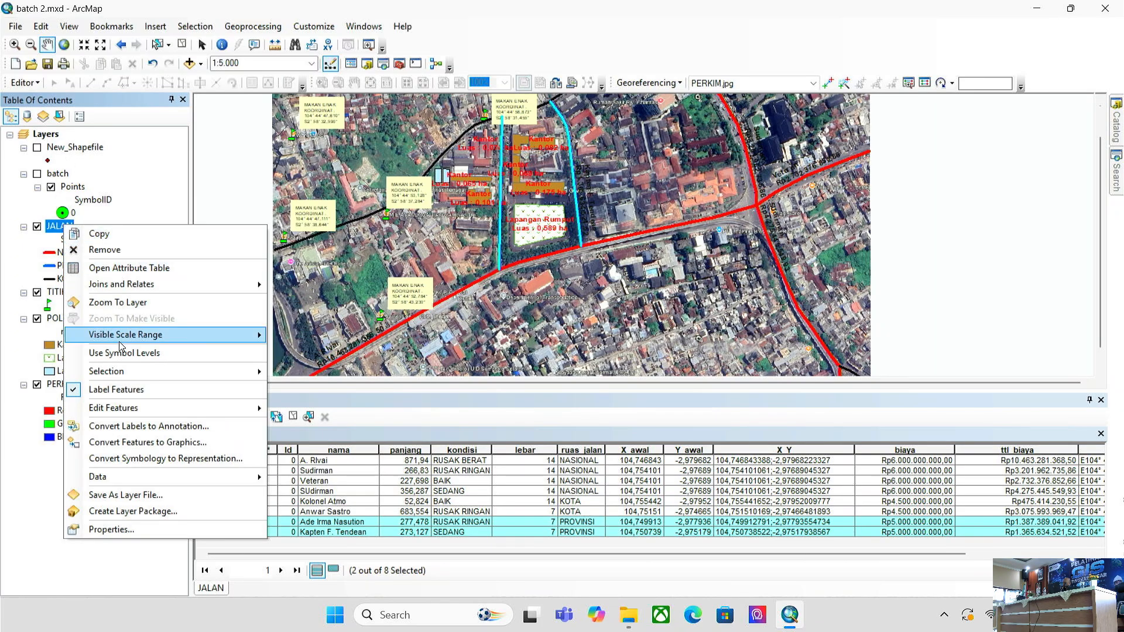
{"action": "left_click", "coordinate": [217, 529]}
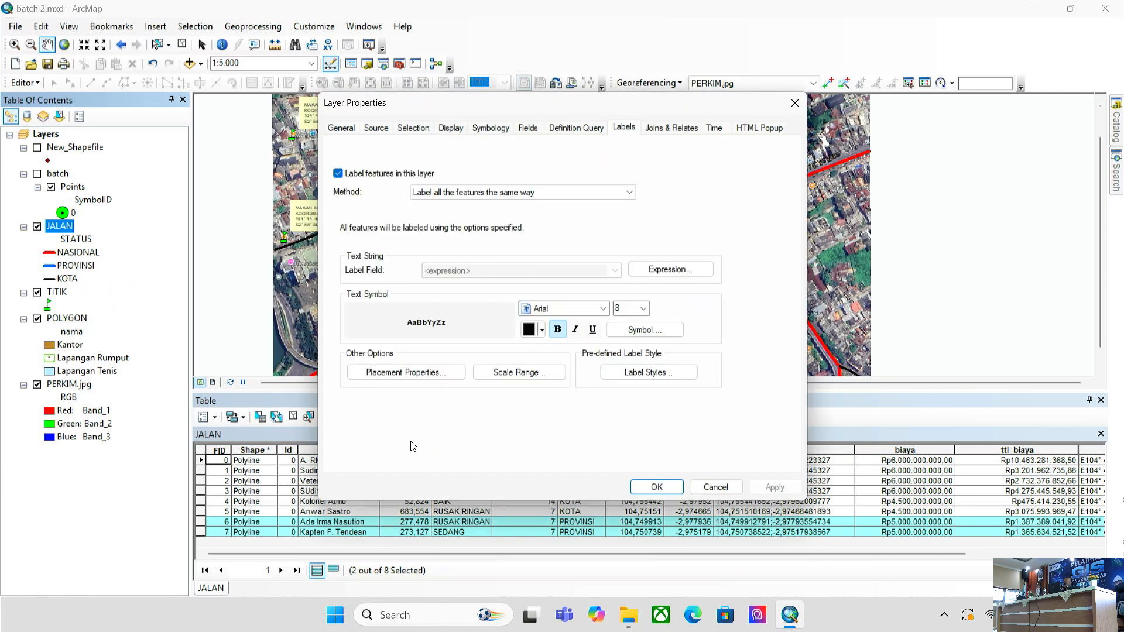
{"action": "left_click", "coordinate": [648, 373]}
{"action": "scroll", "coordinate": [498, 331], "scroll_direction": "down", "scroll_amount": 5}
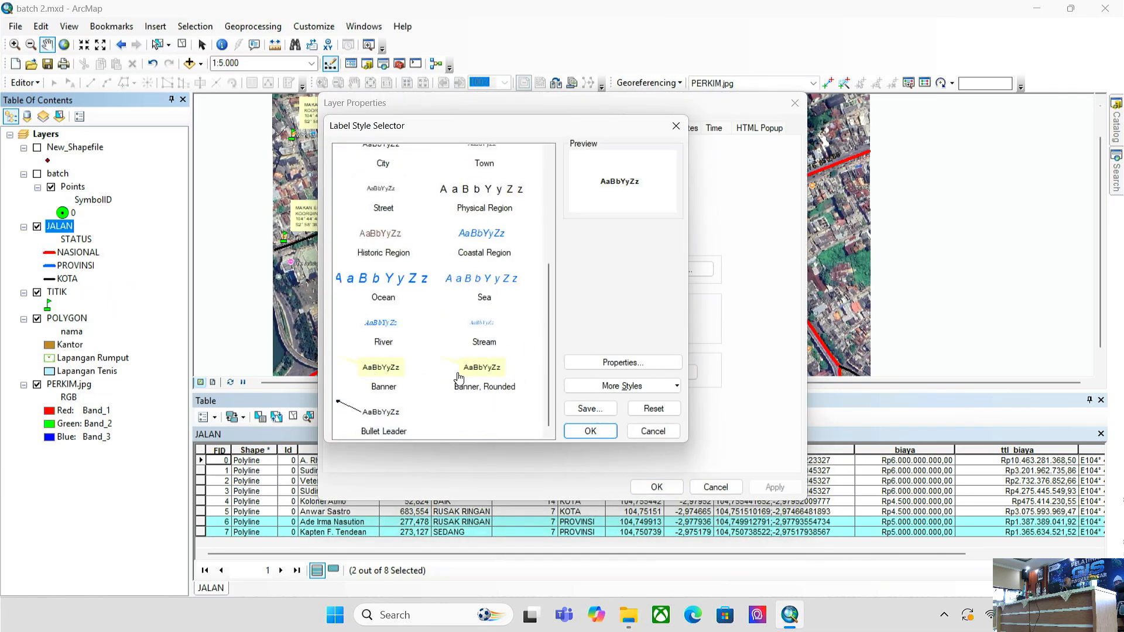
{"action": "left_click", "coordinate": [457, 378]}
{"action": "left_click", "coordinate": [592, 432]}
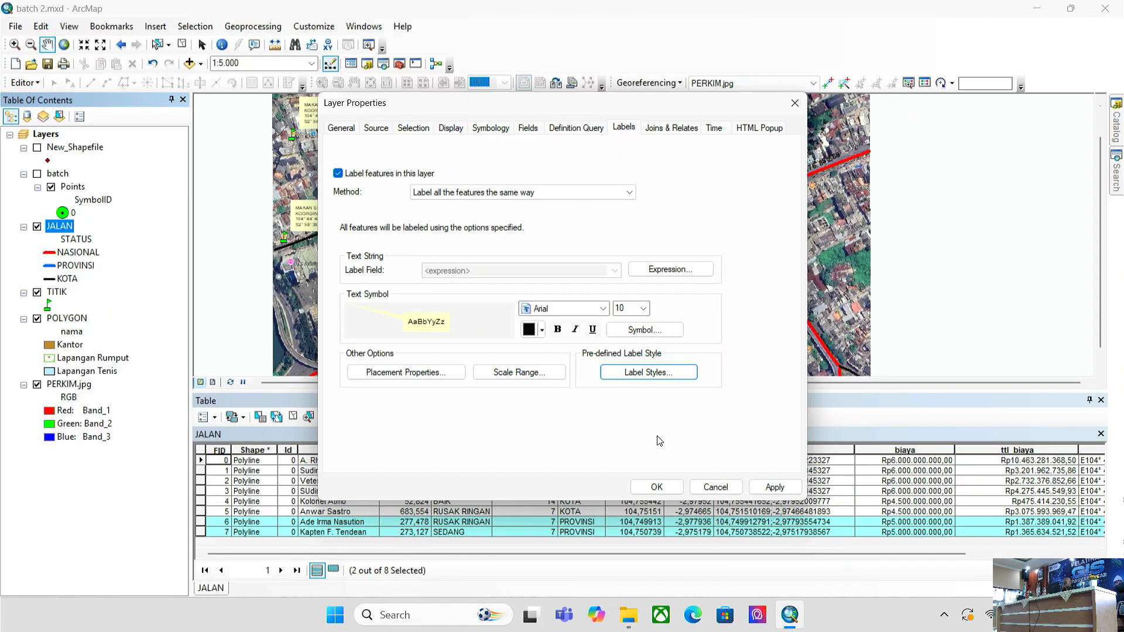
{"action": "left_click", "coordinate": [755, 489]}
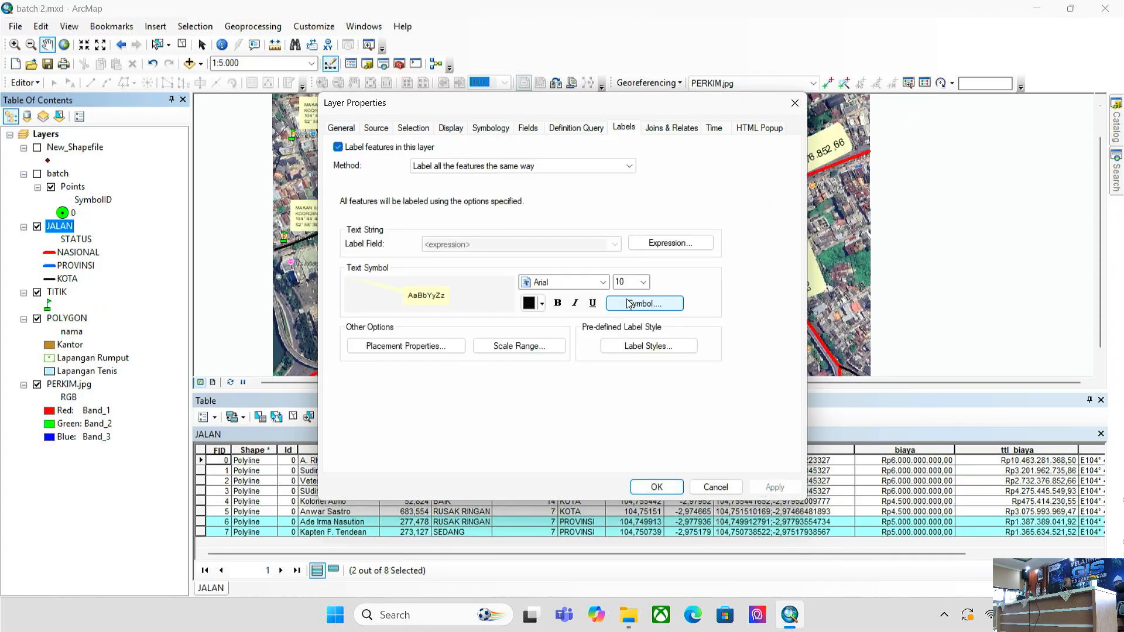
- Inspect the label style's text symbol settings (mask, advanced, formatted) and close without changes
{"action": "left_click", "coordinate": [645, 345]}
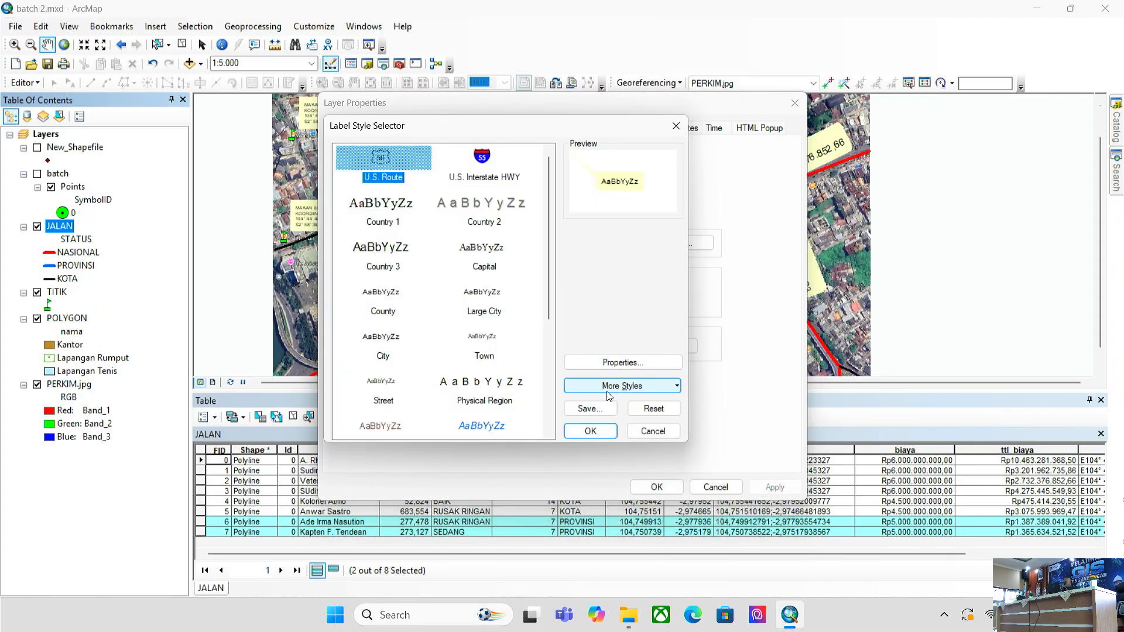
{"action": "left_click", "coordinate": [623, 366]}
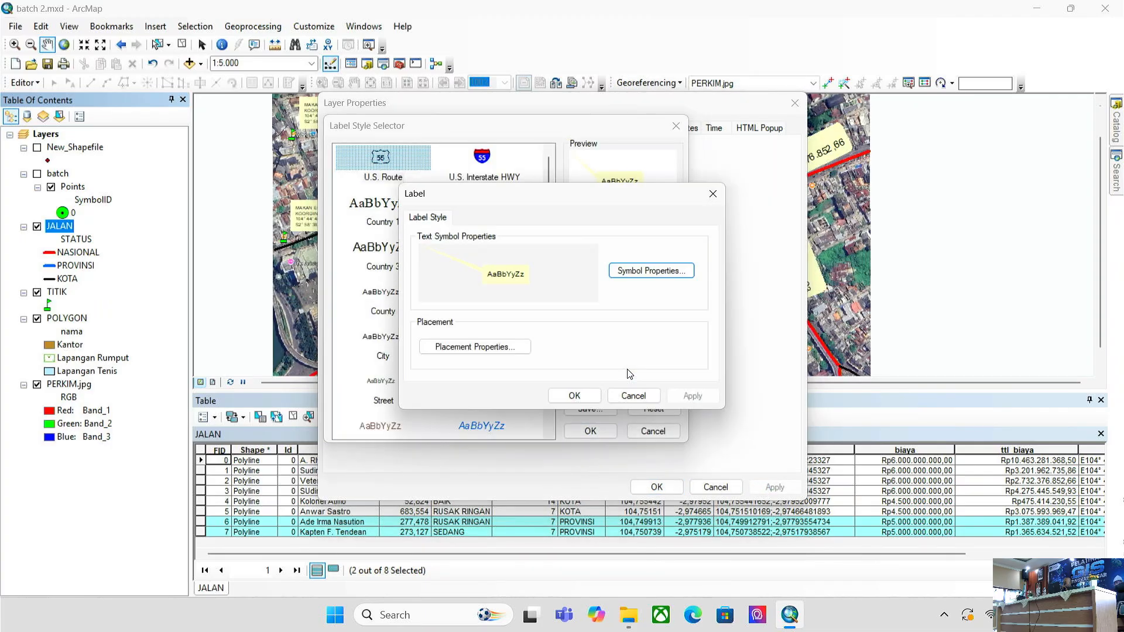
{"action": "left_click", "coordinate": [651, 270]}
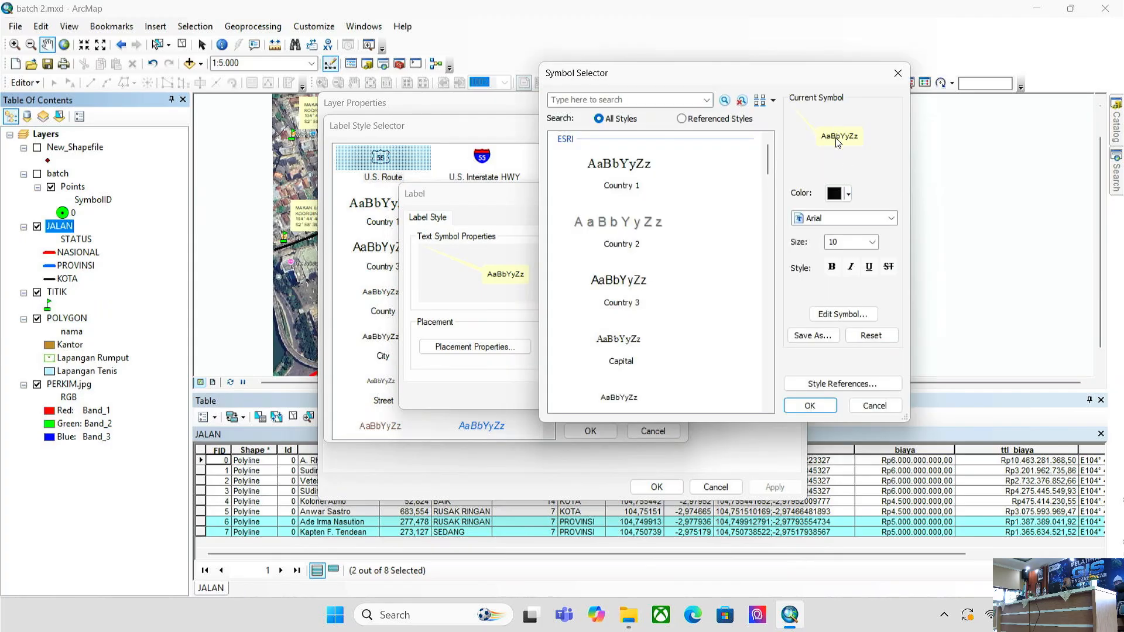
{"action": "left_click", "coordinate": [842, 315]}
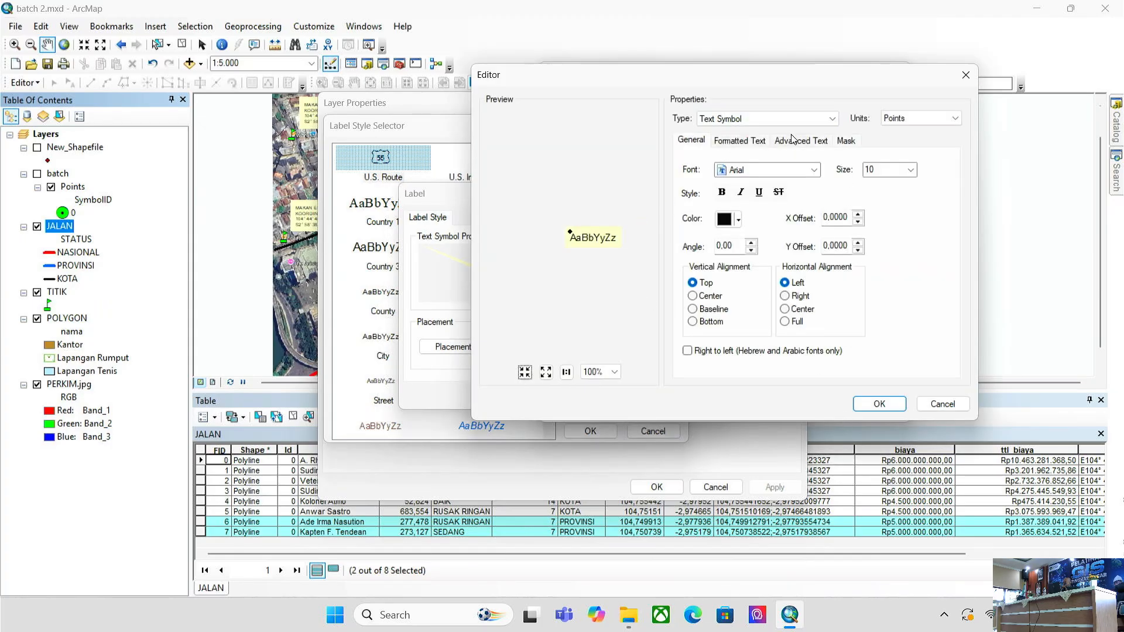
{"action": "left_click", "coordinate": [849, 140]}
{"action": "left_click", "coordinate": [800, 140]}
{"action": "left_click", "coordinate": [740, 140]}
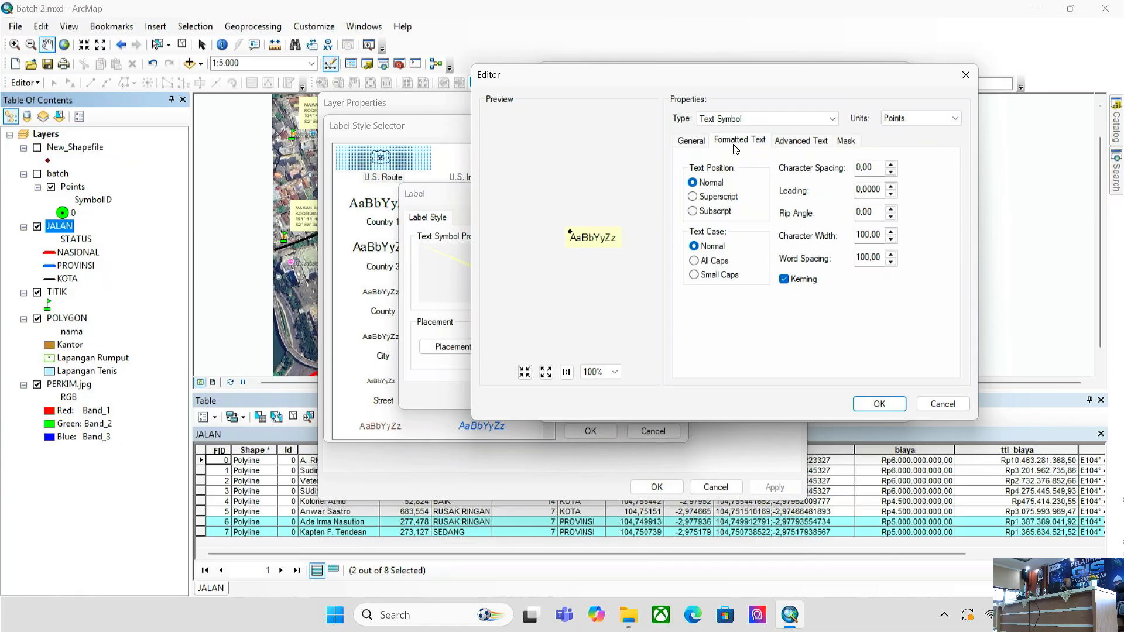
{"action": "left_click", "coordinate": [700, 143]}
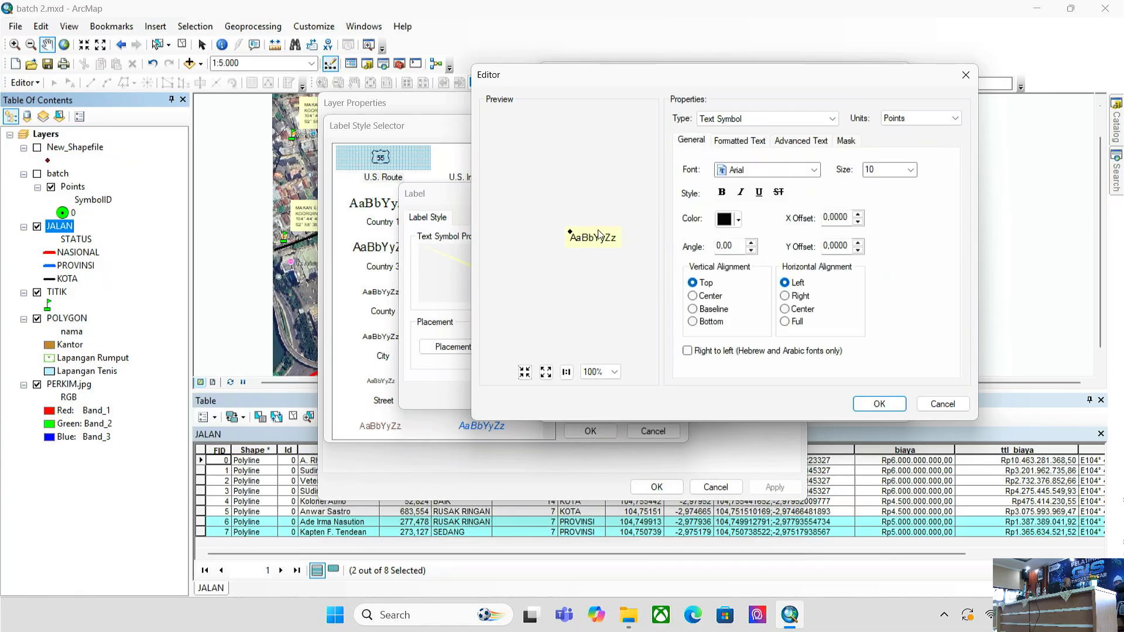
{"action": "left_click", "coordinate": [937, 403]}
{"action": "left_click", "coordinate": [874, 404]}
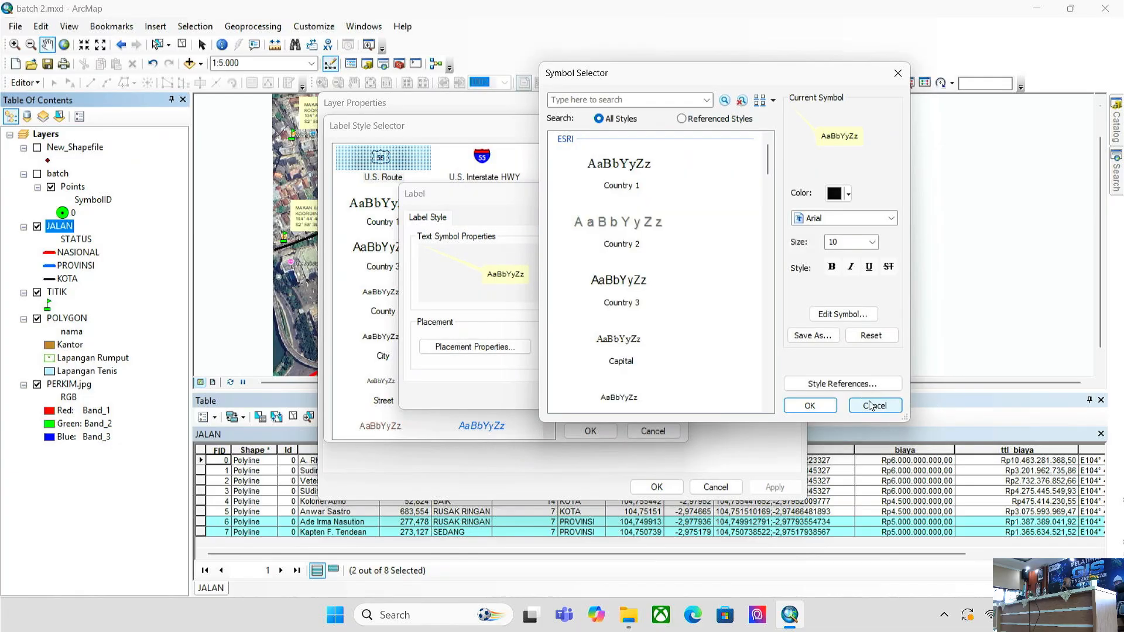
{"action": "left_click", "coordinate": [634, 396]}
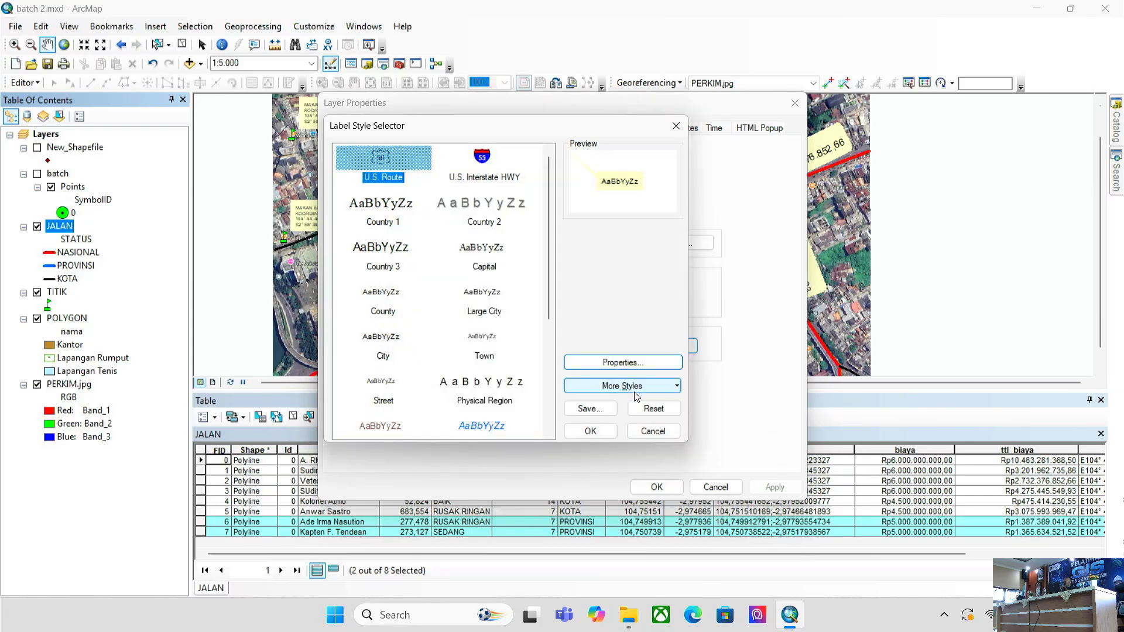
{"action": "left_click", "coordinate": [650, 432]}
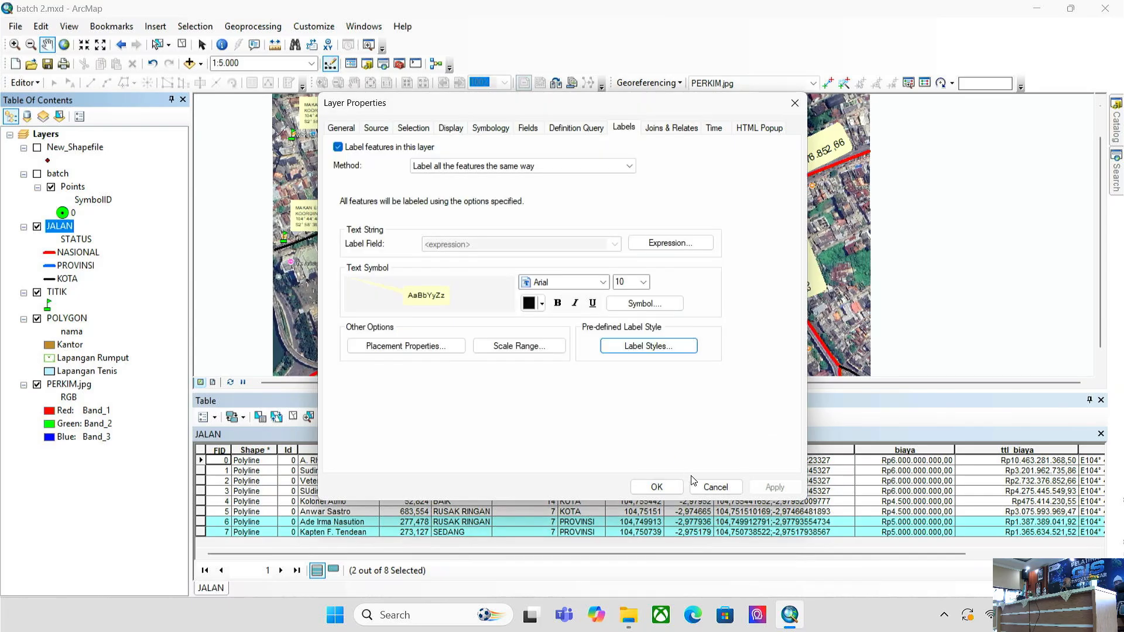
{"action": "left_click", "coordinate": [708, 488]}
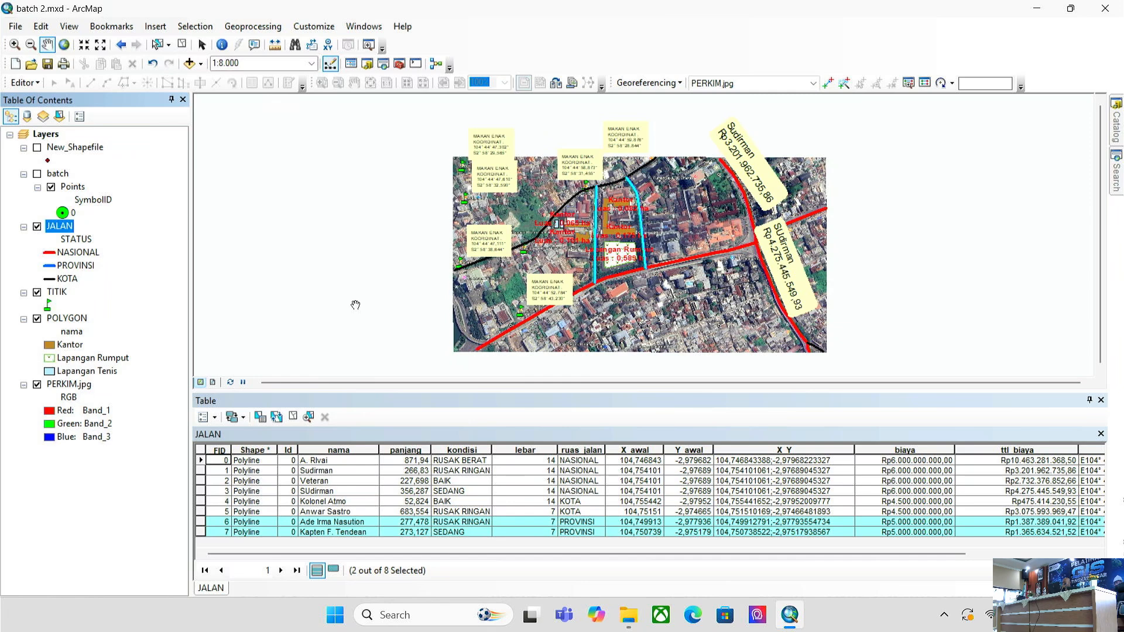
- Check the label scale range, then make the JALAN label text white and bold
{"action": "right_click", "coordinate": [70, 226]}
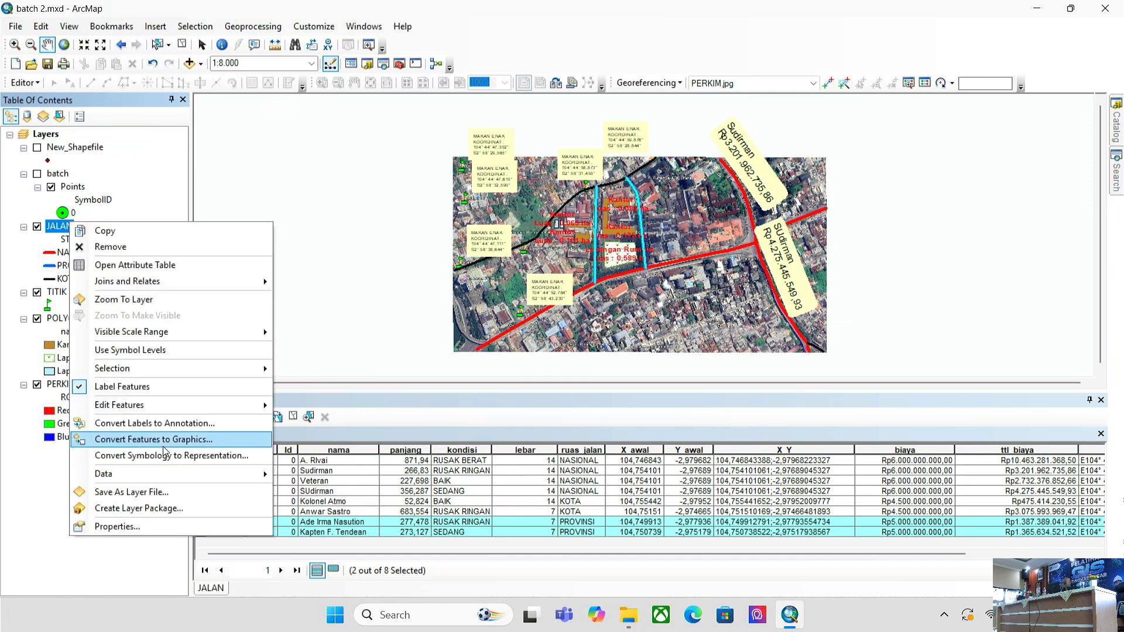
{"action": "left_click", "coordinate": [178, 527]}
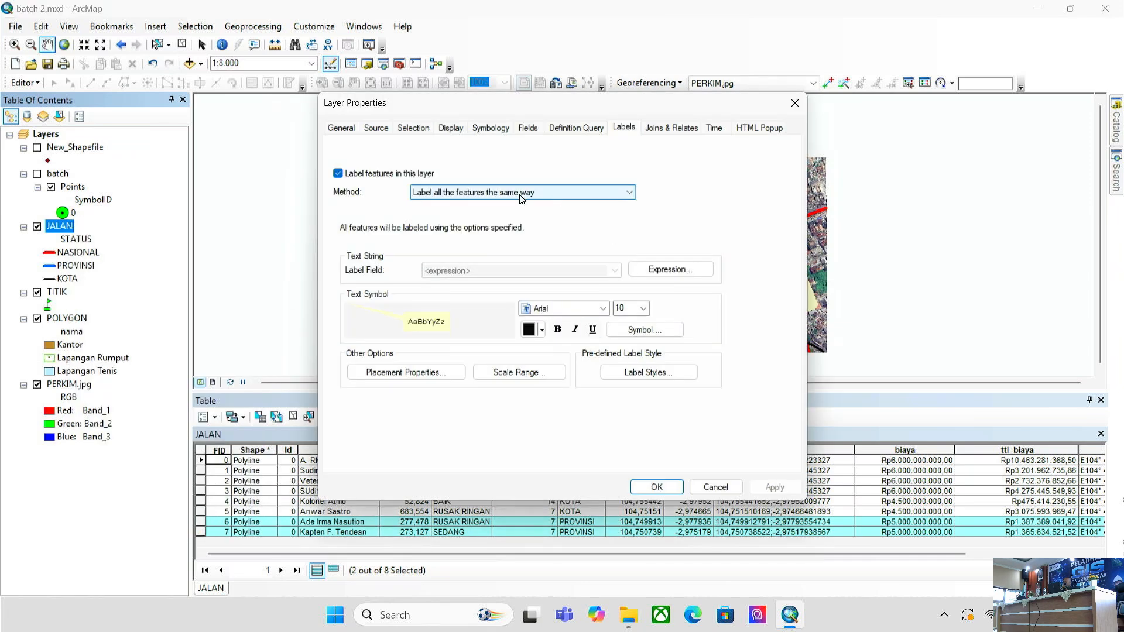
{"action": "left_click", "coordinate": [528, 331]}
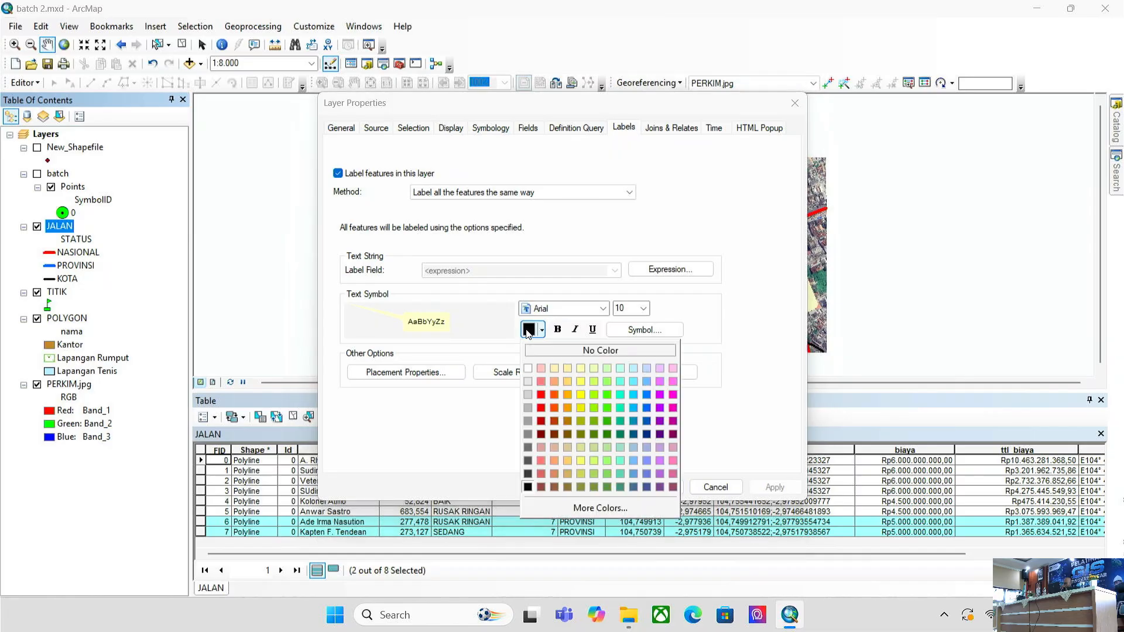
{"action": "left_click", "coordinate": [536, 369]}
{"action": "left_click", "coordinate": [531, 372]}
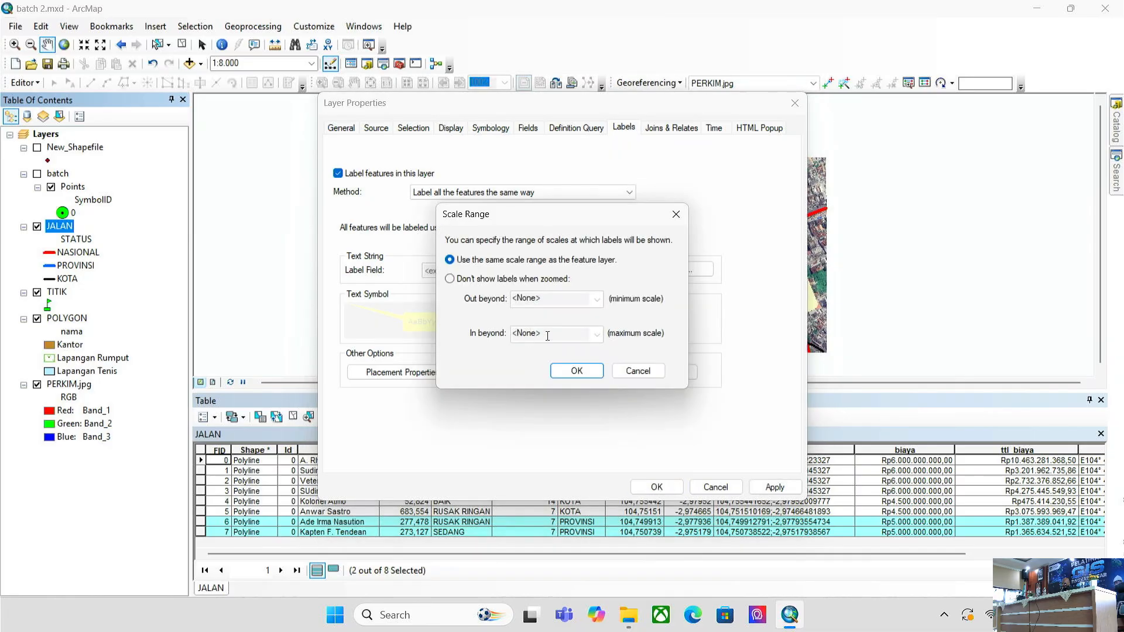
{"action": "left_click", "coordinate": [638, 371]}
{"action": "left_click", "coordinate": [530, 330]}
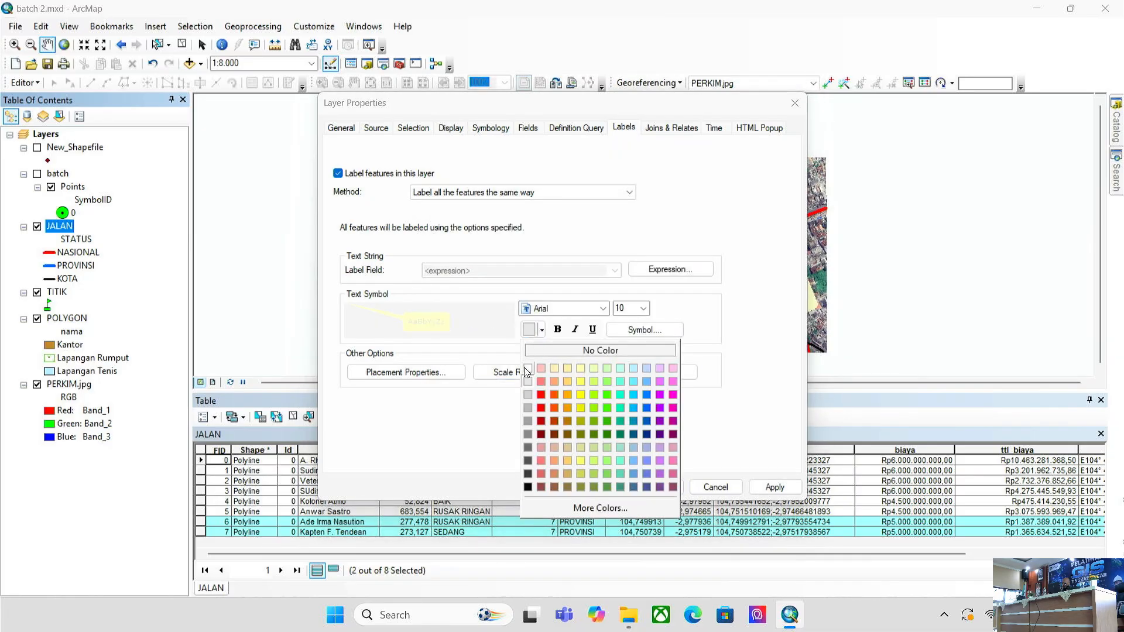
{"action": "left_click", "coordinate": [526, 368]}
{"action": "left_click", "coordinate": [558, 329]}
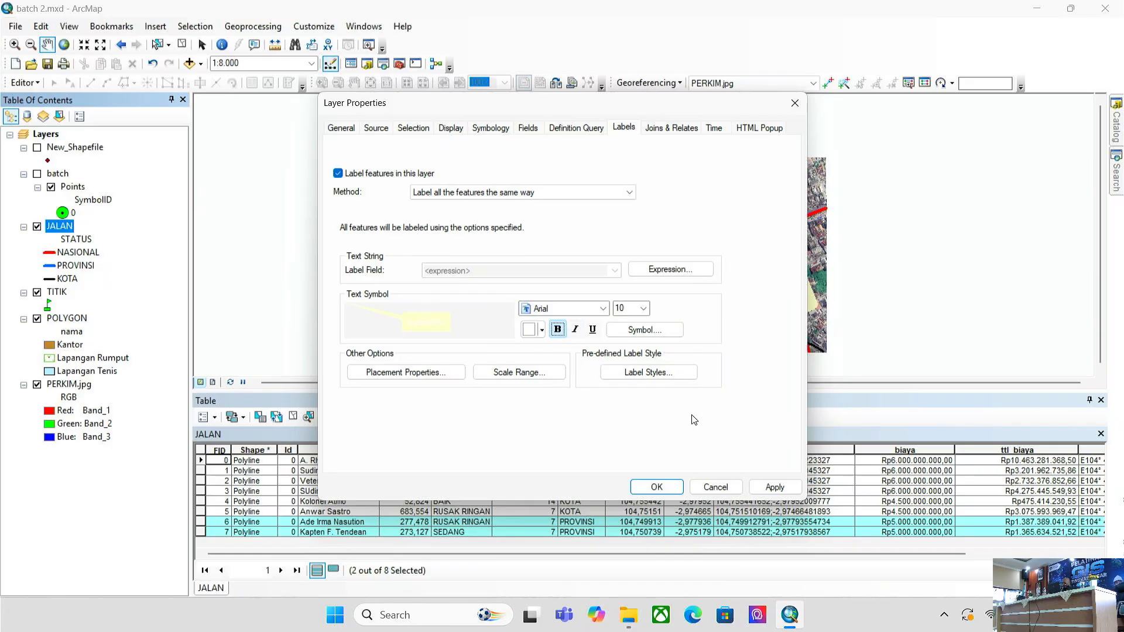
{"action": "left_click", "coordinate": [775, 487]}
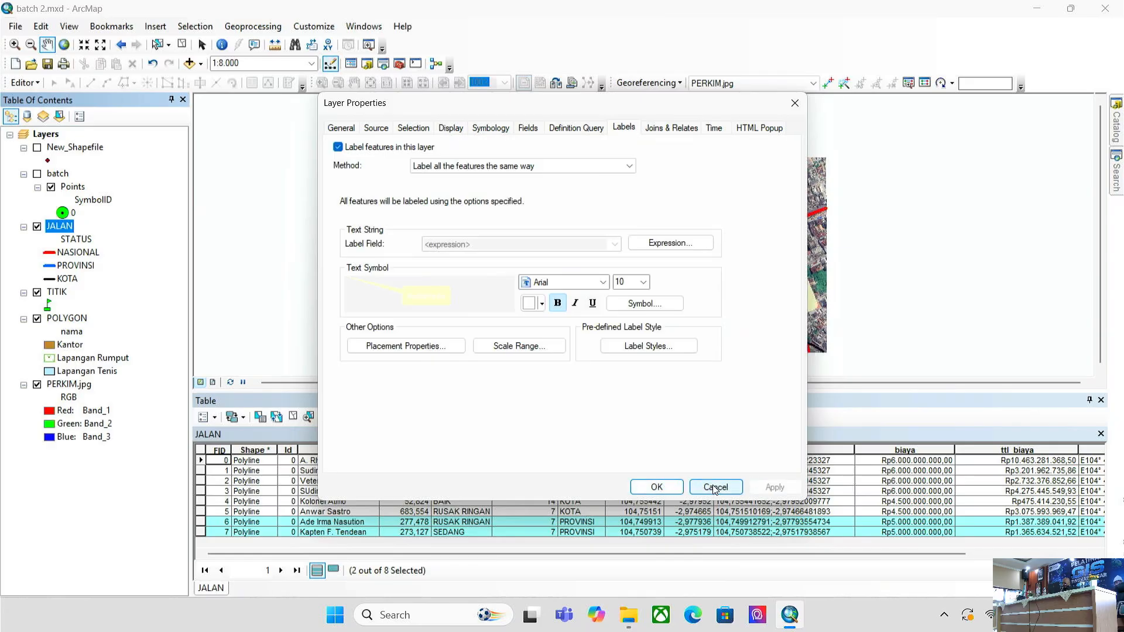
- Turn bold off and make the JALAN label text black
{"action": "left_click", "coordinate": [557, 303]}
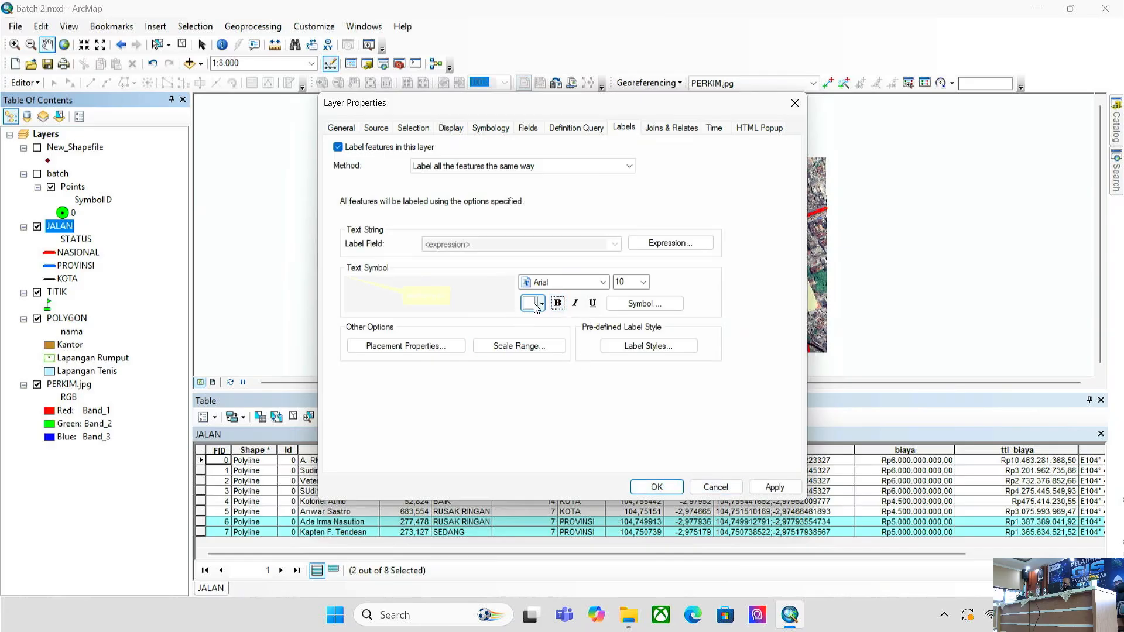
{"action": "left_click", "coordinate": [537, 306]}
{"action": "left_click", "coordinate": [530, 466]}
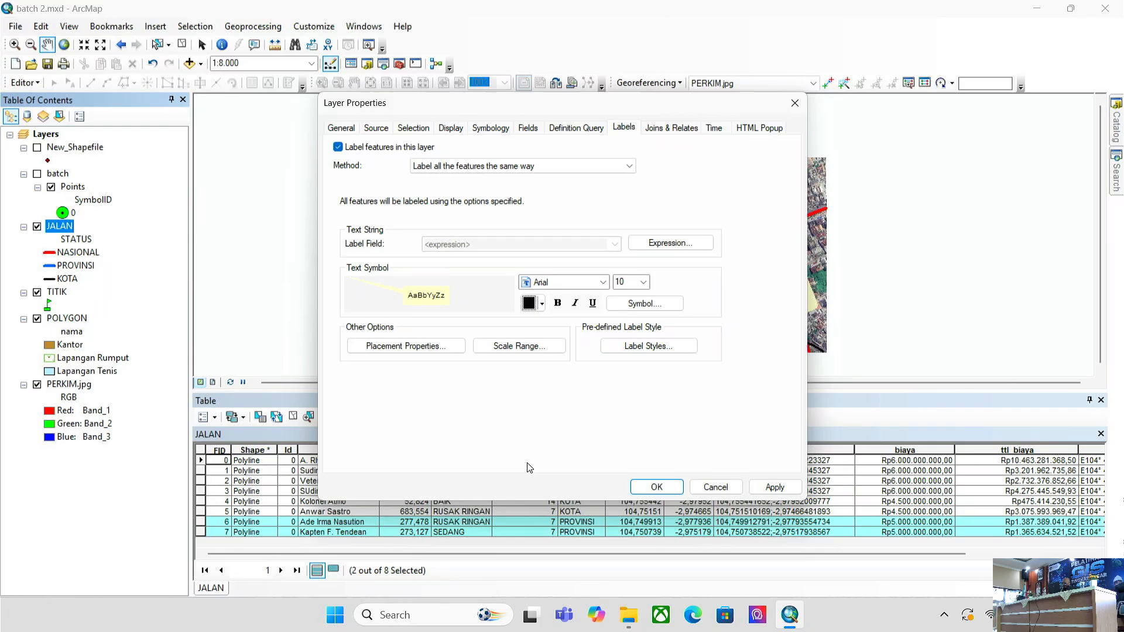
{"action": "left_click", "coordinate": [764, 490]}
{"action": "left_click", "coordinate": [667, 489]}
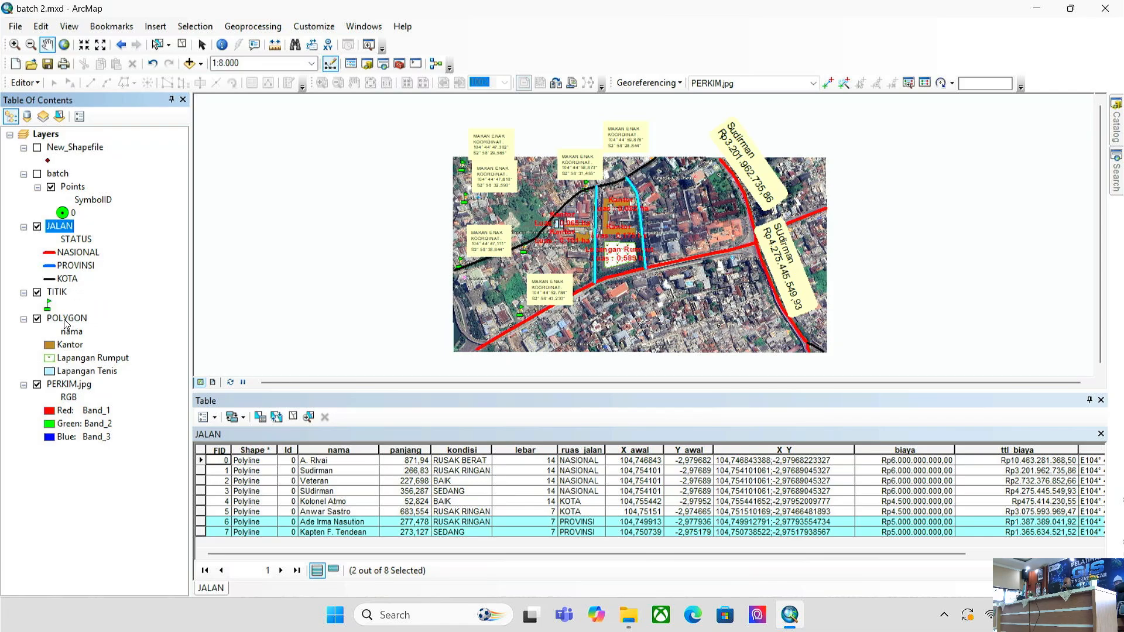
- Apply the Country 1 text style to the JALAN labels at size 5
{"action": "right_click", "coordinate": [69, 233]}
{"action": "left_click", "coordinate": [93, 534]}
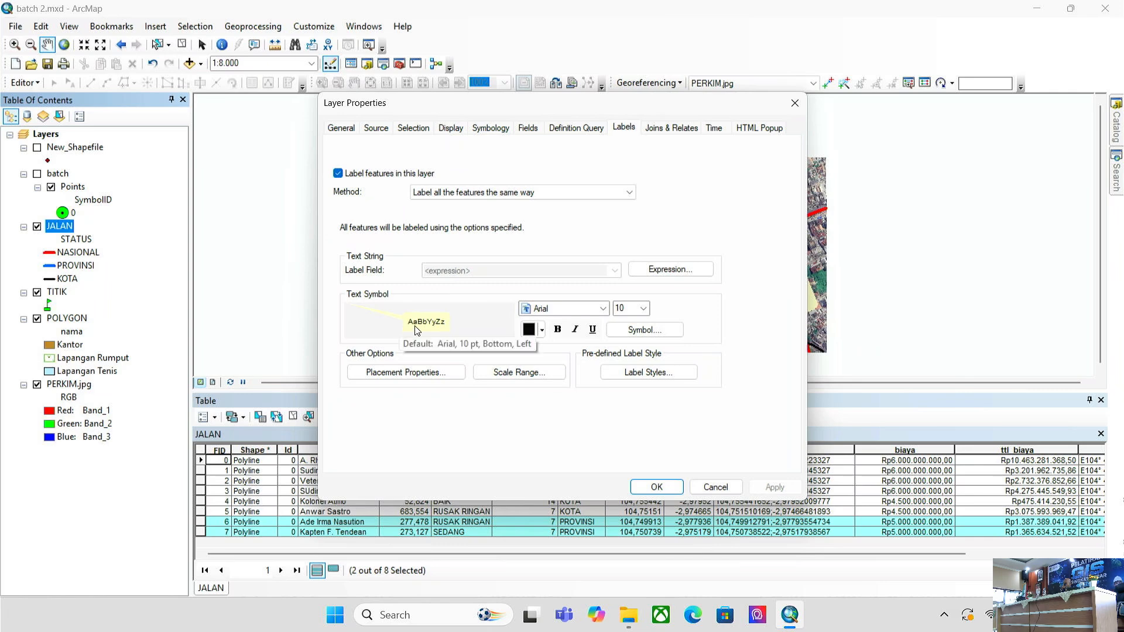
{"action": "left_click", "coordinate": [618, 330]}
{"action": "left_click", "coordinate": [596, 178]}
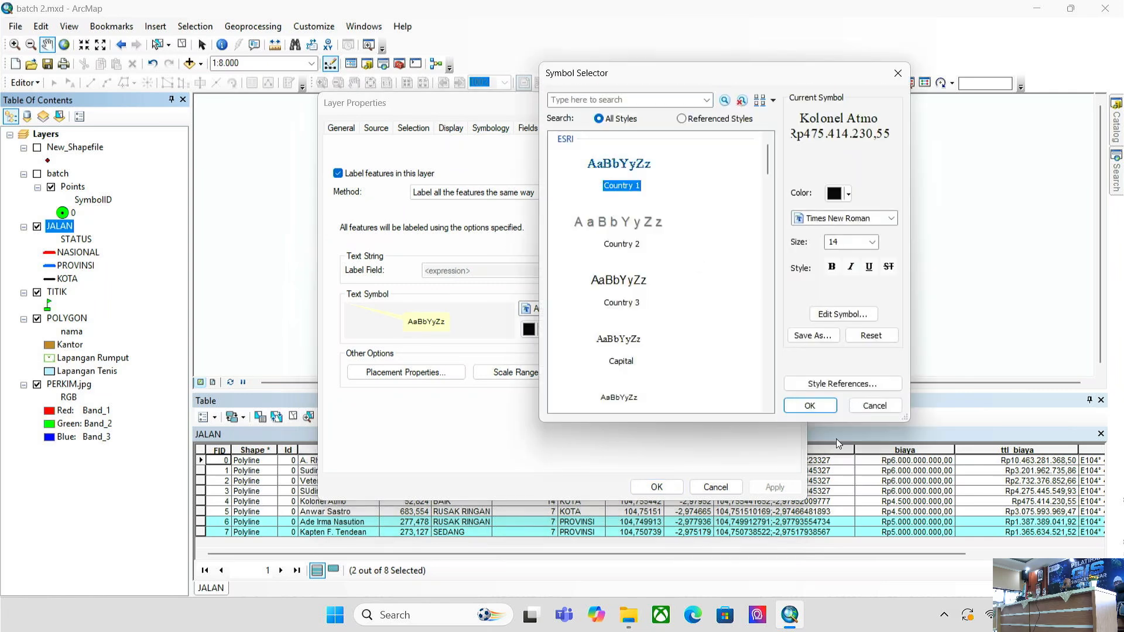
{"action": "left_click", "coordinate": [826, 409]}
{"action": "left_click", "coordinate": [643, 308]}
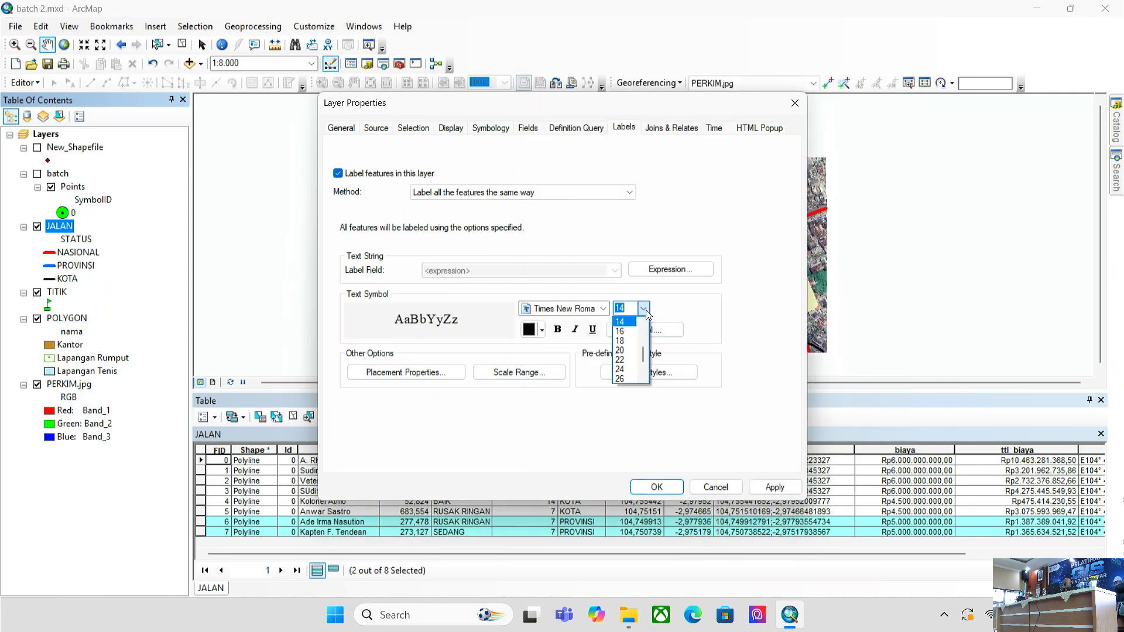
{"action": "left_click", "coordinate": [624, 319]}
{"action": "left_click", "coordinate": [775, 488]}
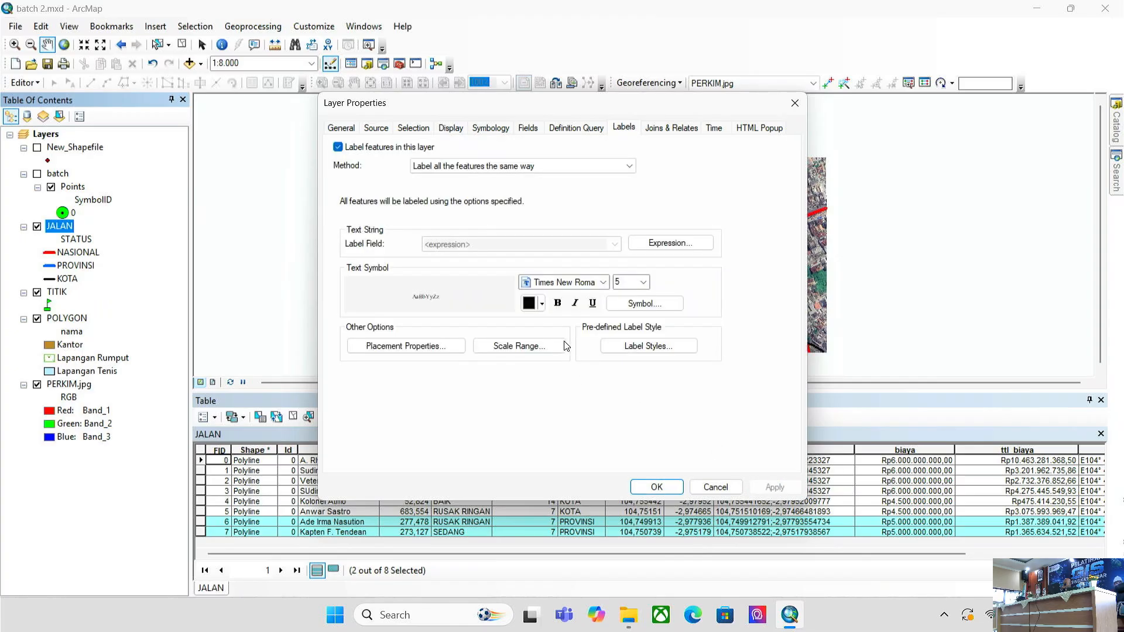
- Make the JALAN labels bold Times New Roman at size 6 in white
{"action": "left_click", "coordinate": [558, 303]}
{"action": "left_click", "coordinate": [597, 284]}
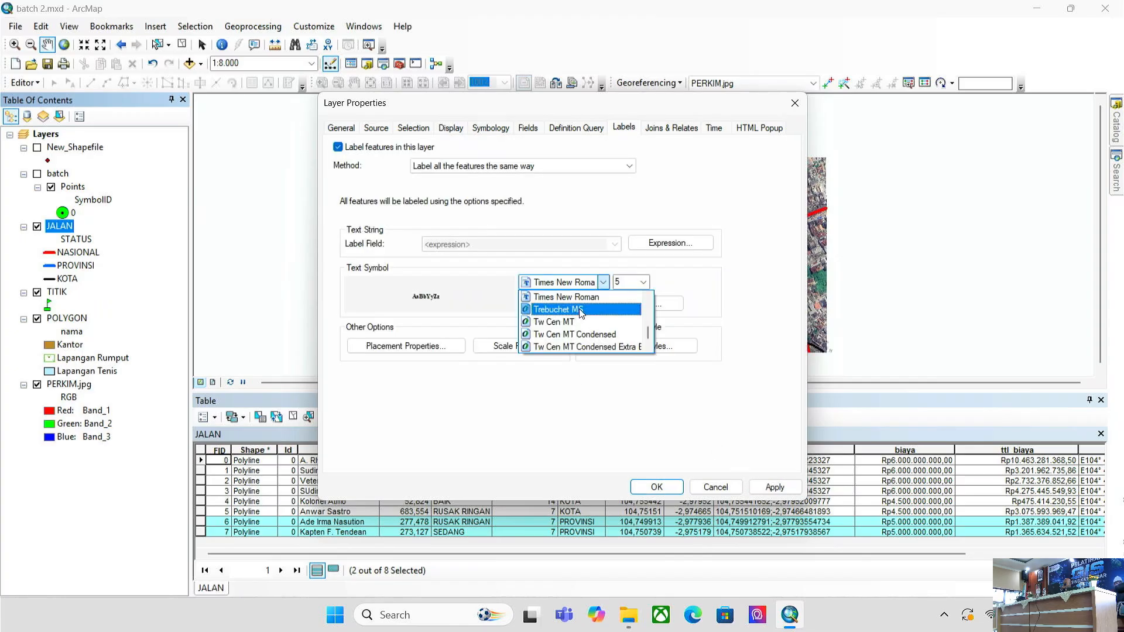
{"action": "left_click", "coordinate": [644, 283]}
{"action": "left_click", "coordinate": [644, 283]}
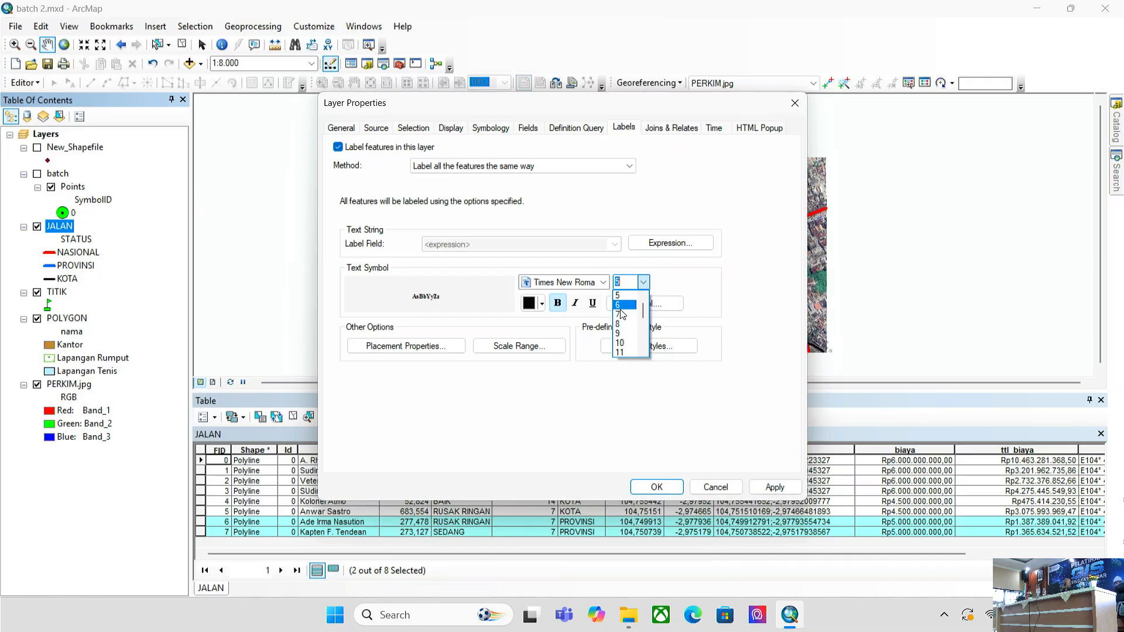
{"action": "left_click", "coordinate": [622, 308]}
{"action": "left_click", "coordinate": [775, 487]}
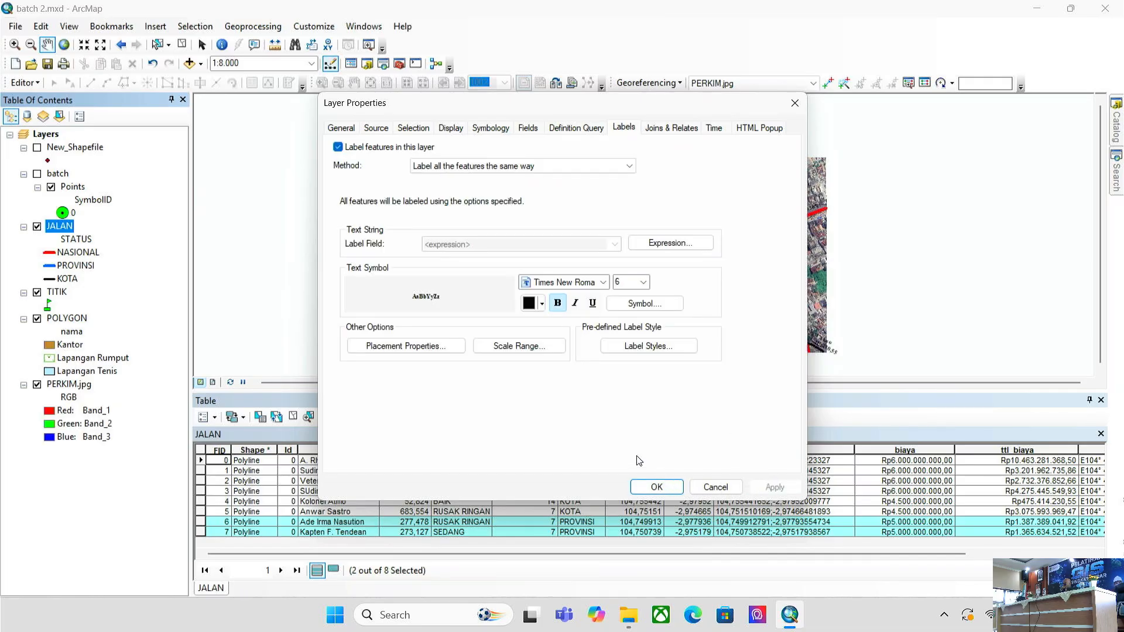
{"action": "left_click", "coordinate": [542, 303]}
{"action": "left_click", "coordinate": [529, 342]}
{"action": "left_click", "coordinate": [774, 487]}
{"action": "left_click", "coordinate": [656, 487]}
{"action": "scroll", "coordinate": [787, 270], "scroll_direction": "up", "scroll_amount": 1}
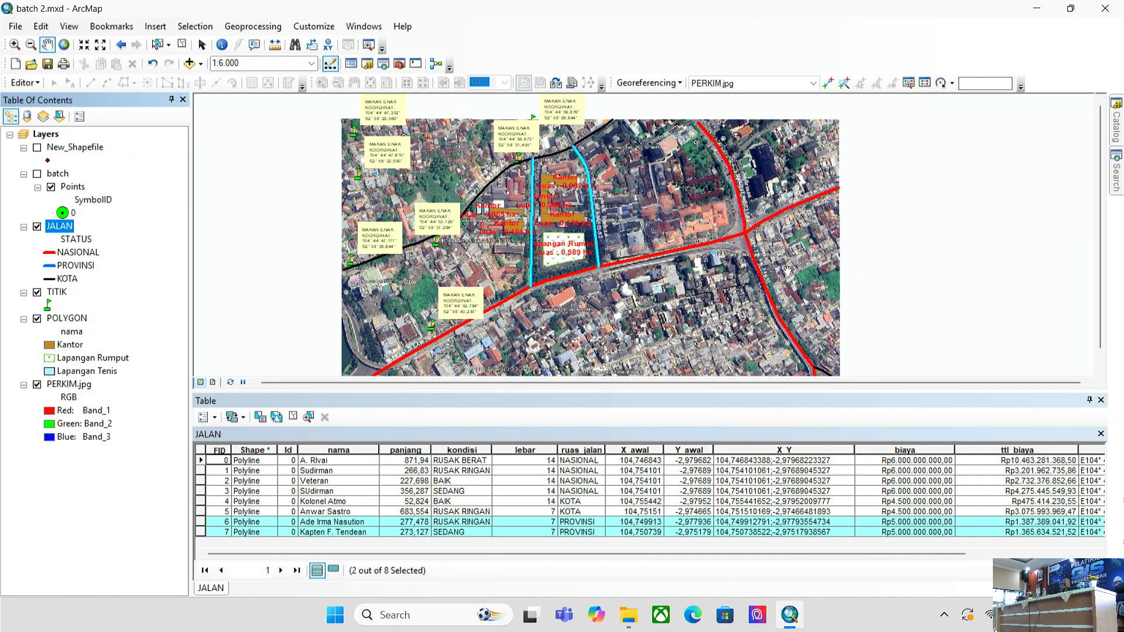
- Preview the Block Number, U.S. Route HWY and Subject Title label styles, then cancel
{"action": "right_click", "coordinate": [59, 228]}
{"action": "left_click", "coordinate": [142, 530]}
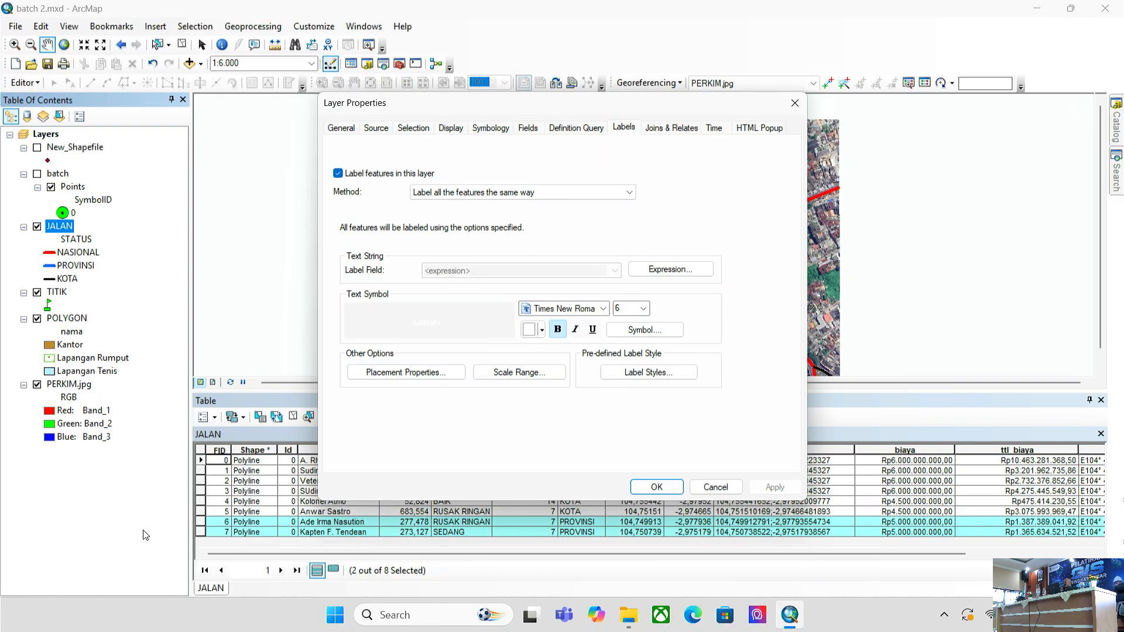
{"action": "left_click", "coordinate": [656, 337]}
{"action": "scroll", "coordinate": [659, 325], "scroll_direction": "down", "scroll_amount": 10}
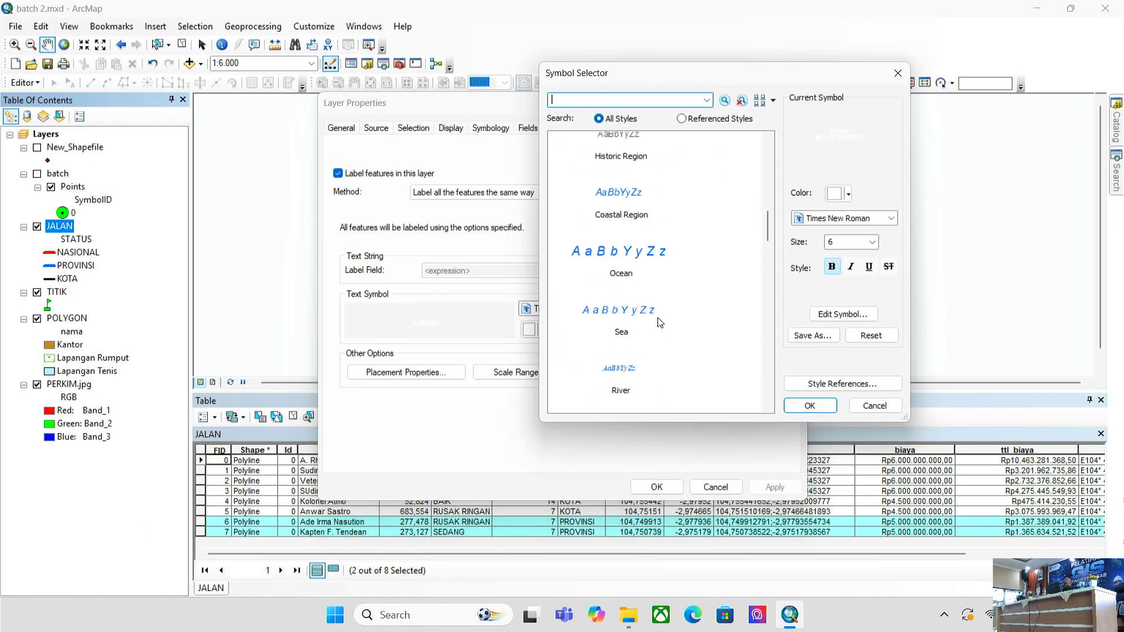
{"action": "scroll", "coordinate": [660, 322], "scroll_direction": "down", "scroll_amount": 5}
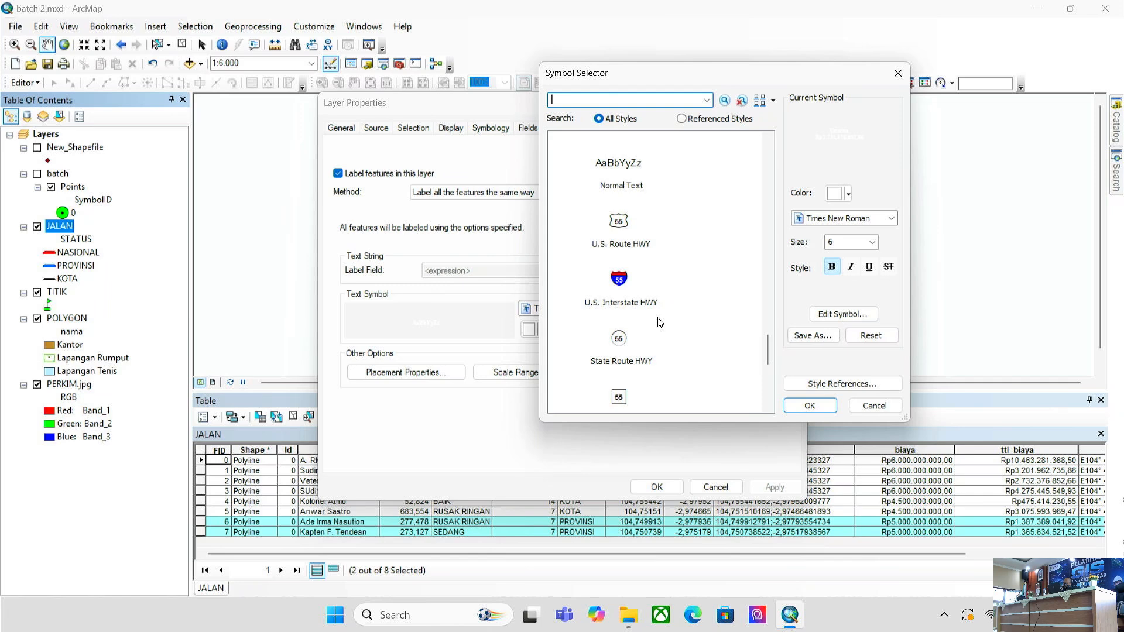
{"action": "scroll", "coordinate": [660, 322], "scroll_direction": "down", "scroll_amount": 5}
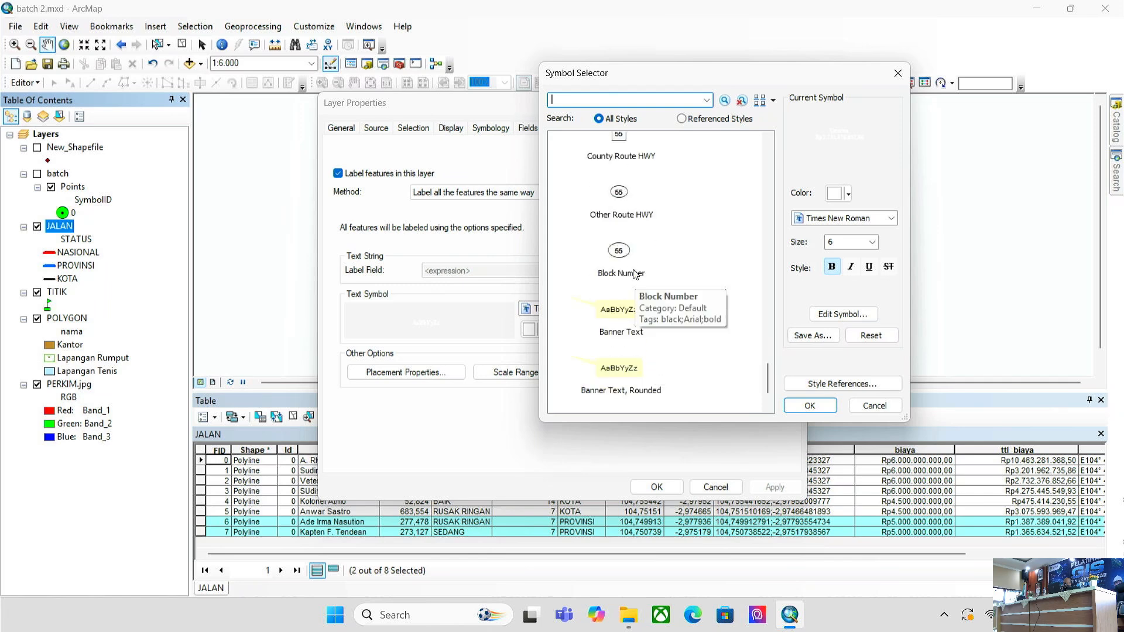
{"action": "left_click", "coordinate": [626, 255]}
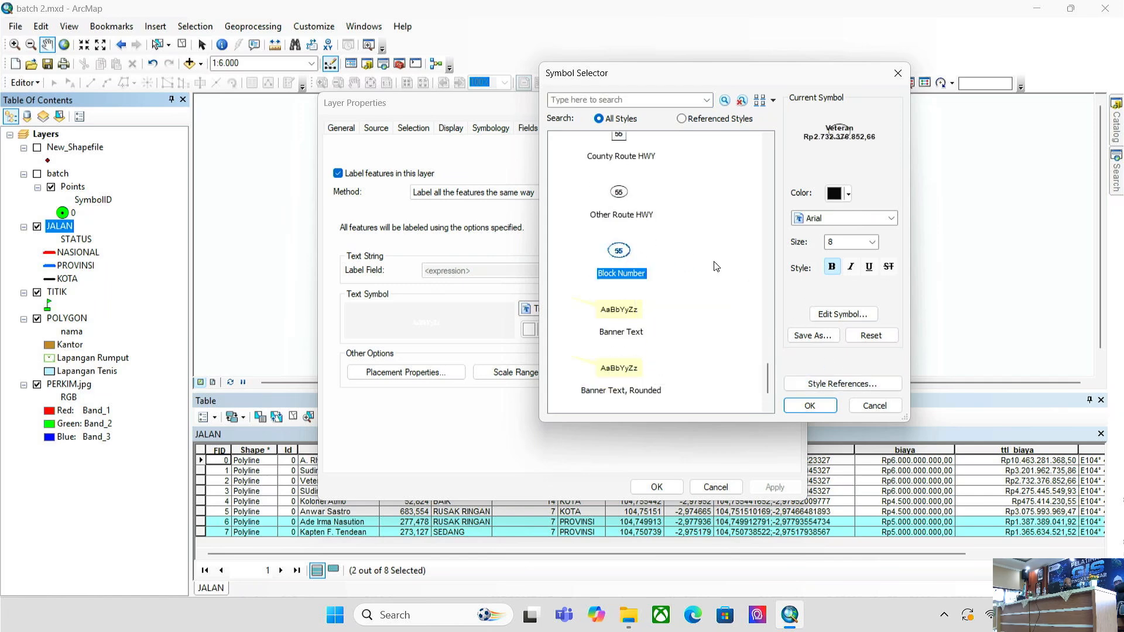
{"action": "scroll", "coordinate": [644, 275], "scroll_direction": "down", "scroll_amount": 1}
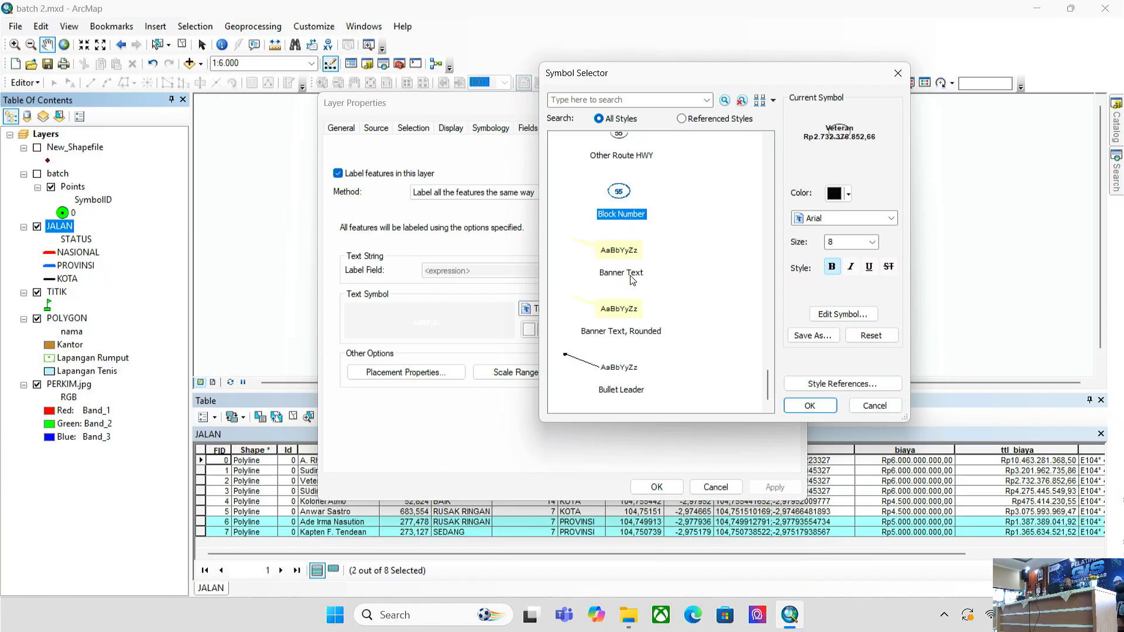
{"action": "scroll", "coordinate": [623, 305], "scroll_direction": "up", "scroll_amount": 4}
{"action": "left_click", "coordinate": [610, 163]}
{"action": "scroll", "coordinate": [611, 263], "scroll_direction": "up", "scroll_amount": 2}
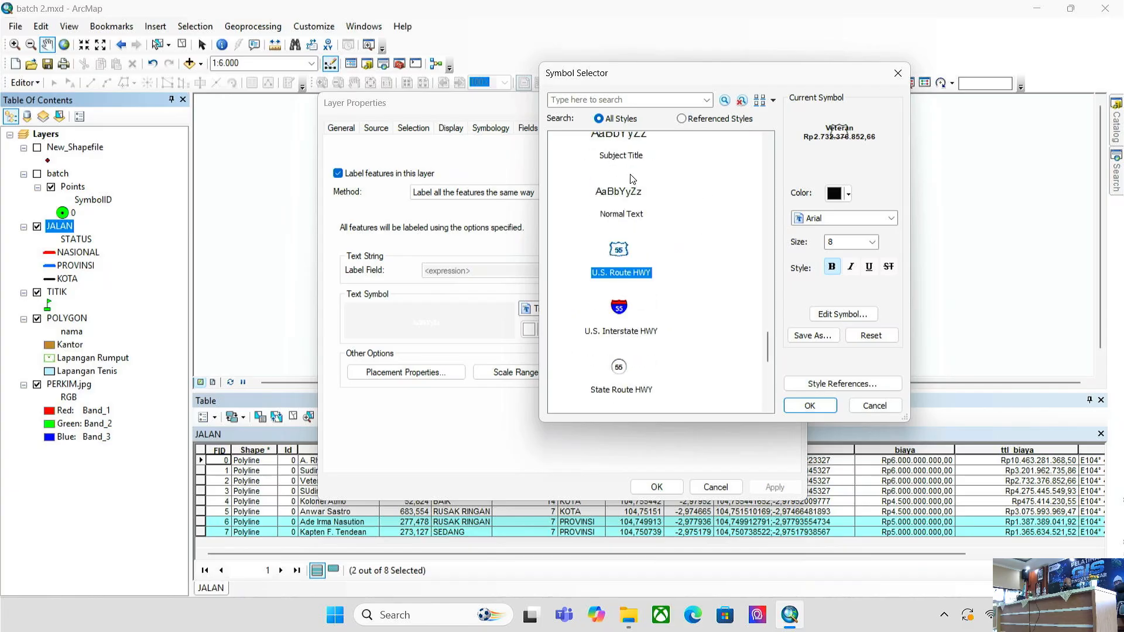
{"action": "scroll", "coordinate": [611, 263], "scroll_direction": "down", "scroll_amount": 2}
{"action": "scroll", "coordinate": [611, 322], "scroll_direction": "up", "scroll_amount": 5}
{"action": "left_click", "coordinate": [611, 322]}
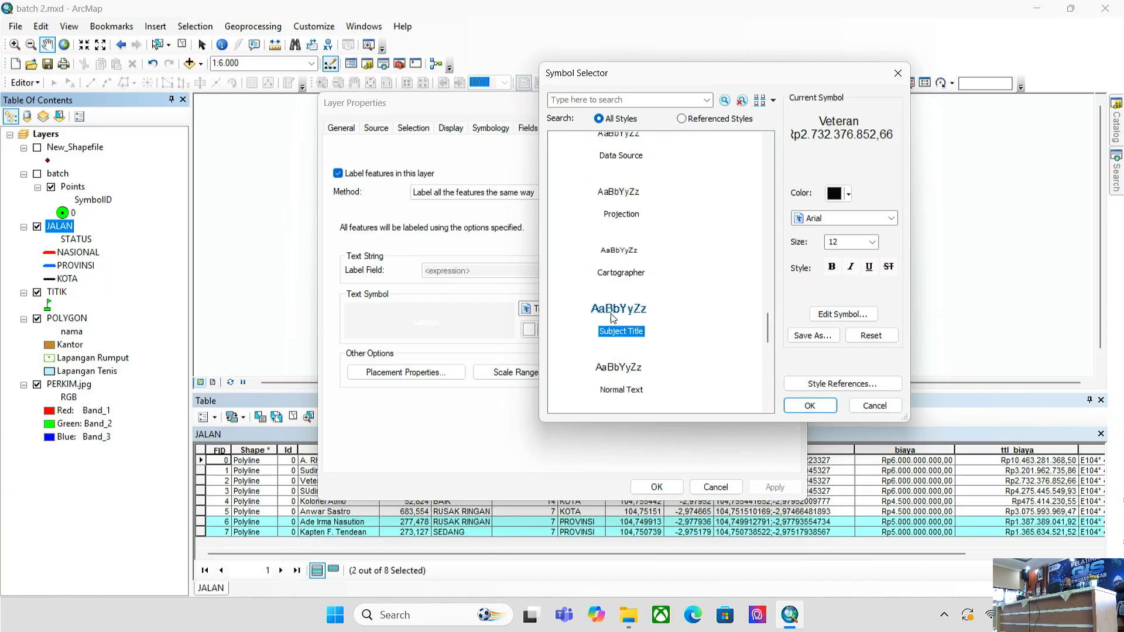
{"action": "scroll", "coordinate": [610, 322], "scroll_direction": "up", "scroll_amount": 10}
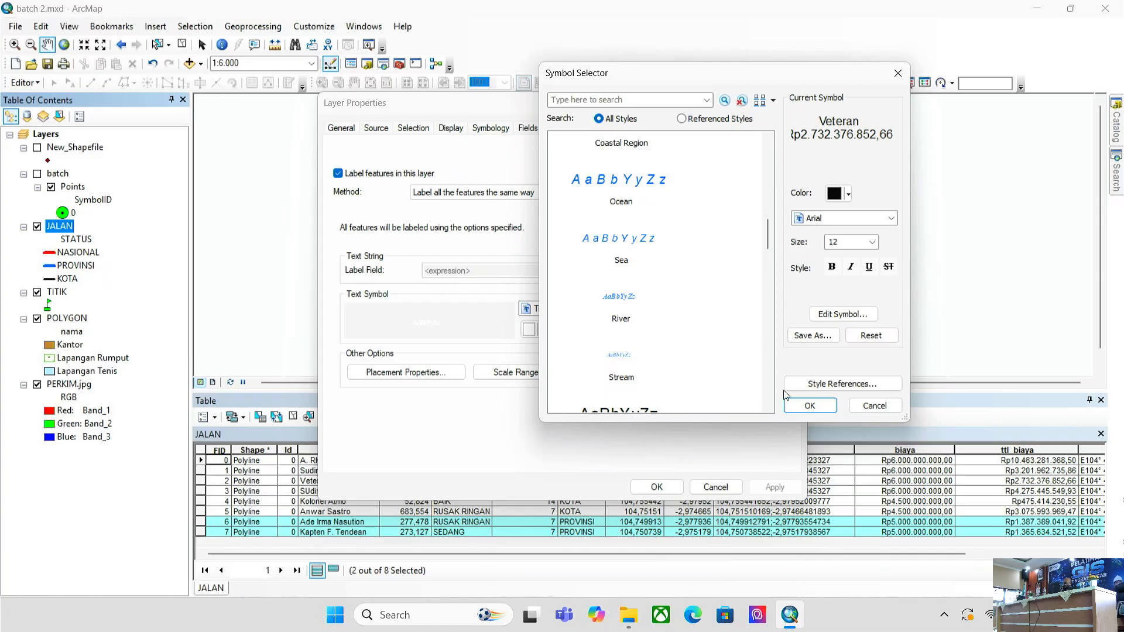
{"action": "left_click", "coordinate": [854, 406]}
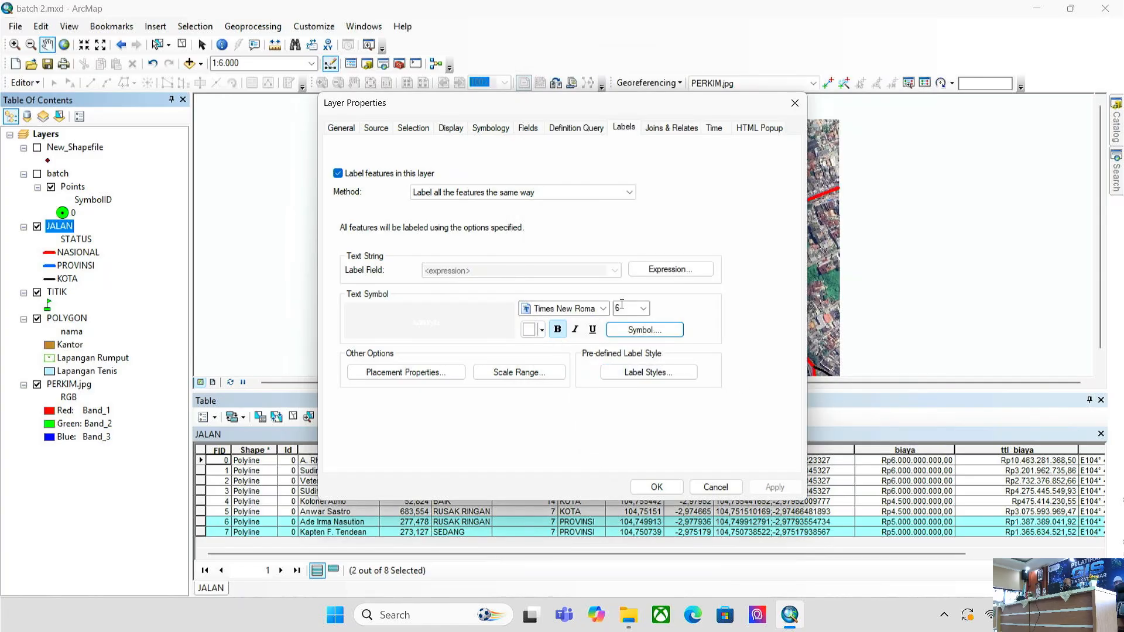
- Set the JALAN label size to 8 and apply it
{"action": "left_click", "coordinate": [644, 309]}
{"action": "left_click", "coordinate": [622, 345]}
{"action": "left_click", "coordinate": [774, 487]}
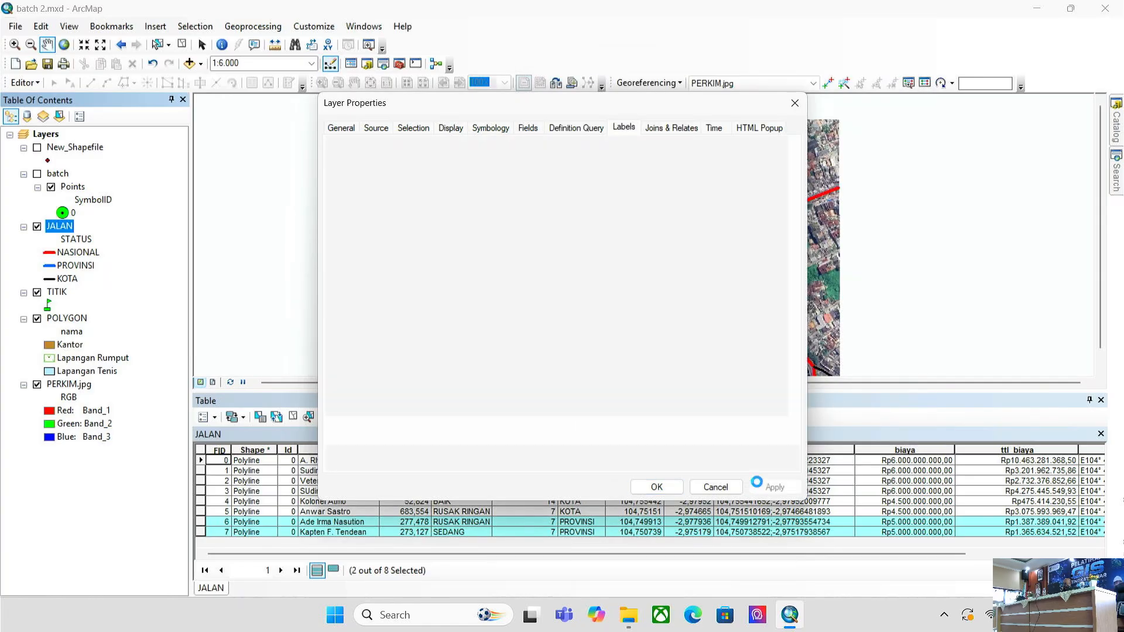
{"action": "left_click", "coordinate": [657, 487]}
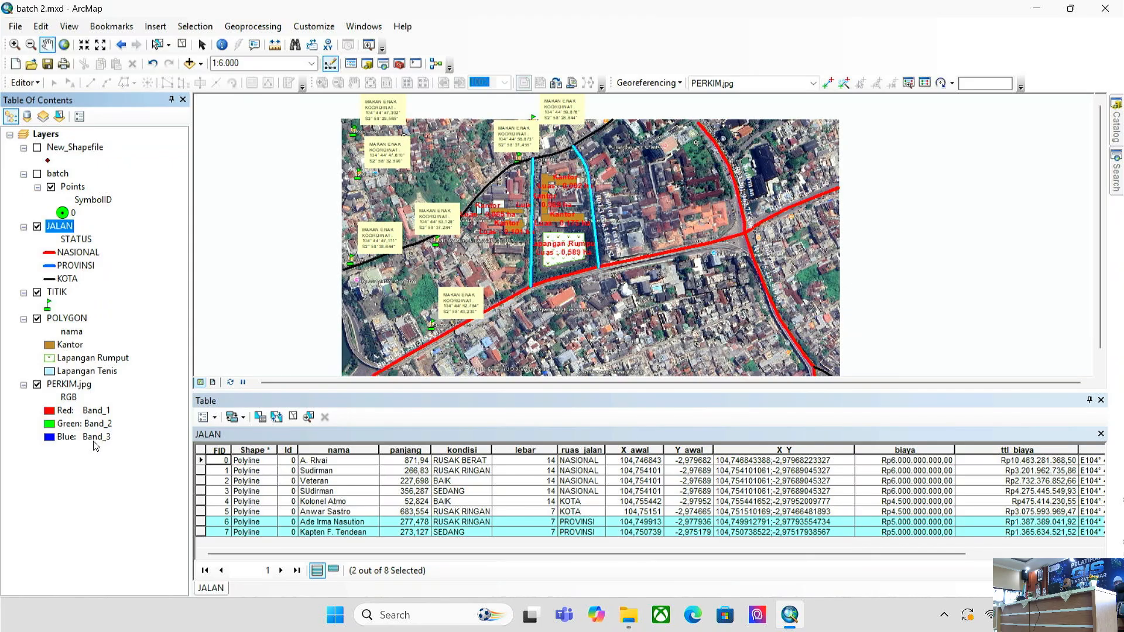
{"action": "right_click", "coordinate": [79, 386]}
{"action": "left_click", "coordinate": [111, 370]}
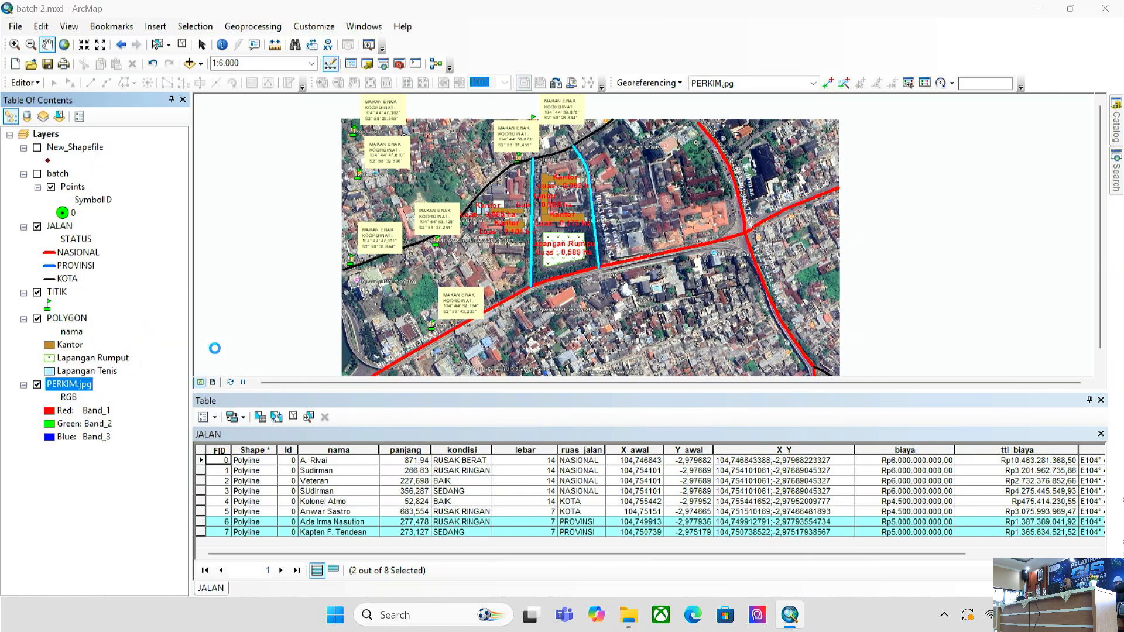
{"action": "left_click", "coordinate": [503, 151]}
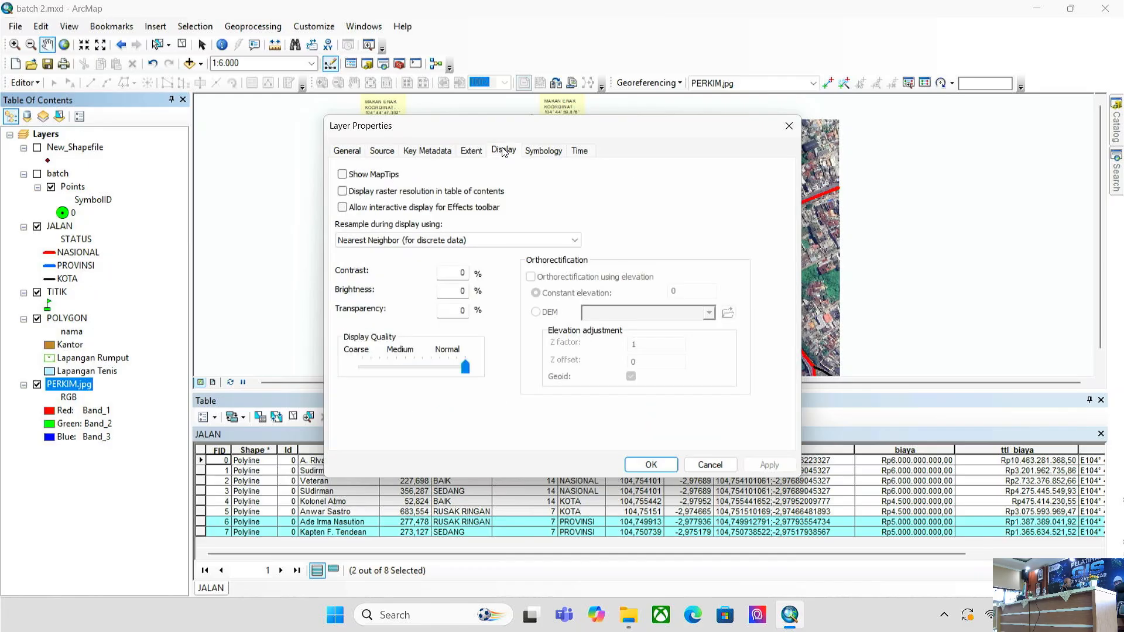
{"action": "left_click", "coordinate": [710, 464]}
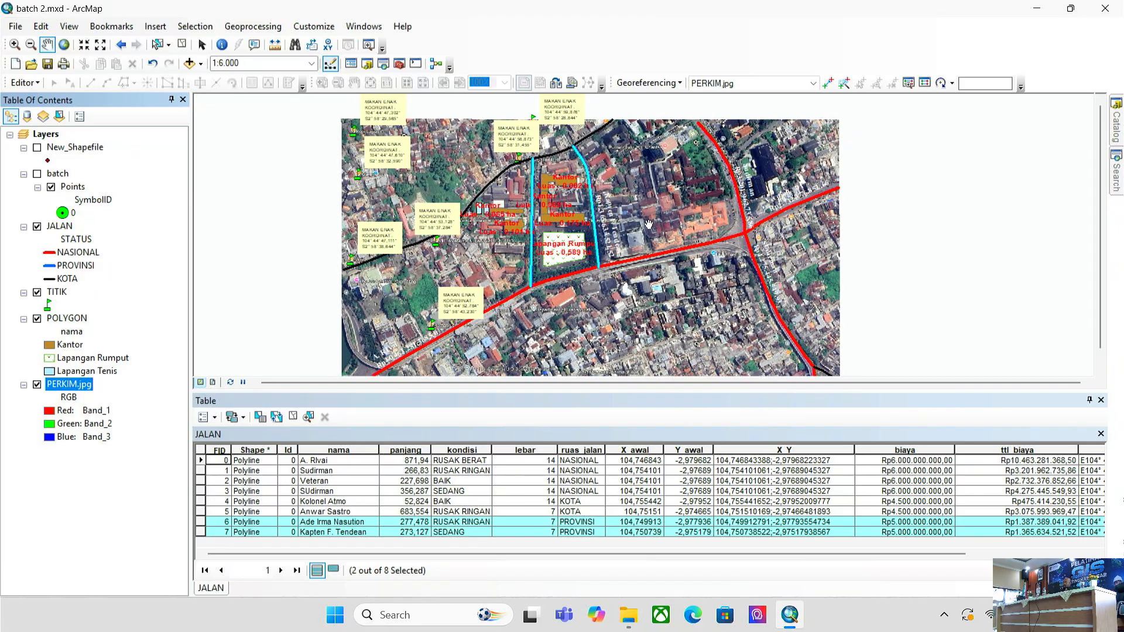
{"action": "left_click_drag", "start_coordinate": [675, 261], "coordinate": [677, 267]}
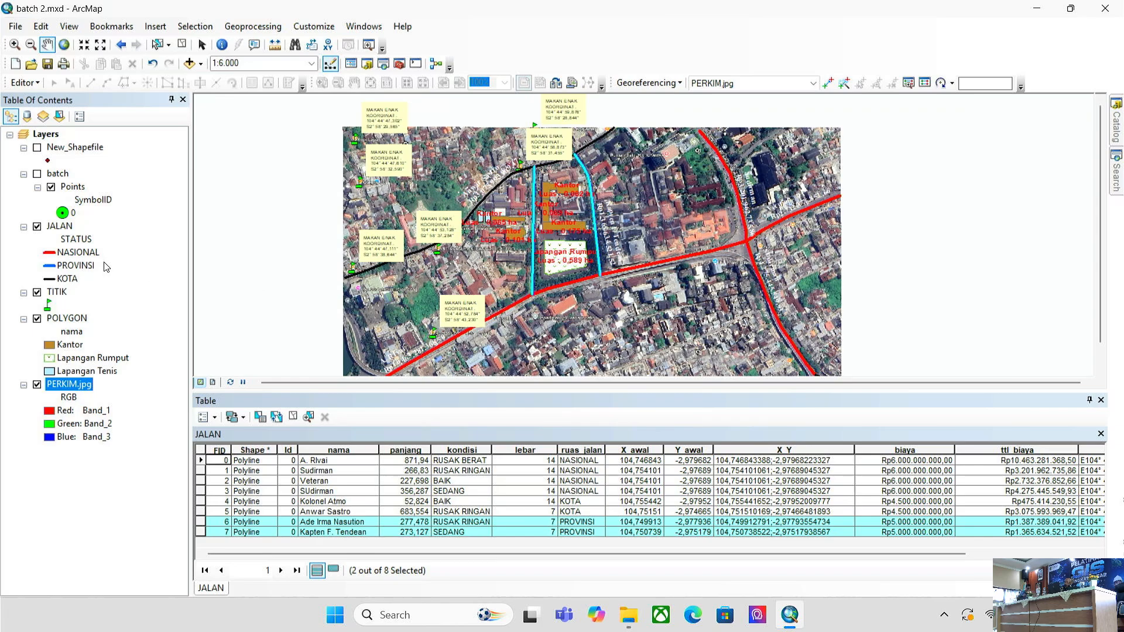
{"action": "right_click", "coordinate": [69, 390]}
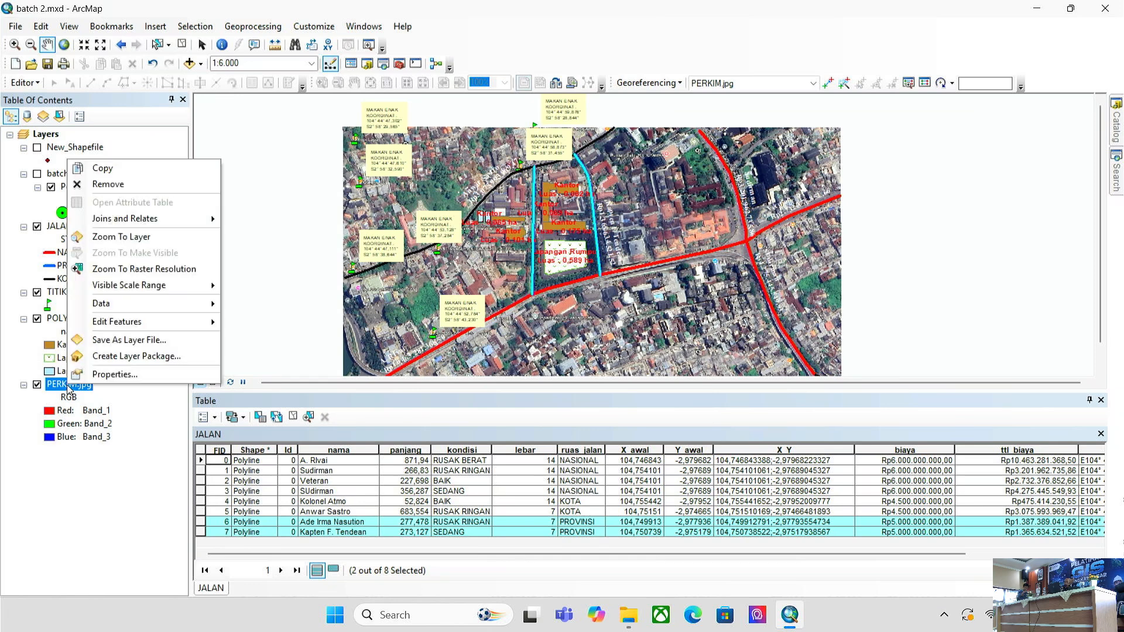
{"action": "left_click", "coordinate": [115, 375]}
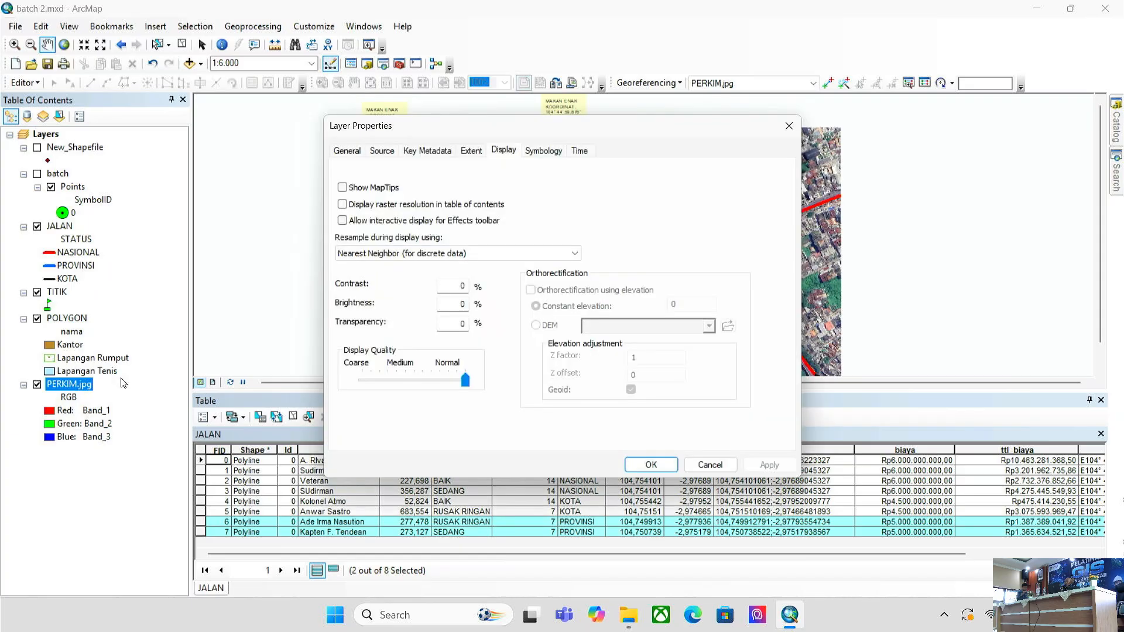
{"action": "left_click", "coordinate": [710, 465]}
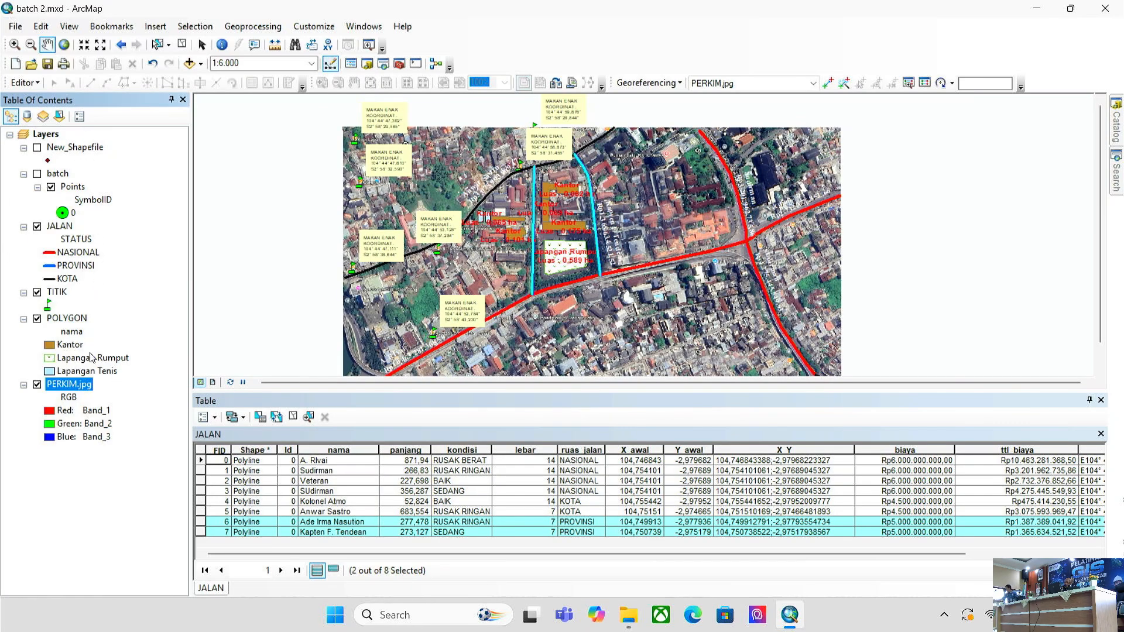
- Set the PERKIM.jpg layer's display transparency to 50%
{"action": "right_click", "coordinate": [85, 389]}
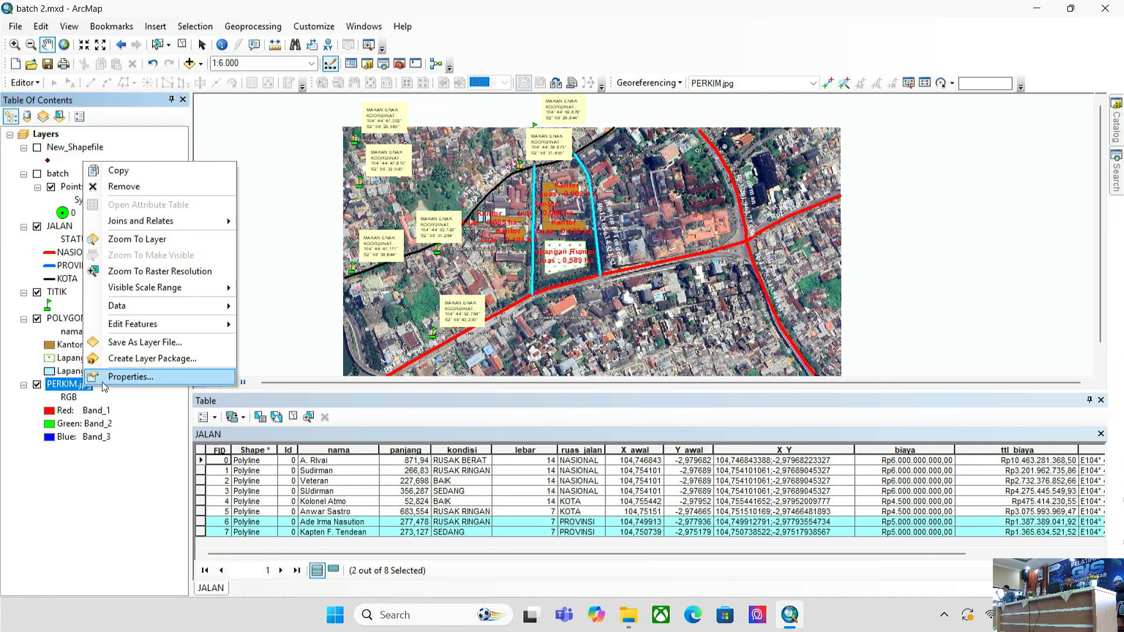
{"action": "left_click", "coordinate": [104, 378]}
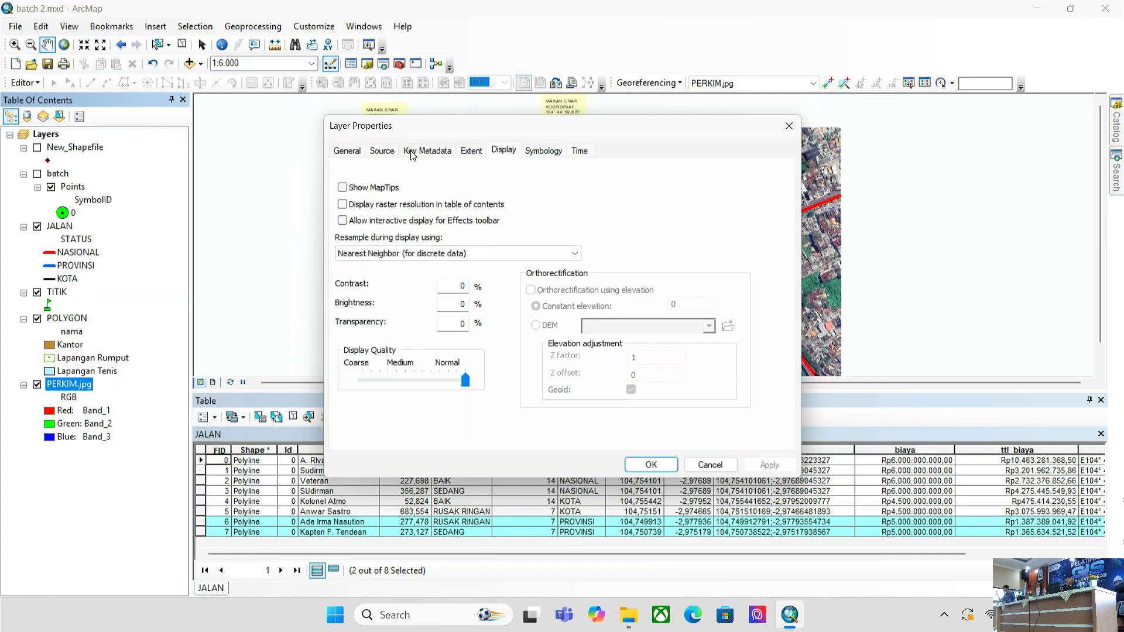
{"action": "left_click", "coordinate": [360, 150]}
{"action": "left_click", "coordinate": [505, 151]}
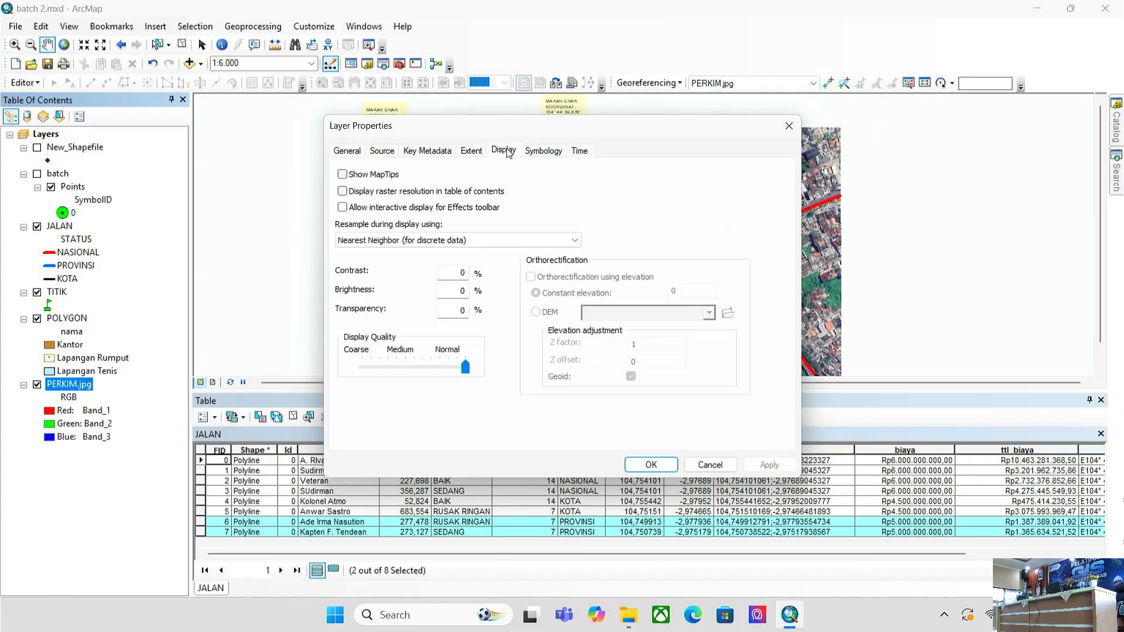
{"action": "left_click", "coordinate": [450, 312]}
{"action": "type", "text": "50"}
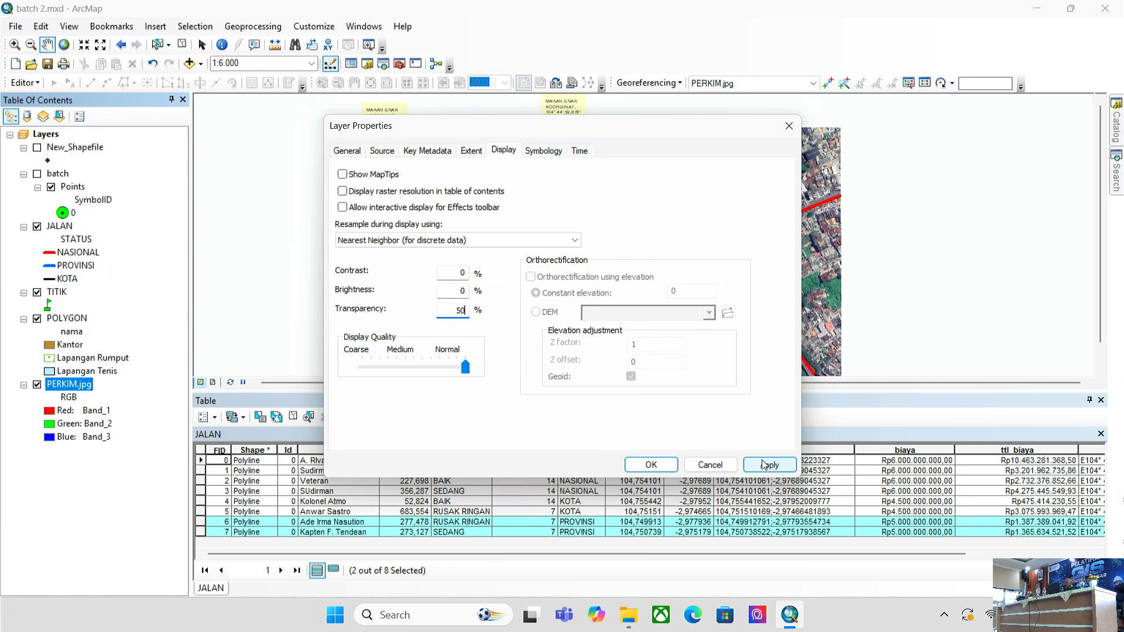
{"action": "left_click", "coordinate": [769, 464]}
{"action": "left_click", "coordinate": [651, 465]}
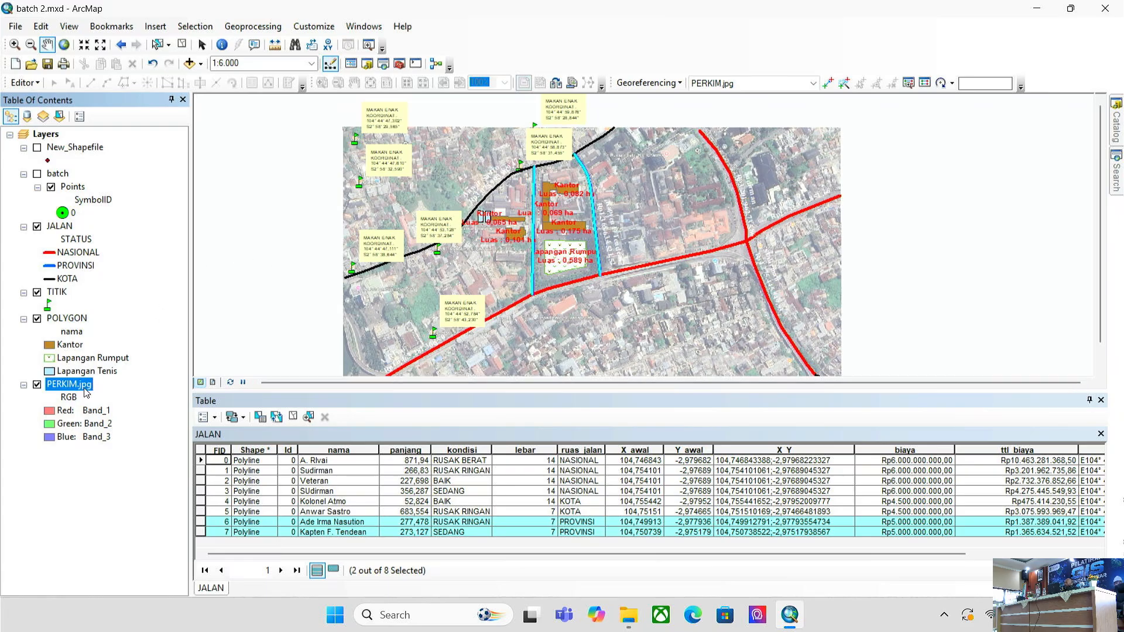
- Raise the PERKIM.jpg transparency to 60%
{"action": "right_click", "coordinate": [86, 390]}
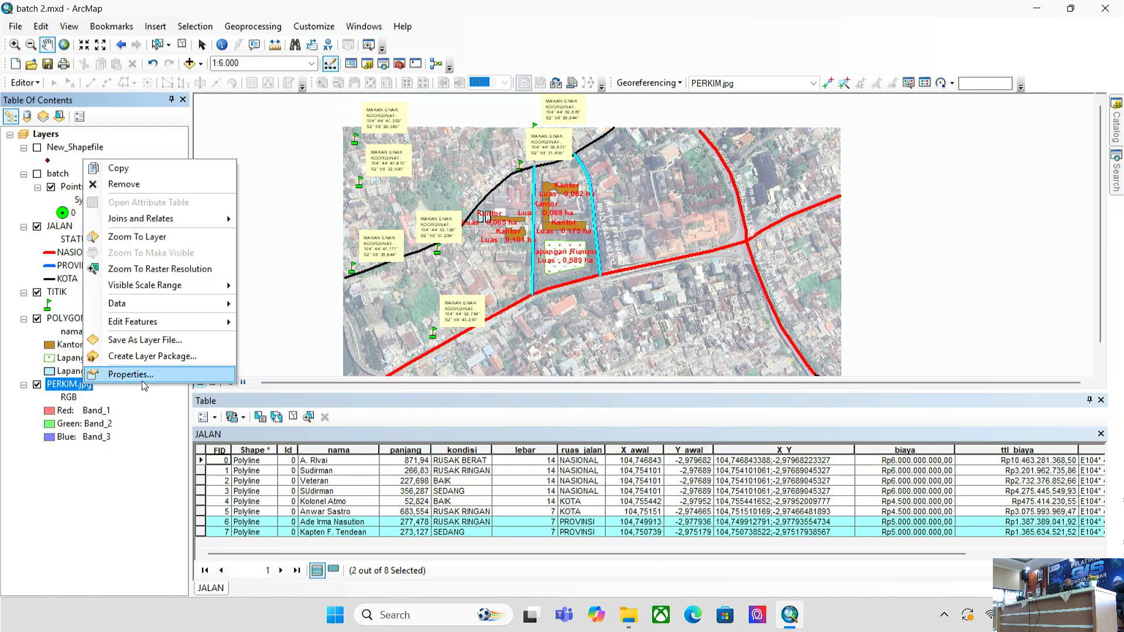
{"action": "left_click", "coordinate": [143, 381]}
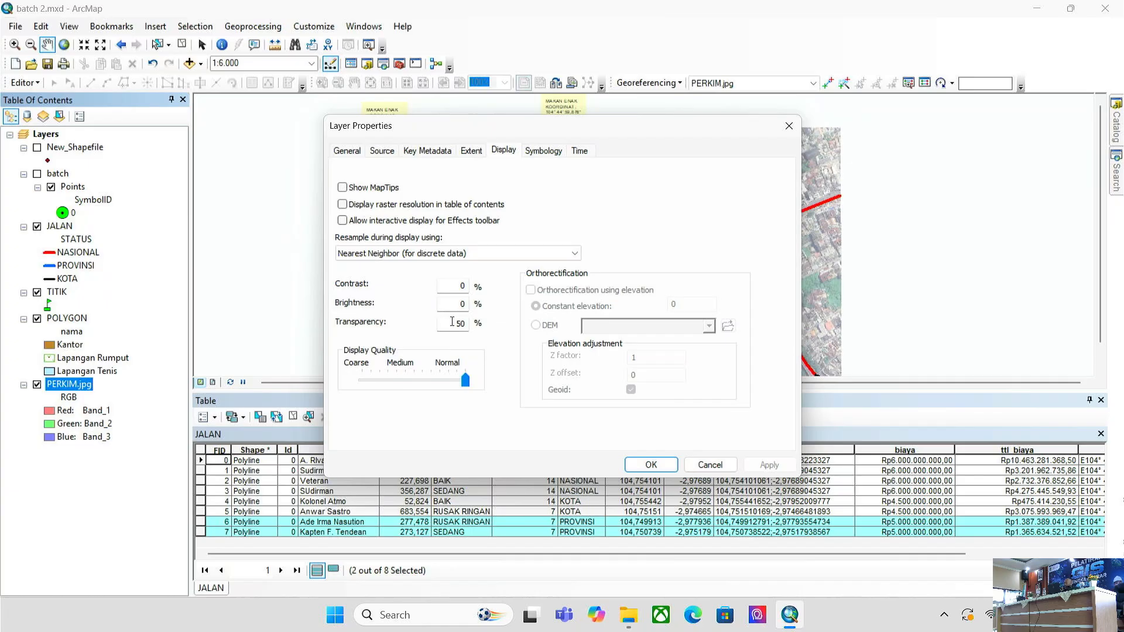
{"action": "double_click", "coordinate": [460, 324]}
{"action": "type", "text": "60"}
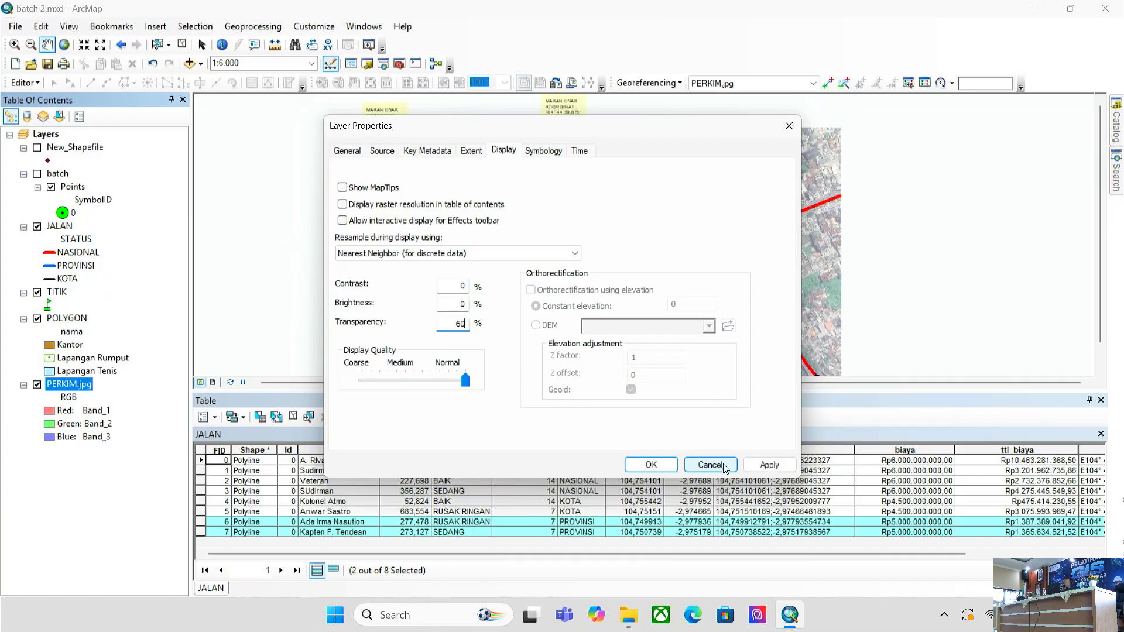
{"action": "left_click", "coordinate": [770, 465]}
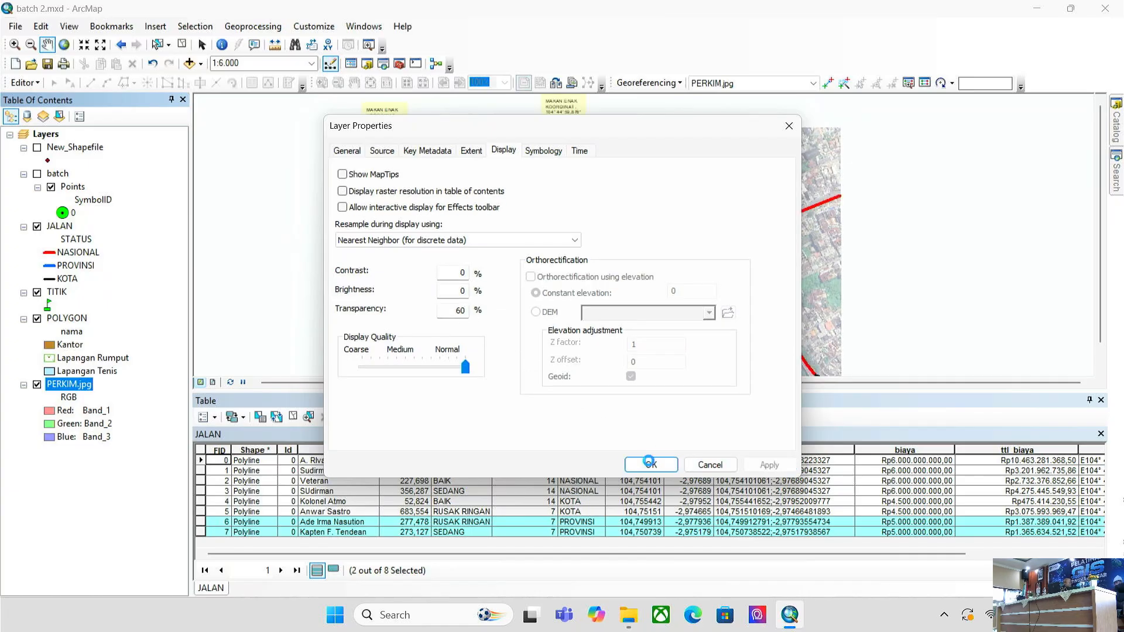
{"action": "left_click", "coordinate": [651, 465]}
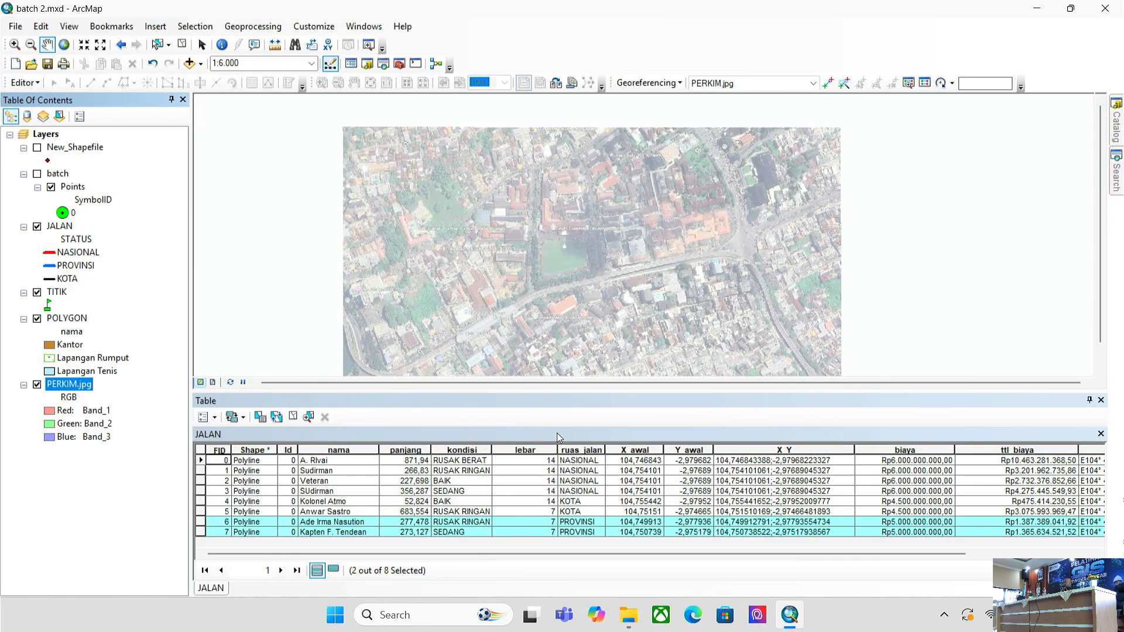
{"action": "right_click", "coordinate": [65, 229]}
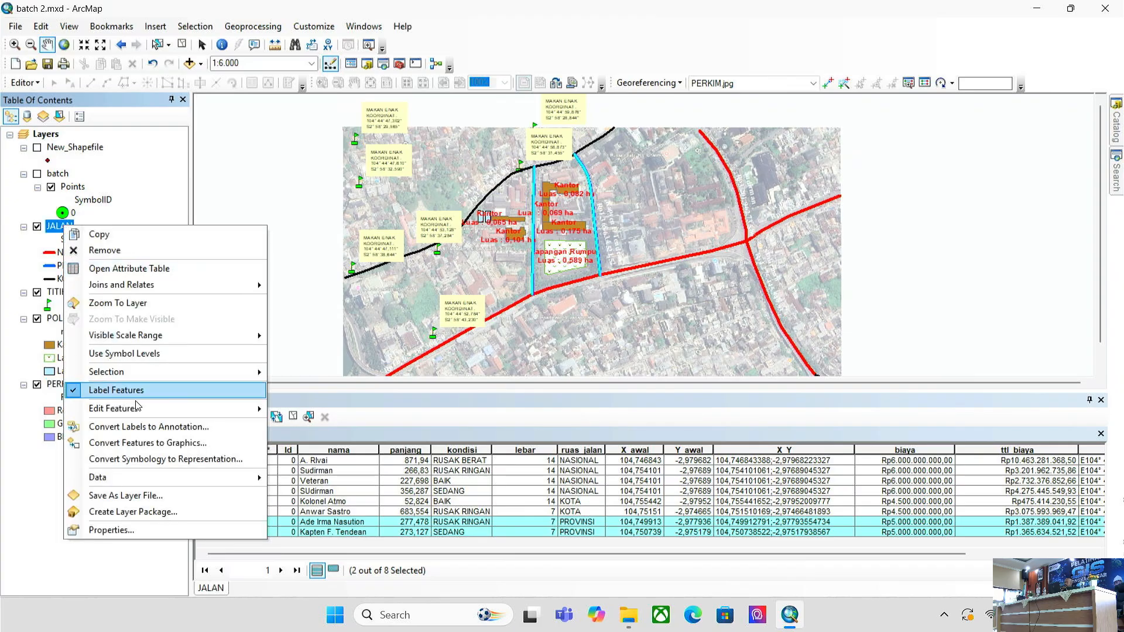
- Change the JALAN label text colour to black so road names and costs show
{"action": "left_click", "coordinate": [173, 532]}
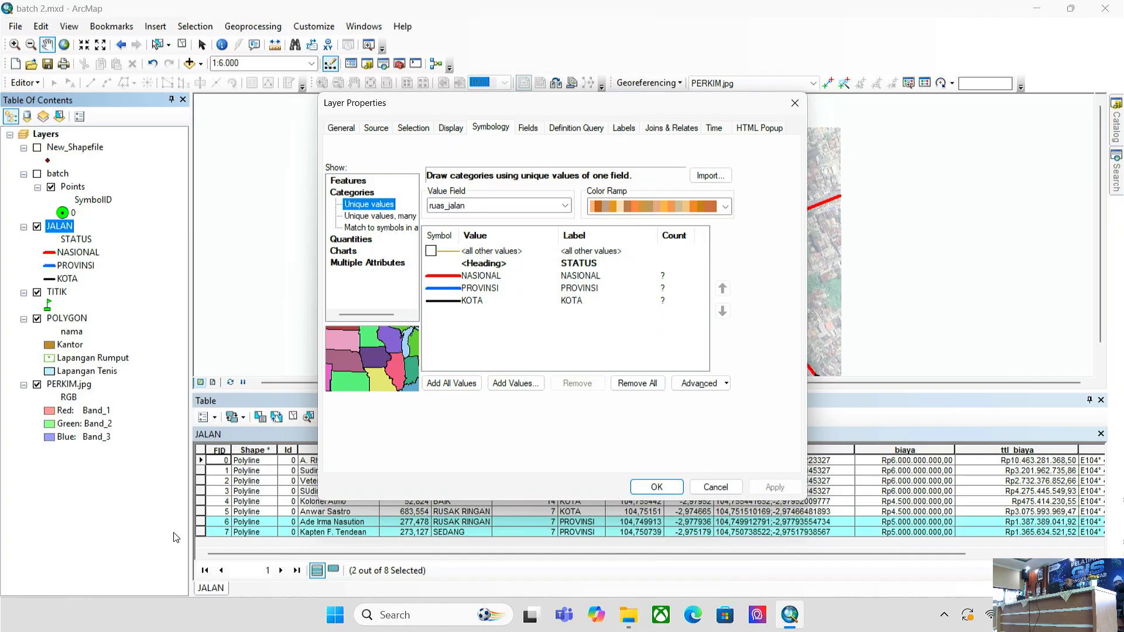
{"action": "left_click", "coordinate": [637, 136]}
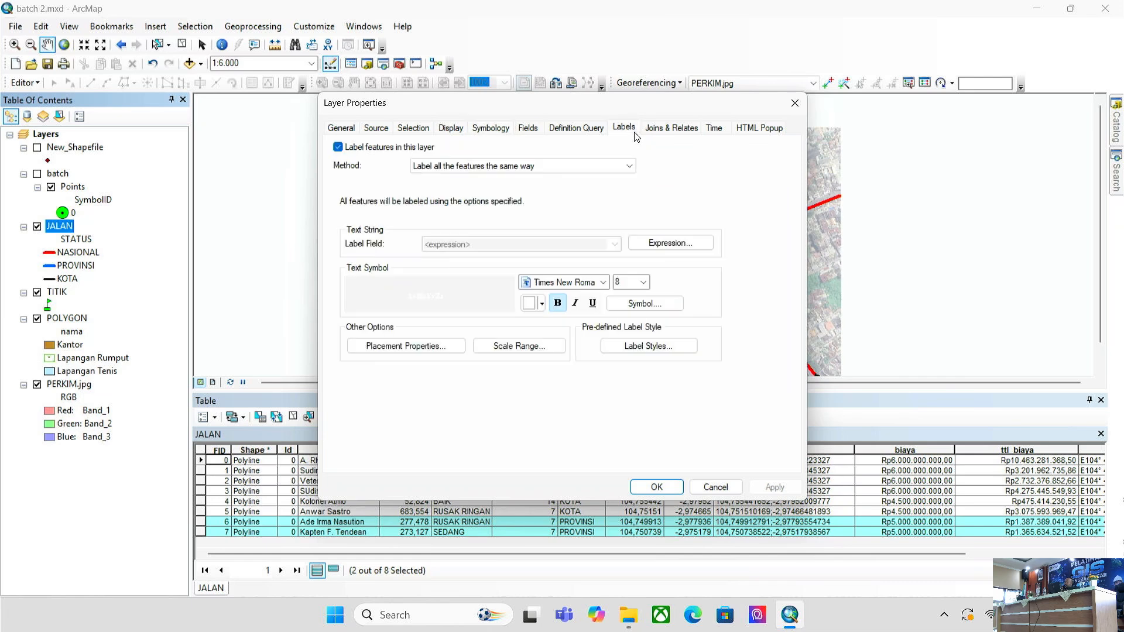
{"action": "left_click", "coordinate": [534, 305]}
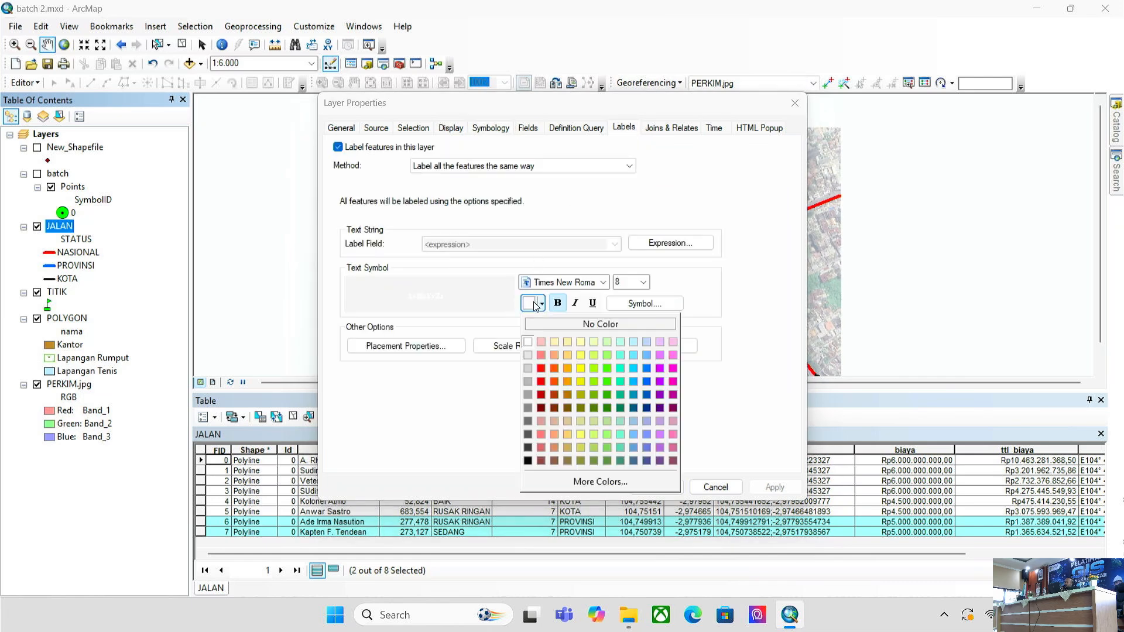
{"action": "left_click", "coordinate": [529, 461]}
{"action": "left_click", "coordinate": [786, 486]}
{"action": "left_click", "coordinate": [656, 487]}
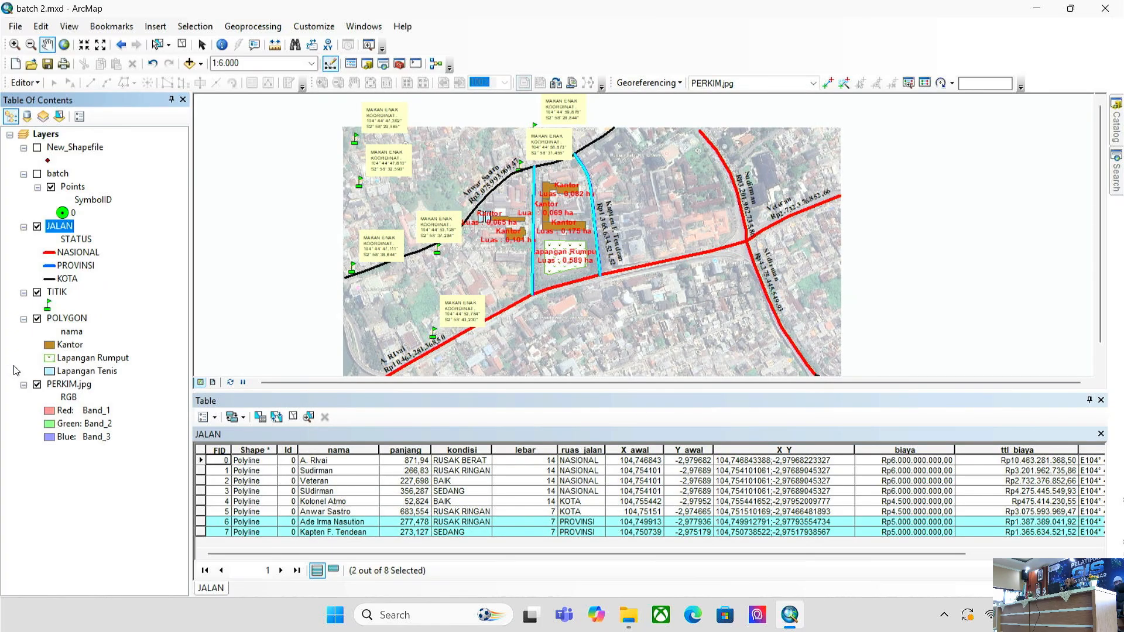
- Set PERKIM.jpg transparency back to 50% and zoom out to about 1:8,000
{"action": "right_click", "coordinate": [70, 384]}
{"action": "left_click", "coordinate": [150, 368]}
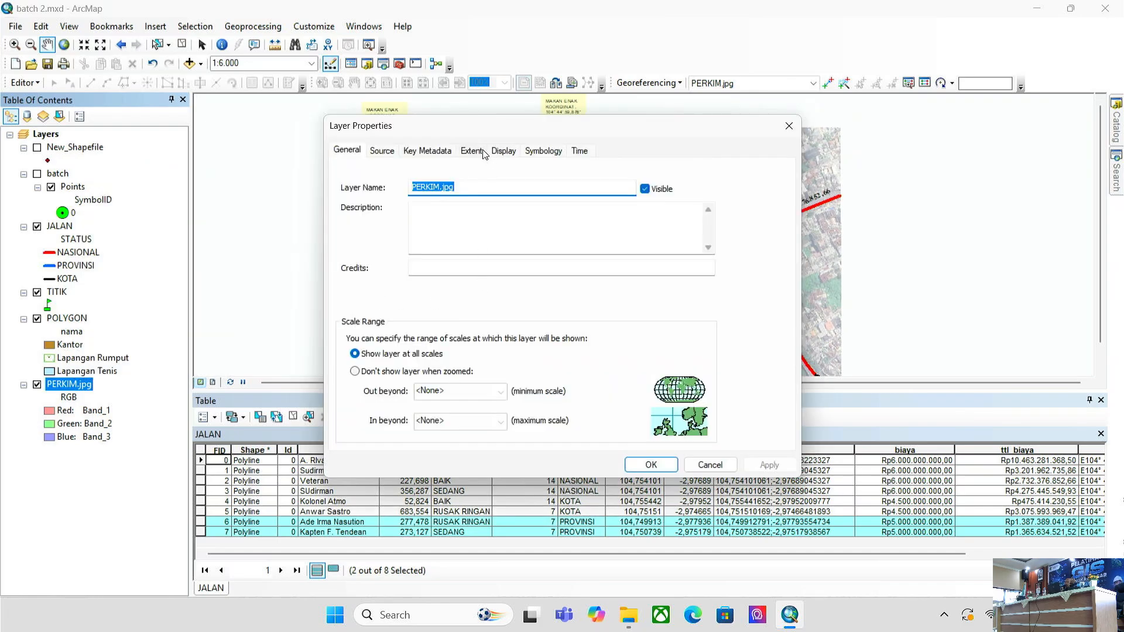
{"action": "left_click", "coordinate": [504, 150]}
{"action": "double_click", "coordinate": [462, 310]}
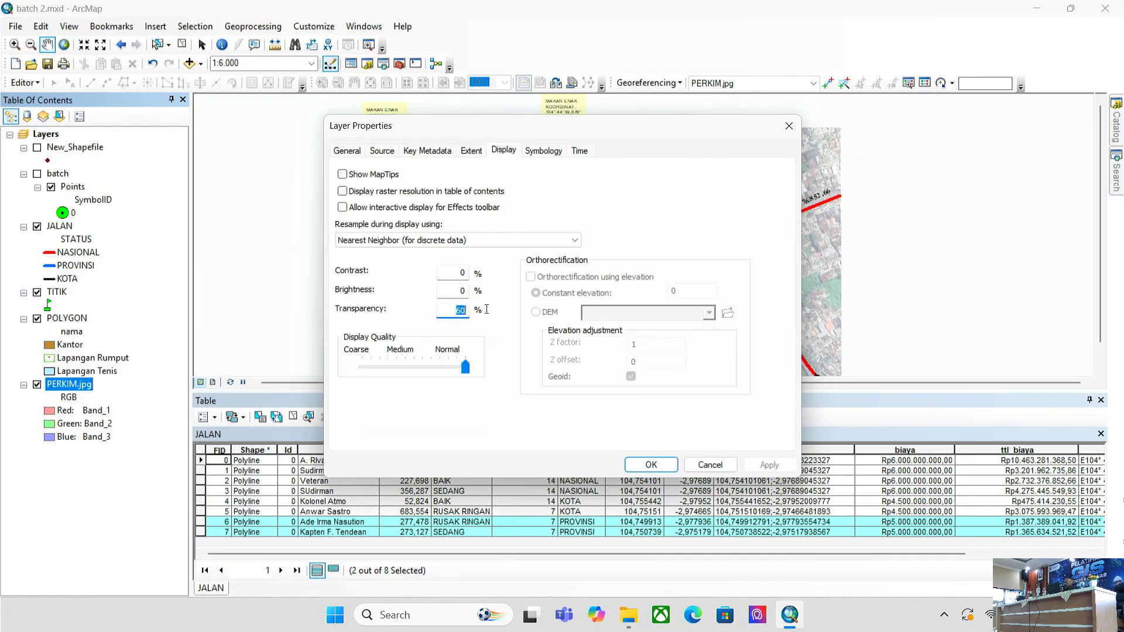
{"action": "type", "text": "50"}
{"action": "left_click", "coordinate": [770, 465]}
{"action": "left_click", "coordinate": [649, 465]}
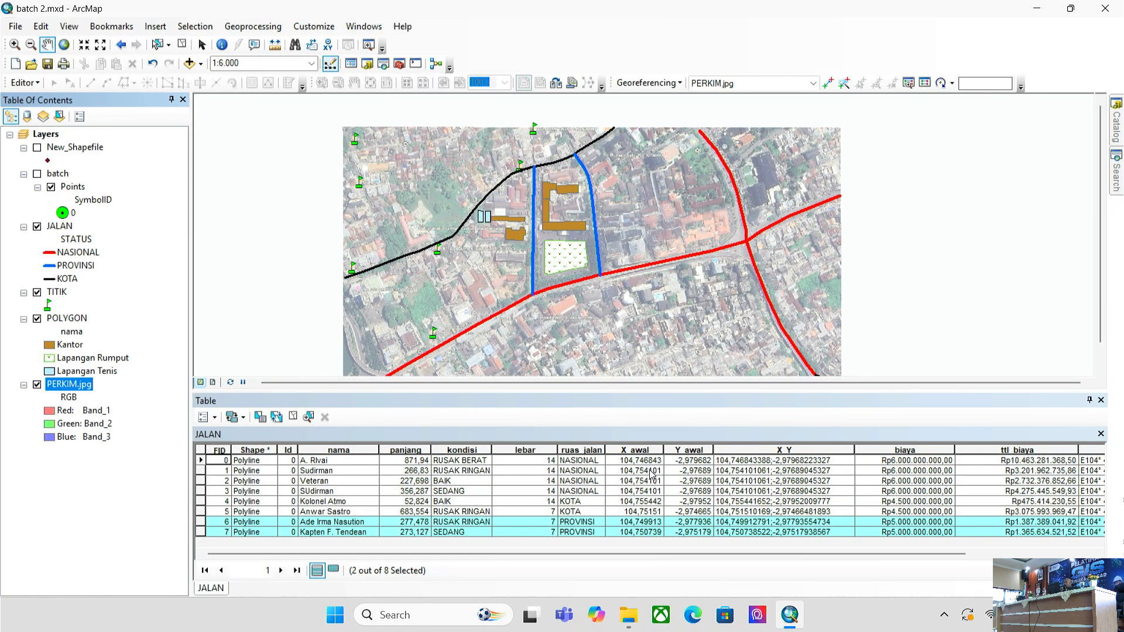
{"action": "left_click_drag", "start_coordinate": [580, 230], "coordinate": [576, 209]}
{"action": "scroll", "coordinate": [577, 209], "scroll_direction": "down", "scroll_amount": 1}
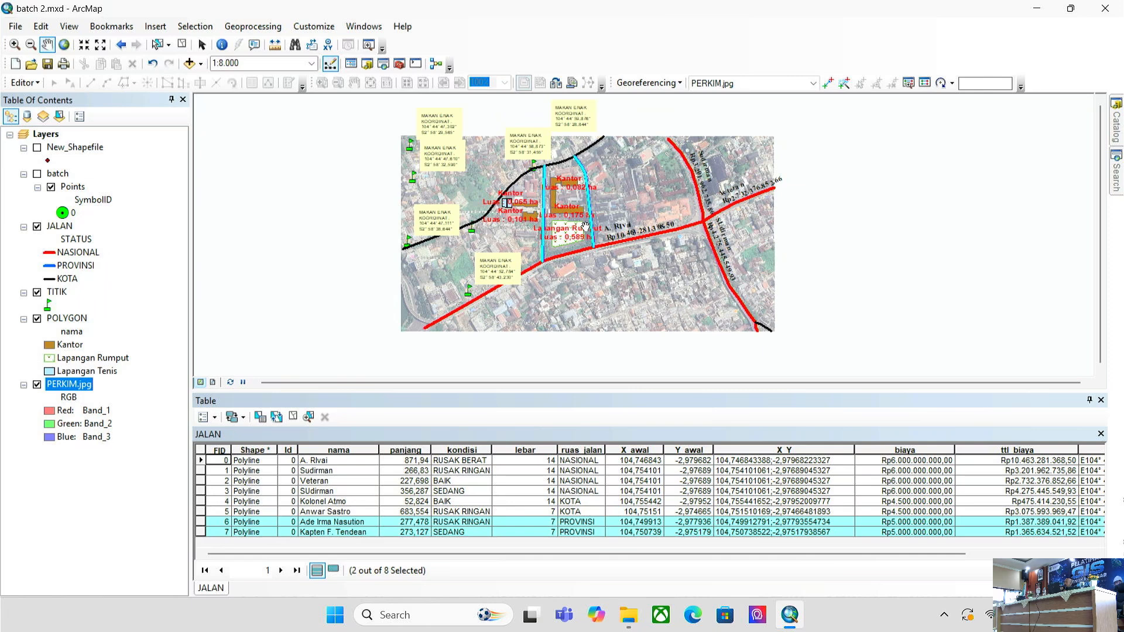
- Choose Microsoft Print to PDF as the printer in Page and Print Setup
{"action": "left_click", "coordinate": [16, 27]}
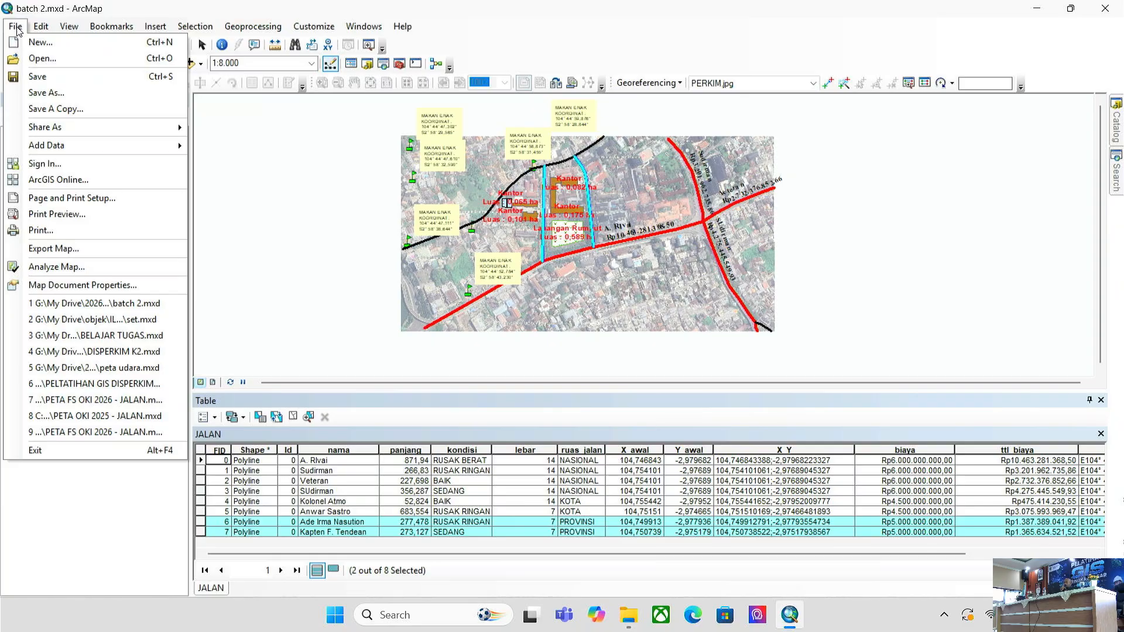
{"action": "left_click", "coordinate": [16, 26]}
{"action": "left_click", "coordinate": [41, 27]}
{"action": "mouse_move", "coordinate": [16, 27]}
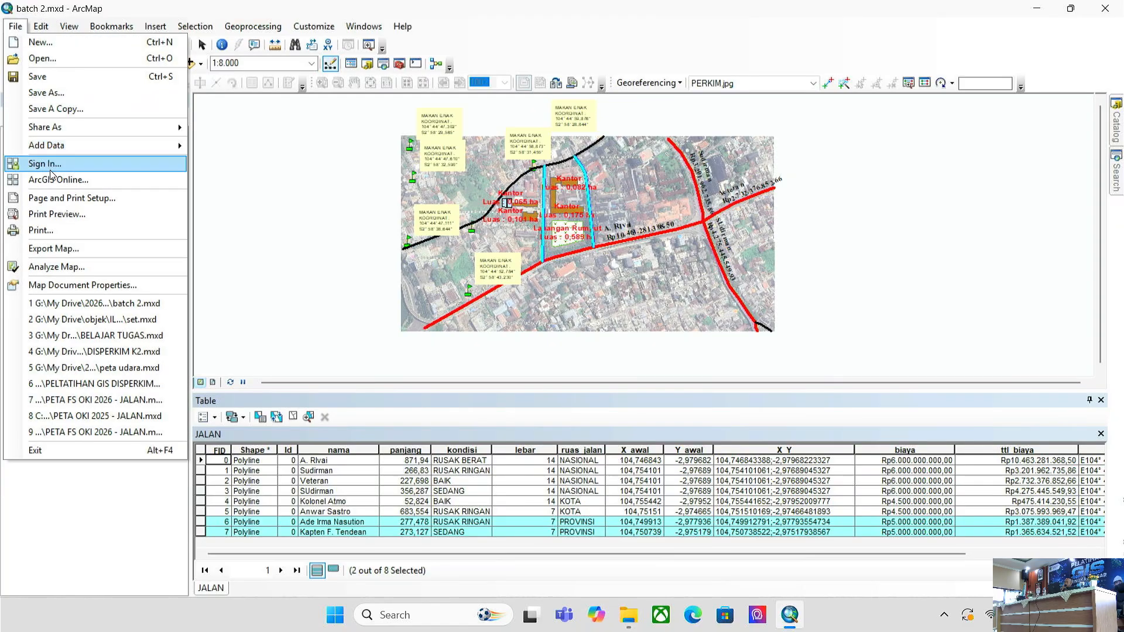
{"action": "left_click", "coordinate": [59, 198]}
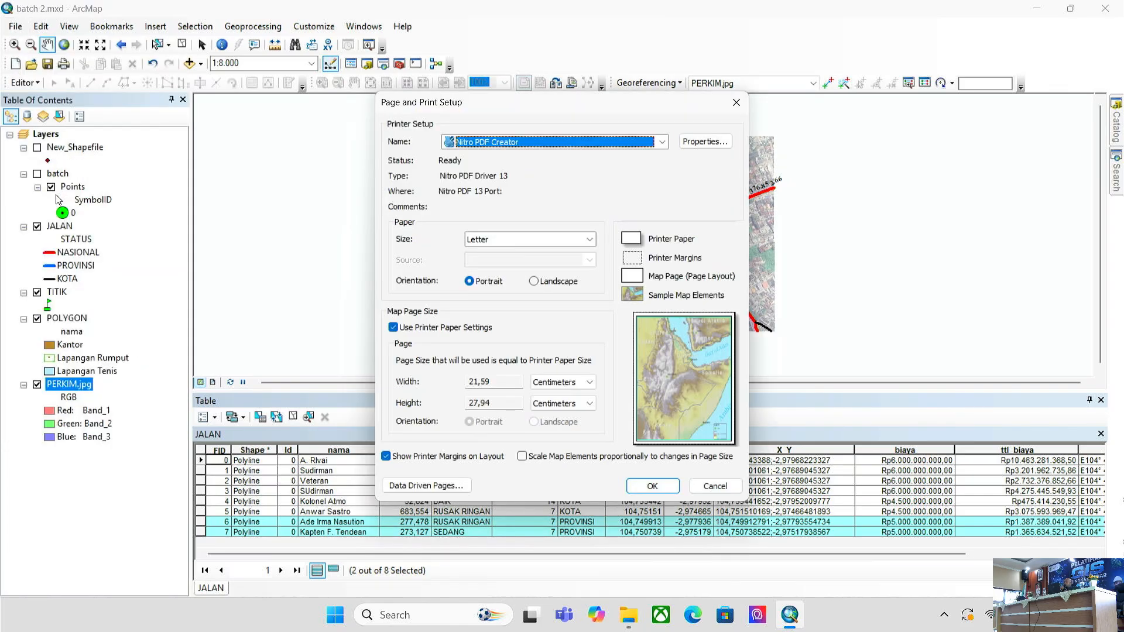
{"action": "left_click", "coordinate": [662, 142]}
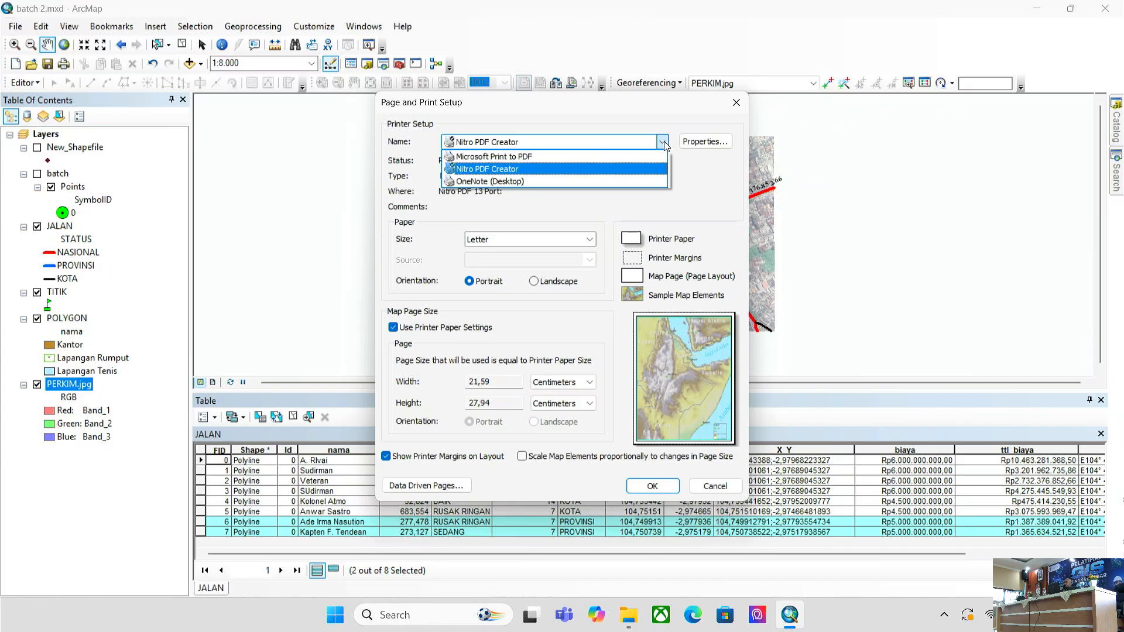
{"action": "left_click", "coordinate": [576, 156]}
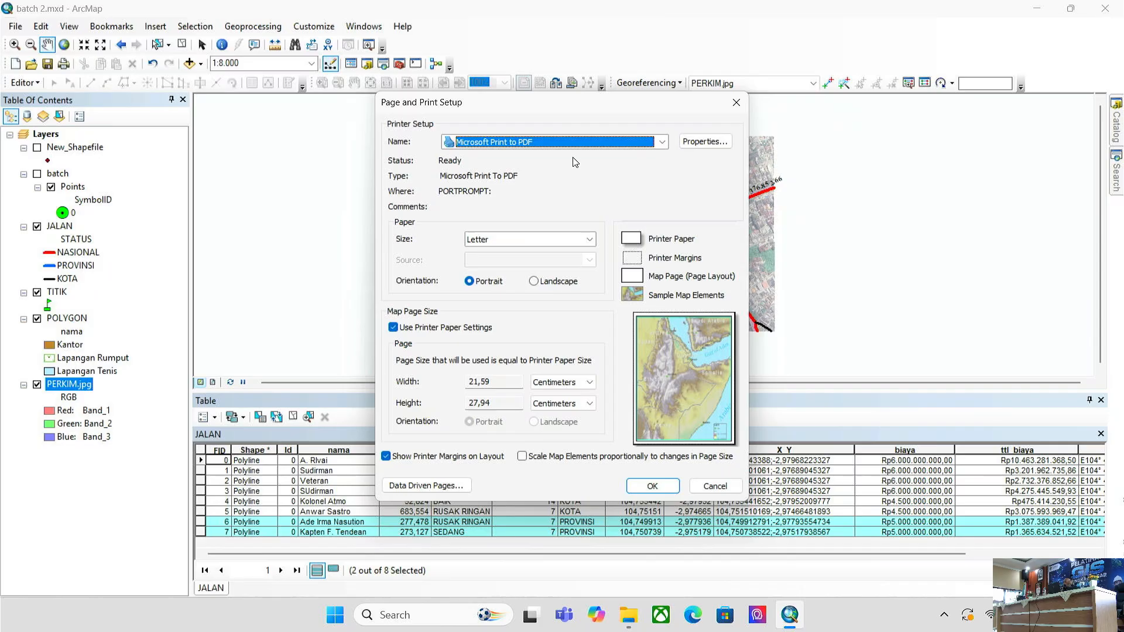
- Choose A3 as the paper size and Landscape as the orientation
{"action": "left_click", "coordinate": [570, 242]}
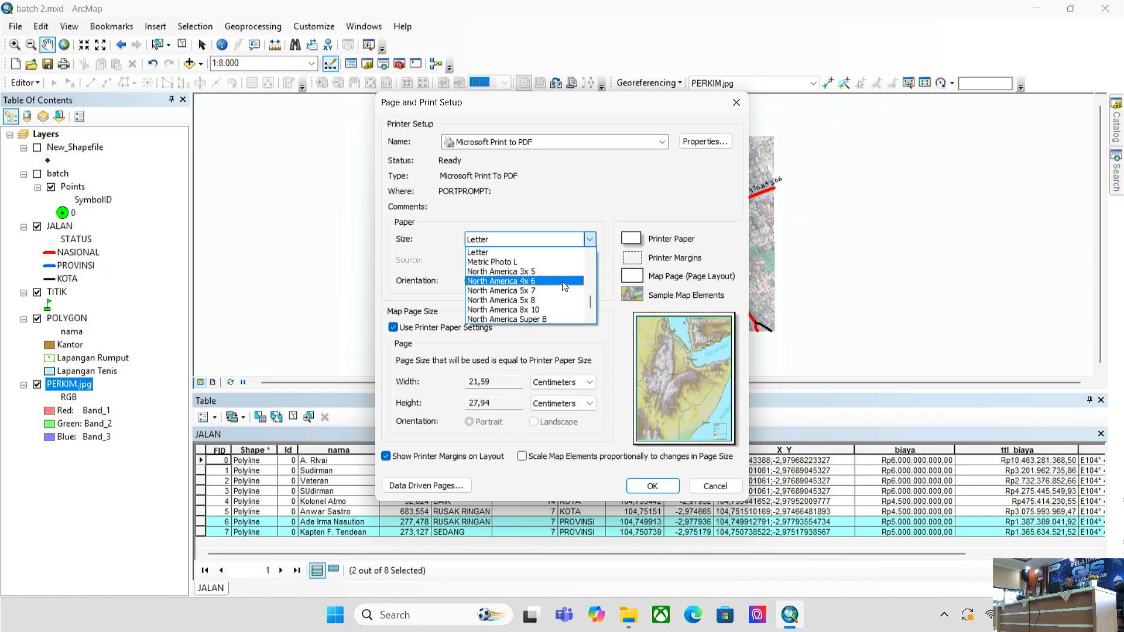
{"action": "scroll", "coordinate": [563, 272], "scroll_direction": "up", "scroll_amount": 5}
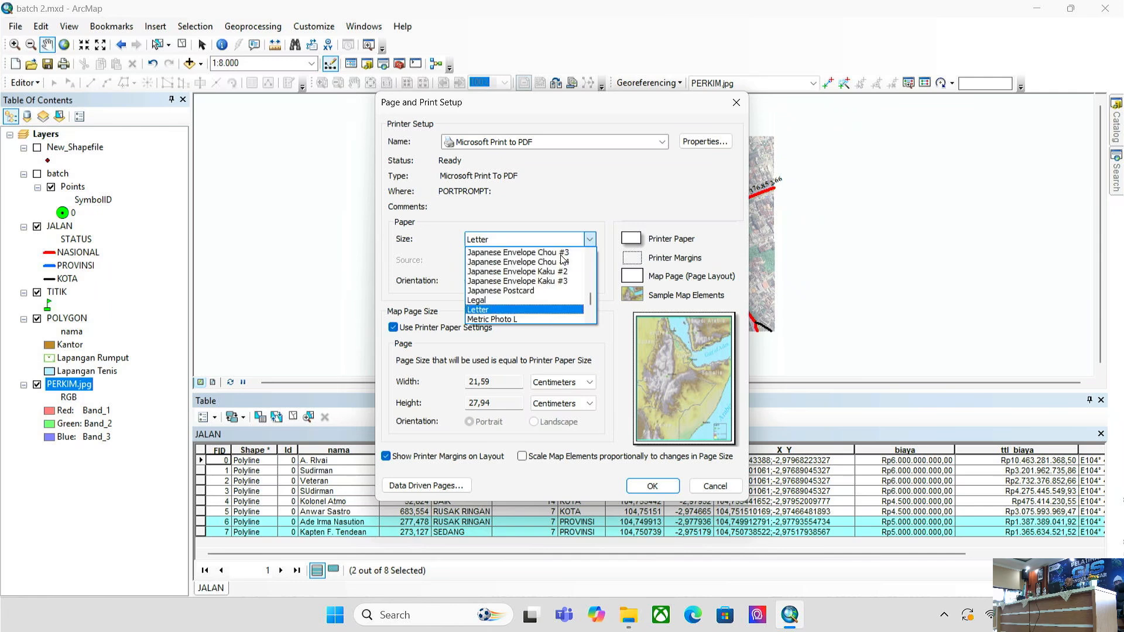
{"action": "scroll", "coordinate": [564, 267], "scroll_direction": "down", "scroll_amount": 6}
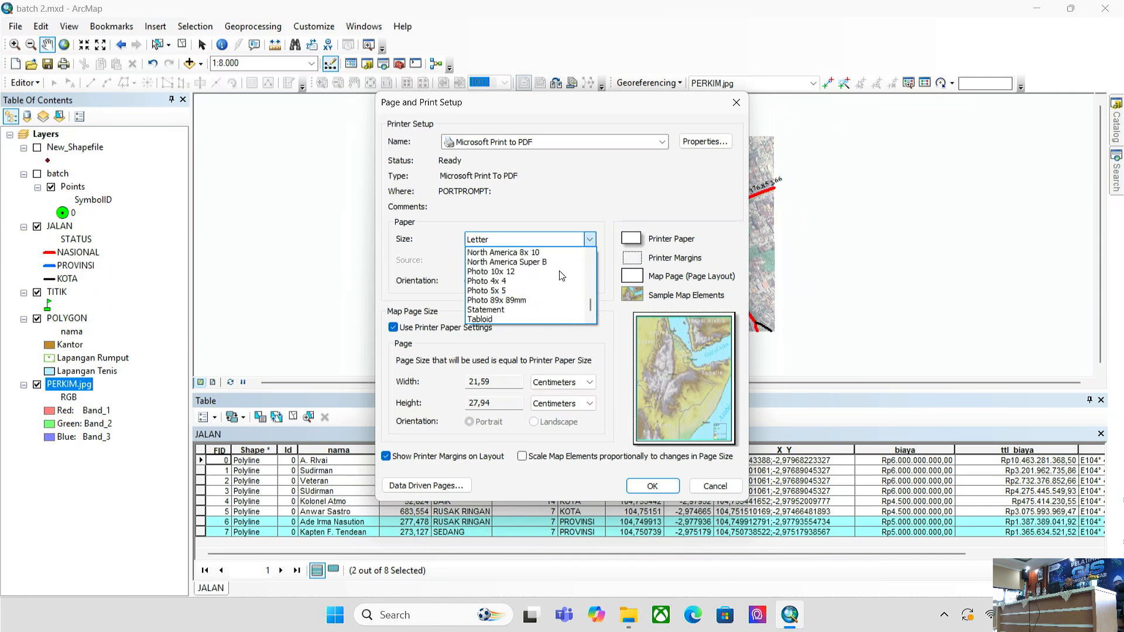
{"action": "scroll", "coordinate": [539, 278], "scroll_direction": "up", "scroll_amount": 8}
{"action": "scroll", "coordinate": [517, 280], "scroll_direction": "up", "scroll_amount": 3}
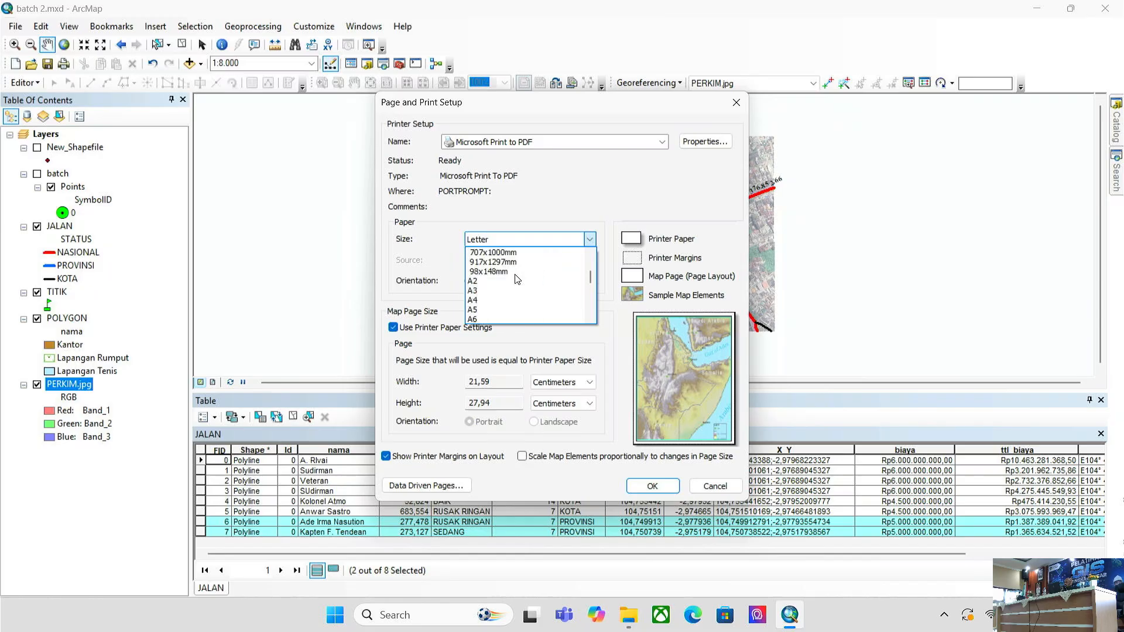
{"action": "left_click", "coordinate": [510, 293]}
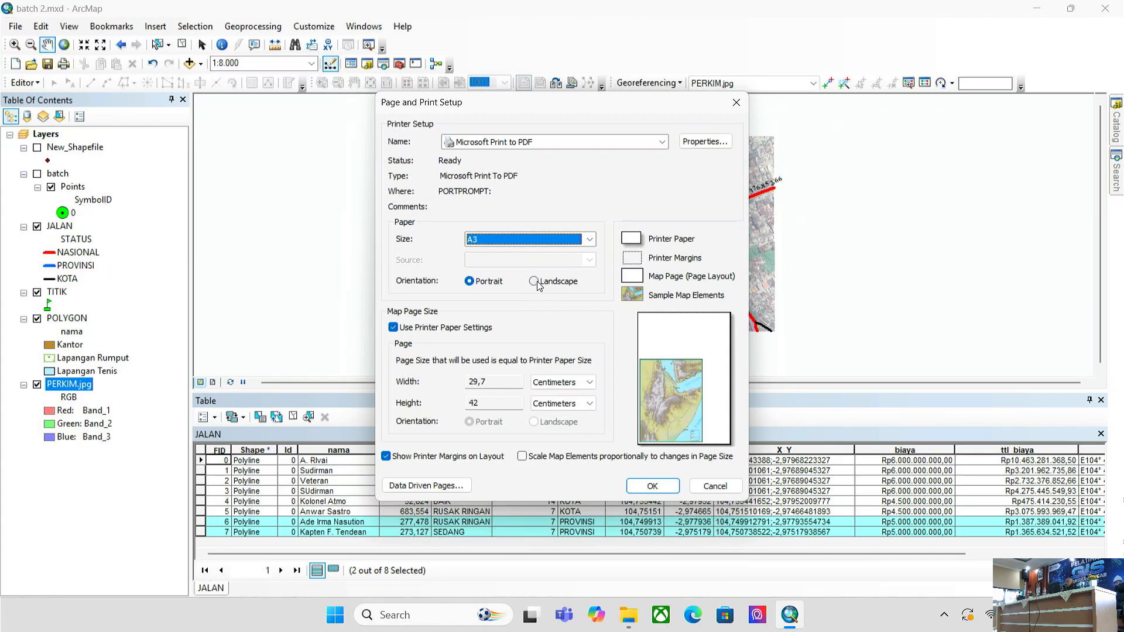
{"action": "left_click", "coordinate": [535, 281]}
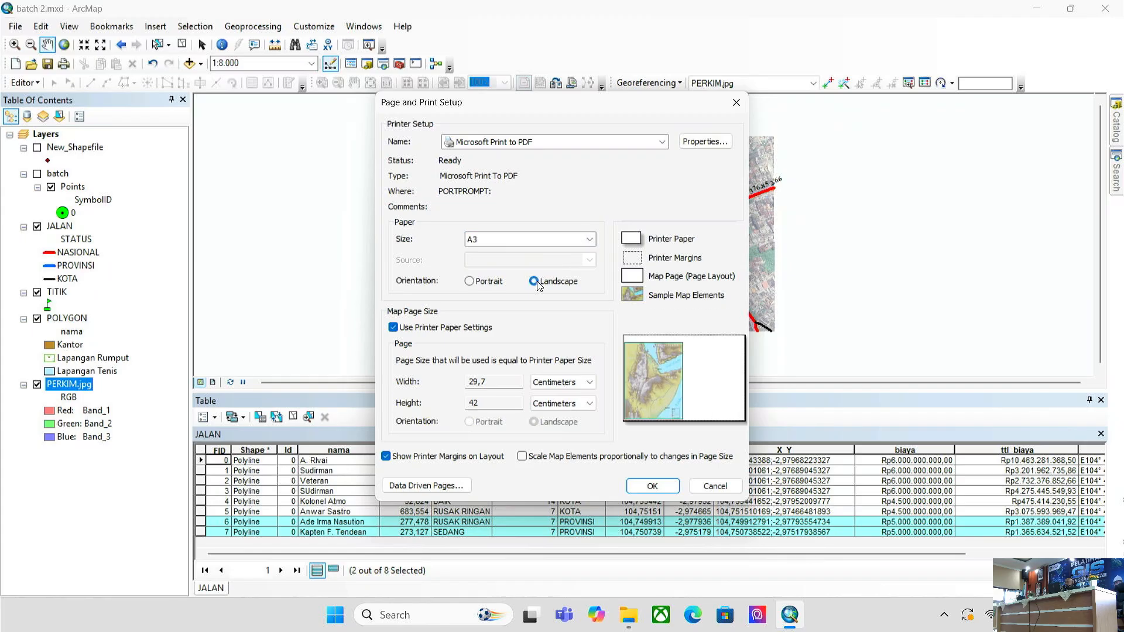
- Confirm the A3 landscape page setup and return to the batch 2 map
{"action": "left_click", "coordinate": [679, 487]}
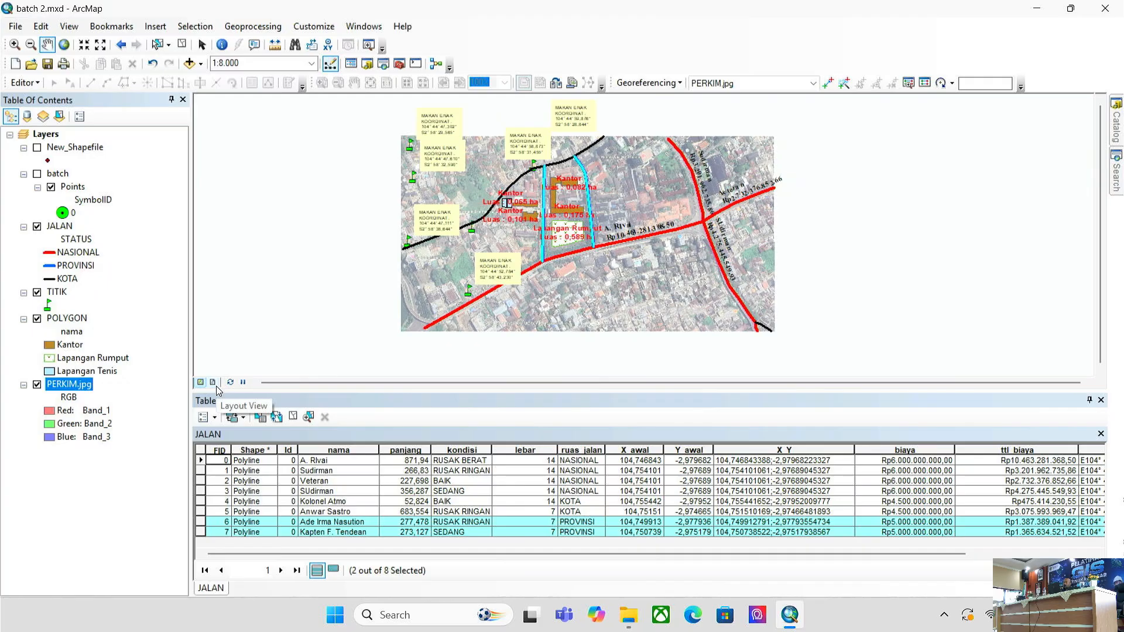
- Switch to Layout View and clear the two selected JALAN road features
{"action": "left_click", "coordinate": [72, 26]}
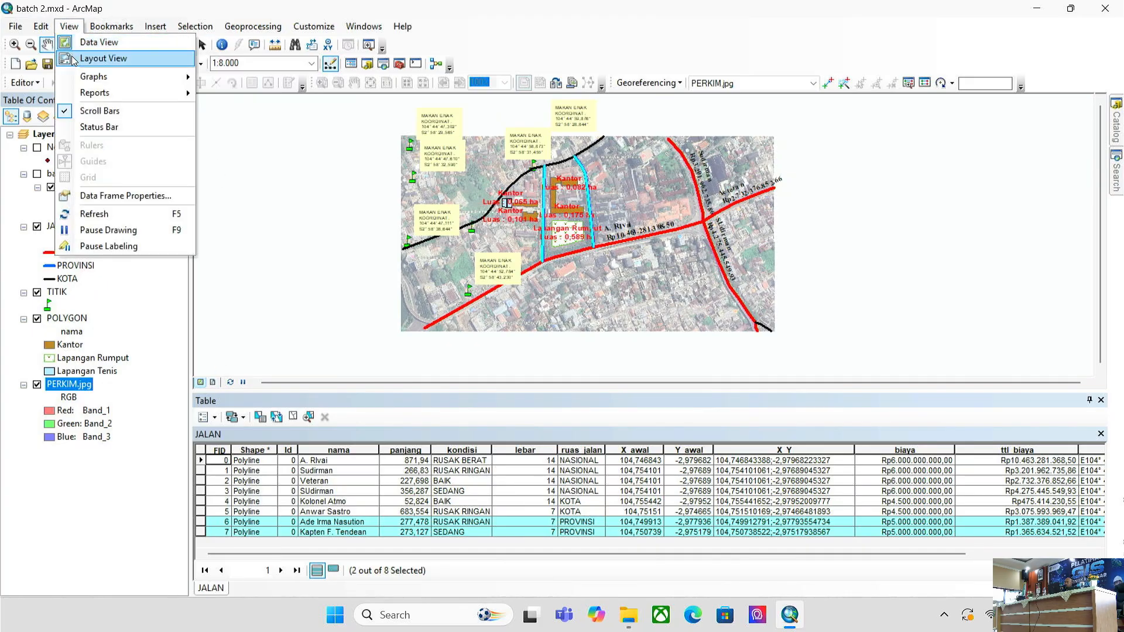
{"action": "left_click", "coordinate": [213, 383]}
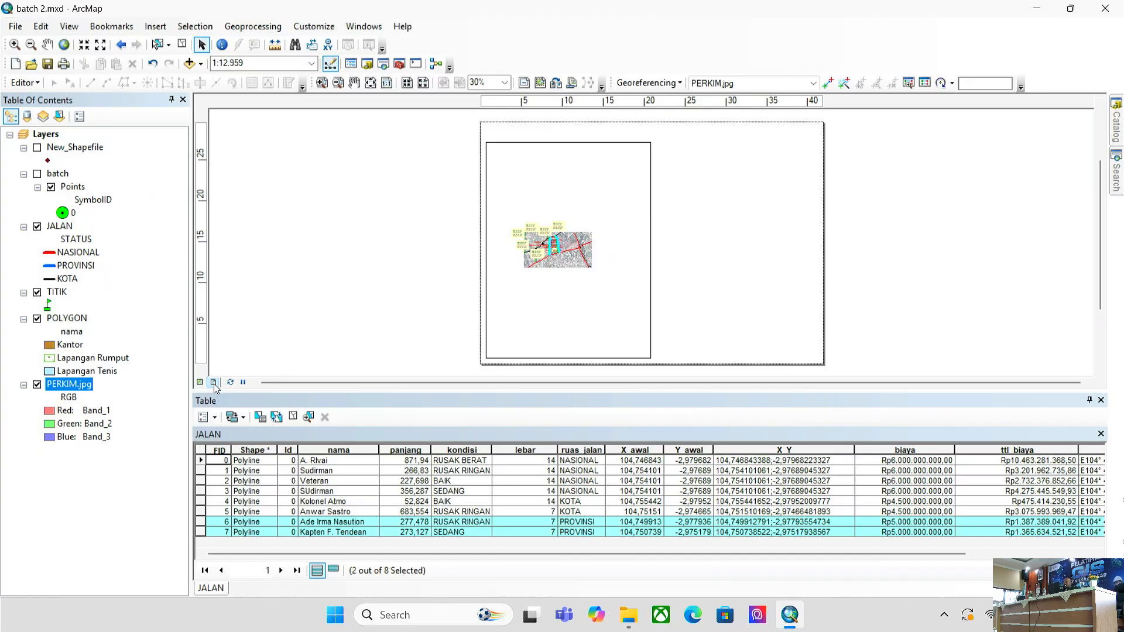
{"action": "left_click", "coordinate": [183, 45]}
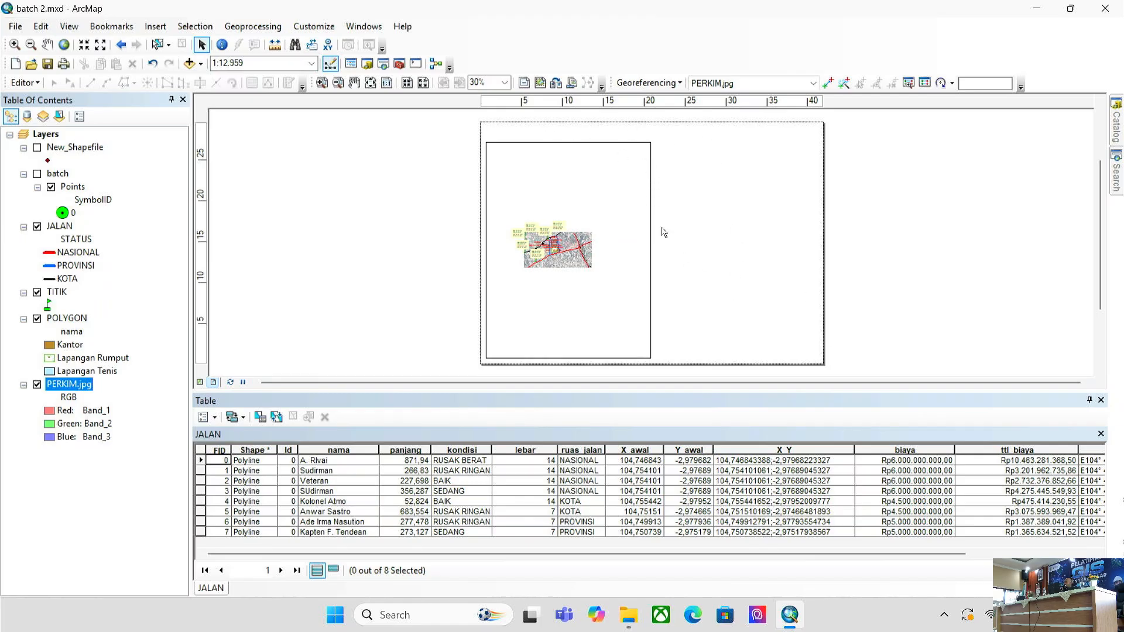
- Select the small map data frame and stretch it out to the landscape page edges
{"action": "left_click", "coordinate": [645, 195]}
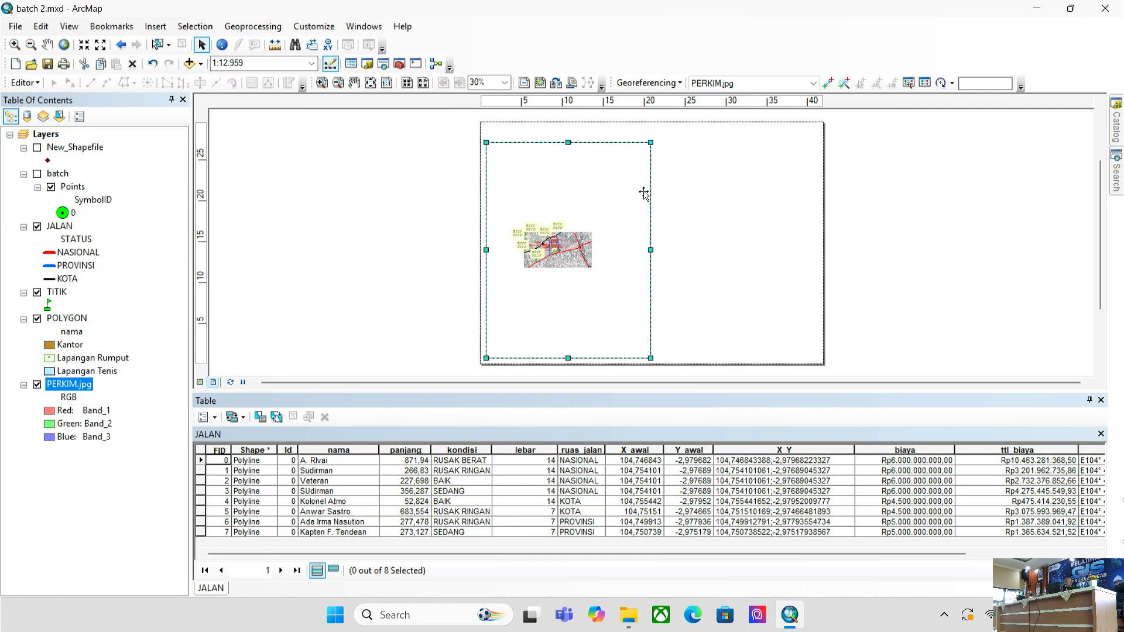
{"action": "left_click_drag", "start_coordinate": [651, 142], "coordinate": [819, 127]}
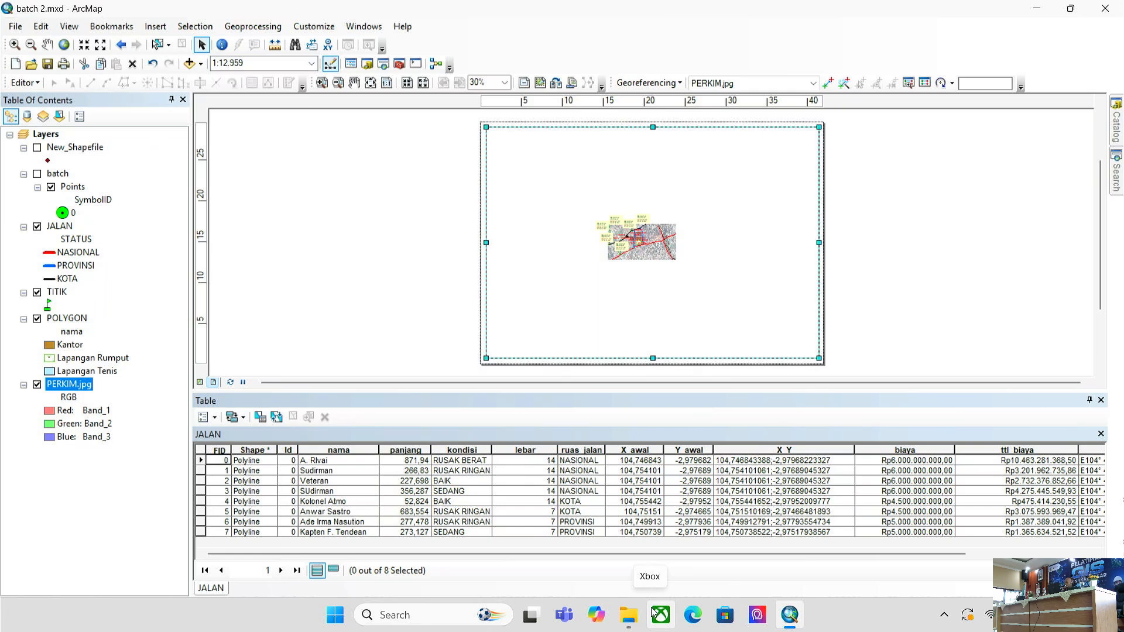
- Navigate Google Drive in File Explorer to 2026 > PELATIHAN > NARASUMBER GIS > TUGAS
{"action": "left_click", "coordinate": [623, 621]}
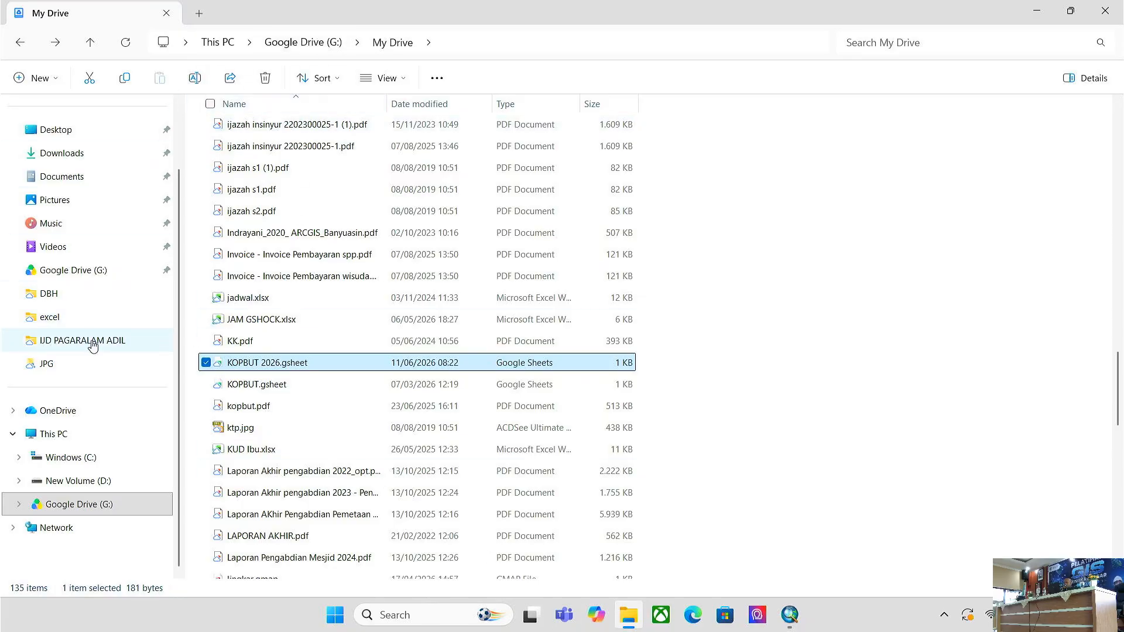
{"action": "scroll", "coordinate": [293, 238], "scroll_direction": "up", "scroll_amount": 20}
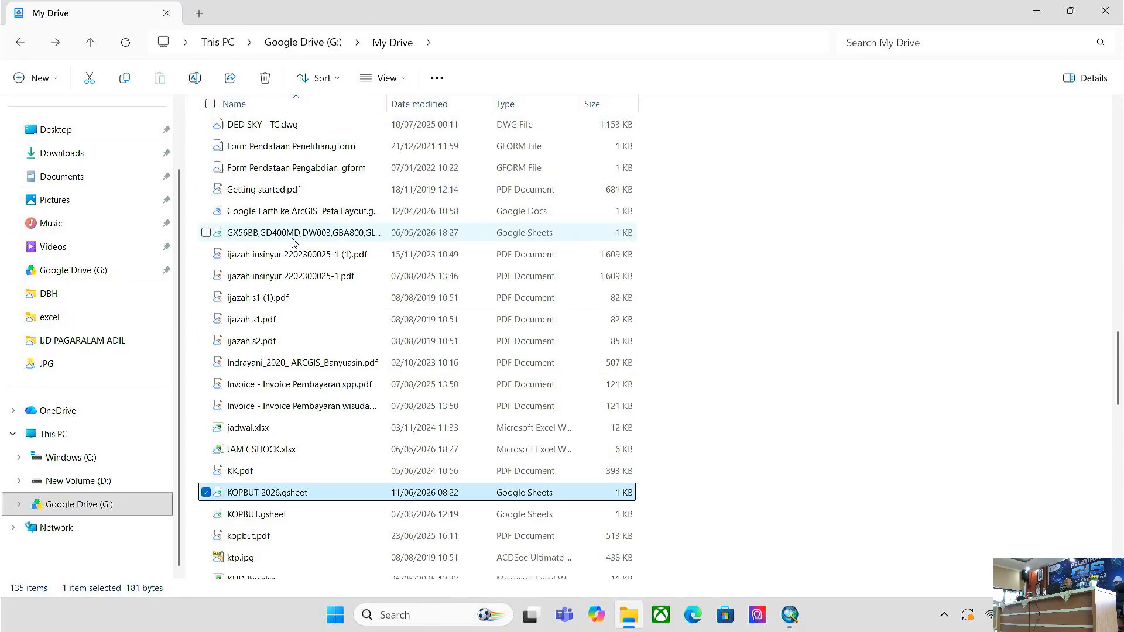
{"action": "double_click", "coordinate": [255, 154]}
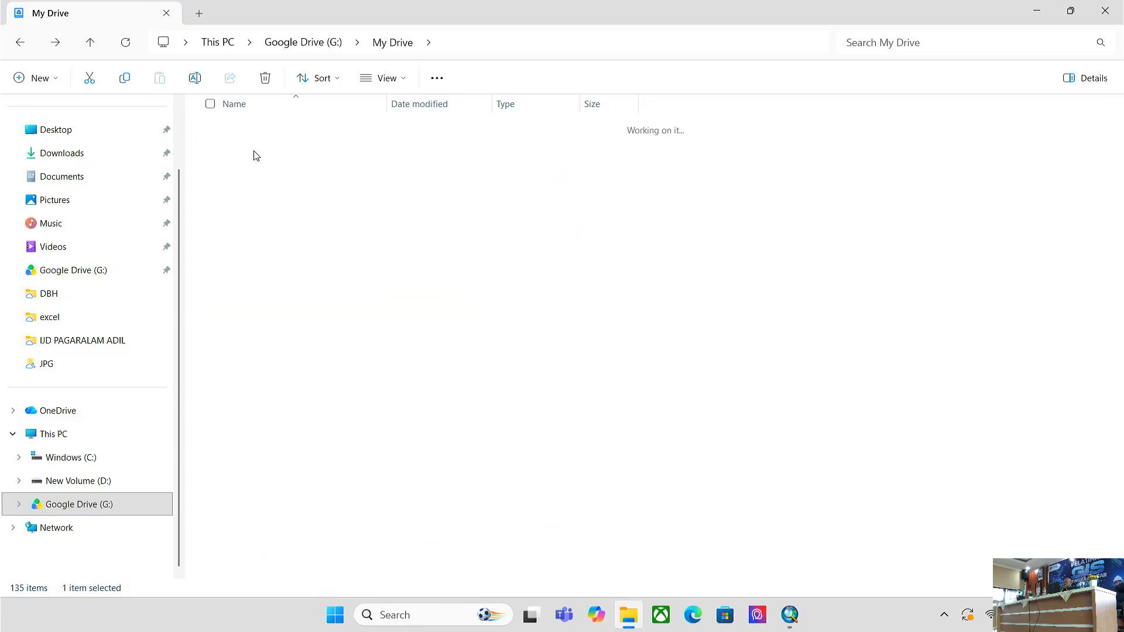
{"action": "double_click", "coordinate": [255, 187]}
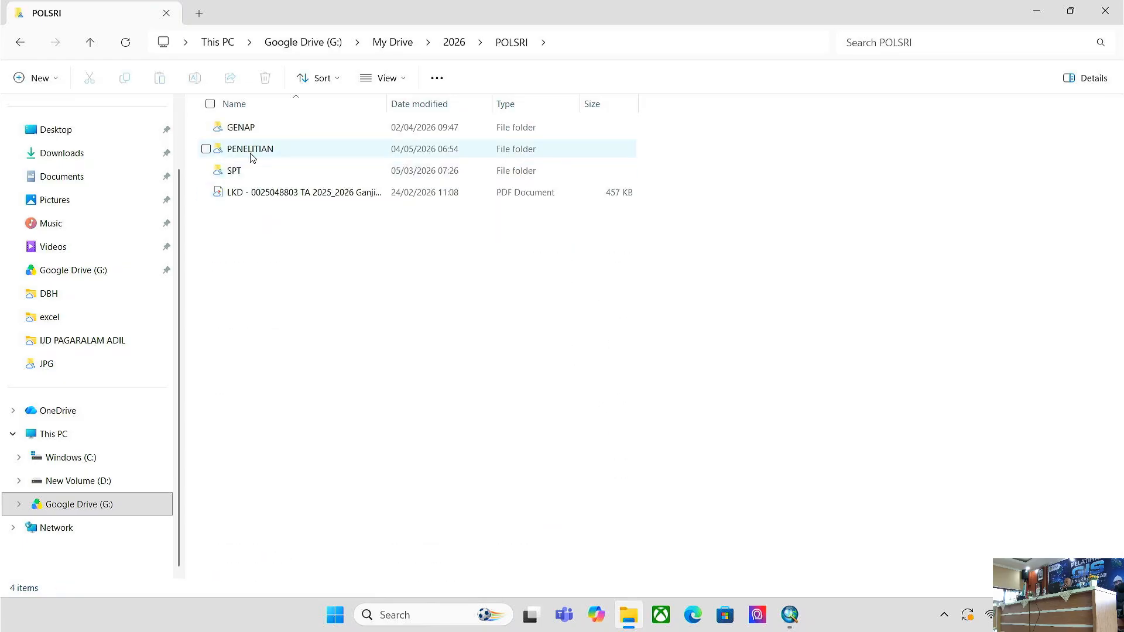
{"action": "left_click", "coordinate": [455, 42]}
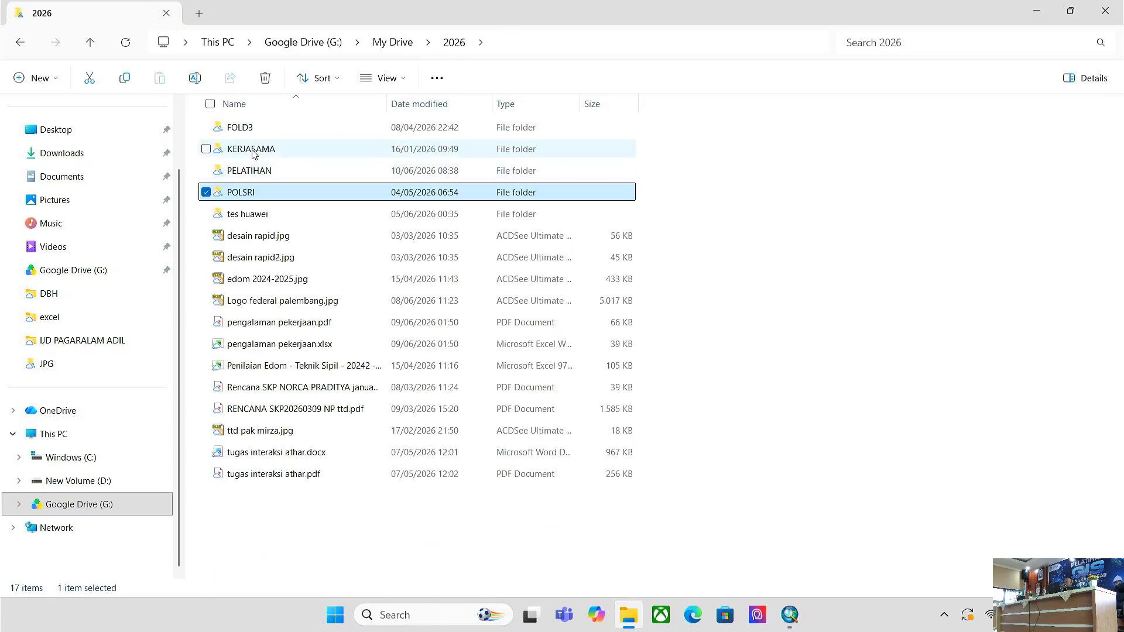
{"action": "double_click", "coordinate": [251, 171]}
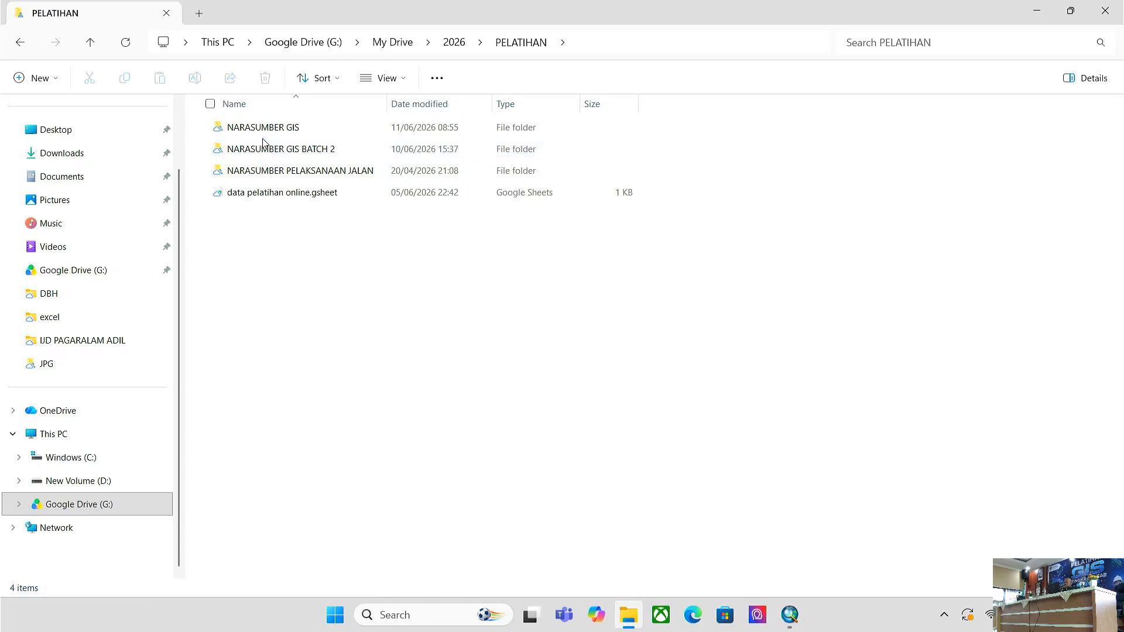
{"action": "double_click", "coordinate": [265, 128]}
{"action": "double_click", "coordinate": [258, 215]}
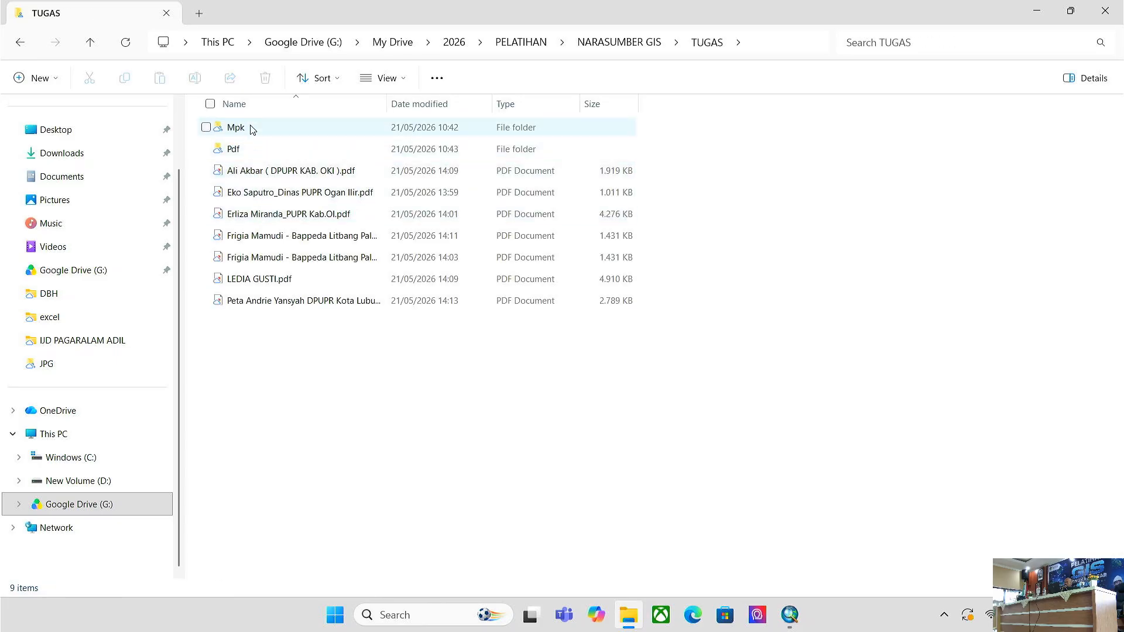
- Look through the participant map PDFs in TUGAS, including DPUPR KAB. OKI and PUPR Kab.OI
{"action": "left_click", "coordinate": [289, 277]}
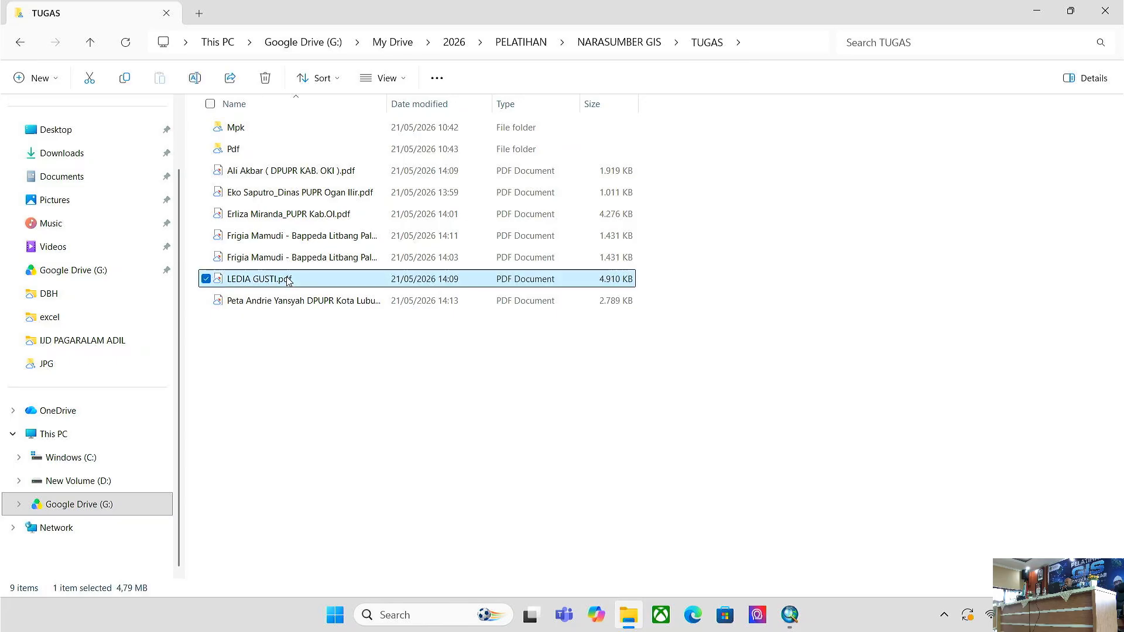
{"action": "left_click", "coordinate": [299, 173]}
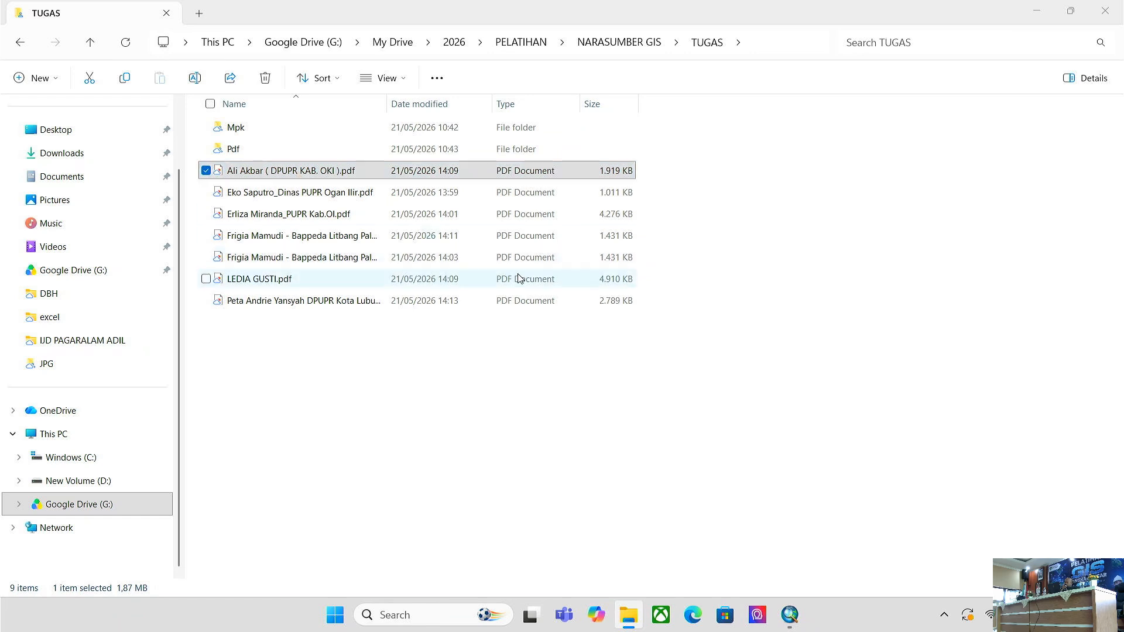
{"action": "left_click", "coordinate": [450, 410]}
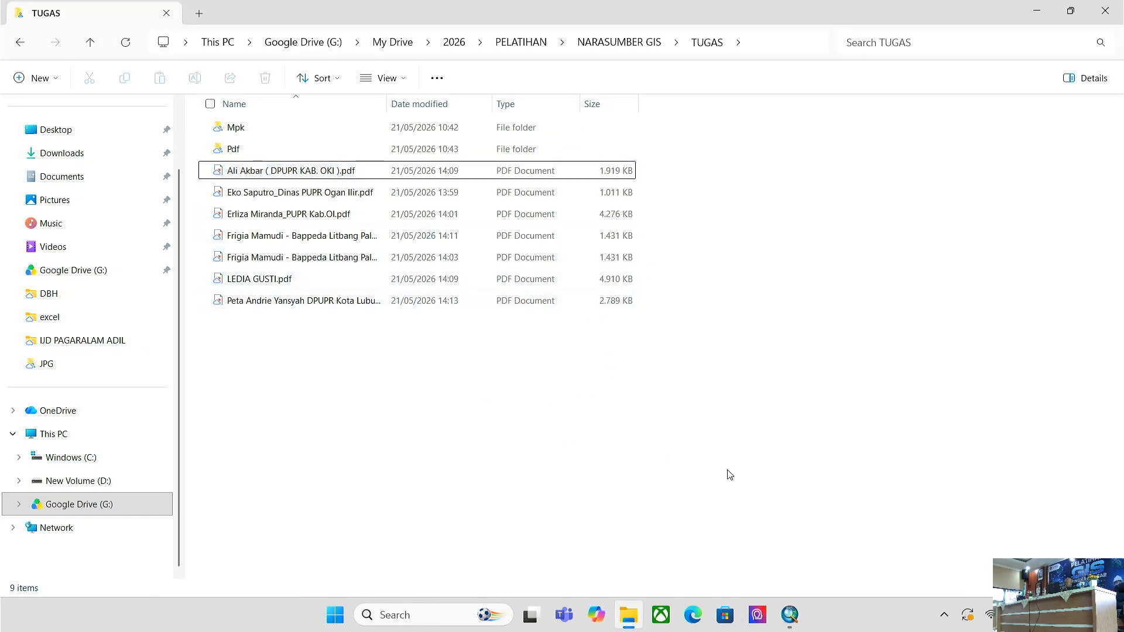
{"action": "right_click", "coordinate": [616, 381]}
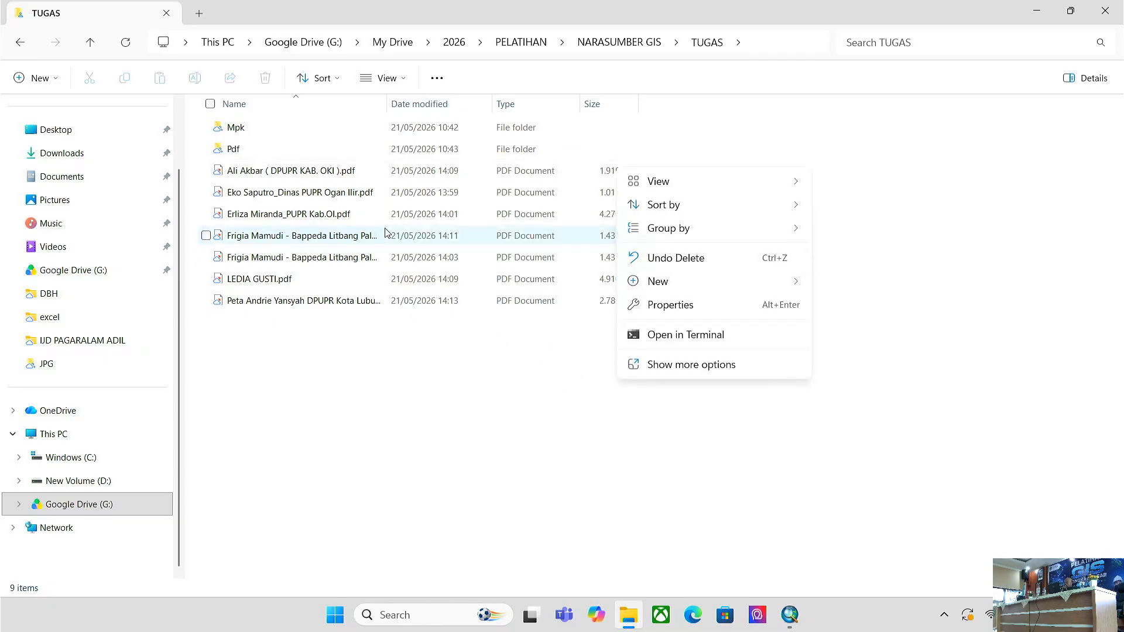
{"action": "left_click", "coordinate": [256, 175]}
{"action": "left_click", "coordinate": [262, 175]}
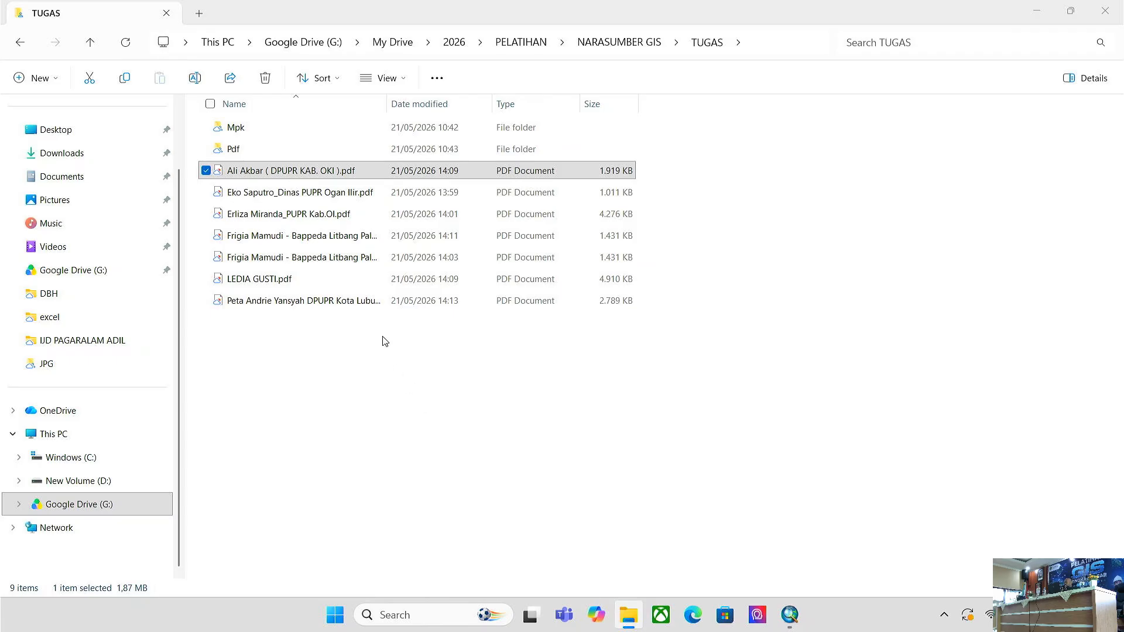
{"action": "left_click", "coordinate": [352, 301]}
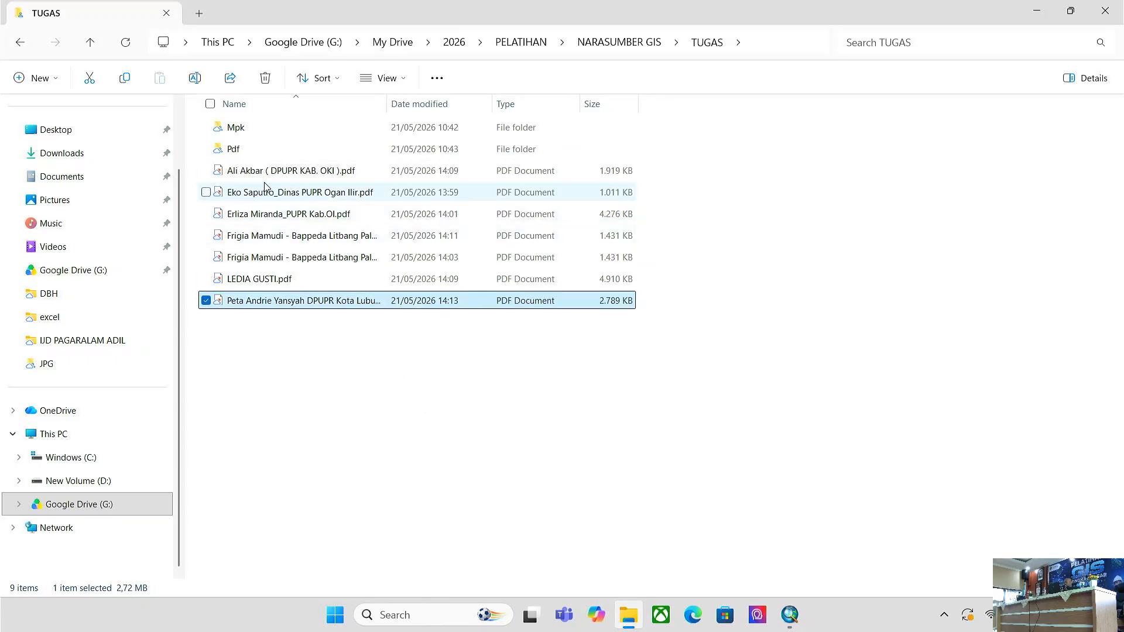
{"action": "left_click", "coordinate": [302, 215]}
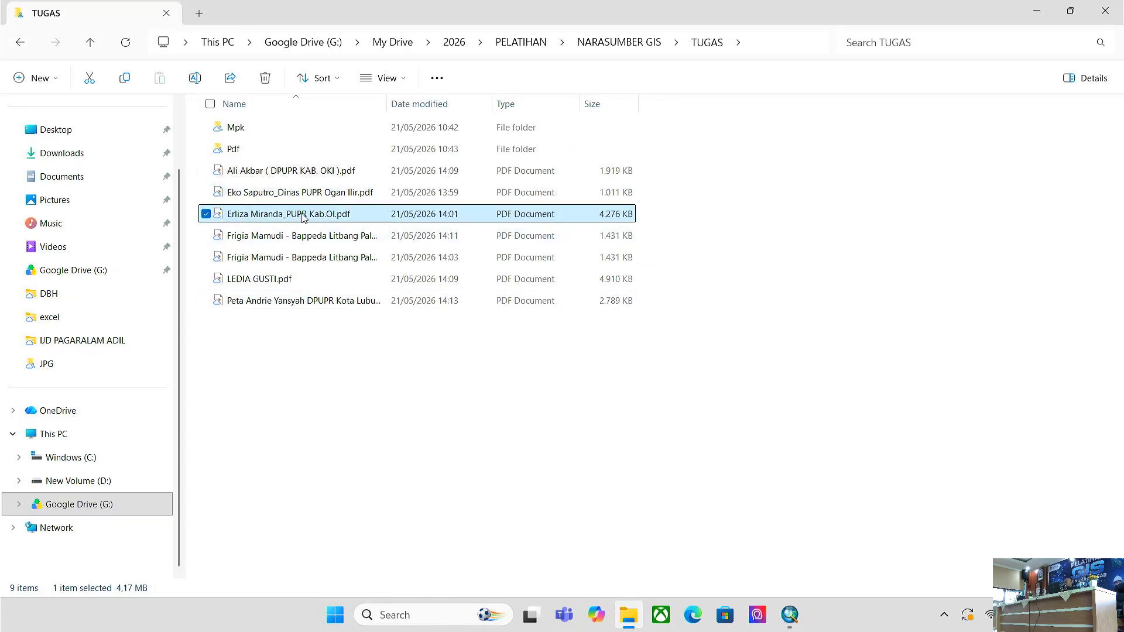
{"action": "left_click", "coordinate": [1030, 14]}
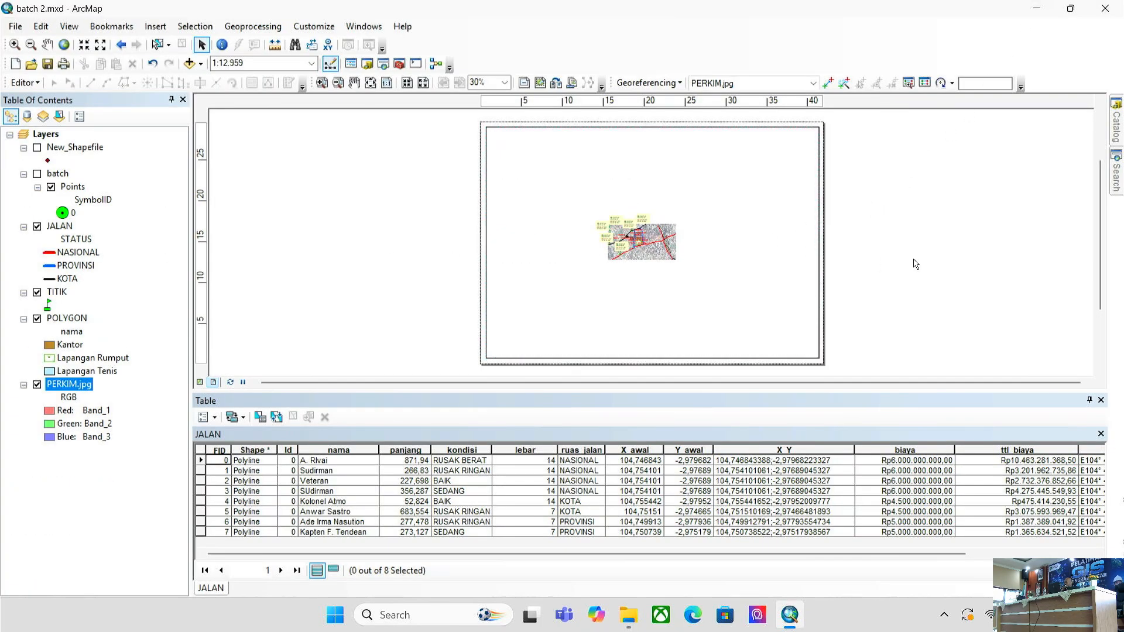
- Select the last map PDF in TUGAS and bring up its file context menu
{"action": "left_click", "coordinate": [622, 617]}
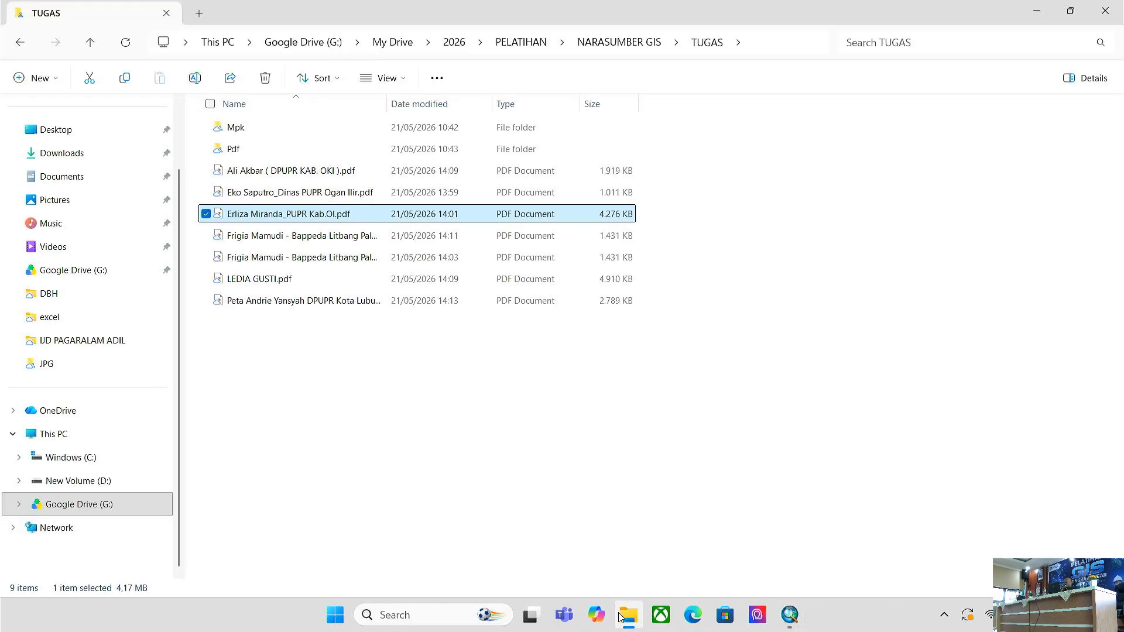
{"action": "right_click", "coordinate": [539, 377]}
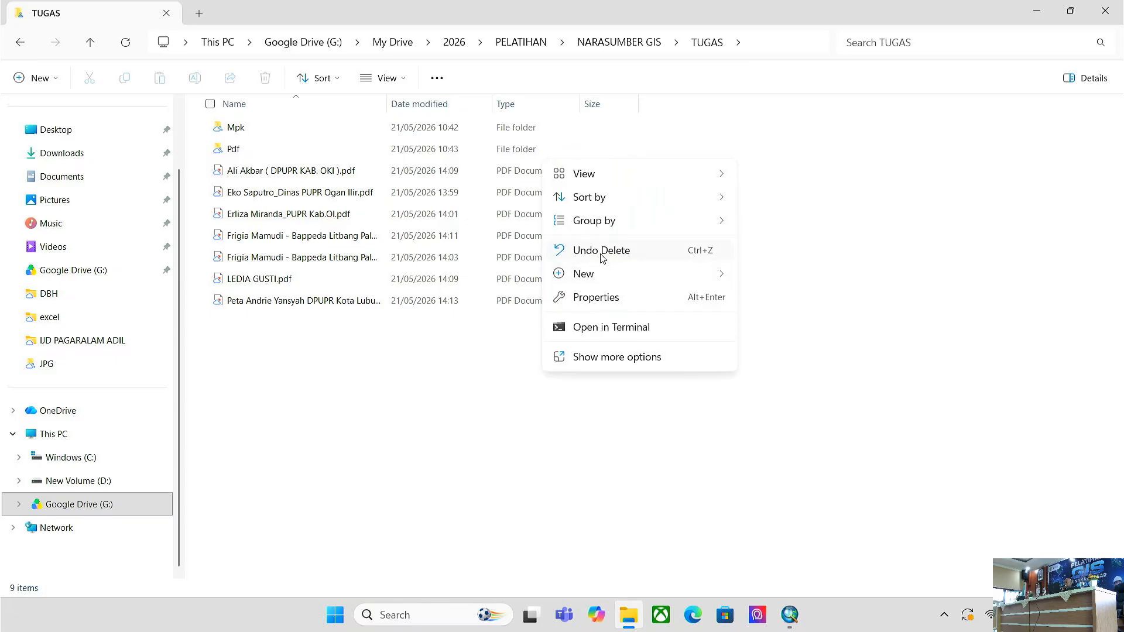
{"action": "left_click", "coordinate": [252, 302]}
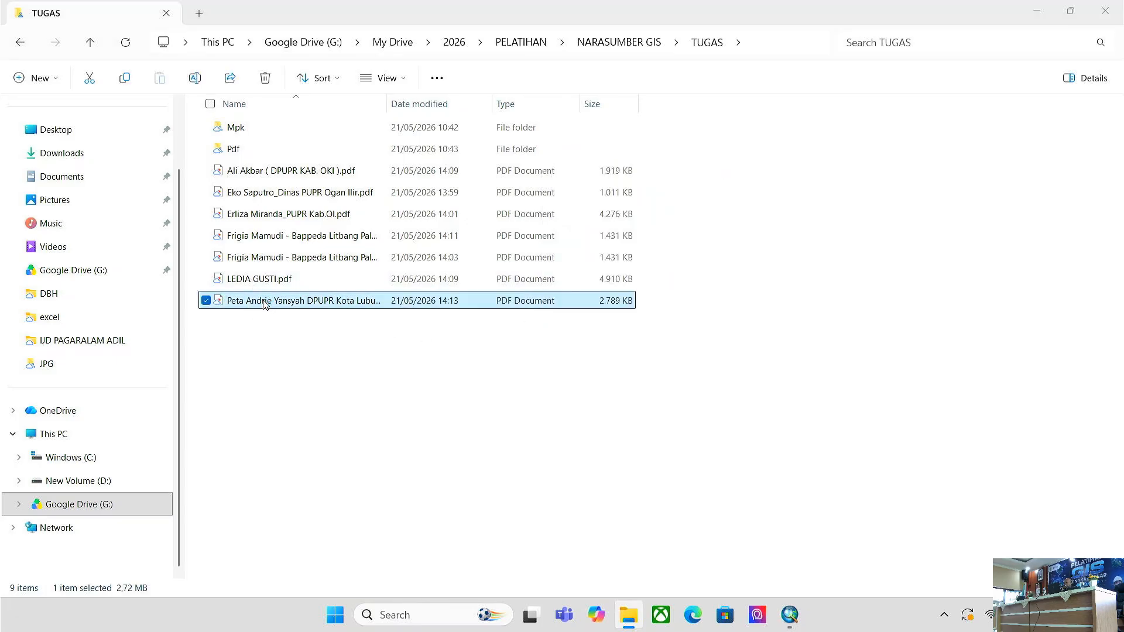
{"action": "right_click", "coordinate": [265, 305]}
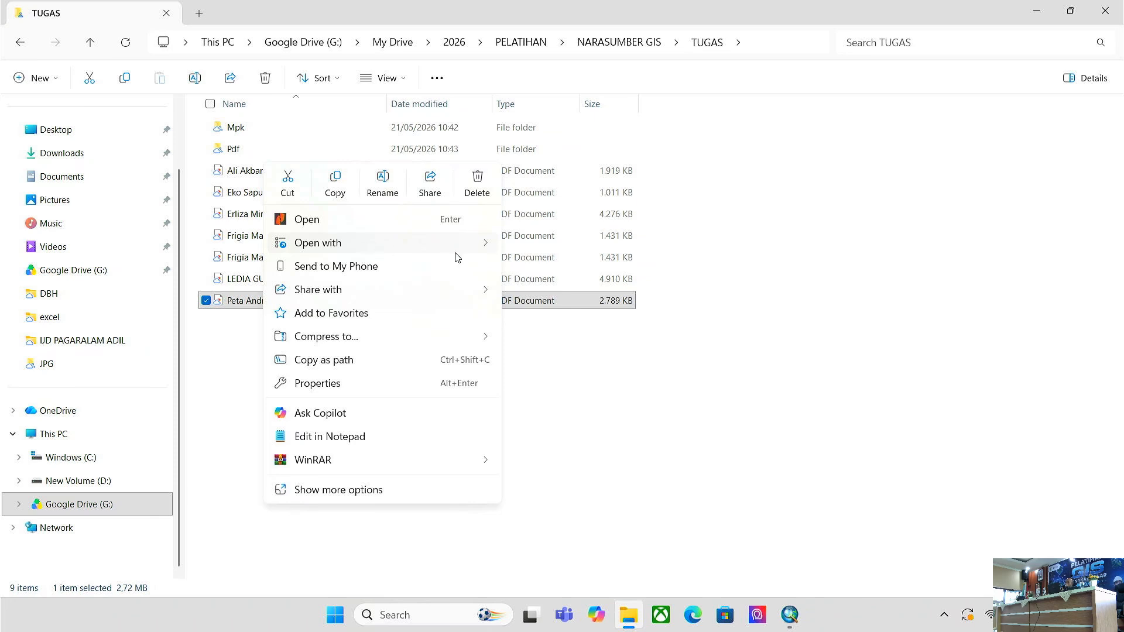
- Open the last TUGAS map PDF in Google Chrome
{"action": "mouse_move", "coordinate": [478, 253]}
{"action": "left_click", "coordinate": [573, 293]}
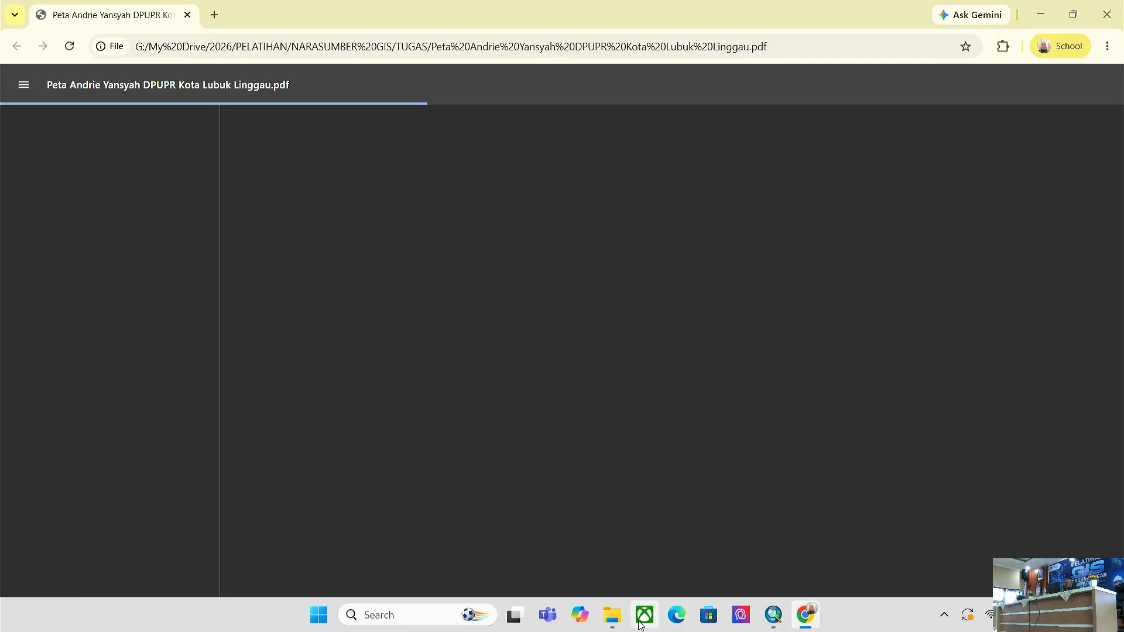
{"action": "left_click", "coordinate": [613, 616]}
{"action": "right_click", "coordinate": [552, 412]}
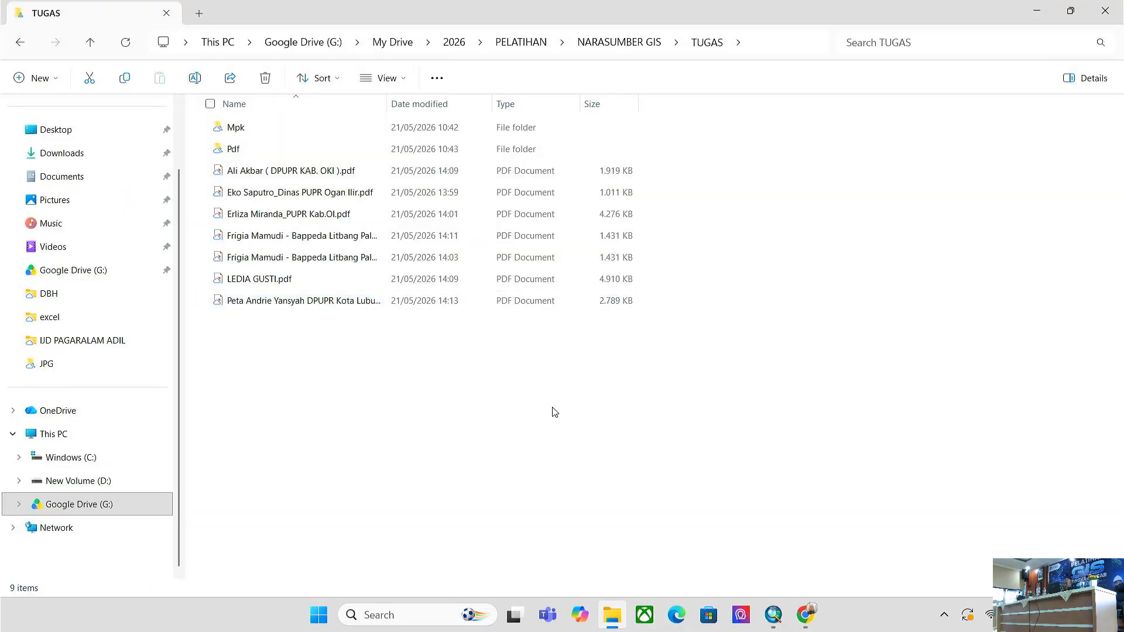
{"action": "left_click", "coordinate": [807, 616]}
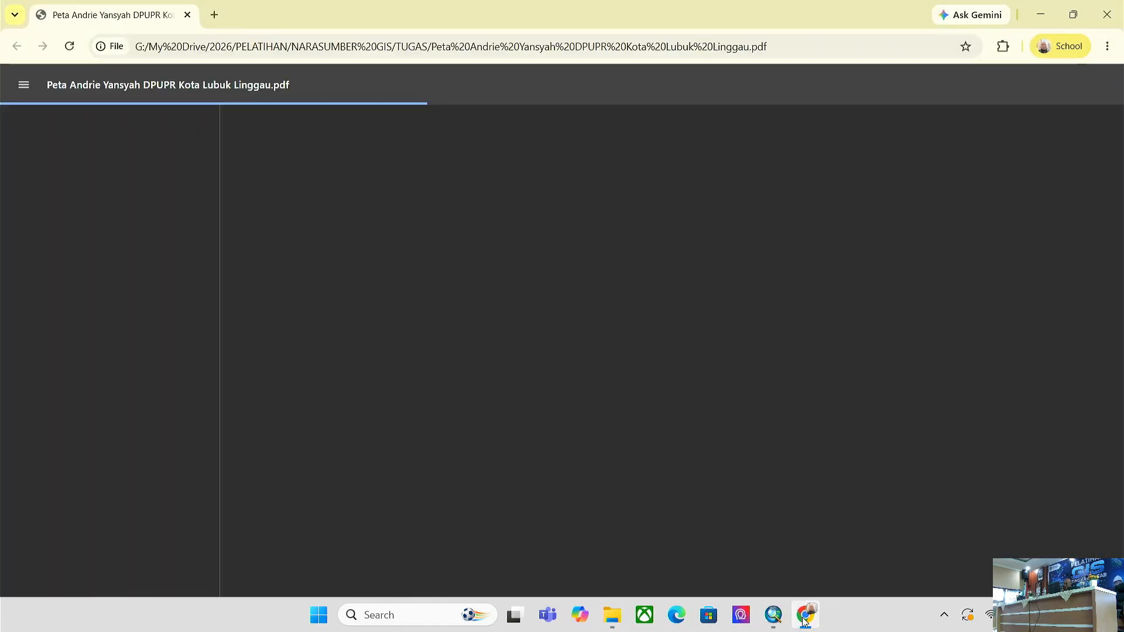
- Launch Nitro Pro by searching NIT from the Start menu
{"action": "left_click", "coordinate": [318, 620]}
{"action": "type", "text": "NIT"}
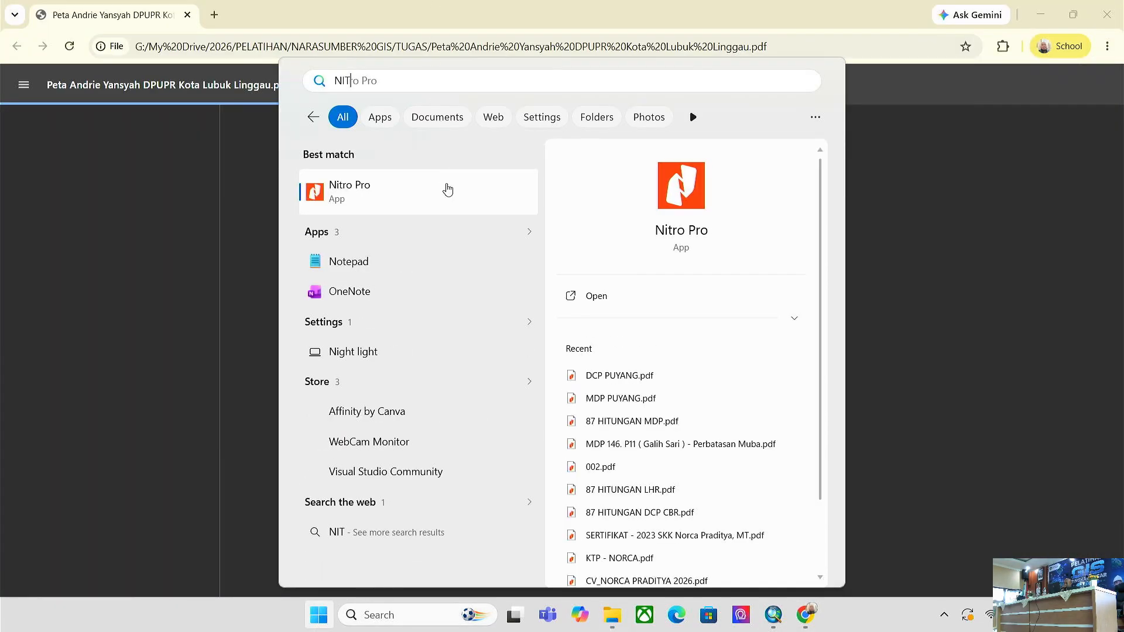
{"action": "left_click", "coordinate": [448, 187]}
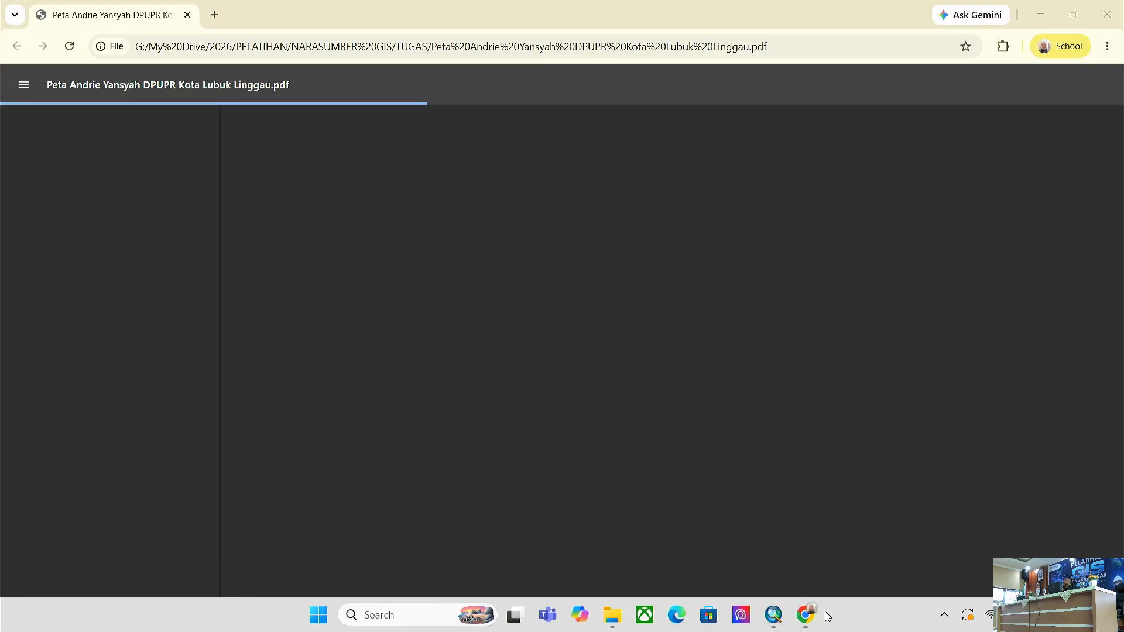
- Check the pending Windows security update's restart options without restarting
{"action": "left_click", "coordinate": [968, 616]}
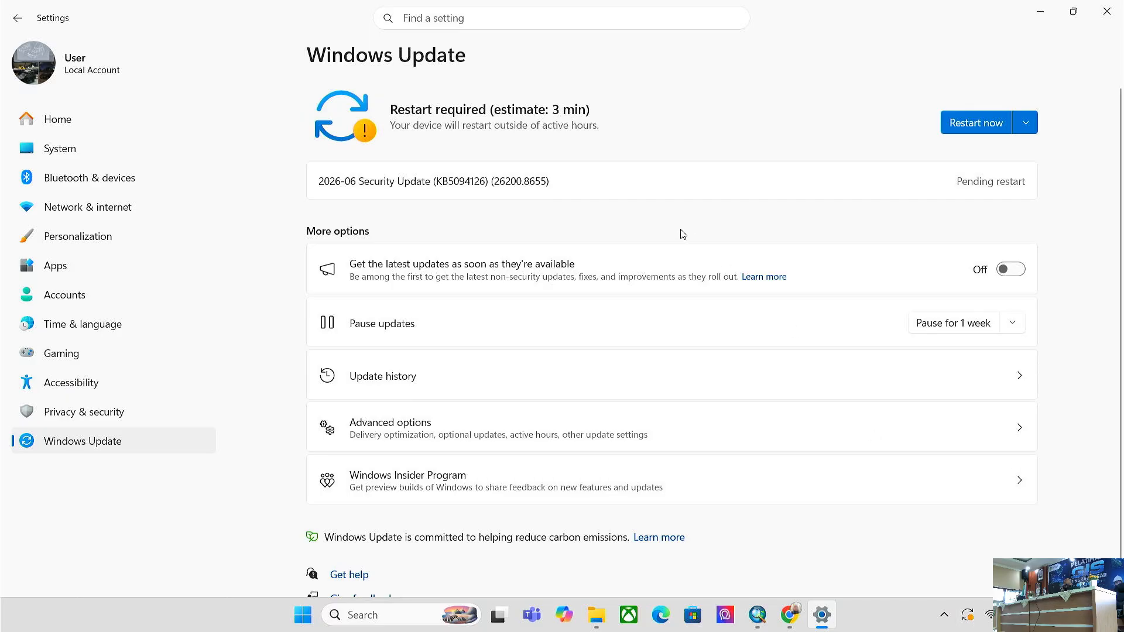
{"action": "left_click", "coordinate": [1025, 122]}
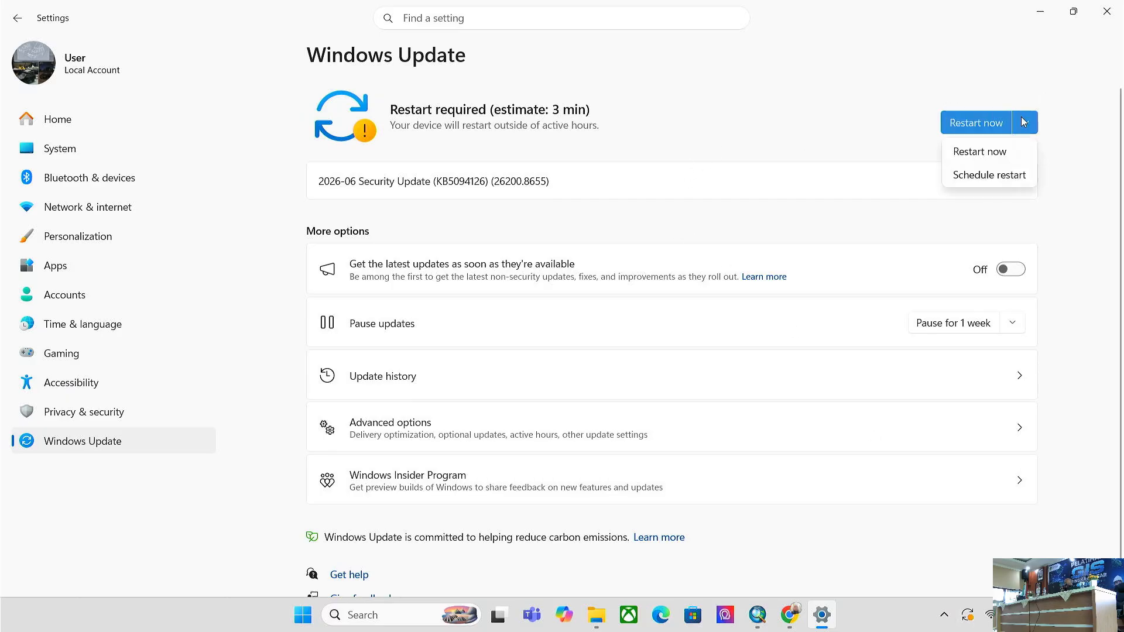
{"action": "left_click", "coordinate": [1061, 158]}
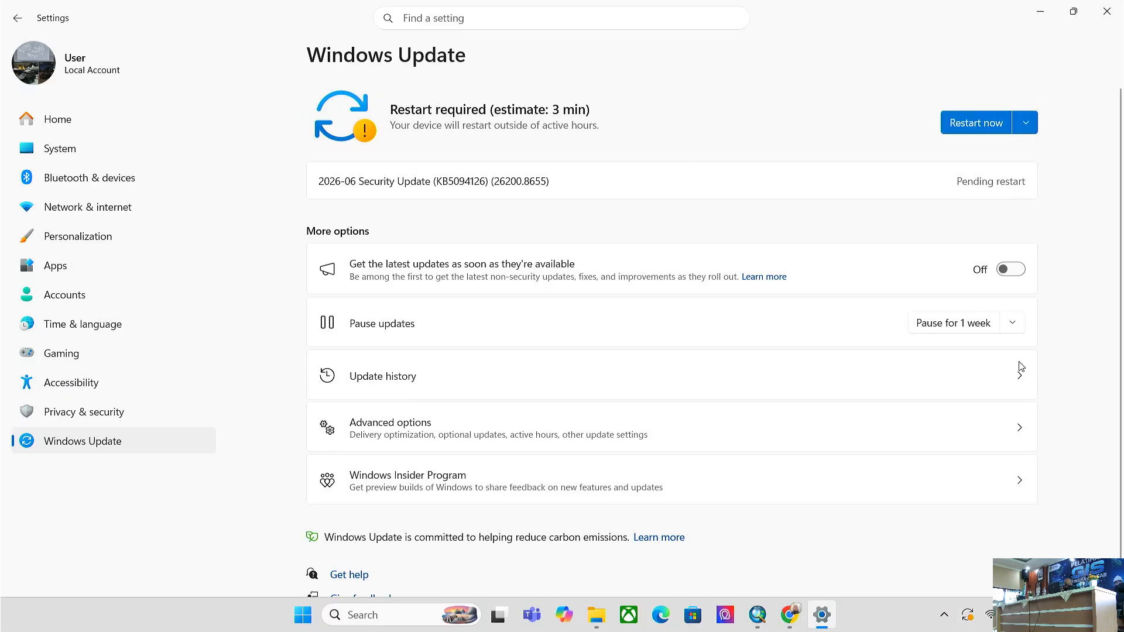
- Bring the rendered Kota Lubuk Linggau map PDF in Chrome back to the front
{"action": "left_click", "coordinate": [788, 620]}
{"action": "left_click", "coordinate": [789, 622]}
{"action": "left_click", "coordinate": [789, 623]}
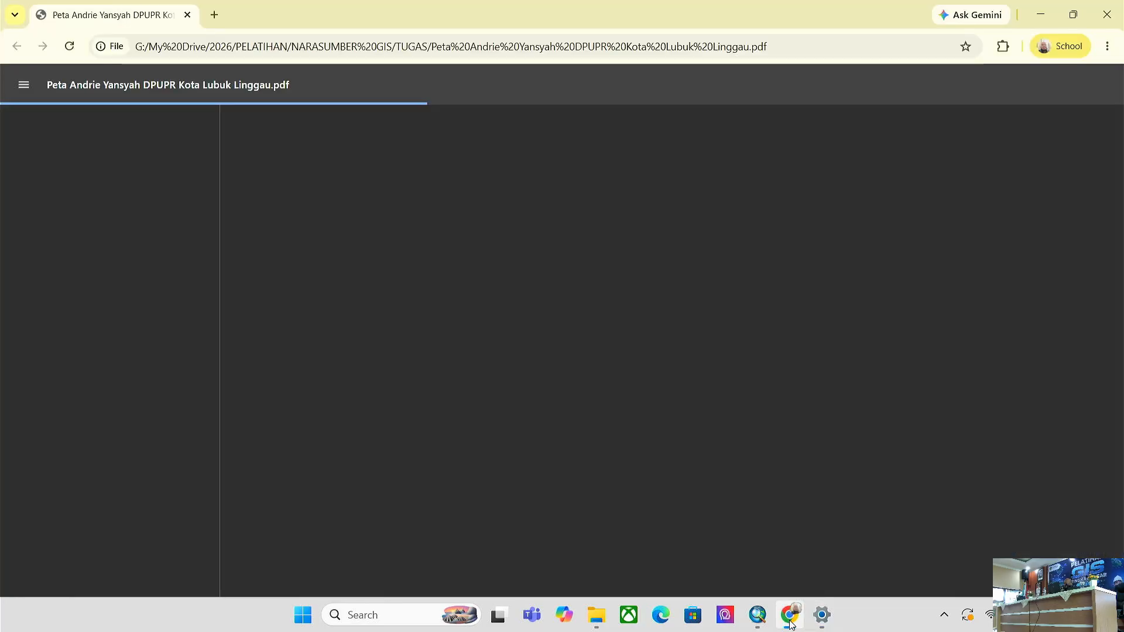
{"action": "left_click", "coordinate": [758, 615]}
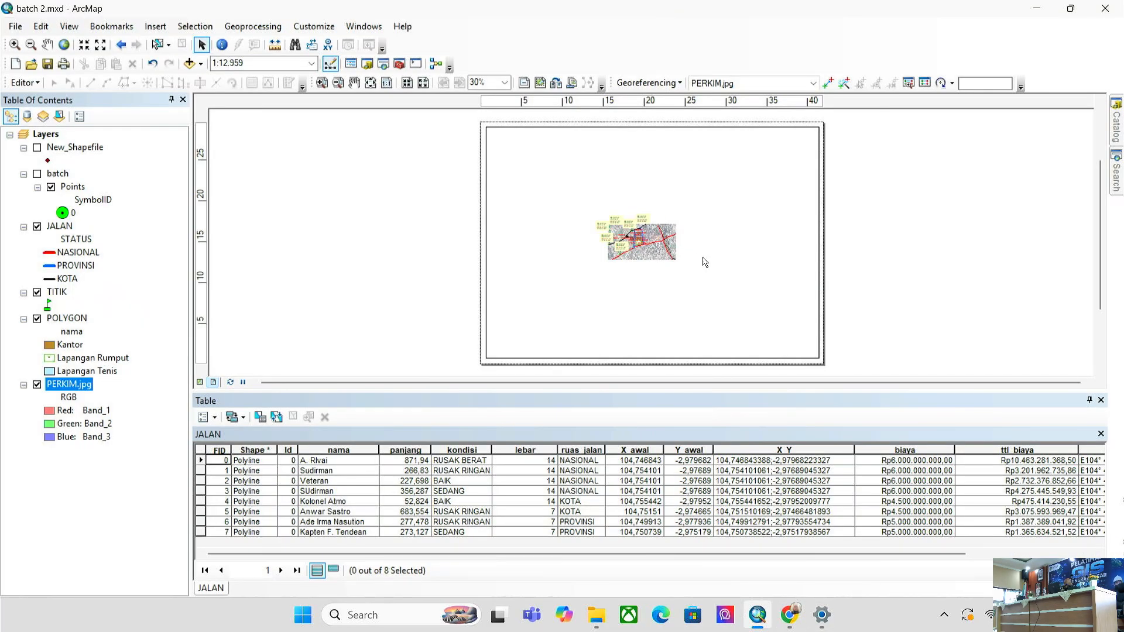
{"action": "scroll", "coordinate": [705, 261], "scroll_direction": "up", "scroll_amount": 2}
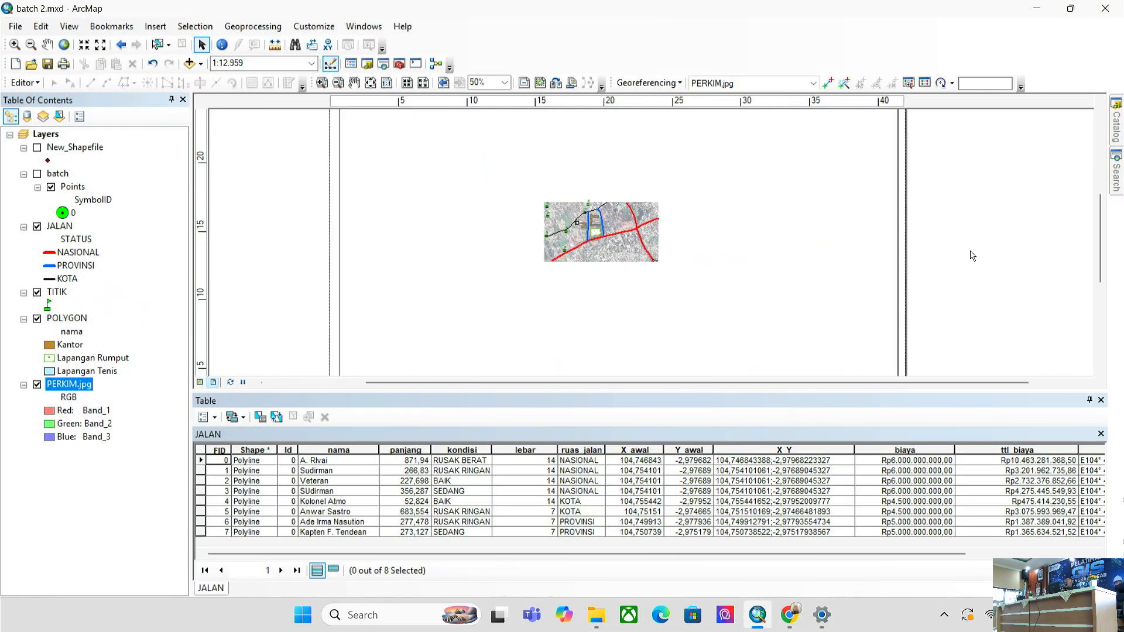
{"action": "left_click", "coordinate": [593, 622]}
{"action": "left_click", "coordinate": [791, 620]}
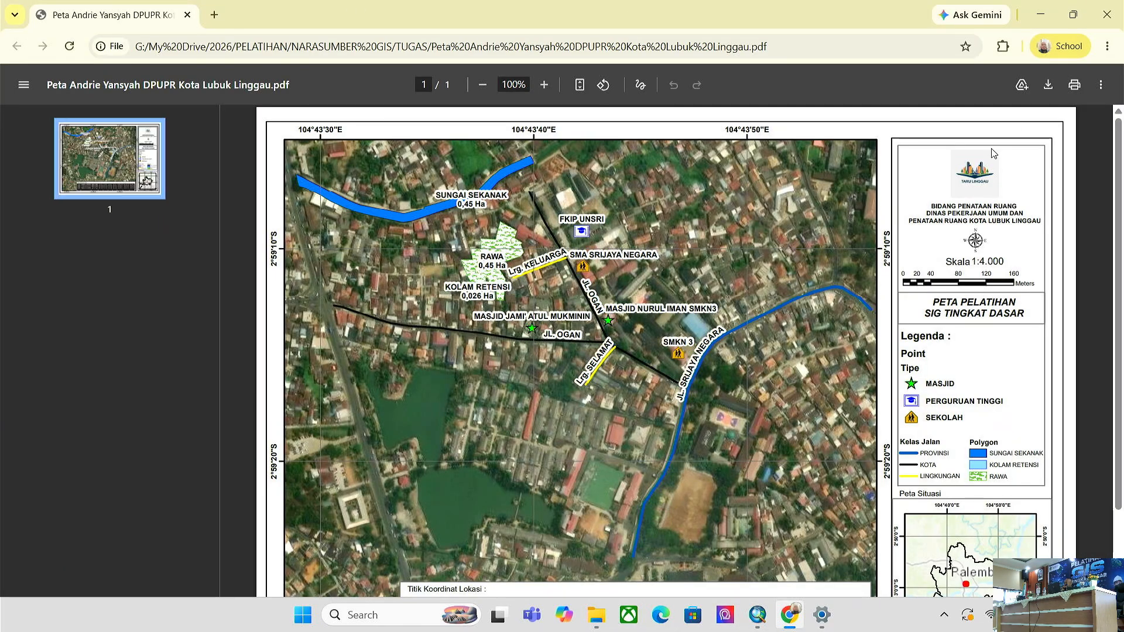
- Scroll over the Kota Lubuk Linggau map in Chrome and compare it in Nitro Pro
{"action": "scroll", "coordinate": [963, 107], "scroll_direction": "down", "scroll_amount": 2}
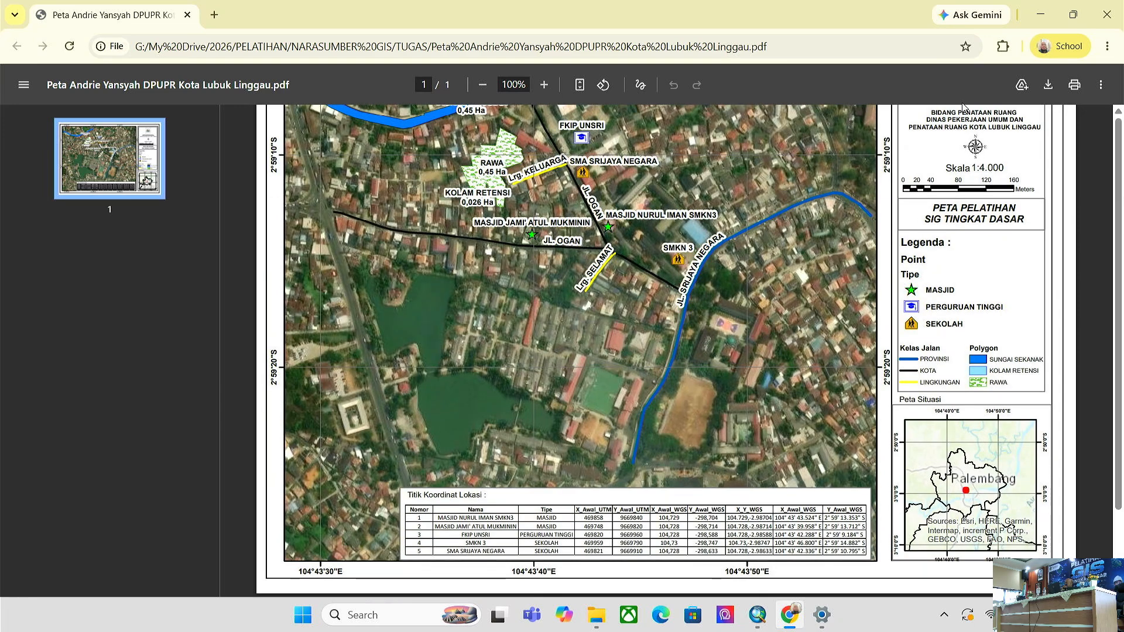
{"action": "scroll", "coordinate": [972, 134], "scroll_direction": "up", "scroll_amount": 2}
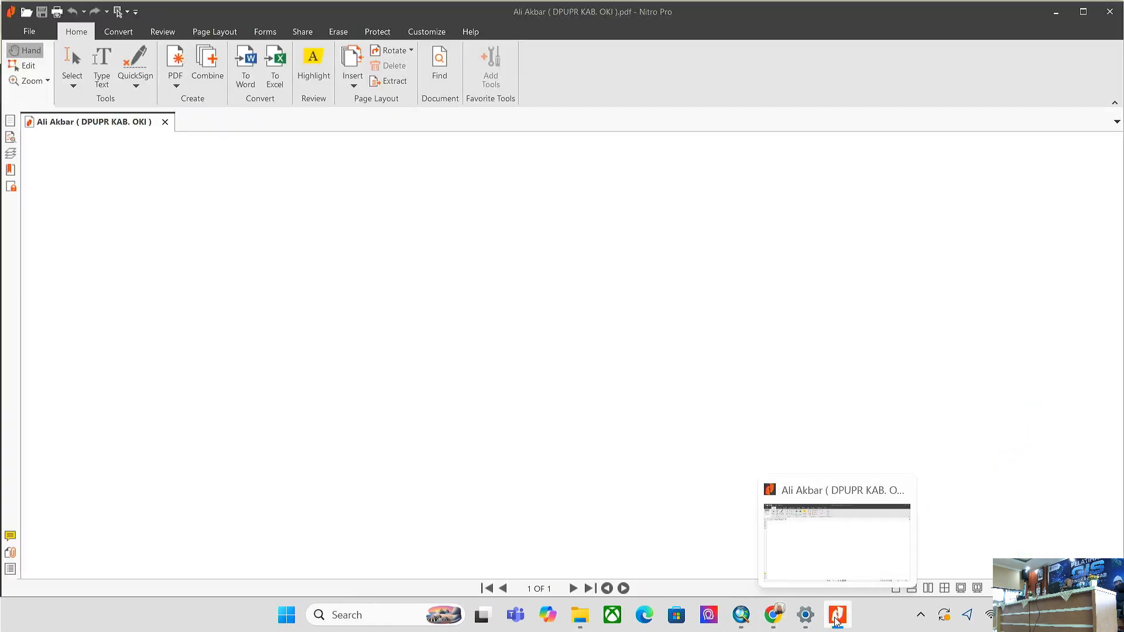
{"action": "left_click", "coordinate": [773, 615]}
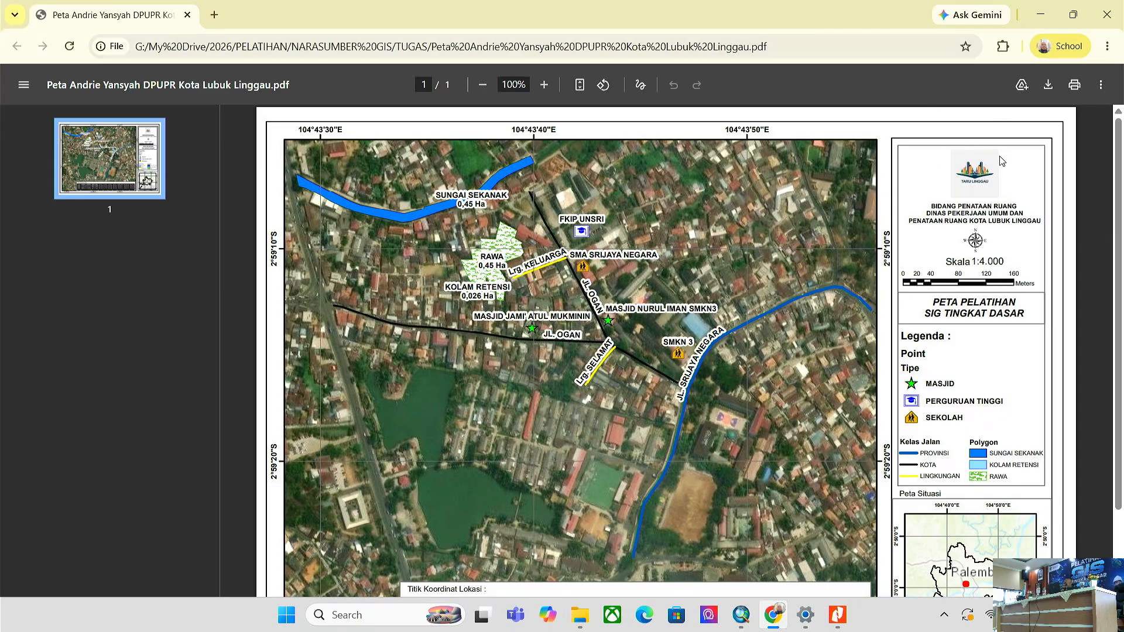
{"action": "left_click", "coordinate": [840, 624]}
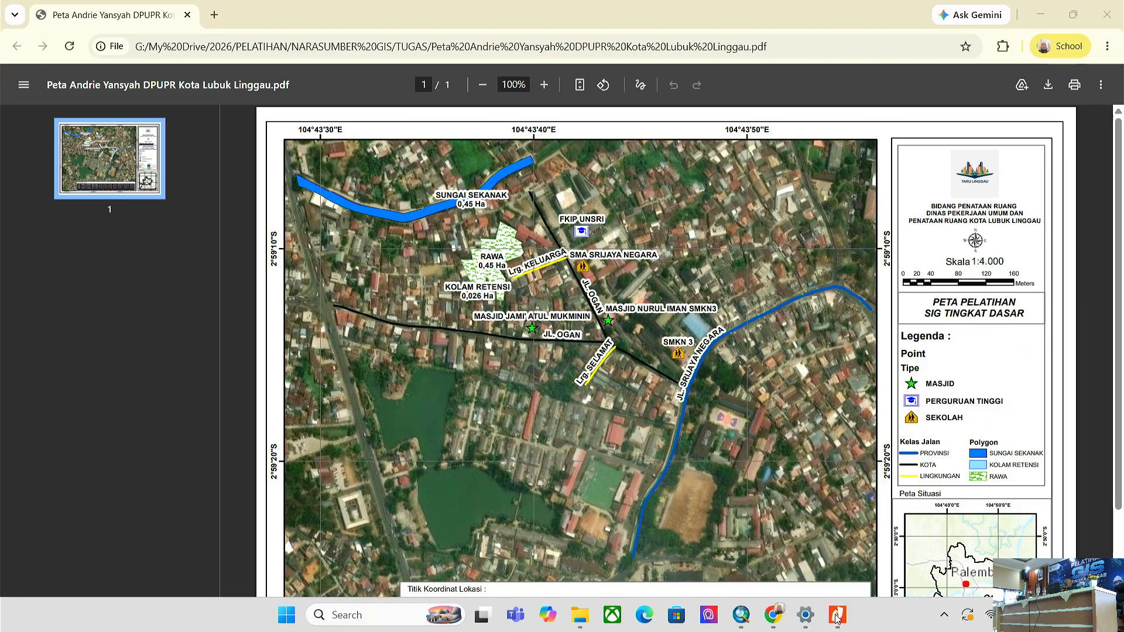
{"action": "left_click", "coordinate": [837, 619]}
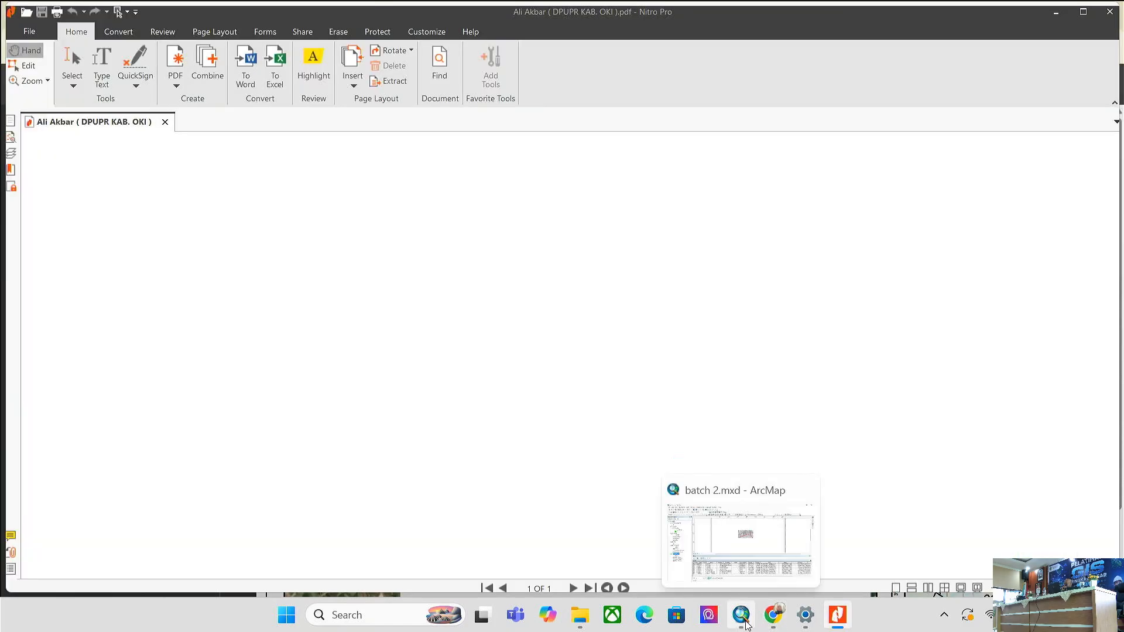
- Select and inspect the data frame on the batch 2.mxd layout in ArcMap
{"action": "left_click", "coordinate": [743, 621]}
{"action": "scroll", "coordinate": [717, 197], "scroll_direction": "down", "scroll_amount": 2}
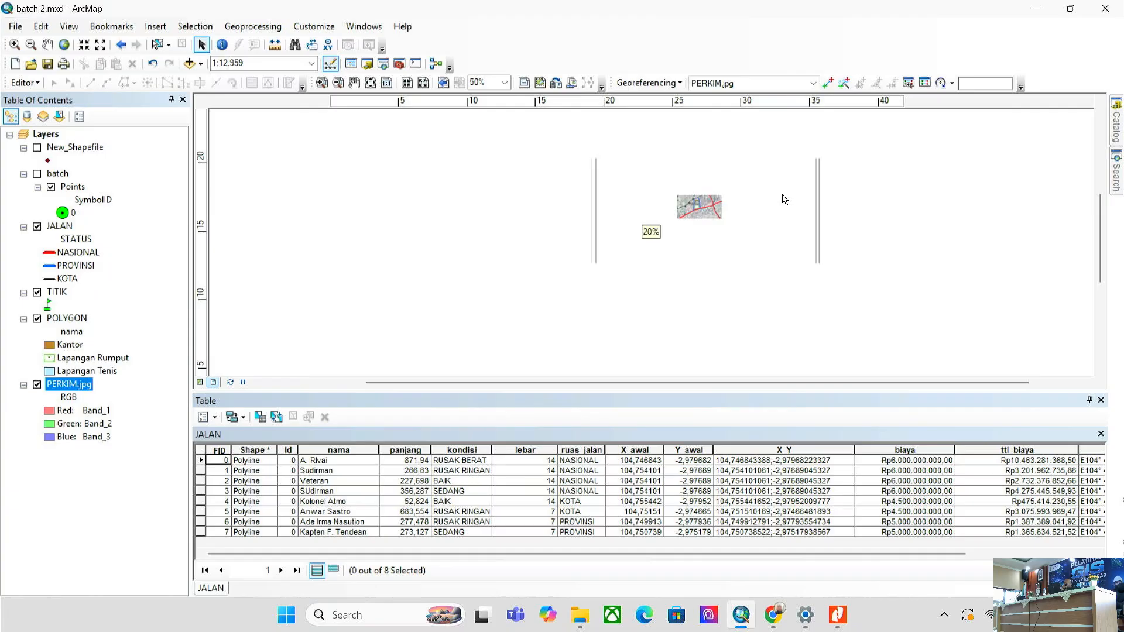
{"action": "scroll", "coordinate": [845, 199], "scroll_direction": "down", "scroll_amount": 2}
{"action": "left_click", "coordinate": [625, 228]}
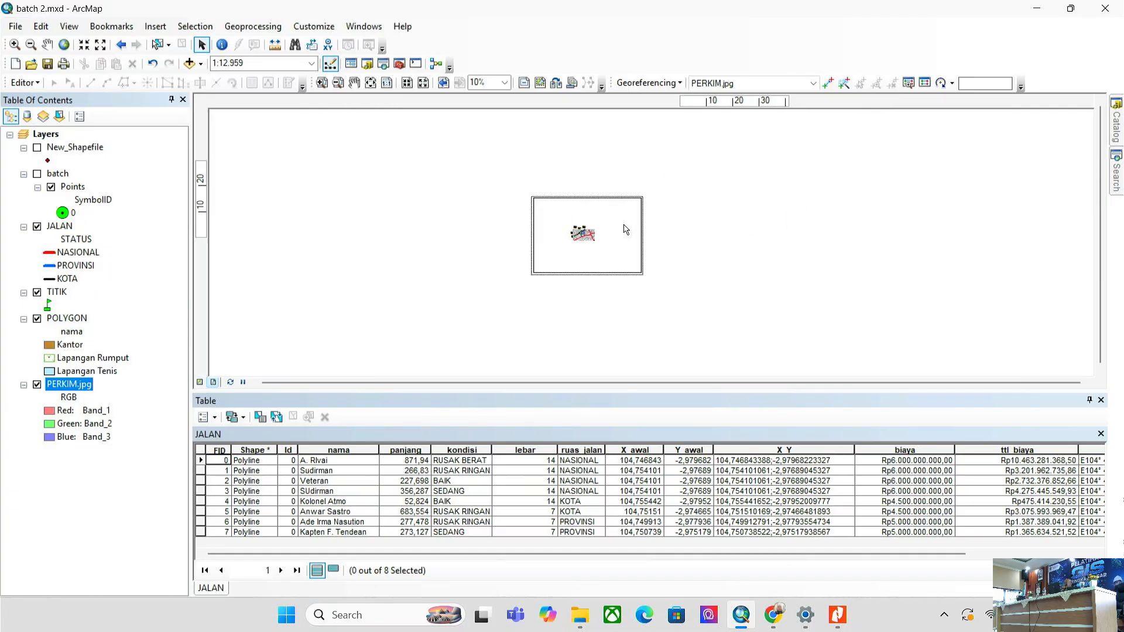
{"action": "scroll", "coordinate": [625, 229], "scroll_direction": "up", "scroll_amount": 2}
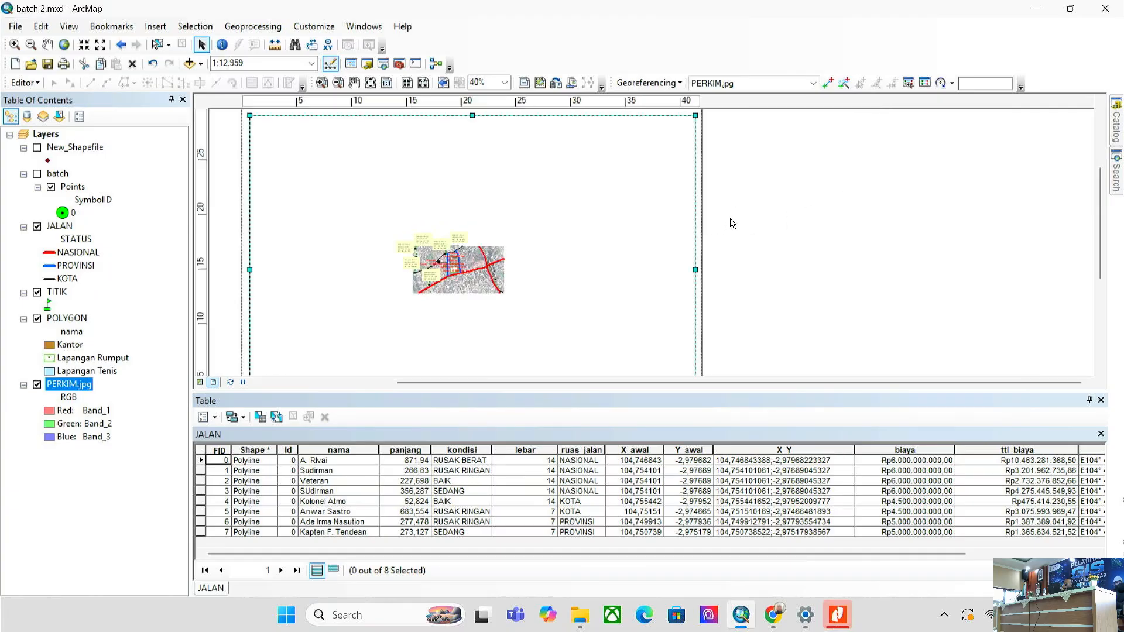
{"action": "left_click_drag", "start_coordinate": [809, 305], "coordinate": [826, 281]}
{"action": "scroll", "coordinate": [826, 281], "scroll_direction": "down", "scroll_amount": 1}
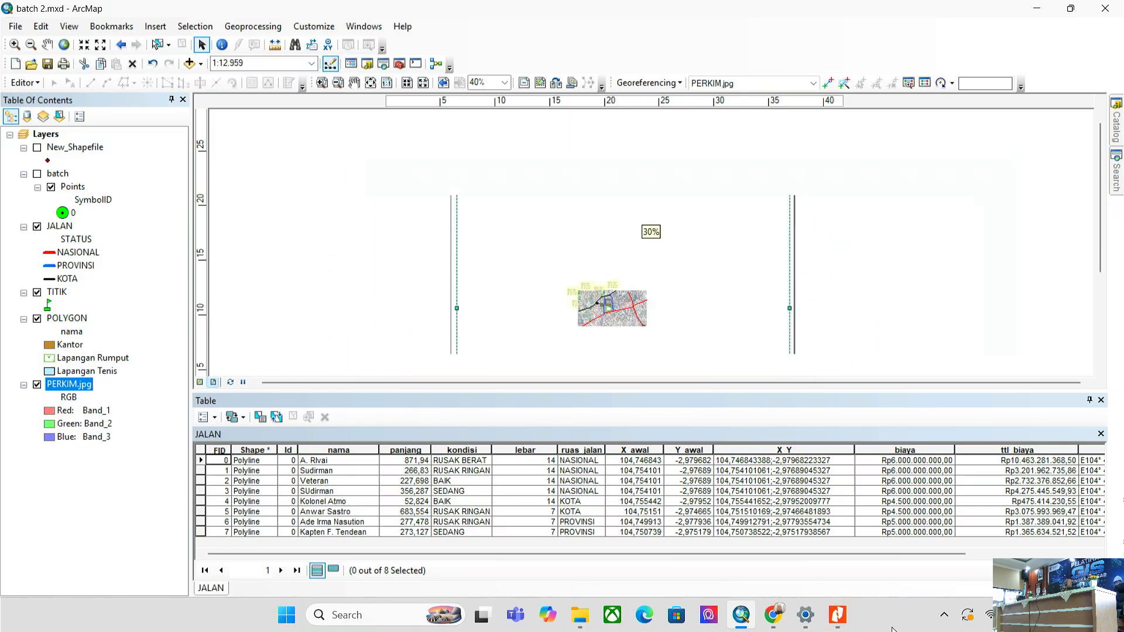
{"action": "left_click", "coordinate": [846, 626]}
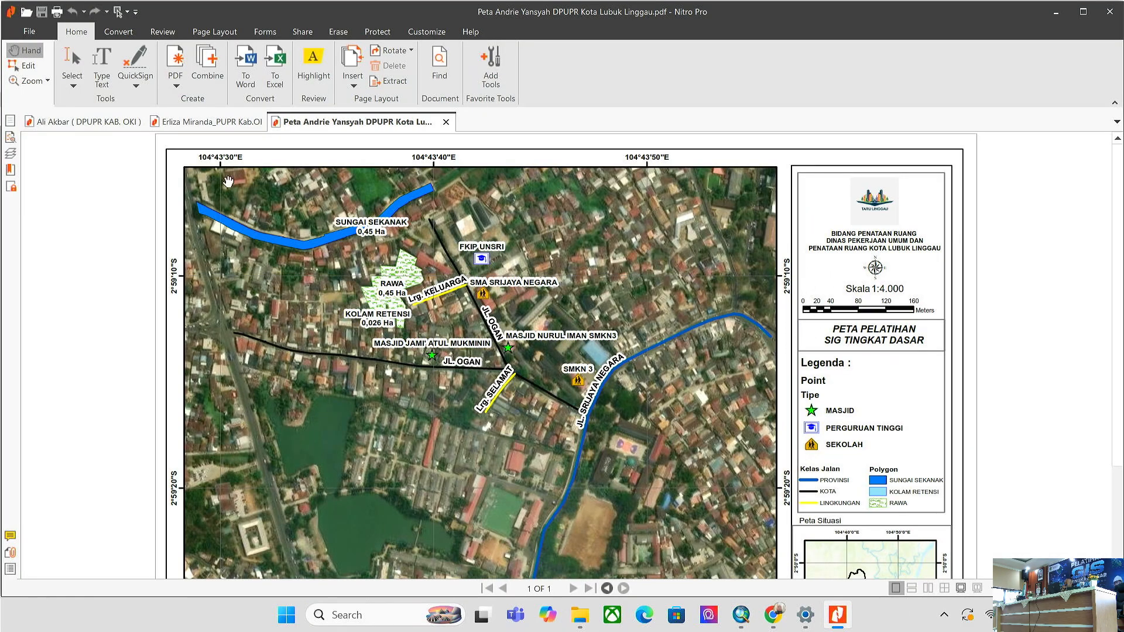
- Close the Kota Lubuk Linggau and PUPR Kab. OI map PDFs in Nitro Pro
{"action": "left_click", "coordinate": [446, 122]}
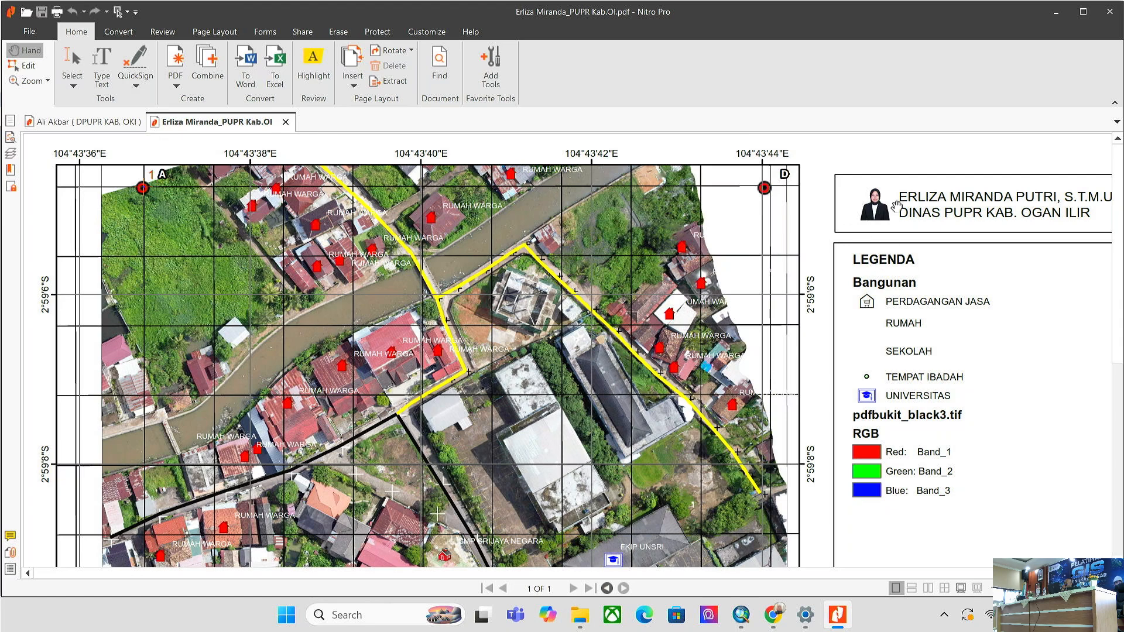
{"action": "scroll", "coordinate": [933, 263], "scroll_direction": "down", "scroll_amount": 1}
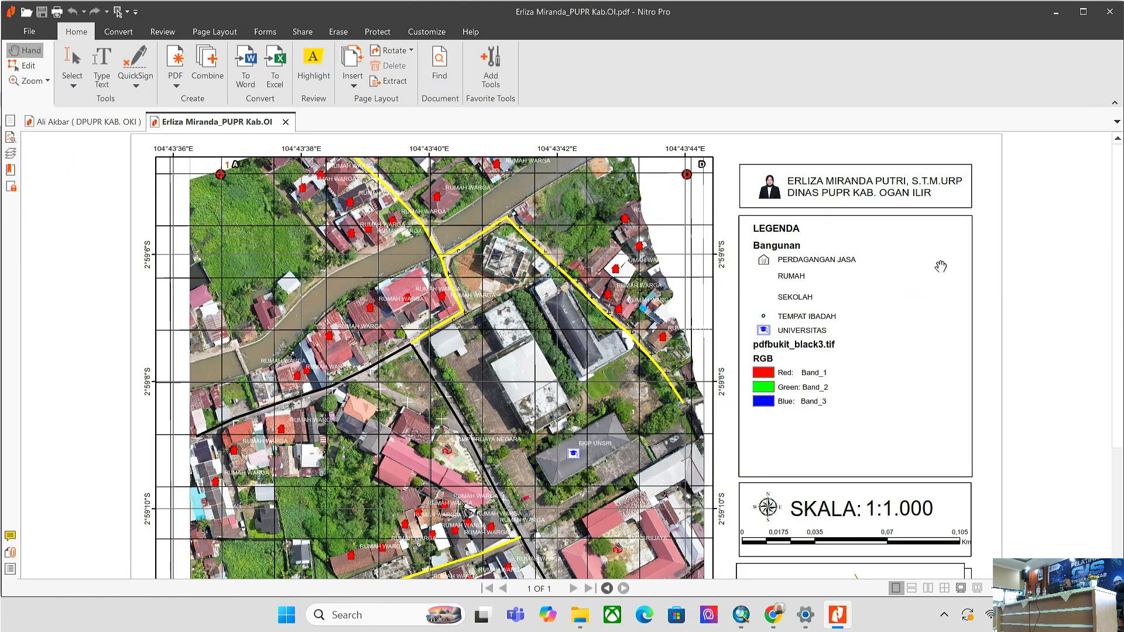
{"action": "left_click", "coordinate": [285, 122]}
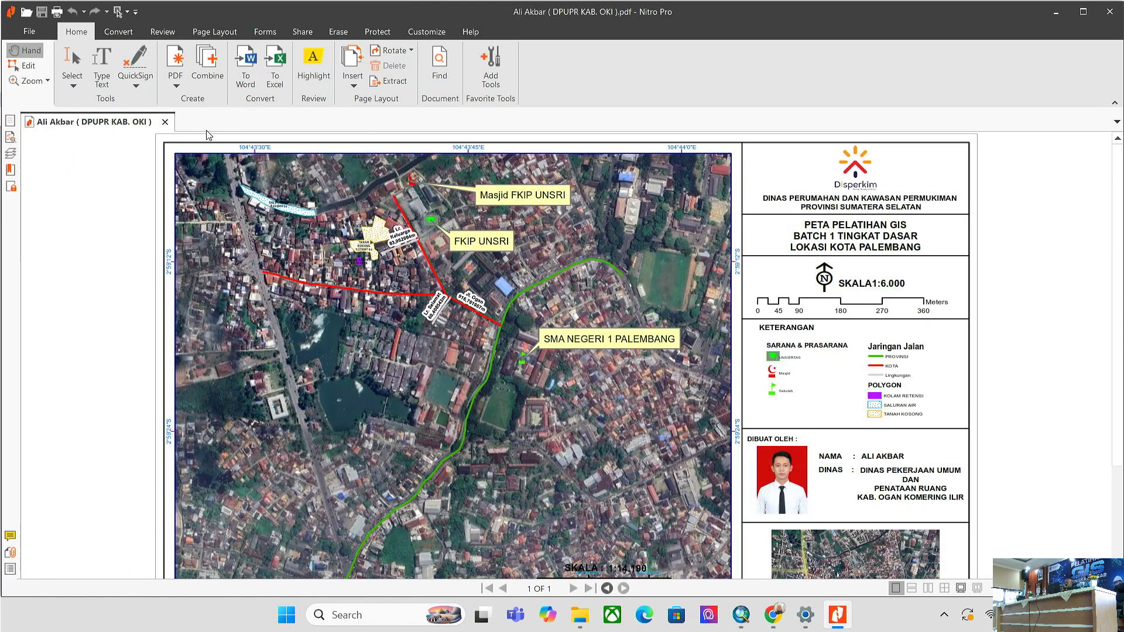
- Narrow the ArcMap data frame from the right to leave room for a sidebar
{"action": "left_click", "coordinate": [838, 614]}
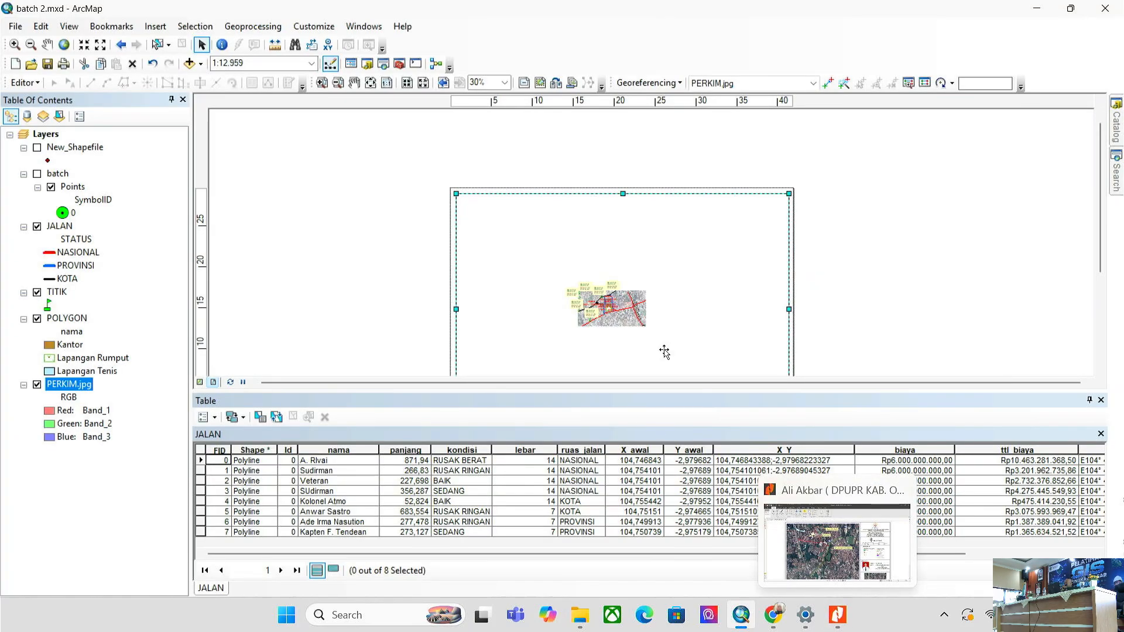
{"action": "left_click_drag", "start_coordinate": [790, 308], "coordinate": [700, 307]}
{"action": "scroll", "coordinate": [744, 234], "scroll_direction": "up", "scroll_amount": 1}
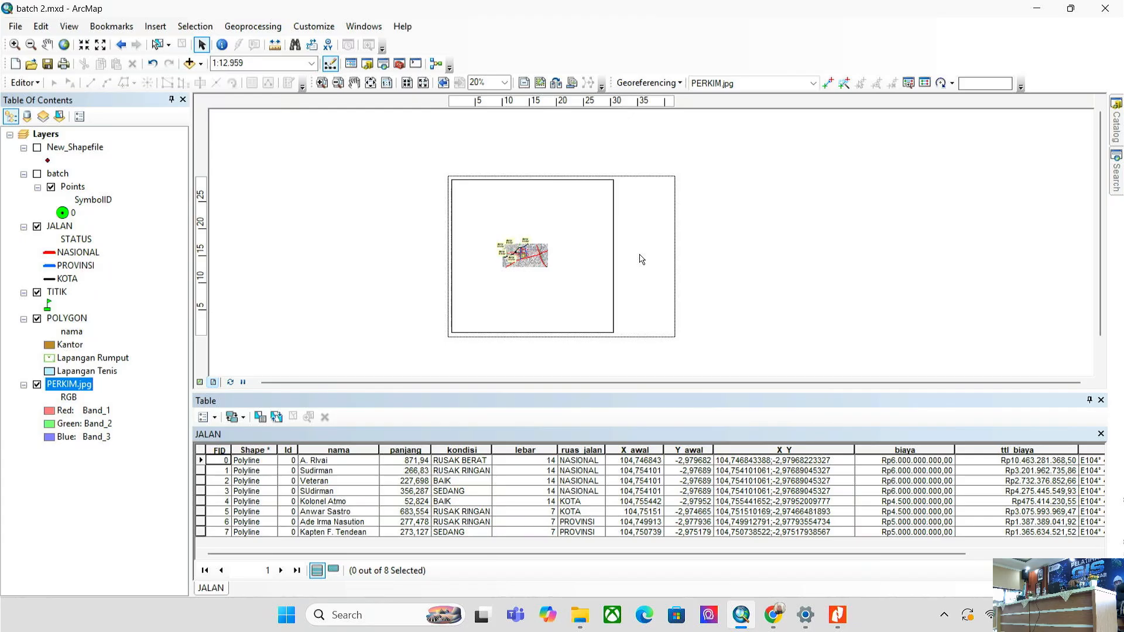
- Close Nitro Pro and the Chrome map PDF window, leaving the TUGAS folder open
{"action": "left_click", "coordinate": [859, 612]}
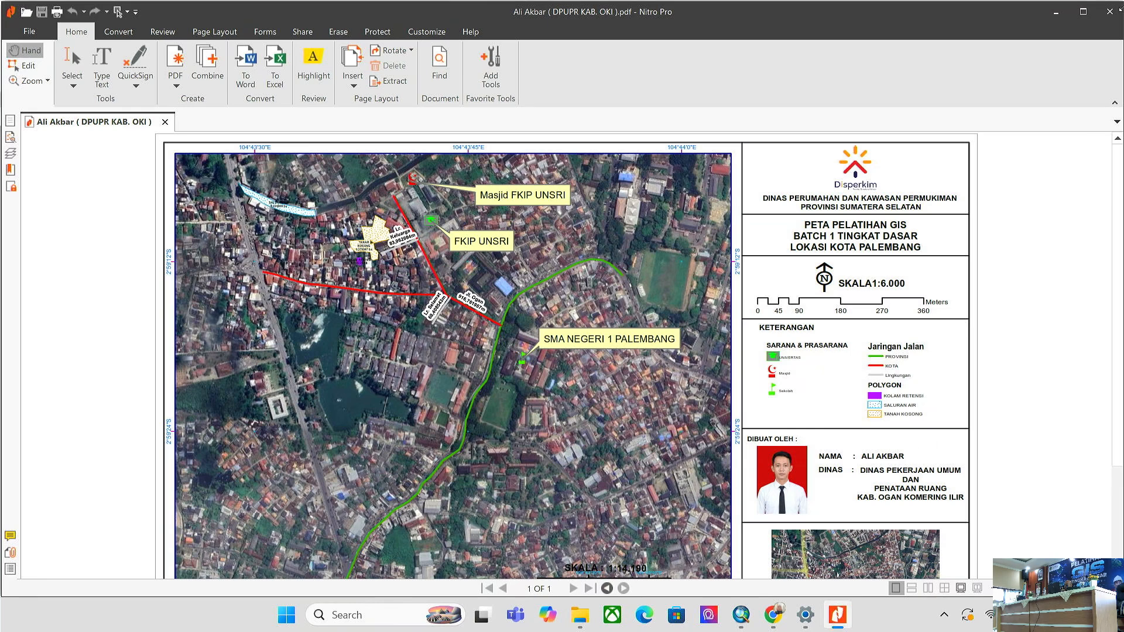
{"action": "left_click", "coordinate": [1110, 8]}
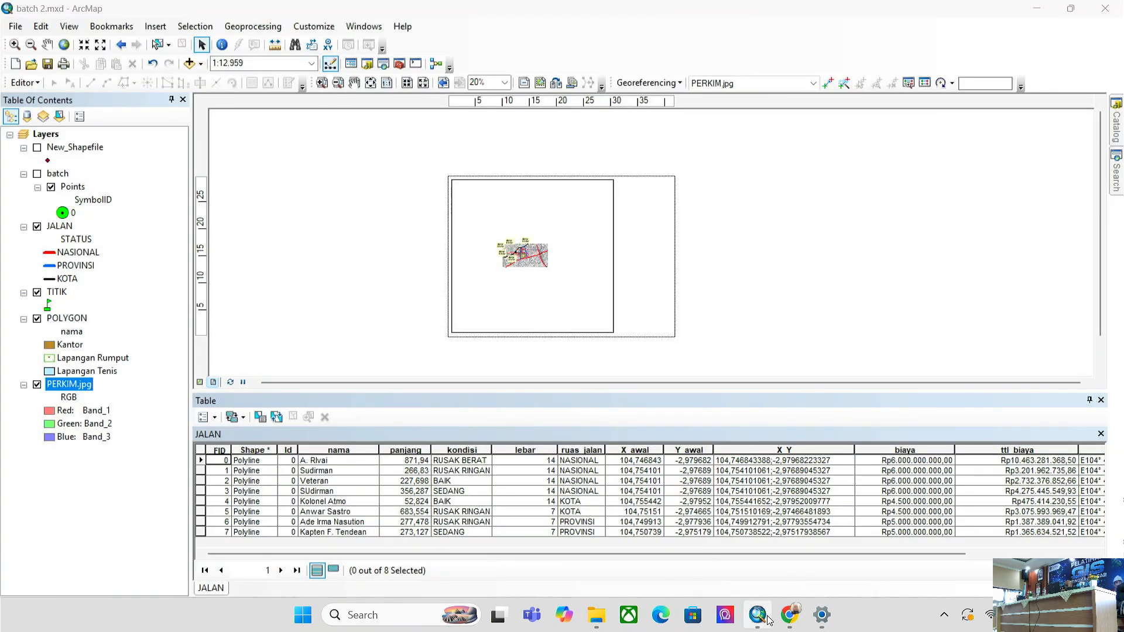
{"action": "left_click", "coordinate": [796, 627]}
{"action": "right_click", "coordinate": [797, 618]}
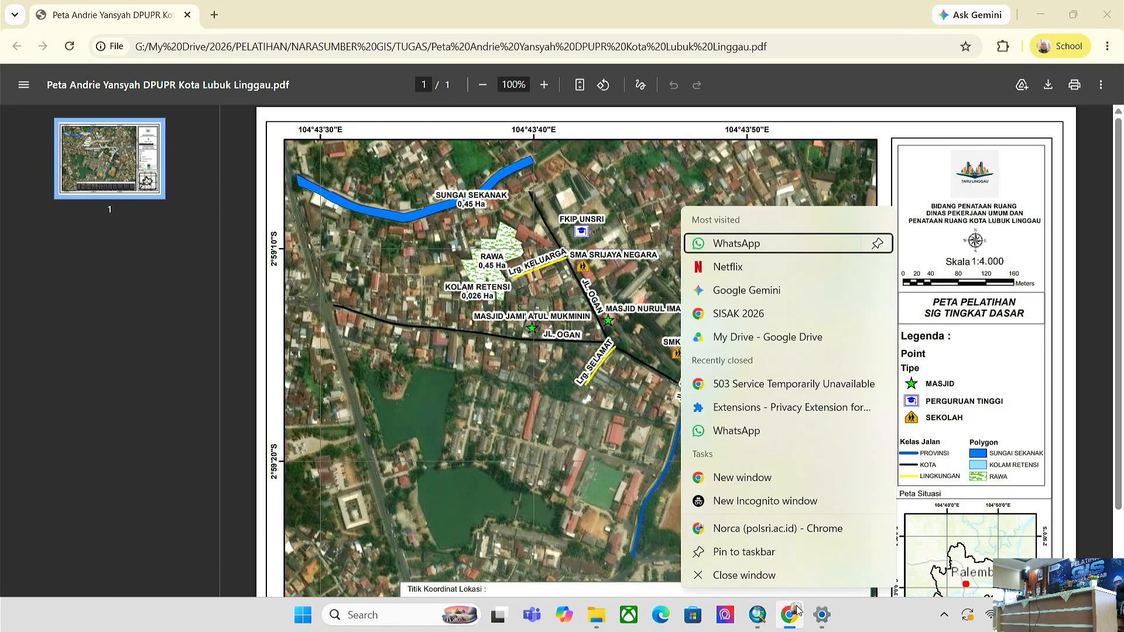
{"action": "left_click", "coordinate": [783, 575]}
{"action": "left_click", "coordinate": [627, 624]}
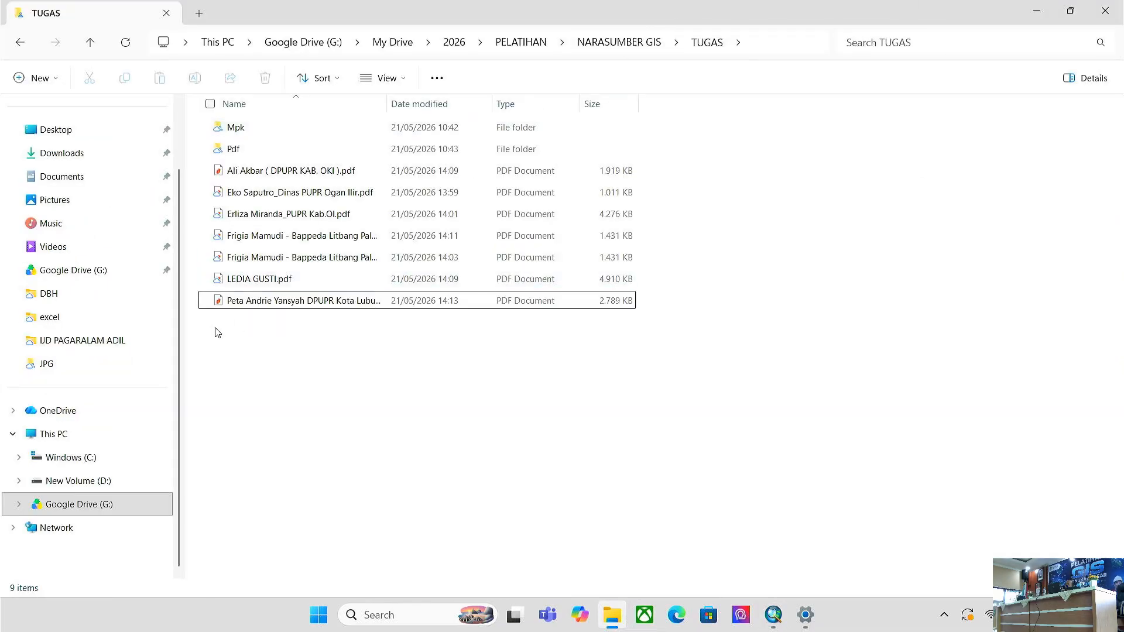
- Open PETA OKI 2023 - JALAN TTD v2.pdf from My Drive's OKI 2024 folder in Nitro Pro
{"action": "left_click", "coordinate": [374, 43]}
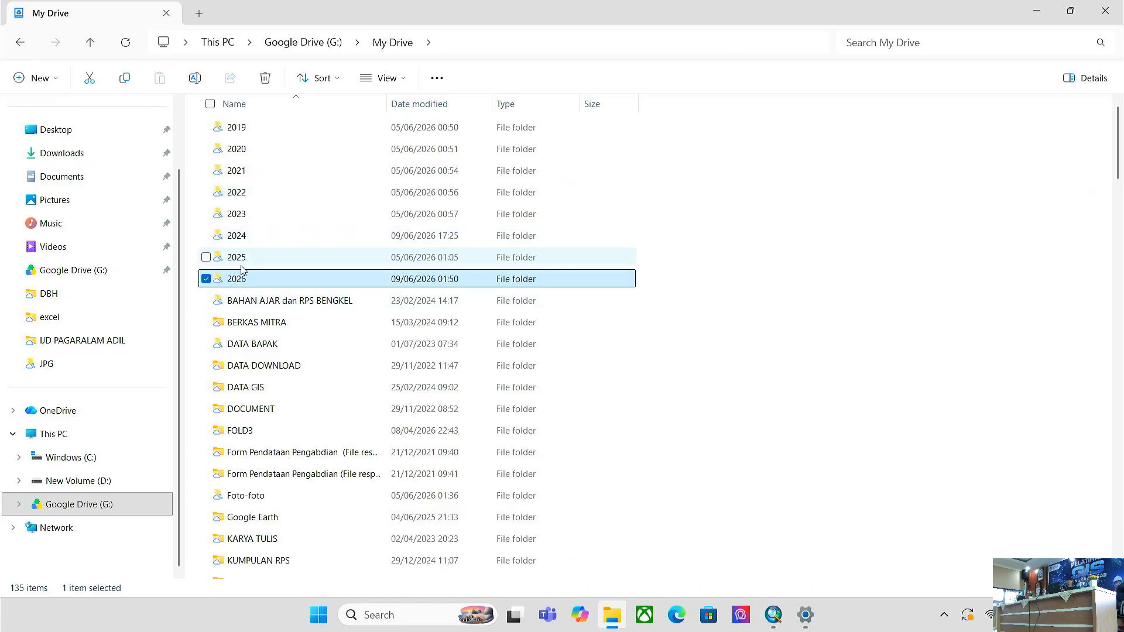
{"action": "scroll", "coordinate": [241, 451], "scroll_direction": "down", "scroll_amount": 2}
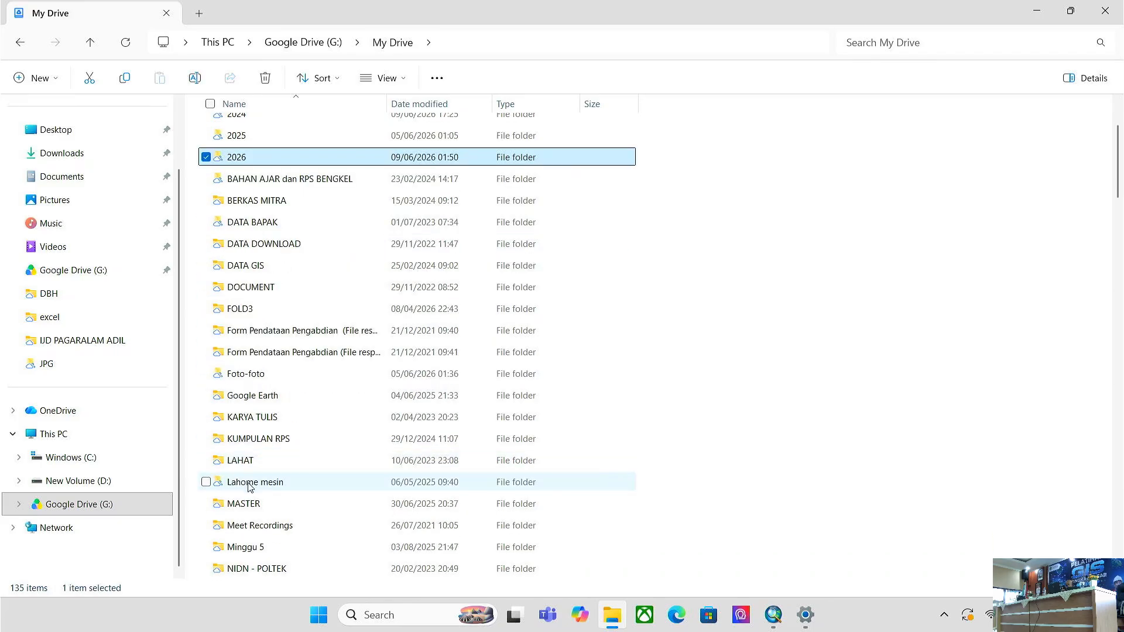
{"action": "scroll", "coordinate": [257, 456], "scroll_direction": "down", "scroll_amount": 4}
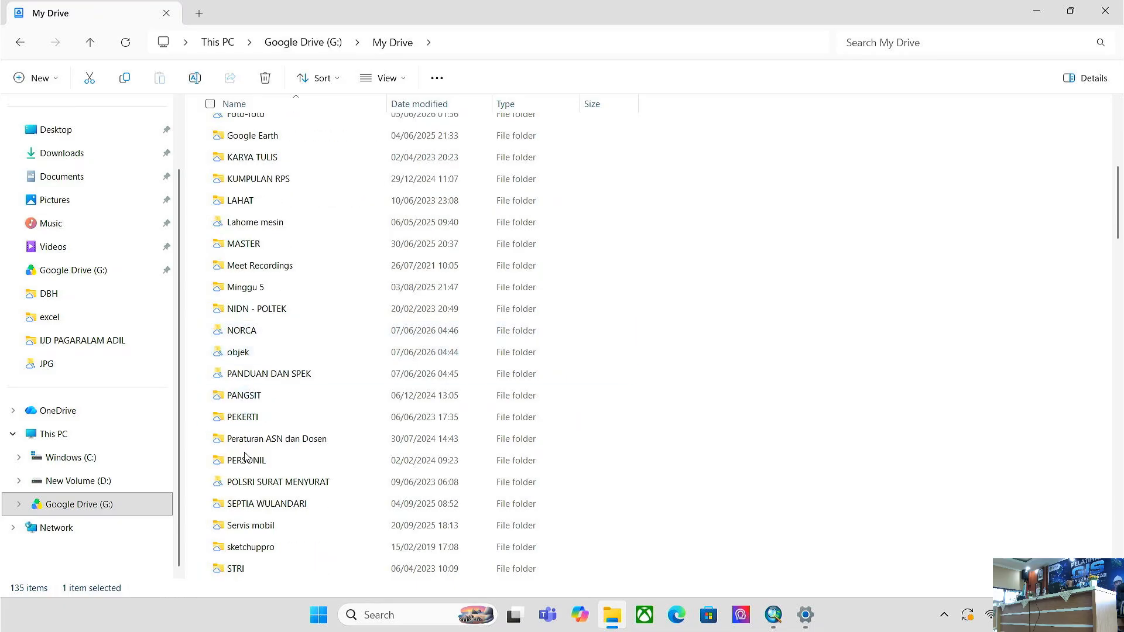
{"action": "double_click", "coordinate": [247, 358]}
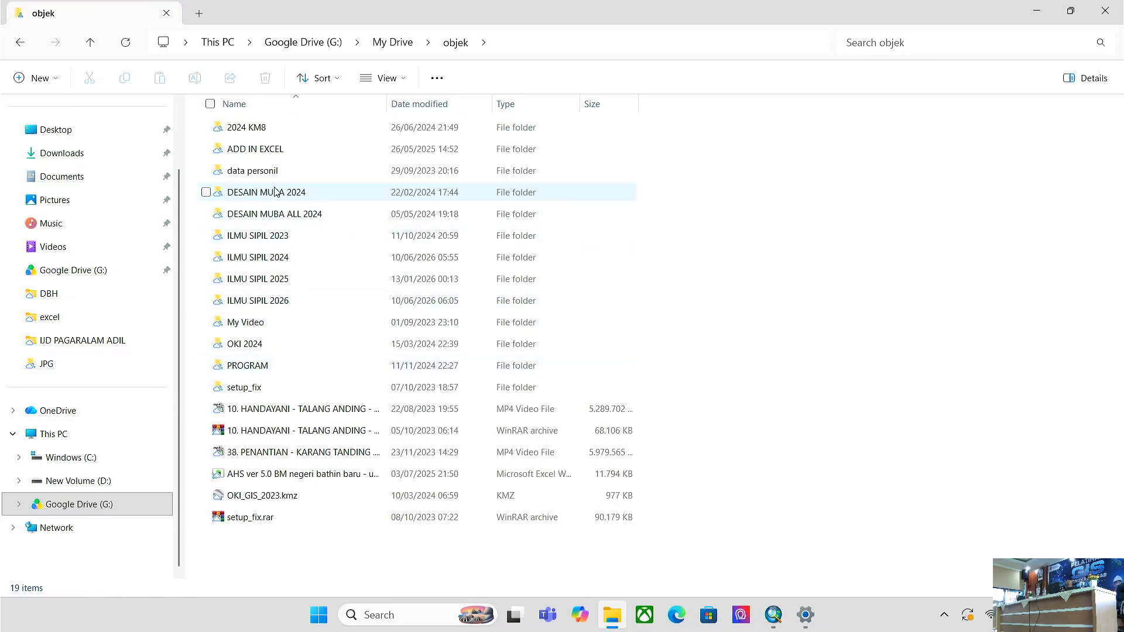
{"action": "double_click", "coordinate": [245, 344]}
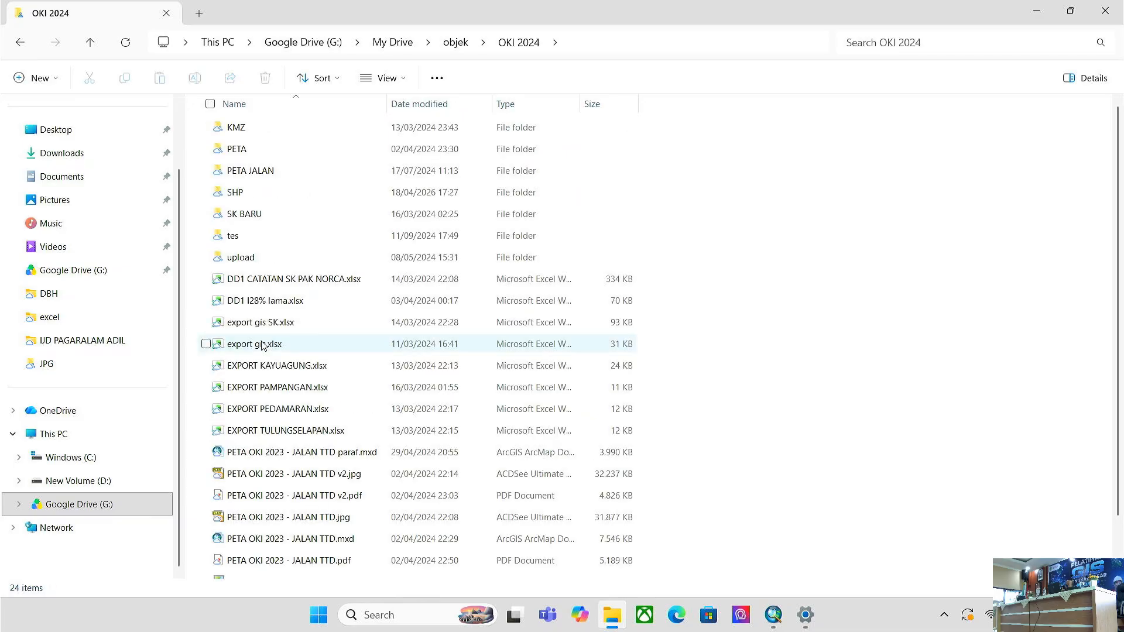
{"action": "scroll", "coordinate": [345, 507], "scroll_direction": "down", "scroll_amount": 2}
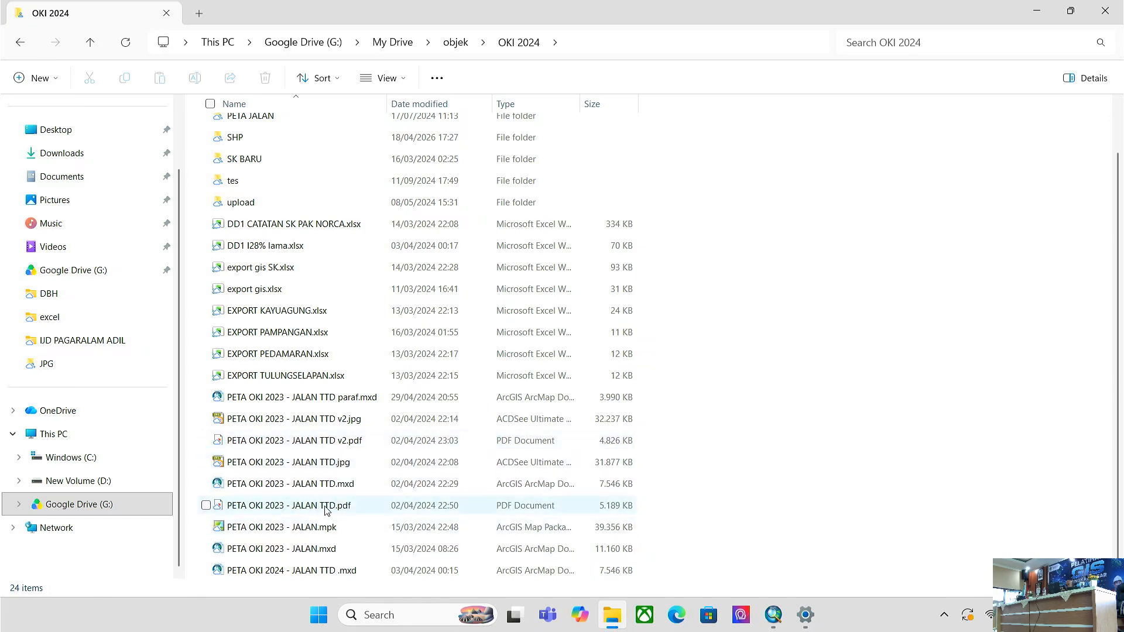
{"action": "double_click", "coordinate": [322, 450]}
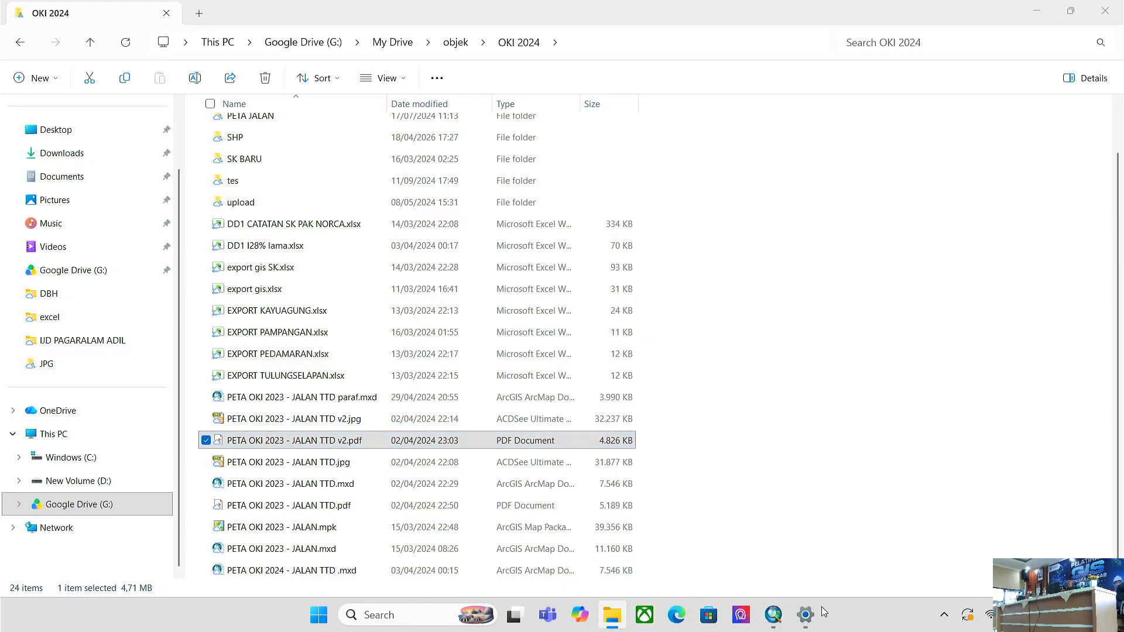
{"action": "left_click", "coordinate": [774, 615]}
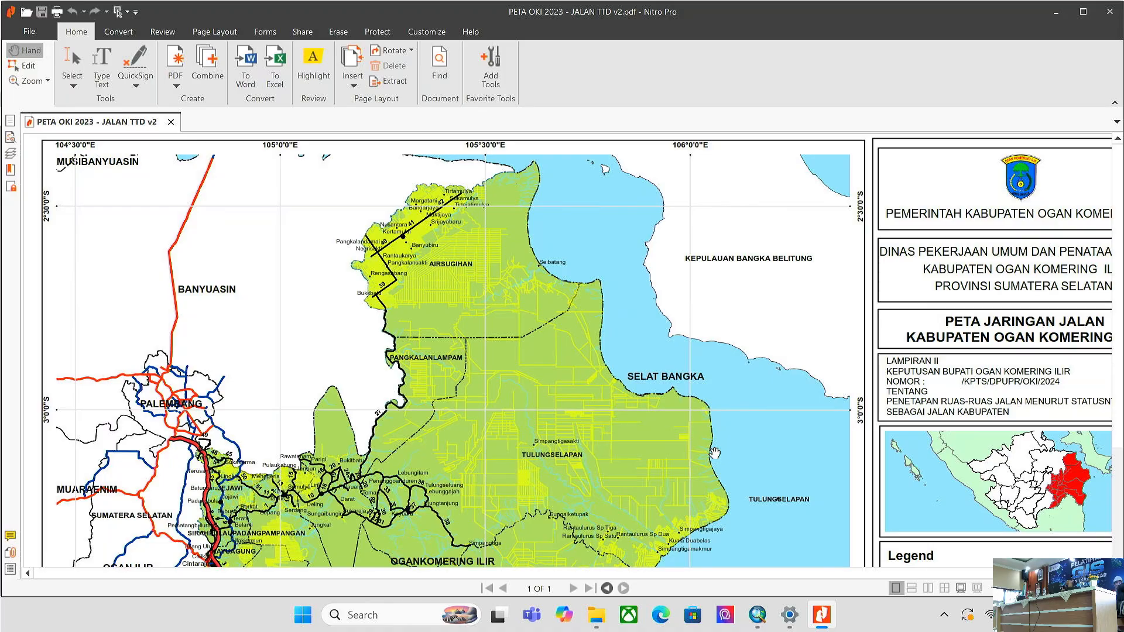
- Compare the reference PDF's full sidebar and legend with the batch 2 layout, ending back in ArcMap
{"action": "scroll", "coordinate": [715, 453], "scroll_direction": "down", "scroll_amount": 1}
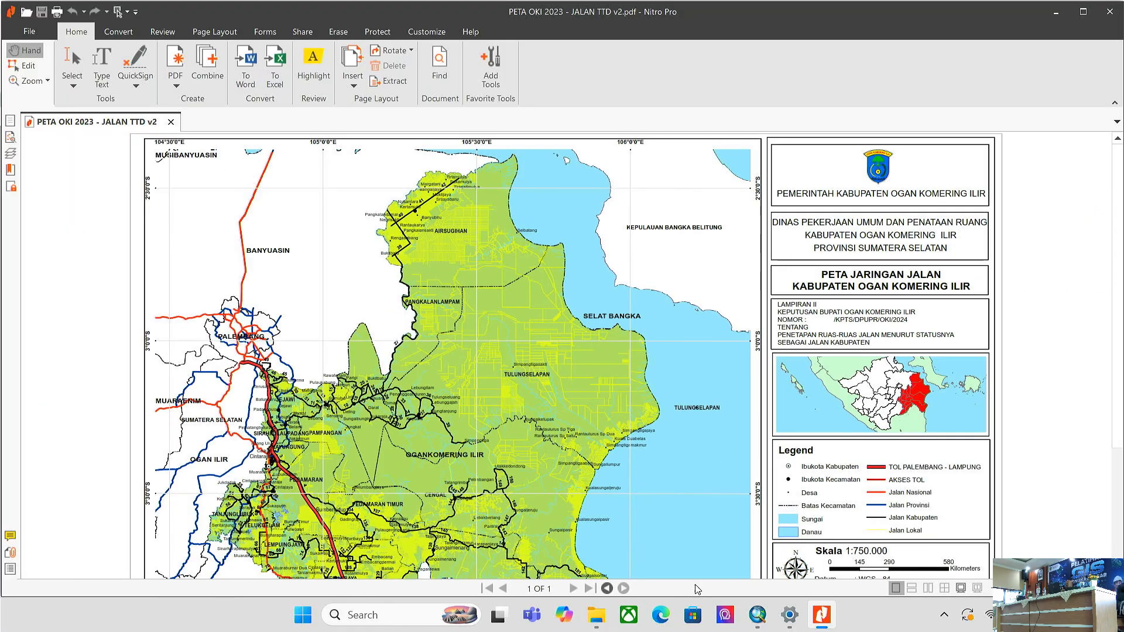
{"action": "left_click", "coordinate": [758, 615]}
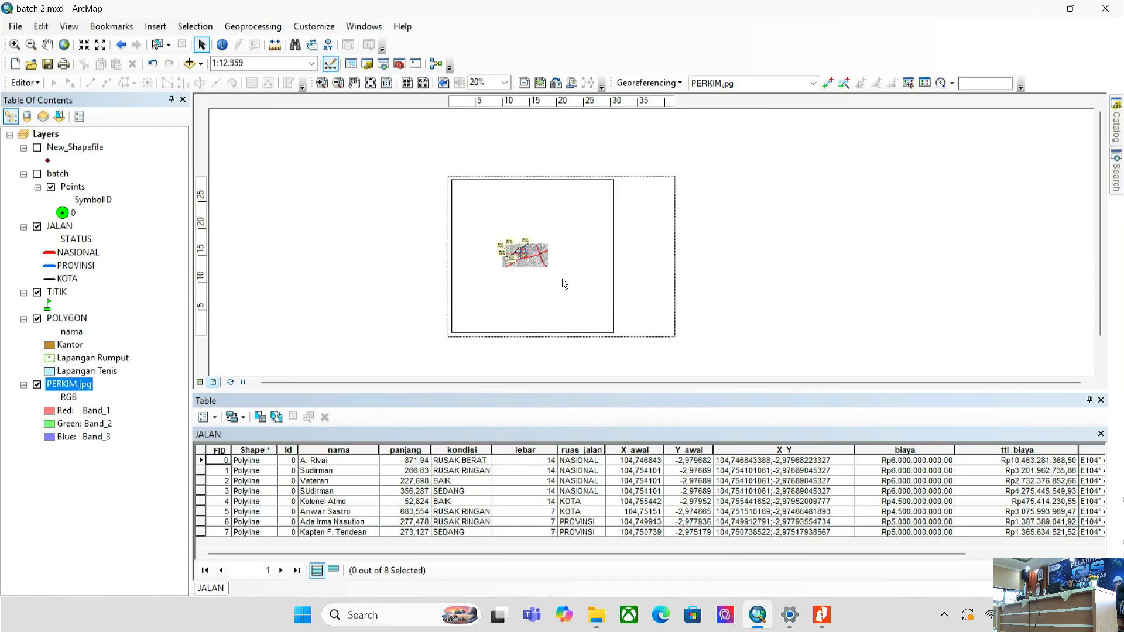
{"action": "scroll", "coordinate": [563, 245], "scroll_direction": "up", "scroll_amount": 5}
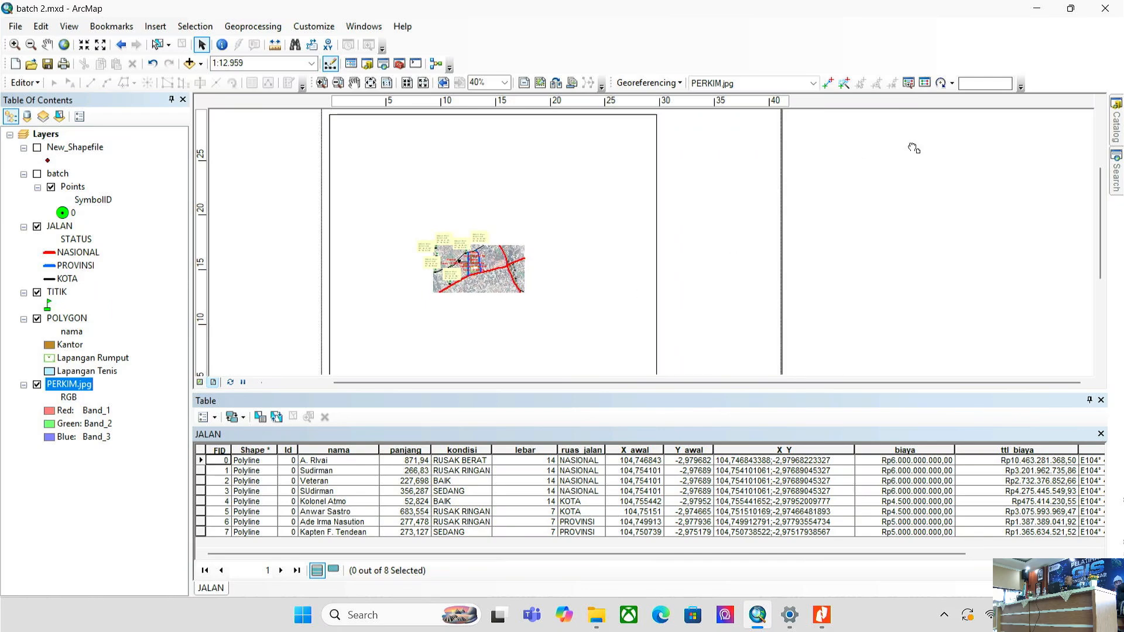
{"action": "left_click_drag", "start_coordinate": [914, 149], "coordinate": [763, 161]}
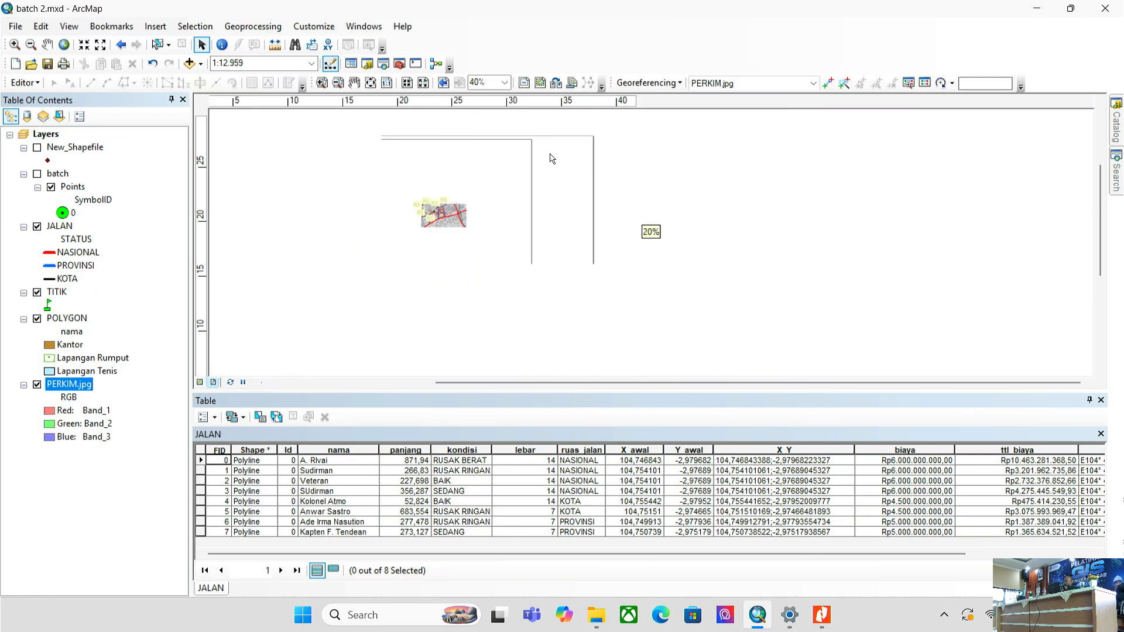
{"action": "left_click", "coordinate": [822, 615]}
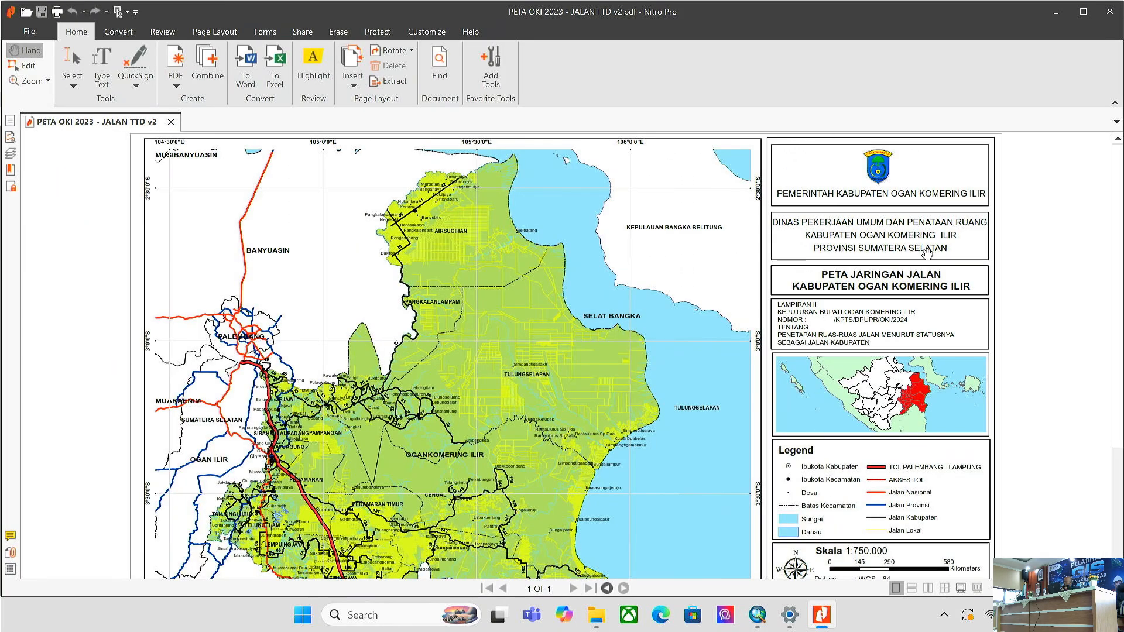
{"action": "left_click", "coordinate": [823, 615]}
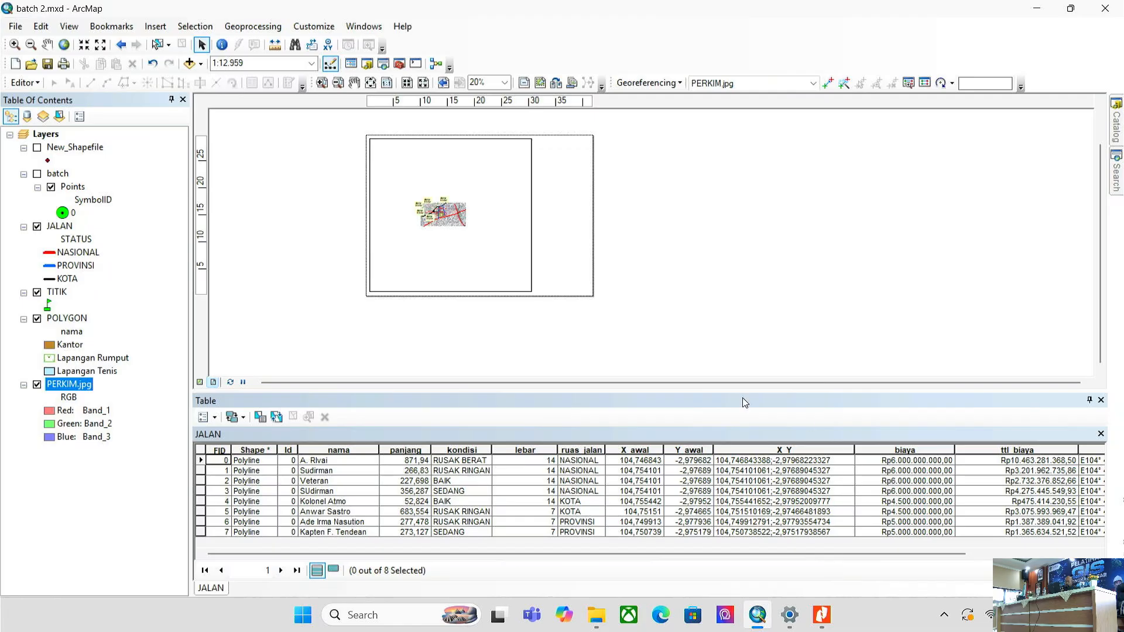
- Set up a new neatline placed inside the page margins with a chosen border line style
{"action": "left_click", "coordinate": [148, 29]}
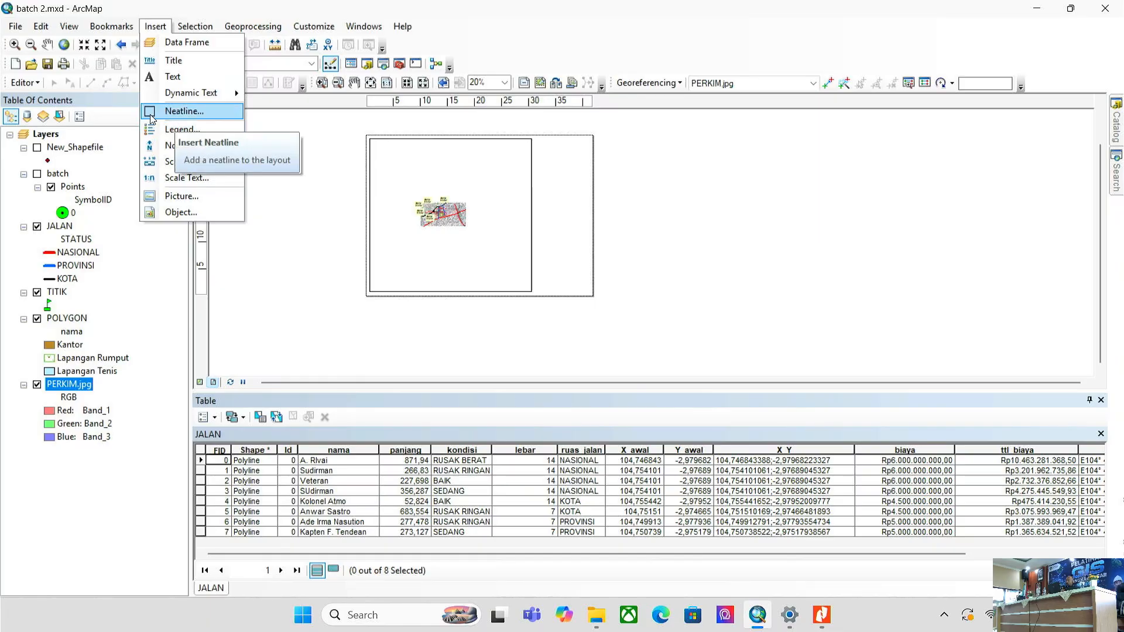
{"action": "left_click", "coordinate": [176, 111]}
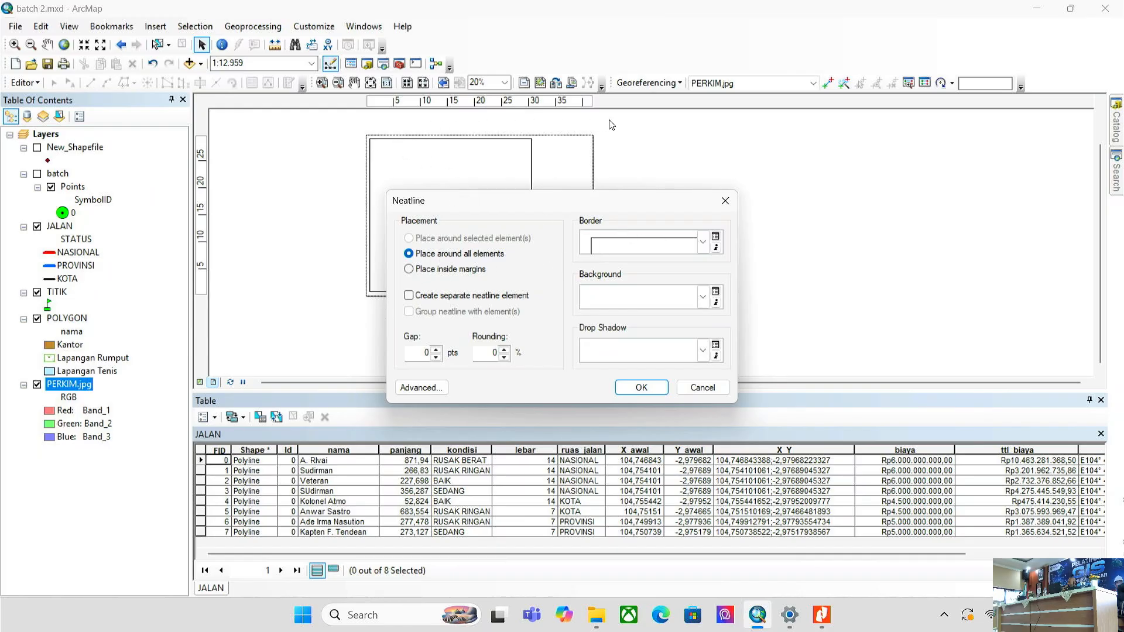
{"action": "left_click", "coordinate": [409, 269]}
{"action": "left_click", "coordinate": [409, 253]}
{"action": "left_click", "coordinate": [409, 269]}
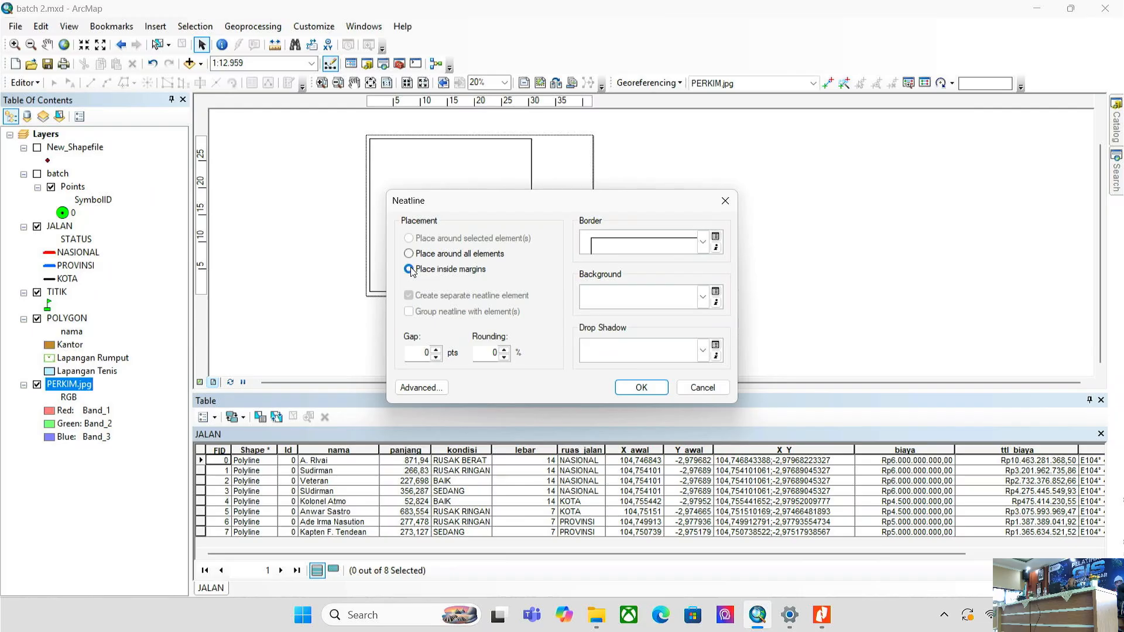
{"action": "left_click", "coordinate": [637, 252]}
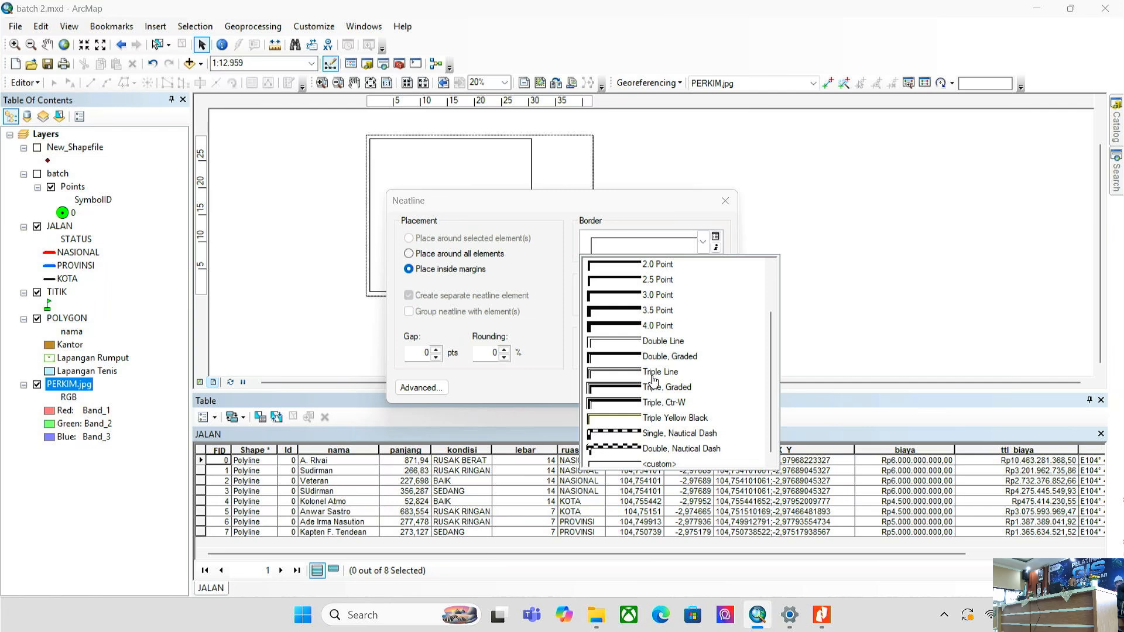
{"action": "scroll", "coordinate": [656, 392], "scroll_direction": "down", "scroll_amount": 1}
{"action": "left_click", "coordinate": [653, 236]}
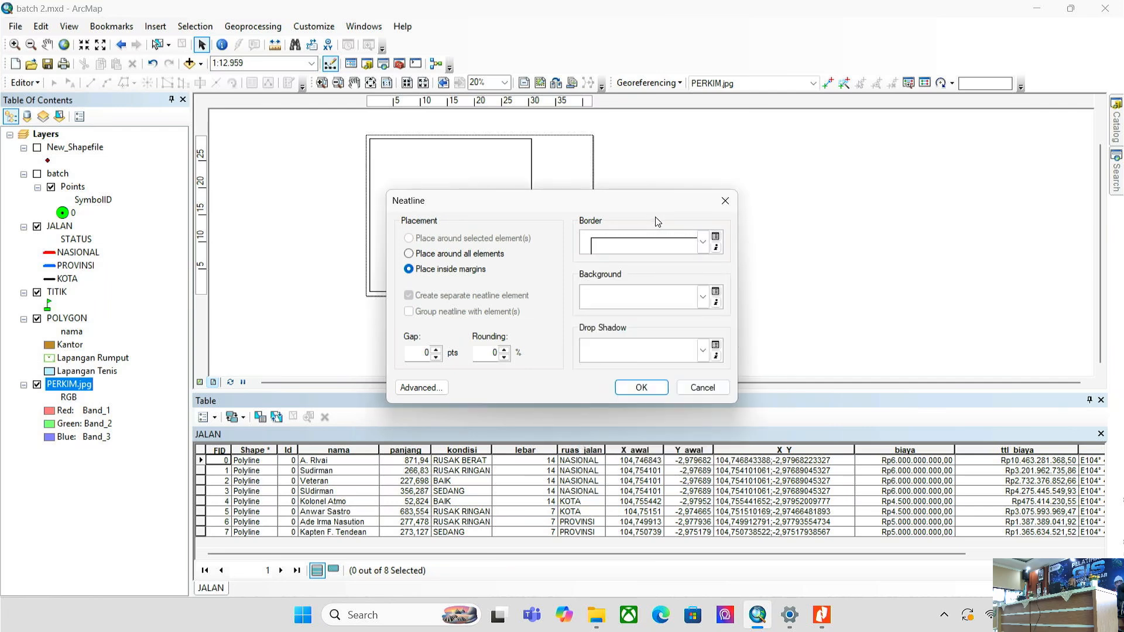
{"action": "left_click", "coordinate": [657, 234]}
{"action": "scroll", "coordinate": [649, 276], "scroll_direction": "up", "scroll_amount": 2}
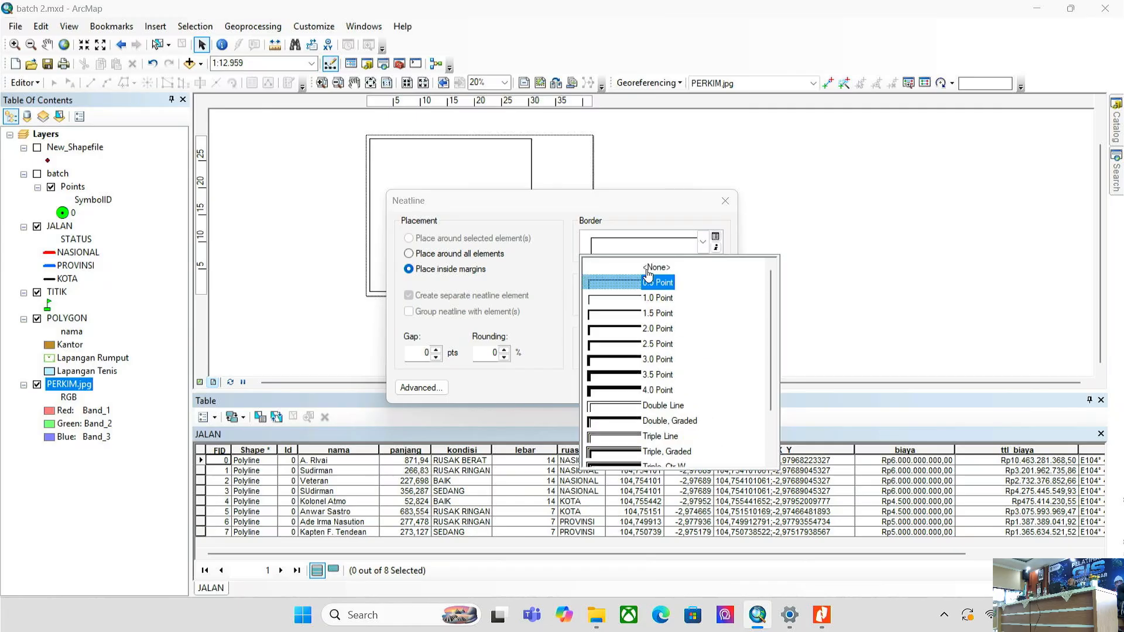
{"action": "left_click", "coordinate": [632, 287]}
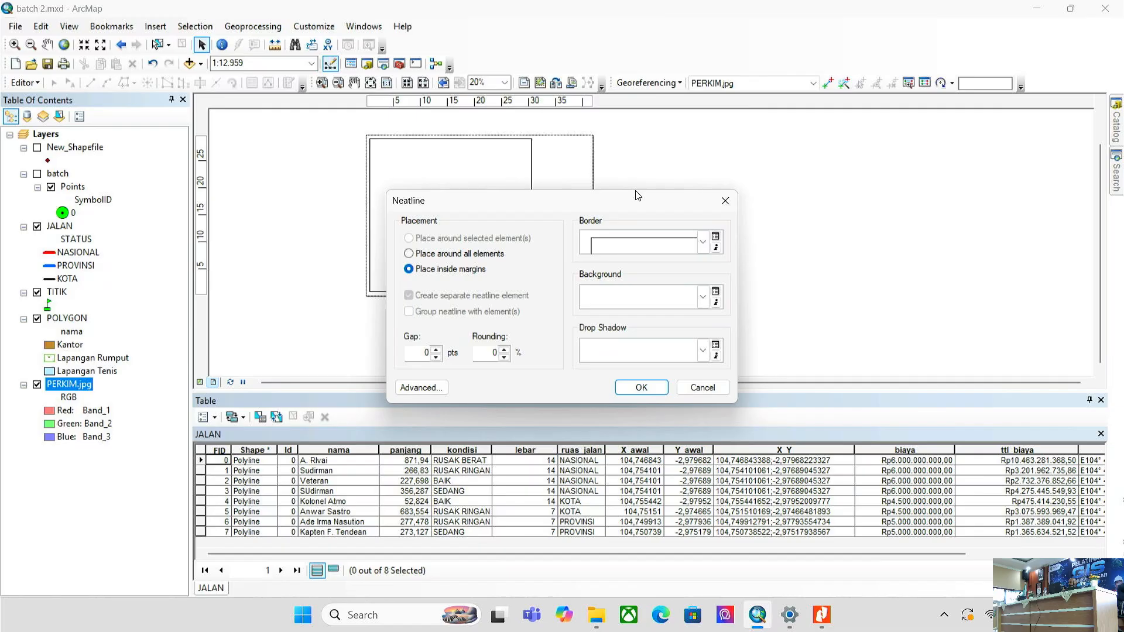
- Add the neatline and resize it into a narrow sidebar frame on the page's right
{"action": "left_click", "coordinate": [643, 387]}
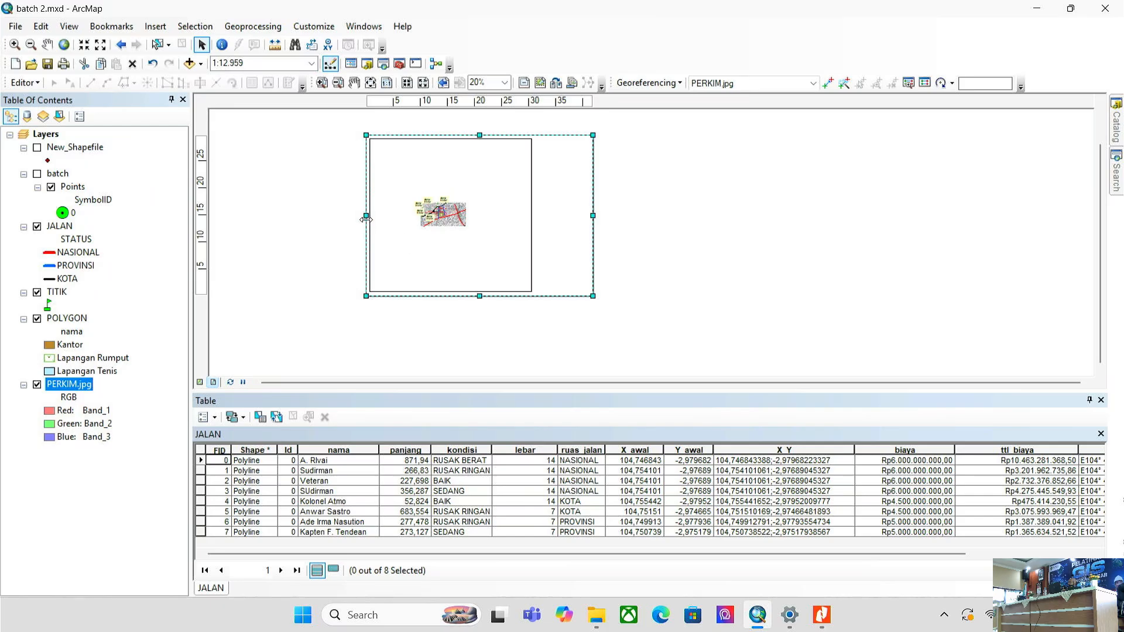
{"action": "left_click_drag", "start_coordinate": [366, 216], "coordinate": [535, 216]}
{"action": "left_click_drag", "start_coordinate": [565, 135], "coordinate": [577, 163]}
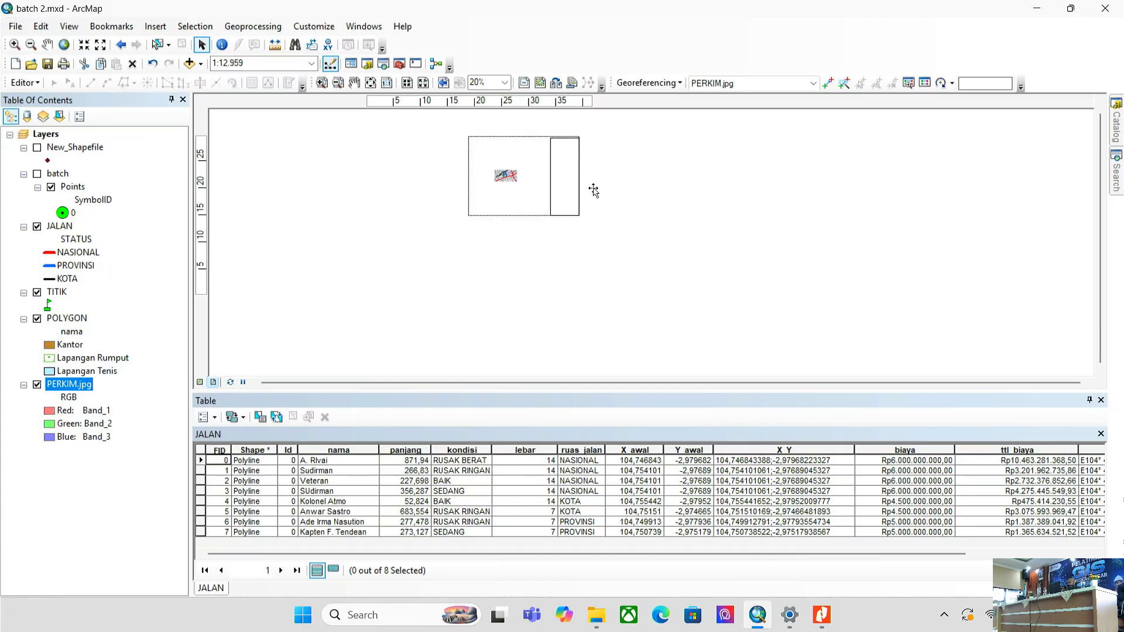
{"action": "scroll", "coordinate": [593, 174], "scroll_direction": "down", "scroll_amount": 3}
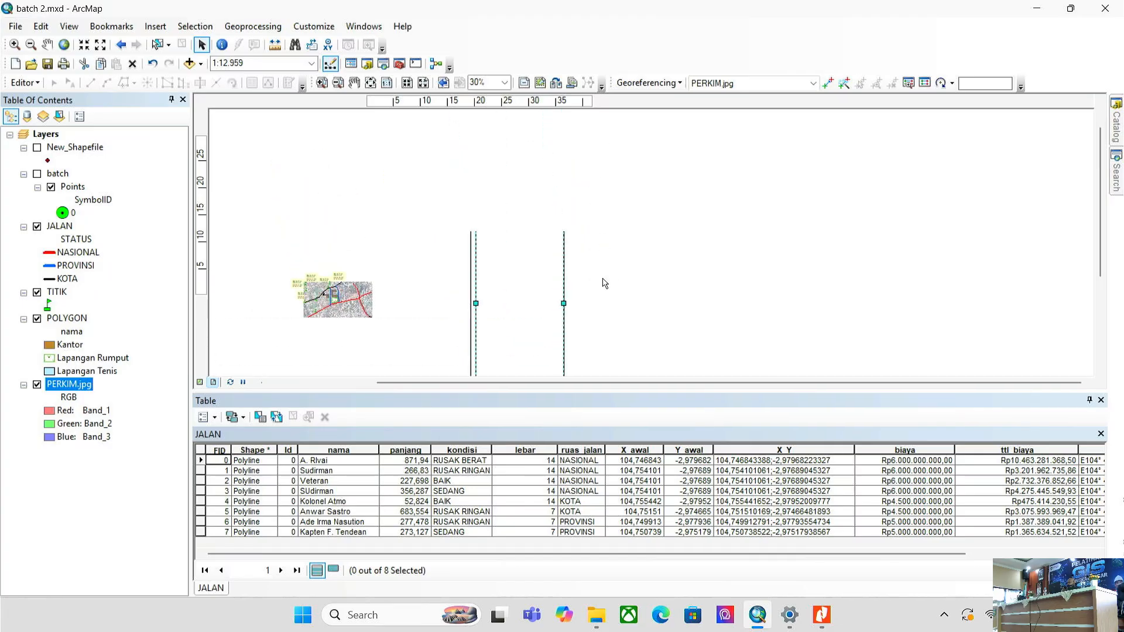
{"action": "left_click_drag", "start_coordinate": [563, 303], "coordinate": [560, 305]}
{"action": "scroll", "coordinate": [623, 301], "scroll_direction": "down", "scroll_amount": 2}
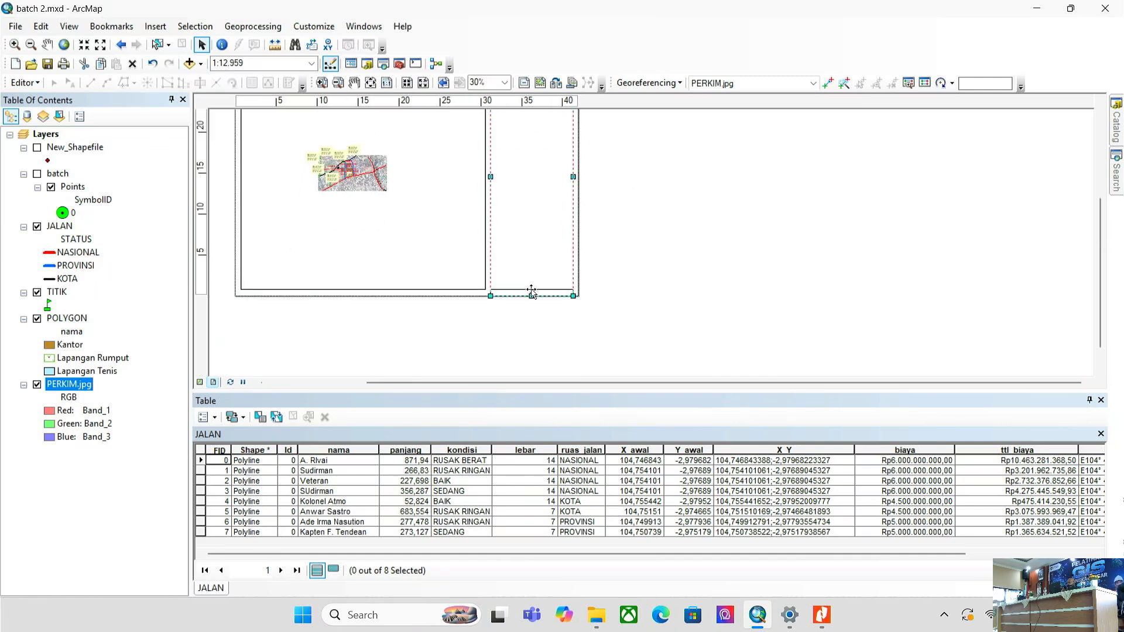
{"action": "left_click", "coordinate": [627, 296]}
{"action": "scroll", "coordinate": [647, 378], "scroll_direction": "up", "scroll_amount": 2}
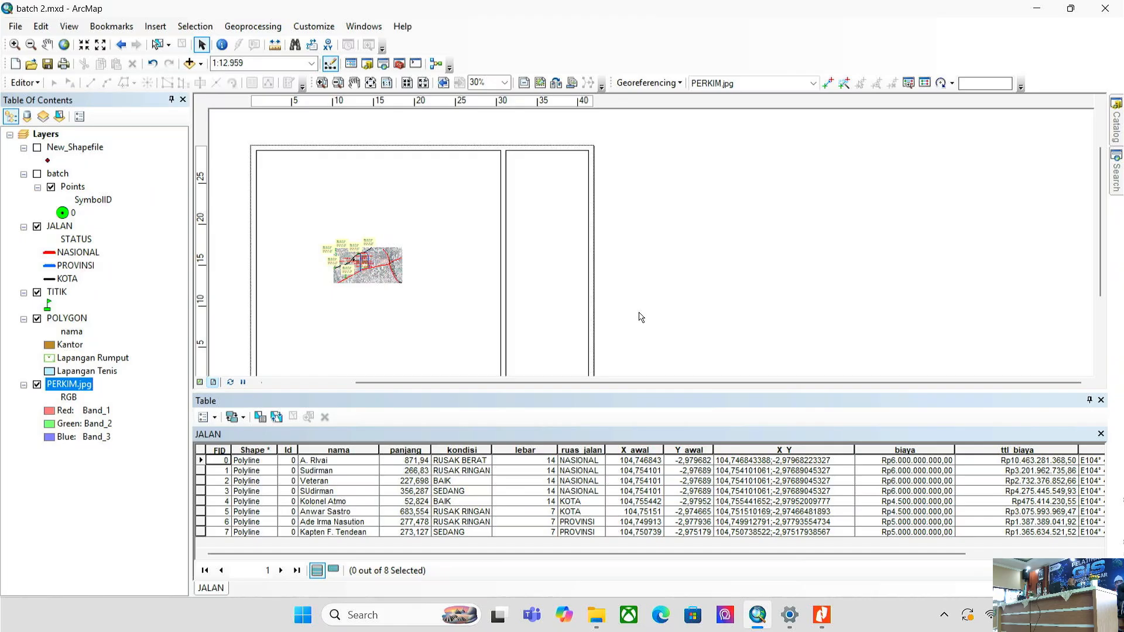
{"action": "left_click", "coordinate": [821, 620]}
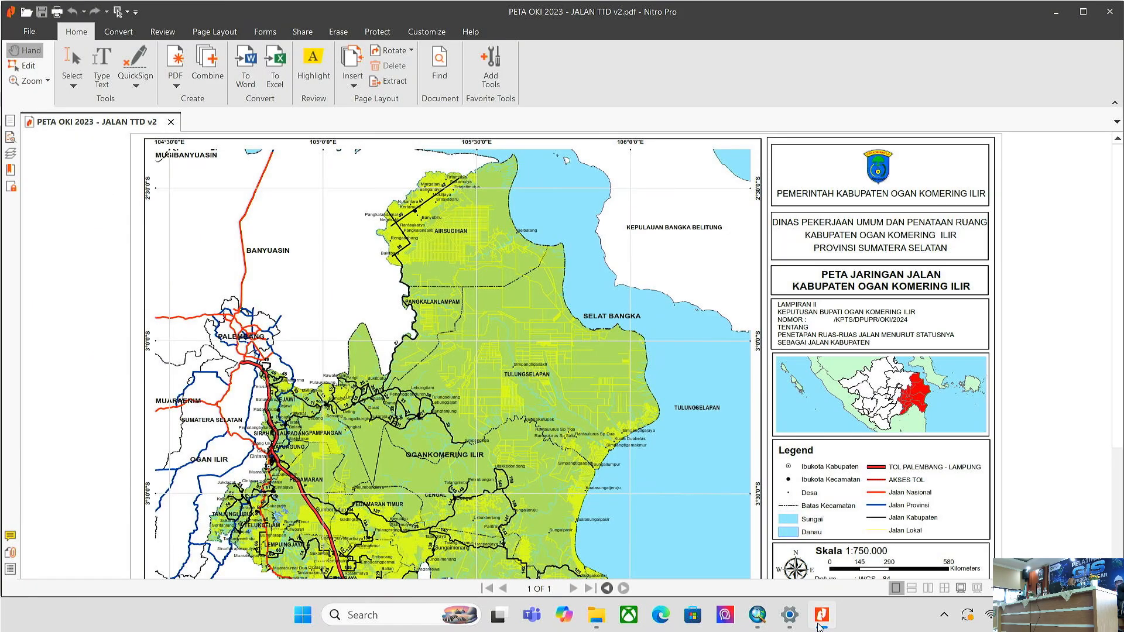
- Compare the reference PDF's sidebar against the new sidebar frame, ending on the ArcMap layout
{"action": "left_click", "coordinate": [821, 620]}
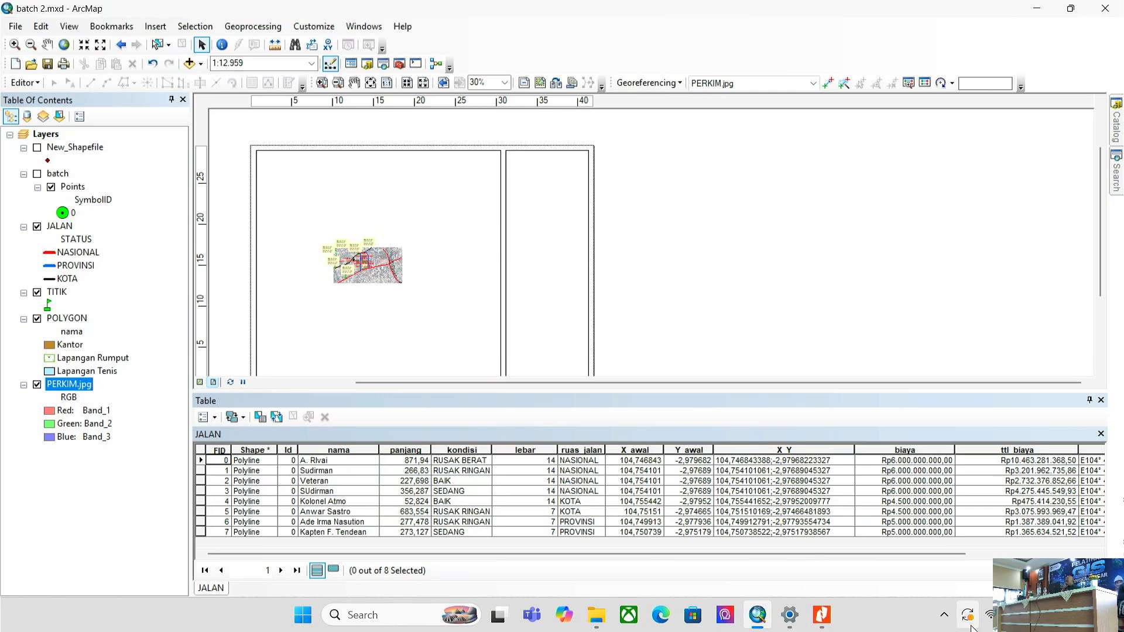
{"action": "left_click", "coordinate": [822, 615]}
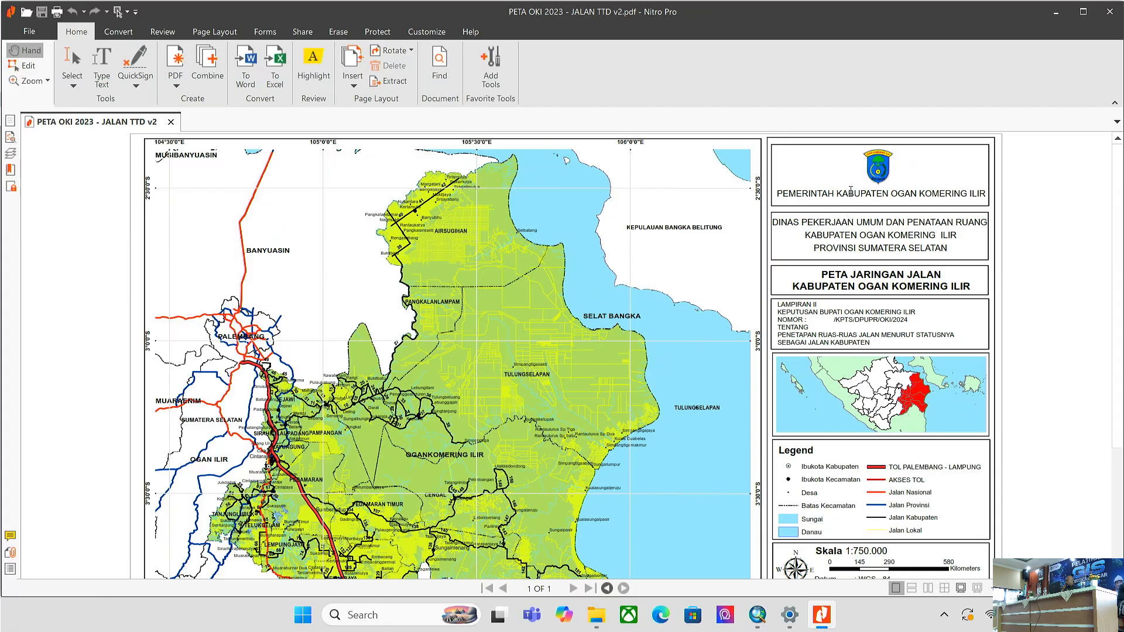
{"action": "left_click", "coordinate": [826, 619]}
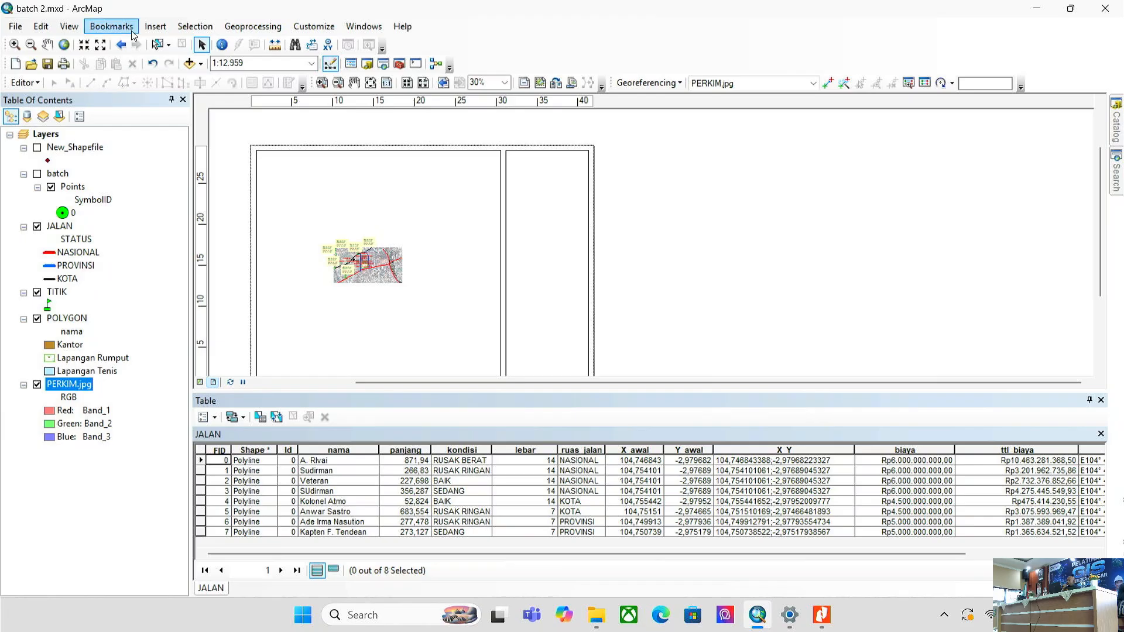
- Insert the picture A17W8037.JPG from the Pictures folder onto the layout
{"action": "left_click", "coordinate": [156, 28]}
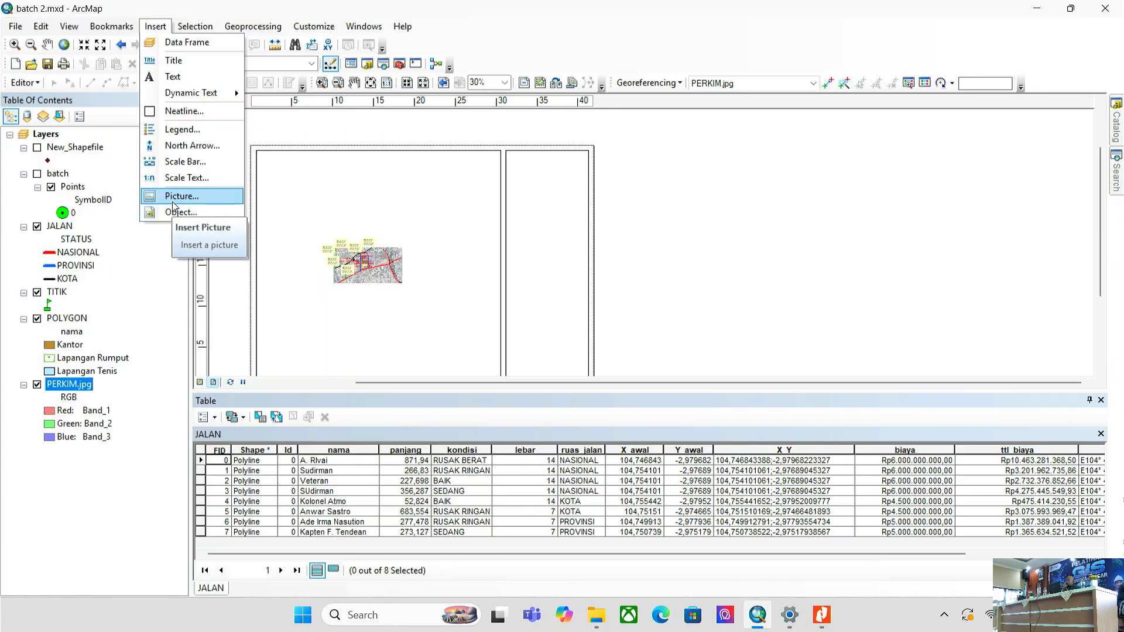
{"action": "left_click", "coordinate": [173, 197]}
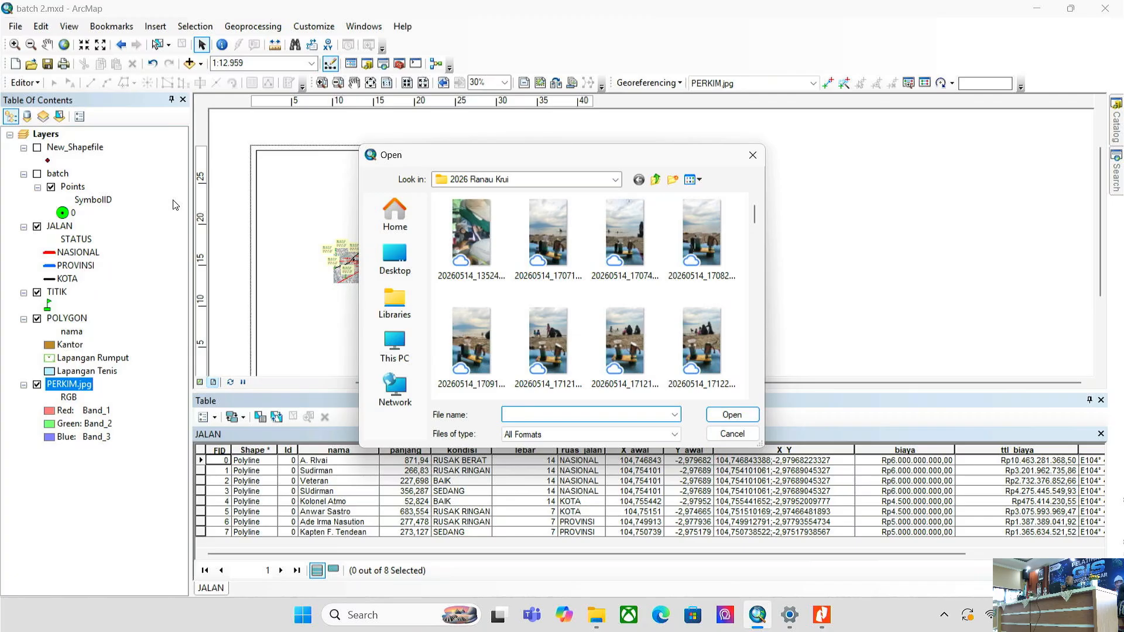
{"action": "scroll", "coordinate": [520, 282], "scroll_direction": "down", "scroll_amount": 5}
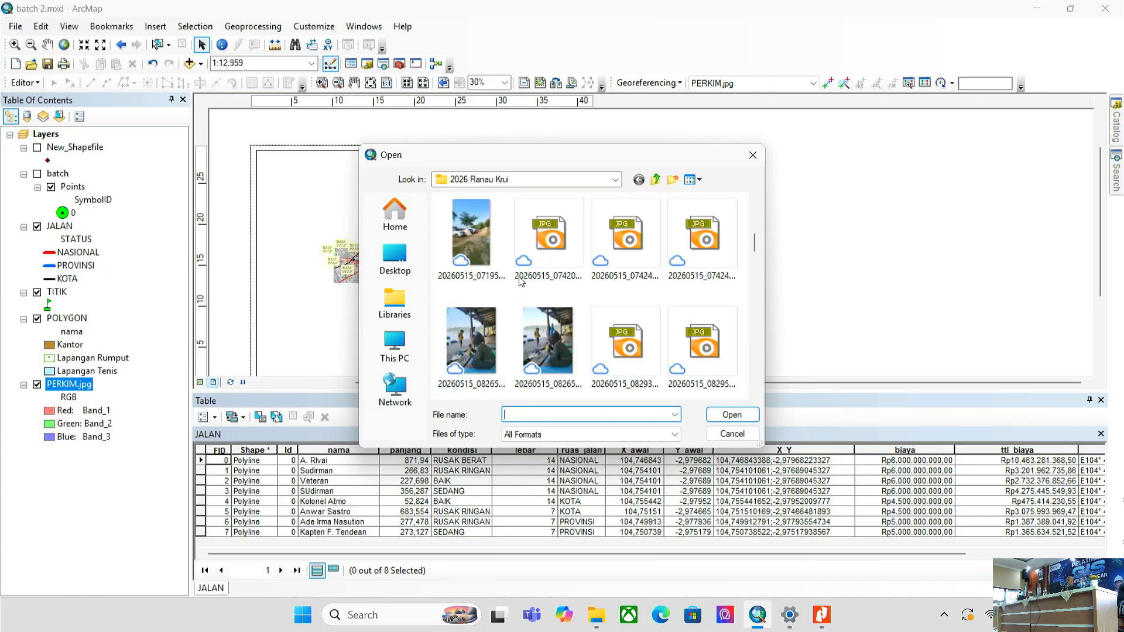
{"action": "scroll", "coordinate": [555, 349], "scroll_direction": "up", "scroll_amount": 1}
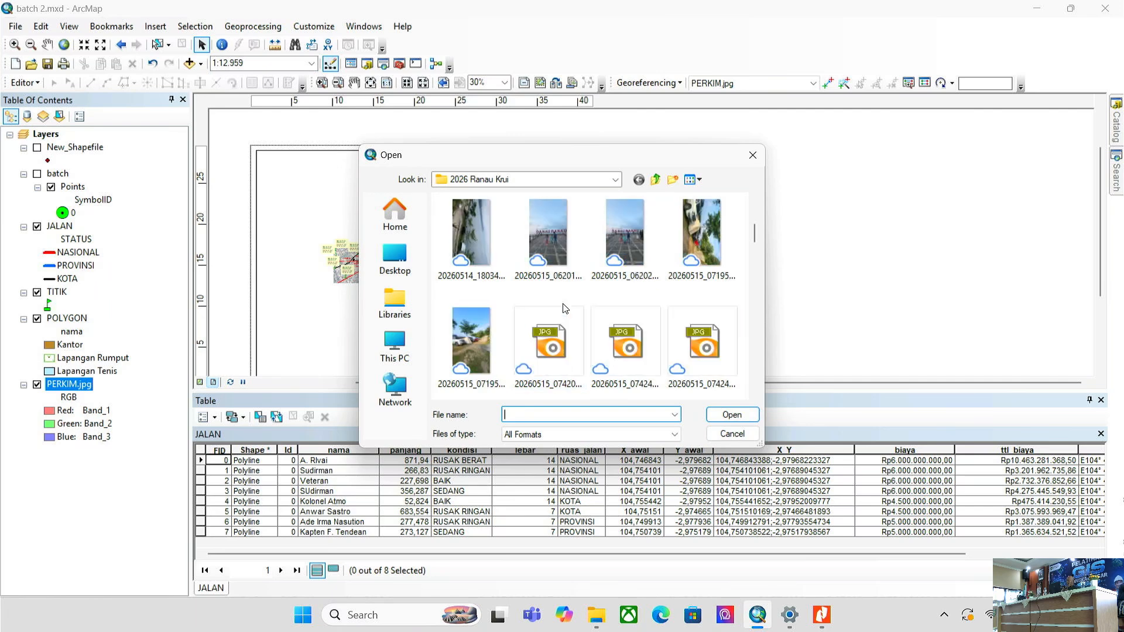
{"action": "scroll", "coordinate": [565, 309], "scroll_direction": "up", "scroll_amount": 2}
{"action": "left_click", "coordinate": [615, 179]}
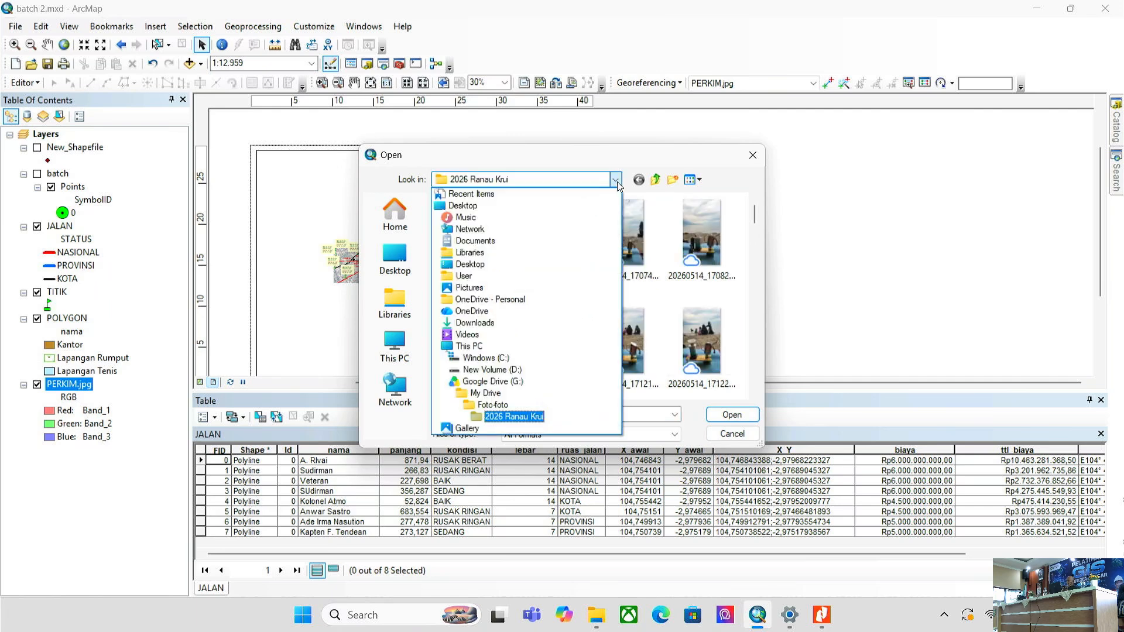
{"action": "left_click", "coordinate": [470, 288]}
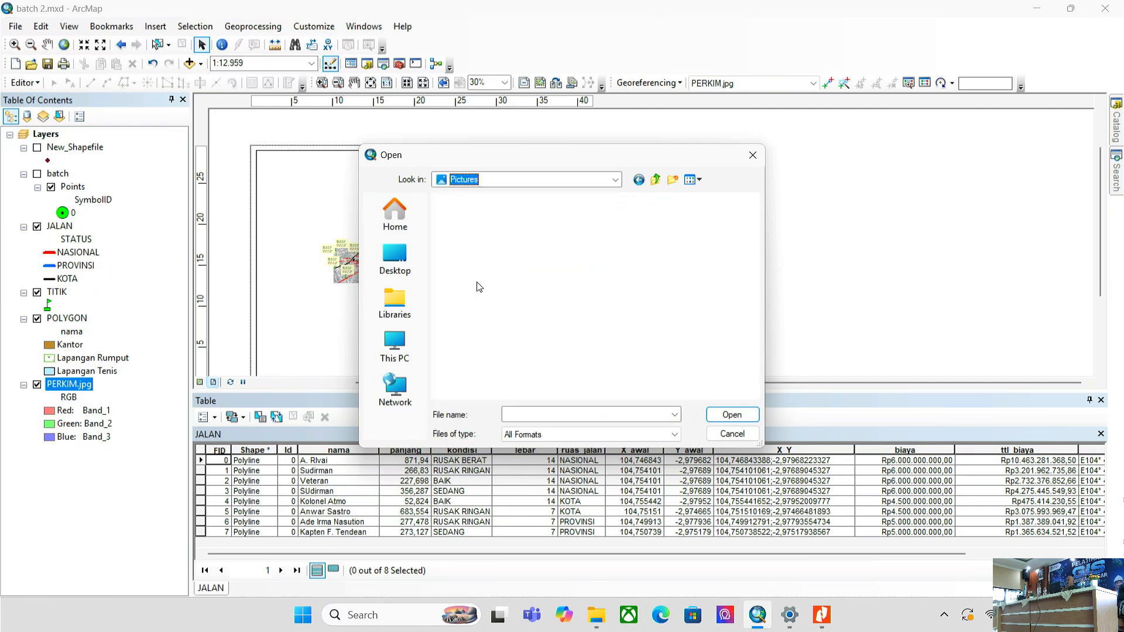
{"action": "left_click", "coordinate": [700, 251]}
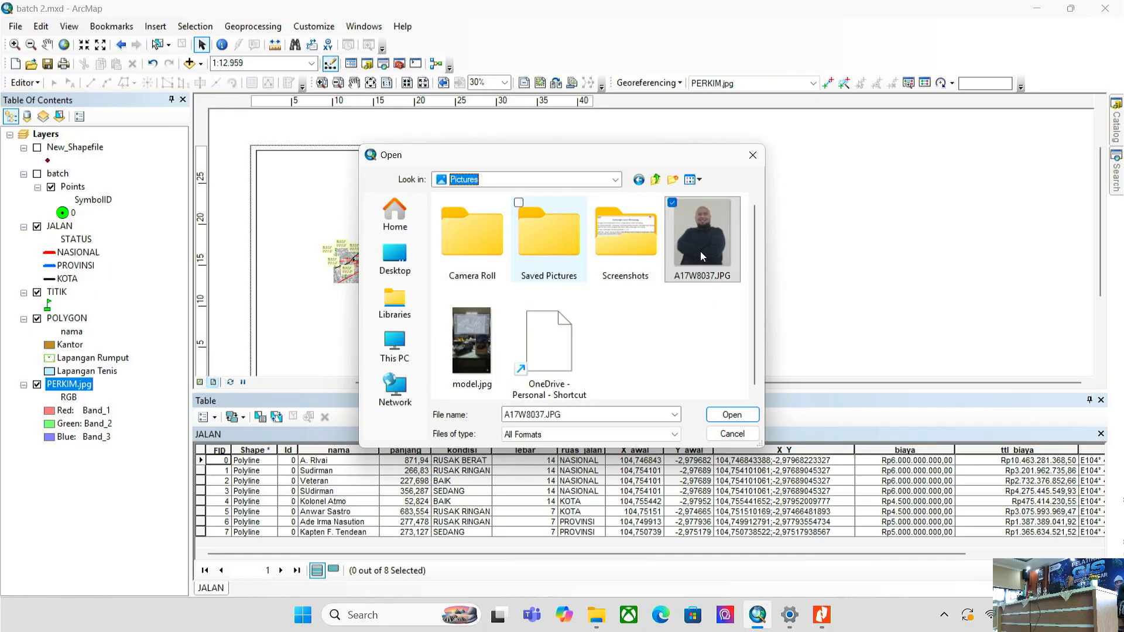
{"action": "left_click", "coordinate": [730, 415]}
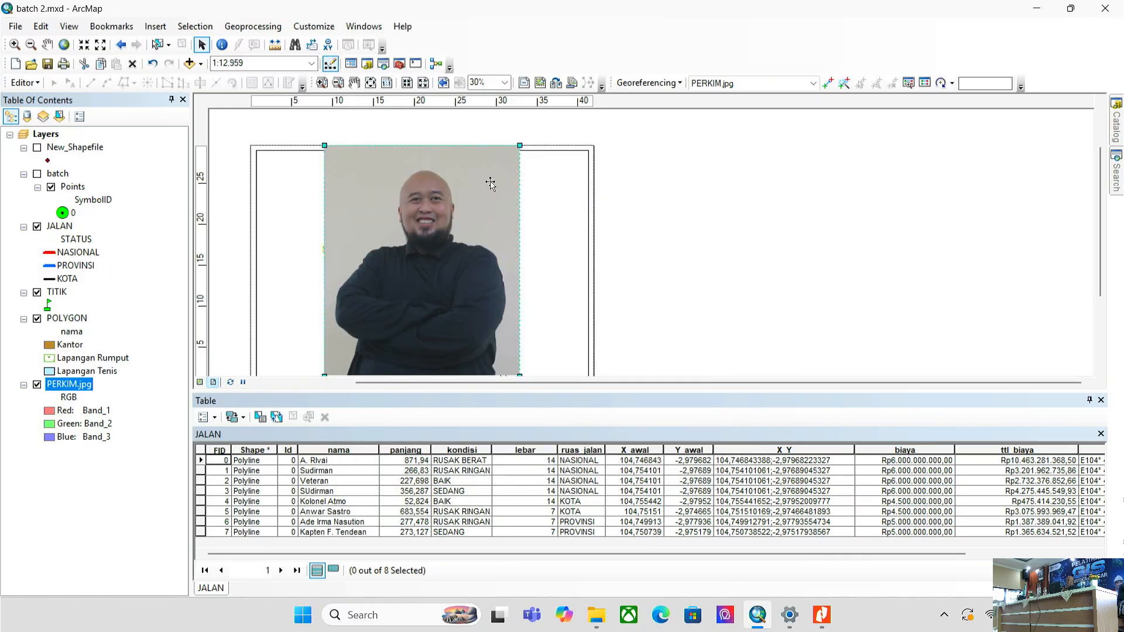
- Scale the photo down and place it near the top-left of the right sidebar frame
{"action": "scroll", "coordinate": [718, 189], "scroll_direction": "down", "scroll_amount": 3}
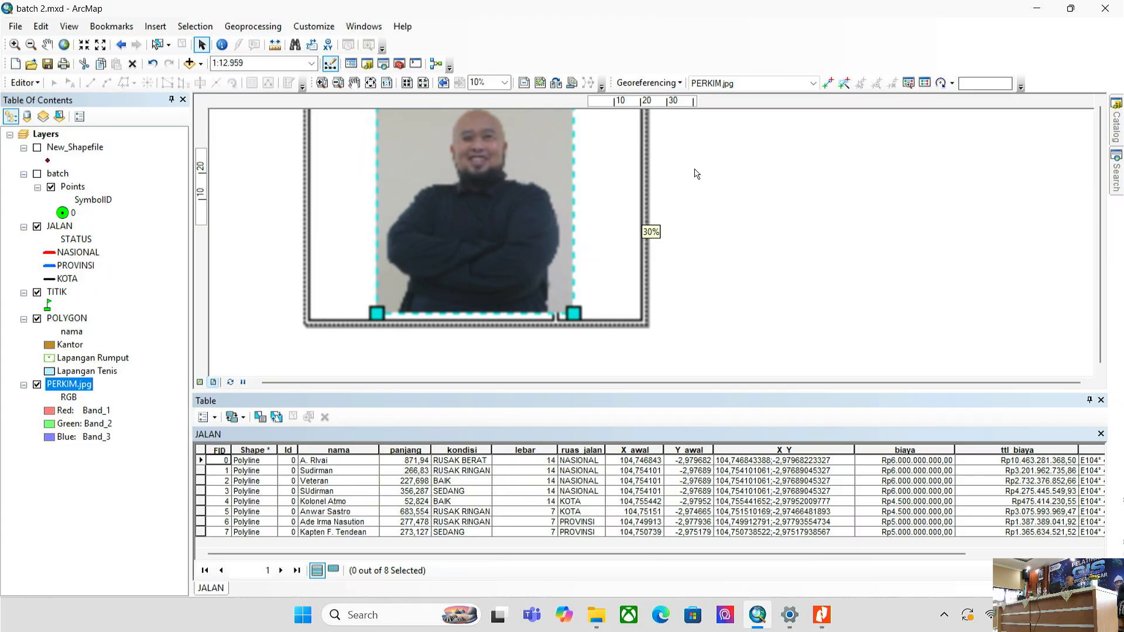
{"action": "scroll", "coordinate": [679, 237], "scroll_direction": "down", "scroll_amount": 3}
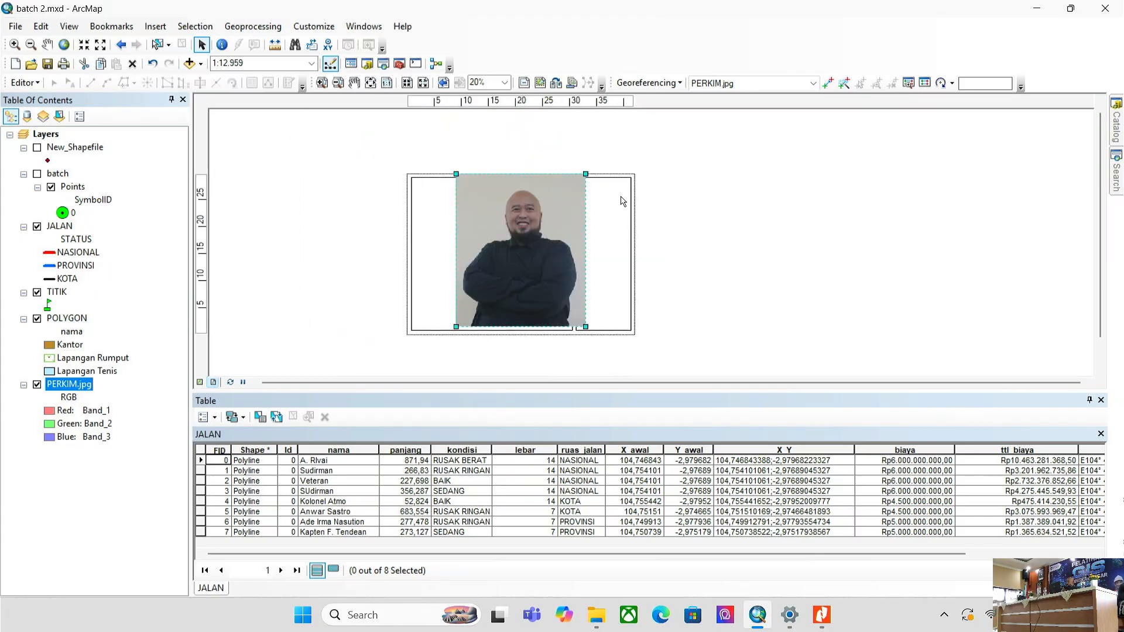
{"action": "left_click_drag", "start_coordinate": [585, 174], "coordinate": [621, 209]}
{"action": "scroll", "coordinate": [623, 195], "scroll_direction": "up", "scroll_amount": 2}
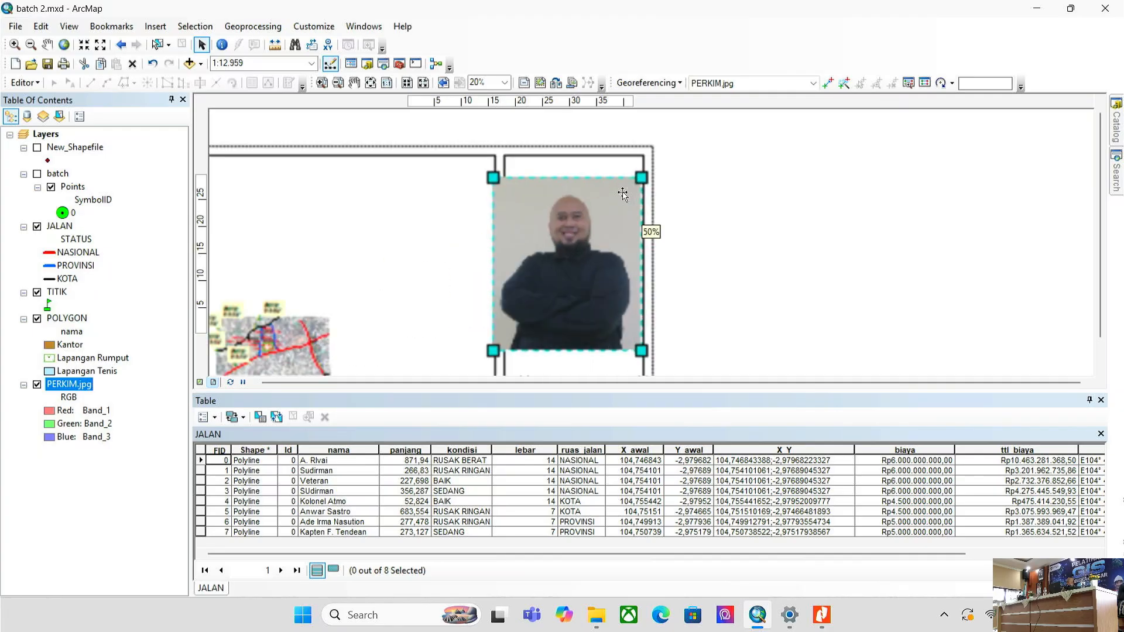
{"action": "left_click_drag", "start_coordinate": [493, 351], "coordinate": [580, 199]}
{"action": "left_click", "coordinate": [570, 188]}
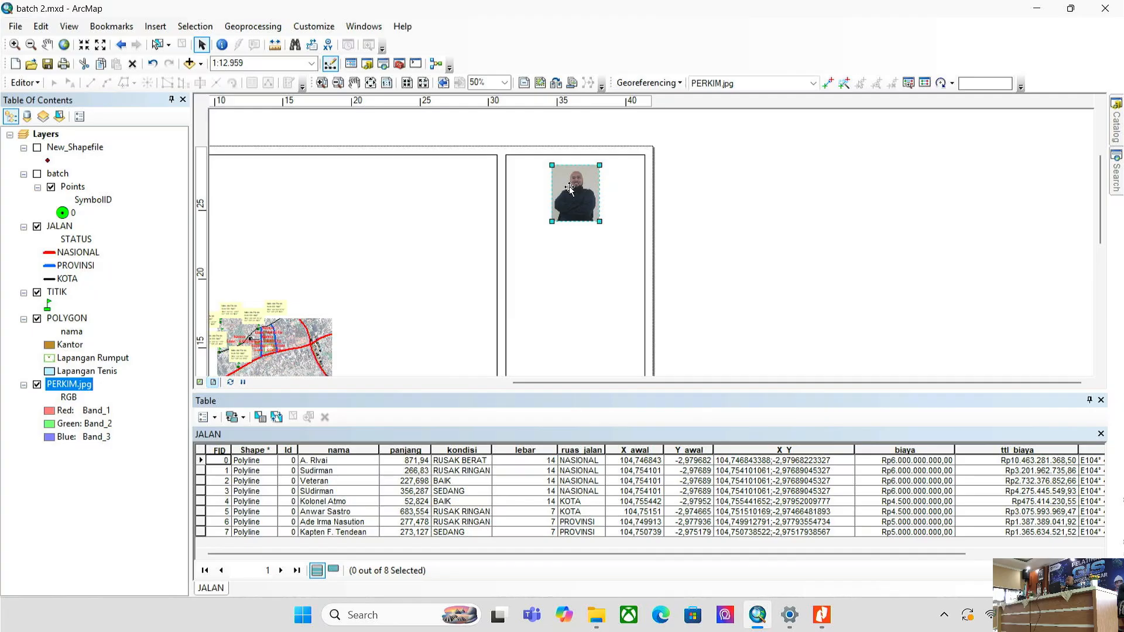
{"action": "left_click_drag", "start_coordinate": [569, 186], "coordinate": [546, 185]}
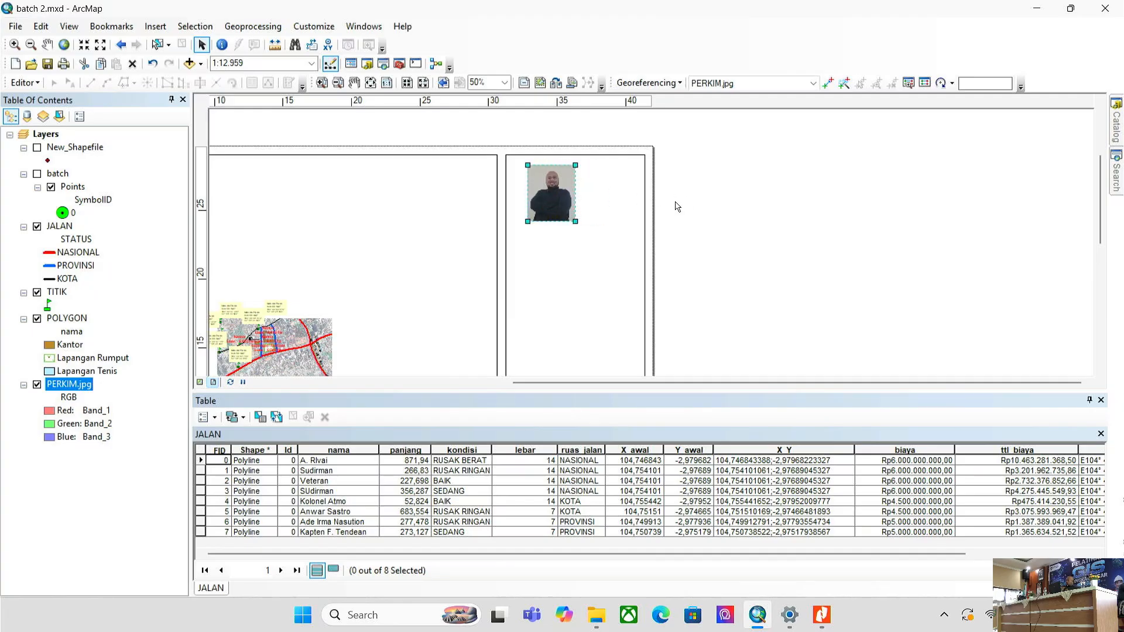
{"action": "left_click", "coordinate": [760, 209]}
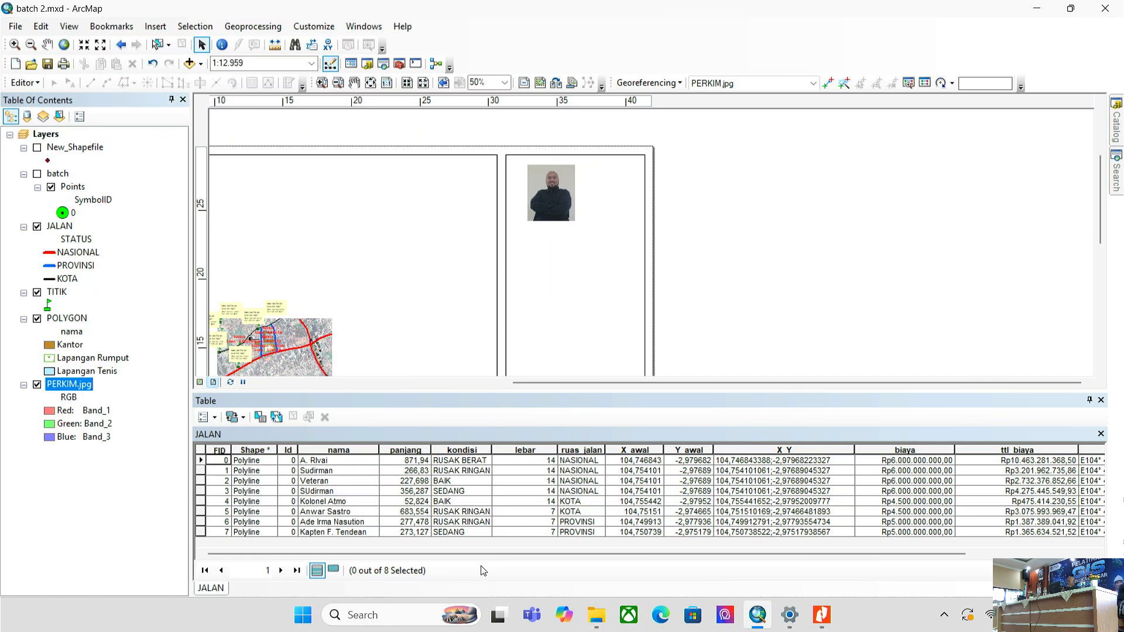
- Launch Google Chrome with the school profile
{"action": "left_click", "coordinate": [301, 625]}
{"action": "type", "text": "c"}
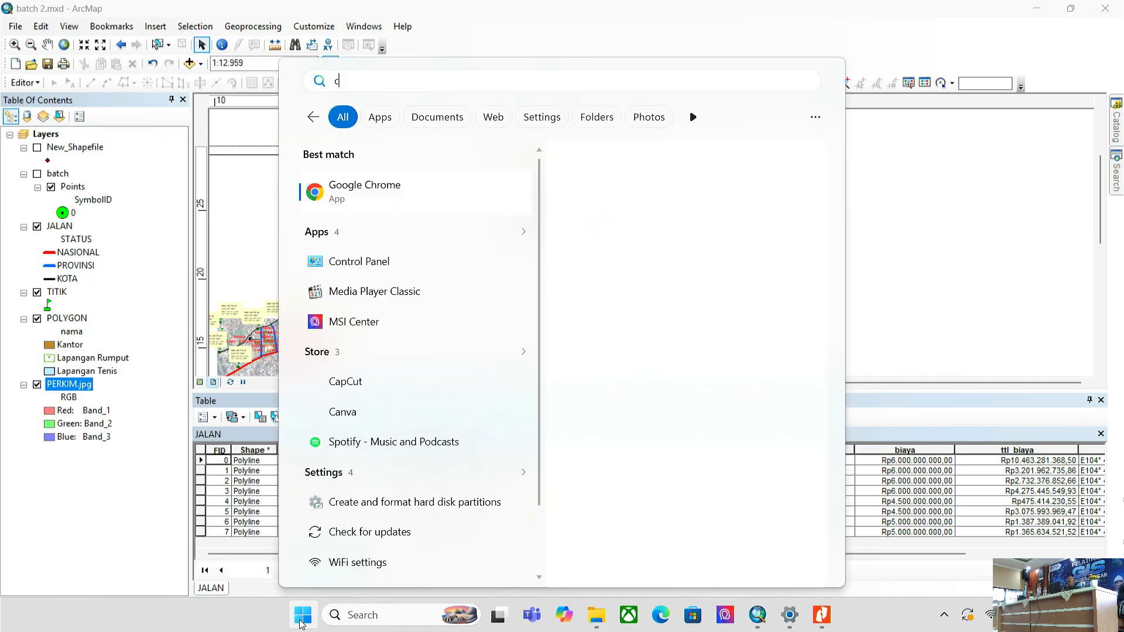
{"action": "type", "text": "hro"}
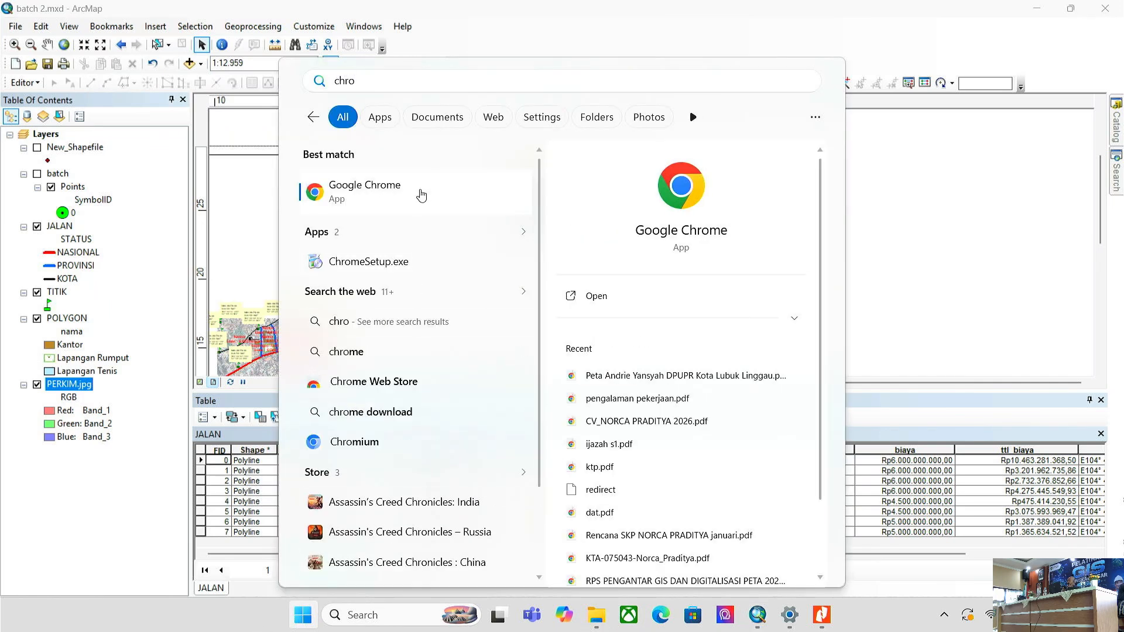
{"action": "left_click", "coordinate": [422, 195]}
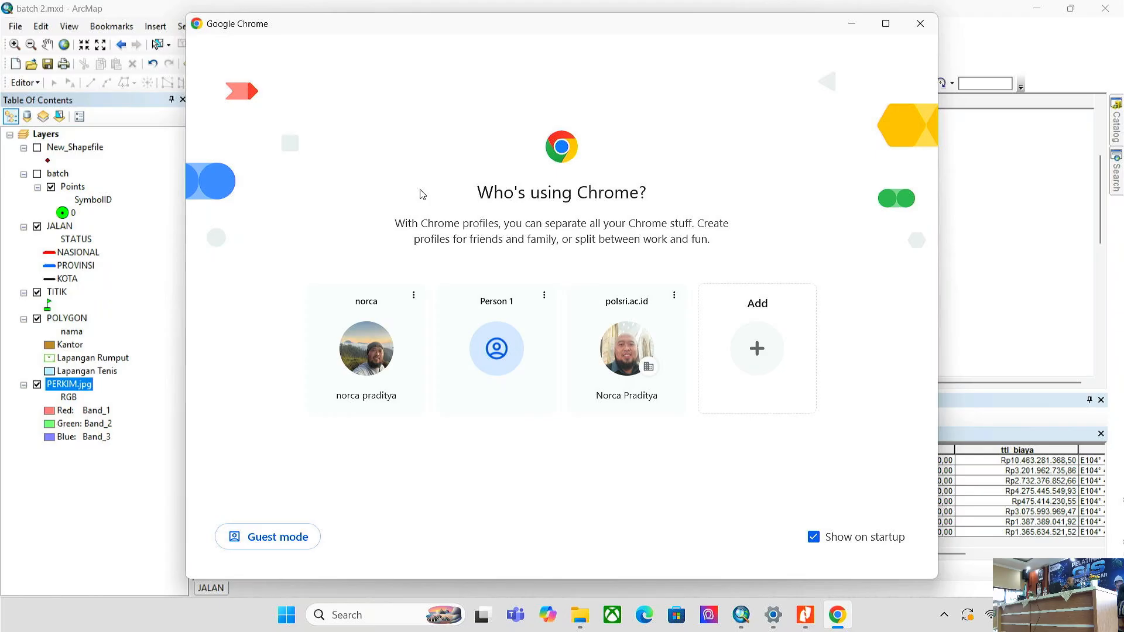
{"action": "left_click", "coordinate": [644, 377]}
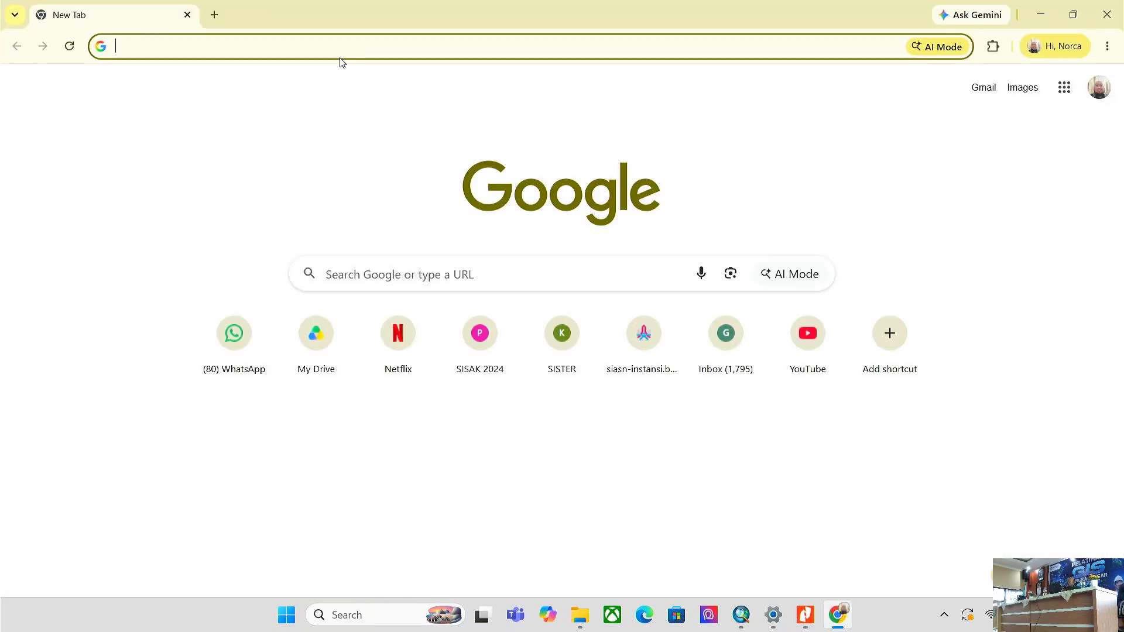
- Search 'logo disperkim sumsel' and copy the first logo image
{"action": "type", "text": "logo di"}
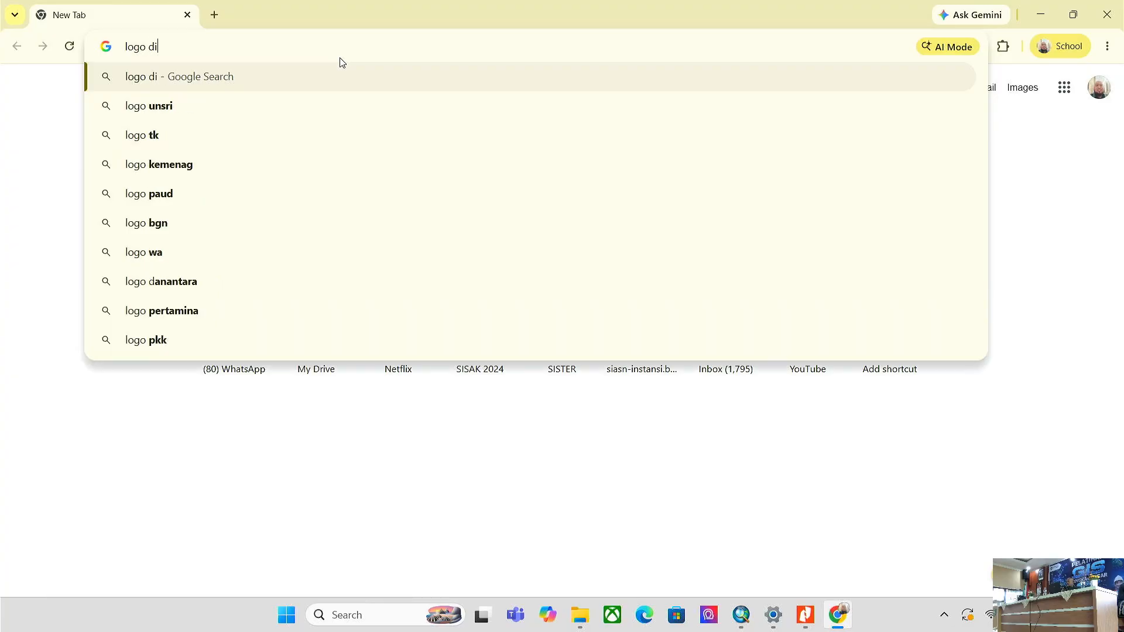
{"action": "type", "text": "sperki"}
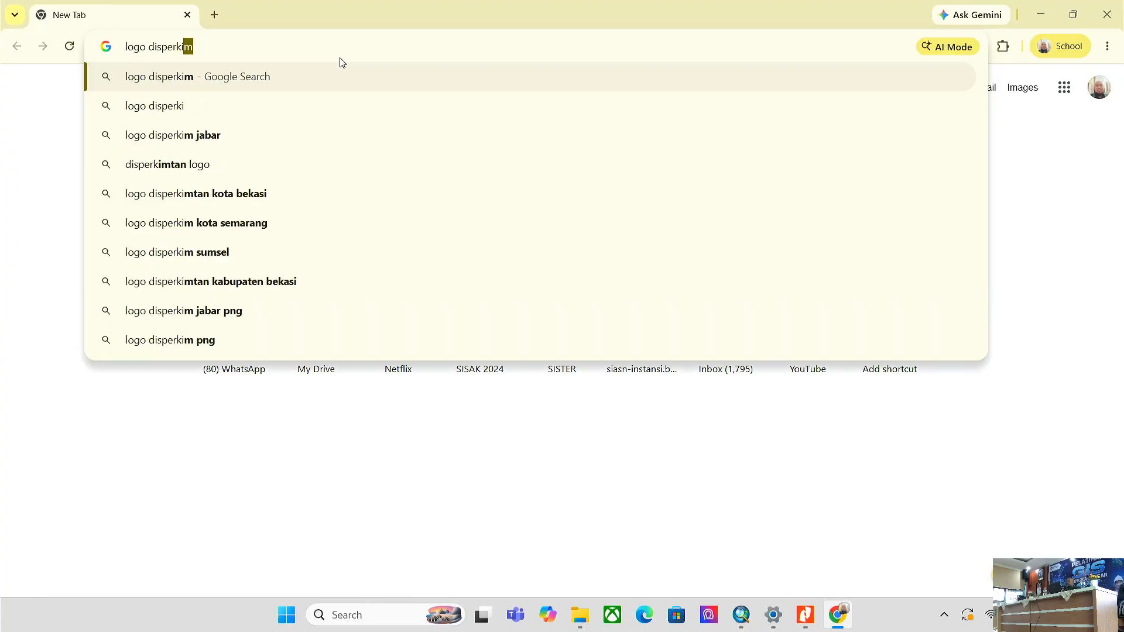
{"action": "type", "text": "m sumsel"}
{"action": "key", "text": "Return"}
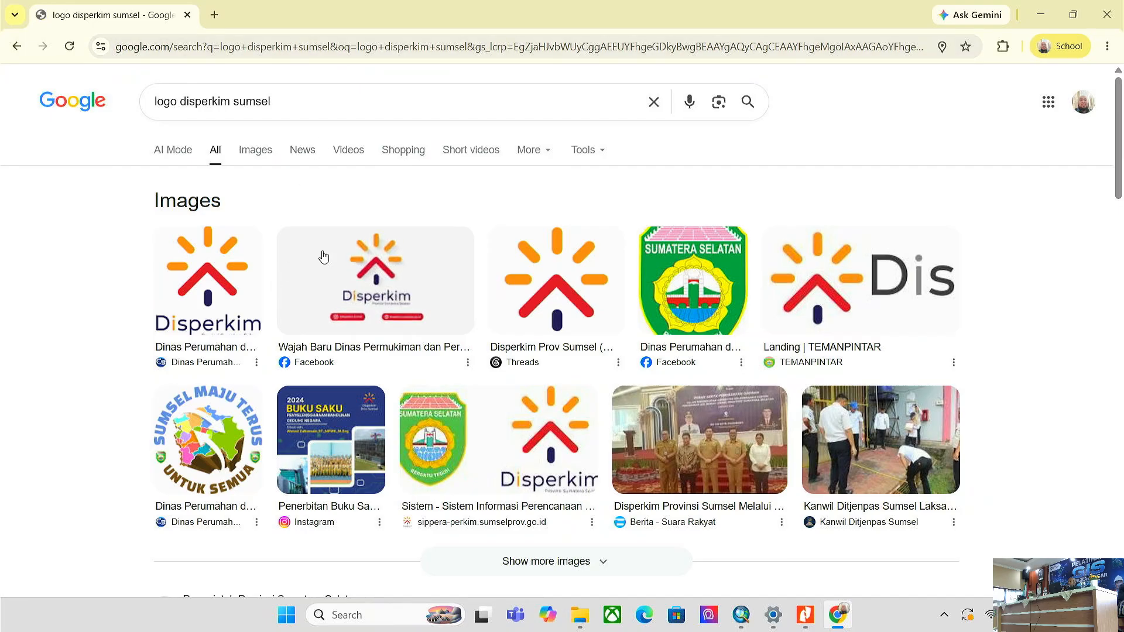
{"action": "right_click", "coordinate": [199, 287]}
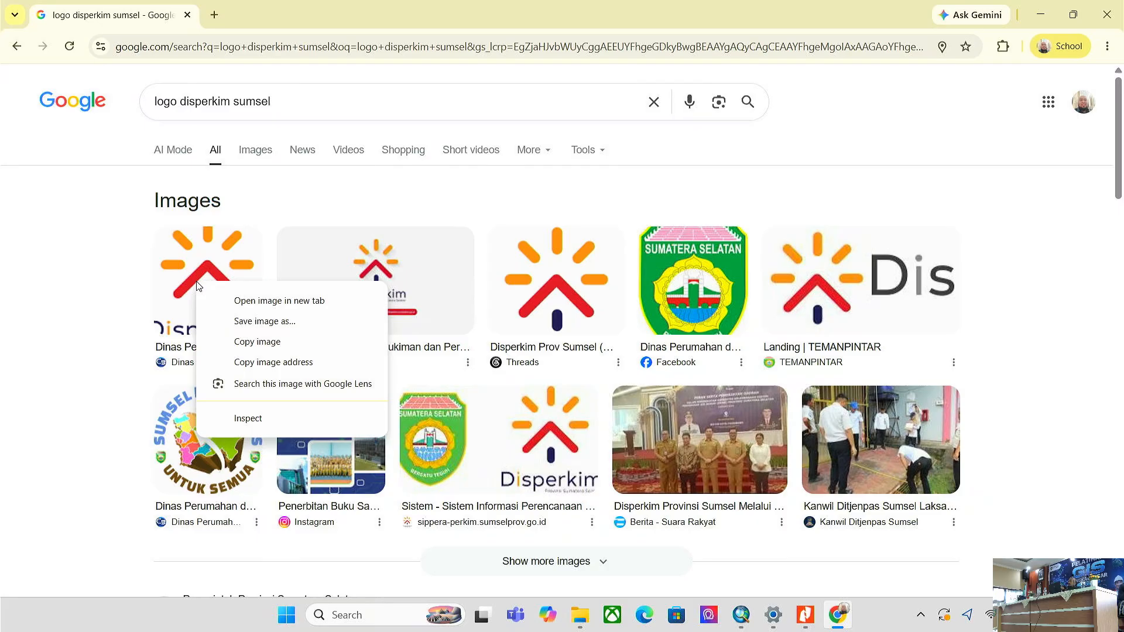
{"action": "left_click", "coordinate": [274, 343]}
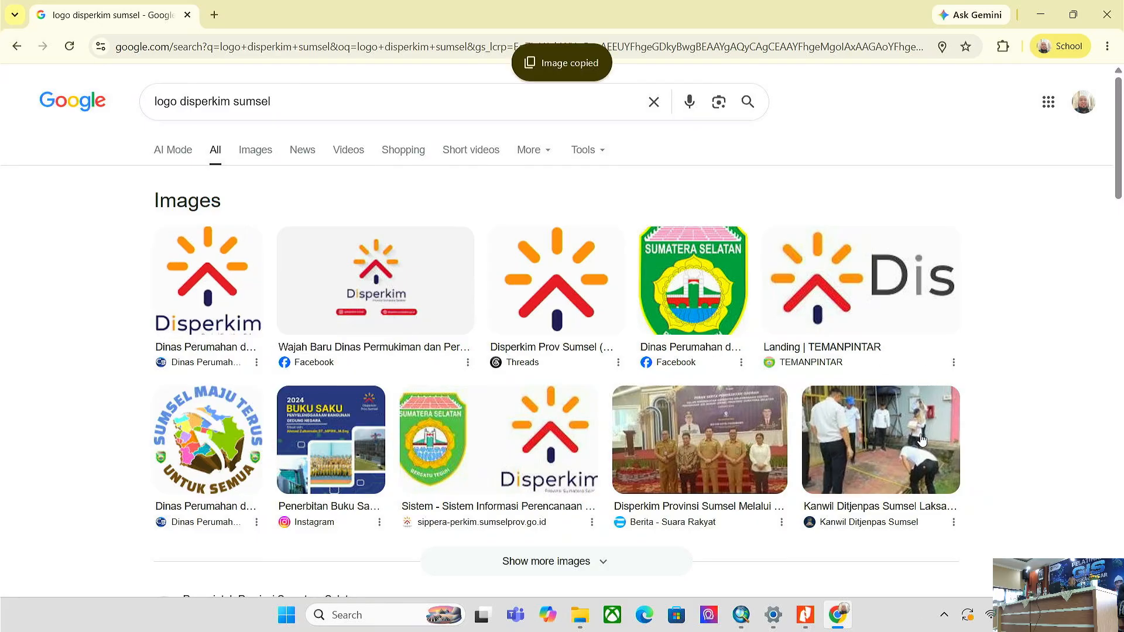
- Paste the Disperkim logo onto the layout, move it toward the sidebar and shrink it
{"action": "left_click", "coordinate": [740, 618]}
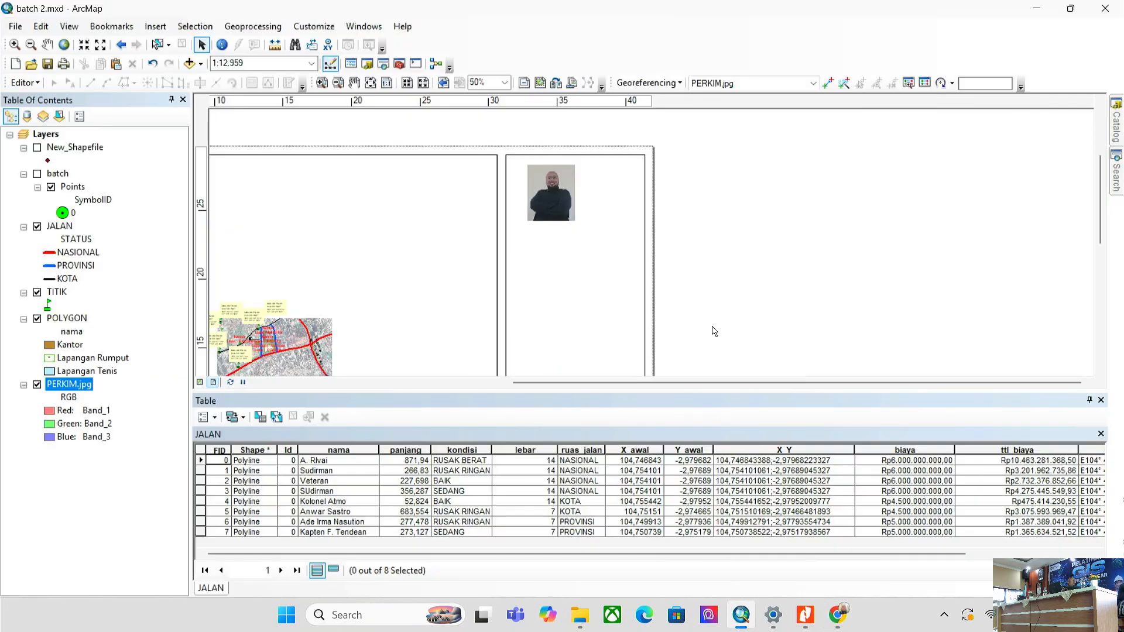
{"action": "right_click", "coordinate": [720, 199]}
{"action": "left_click", "coordinate": [753, 321]}
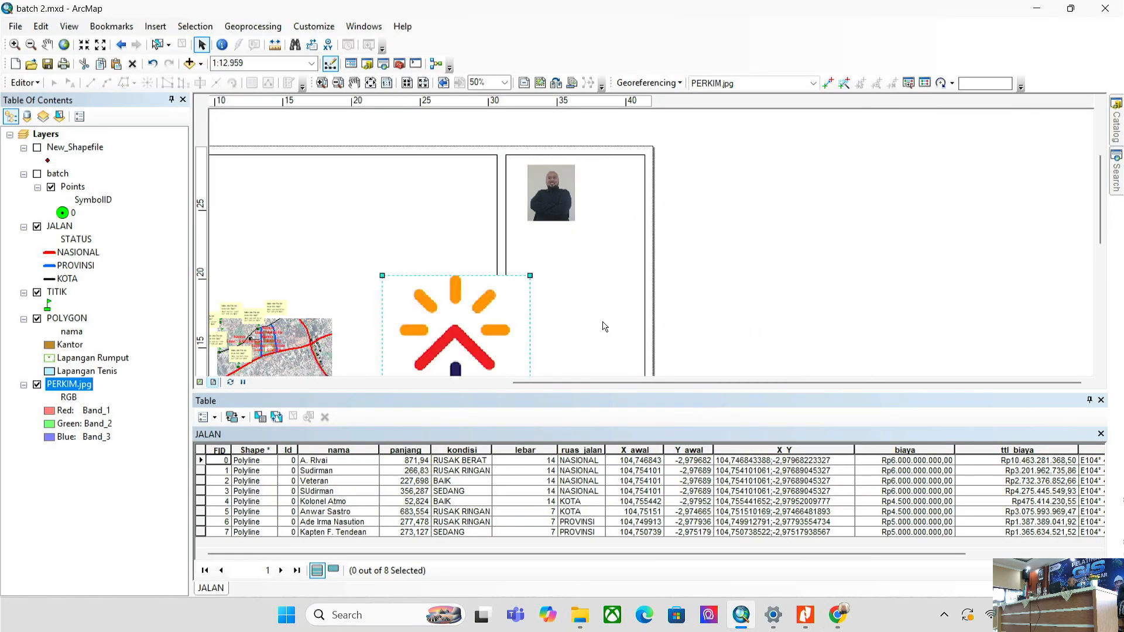
{"action": "left_click_drag", "start_coordinate": [502, 333], "coordinate": [681, 218]}
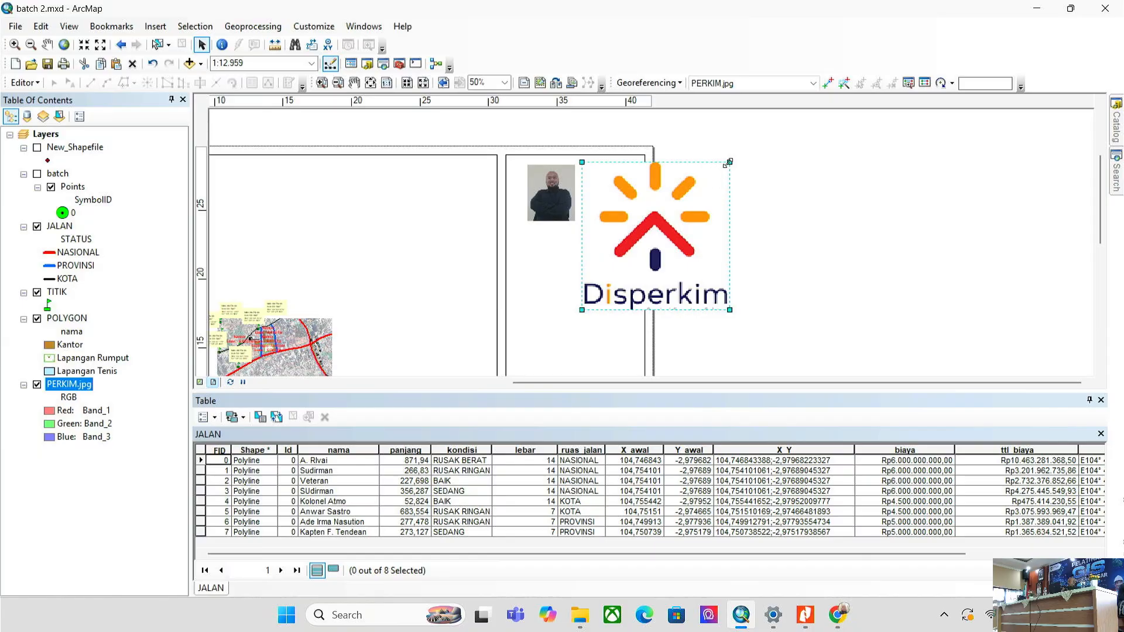
{"action": "left_click_drag", "start_coordinate": [726, 165], "coordinate": [652, 179]}
- Nudge the presenter photo and resize the logo to sit beside it atop the sidebar
{"action": "left_click", "coordinate": [551, 186]}
{"action": "double_click", "coordinate": [551, 186]}
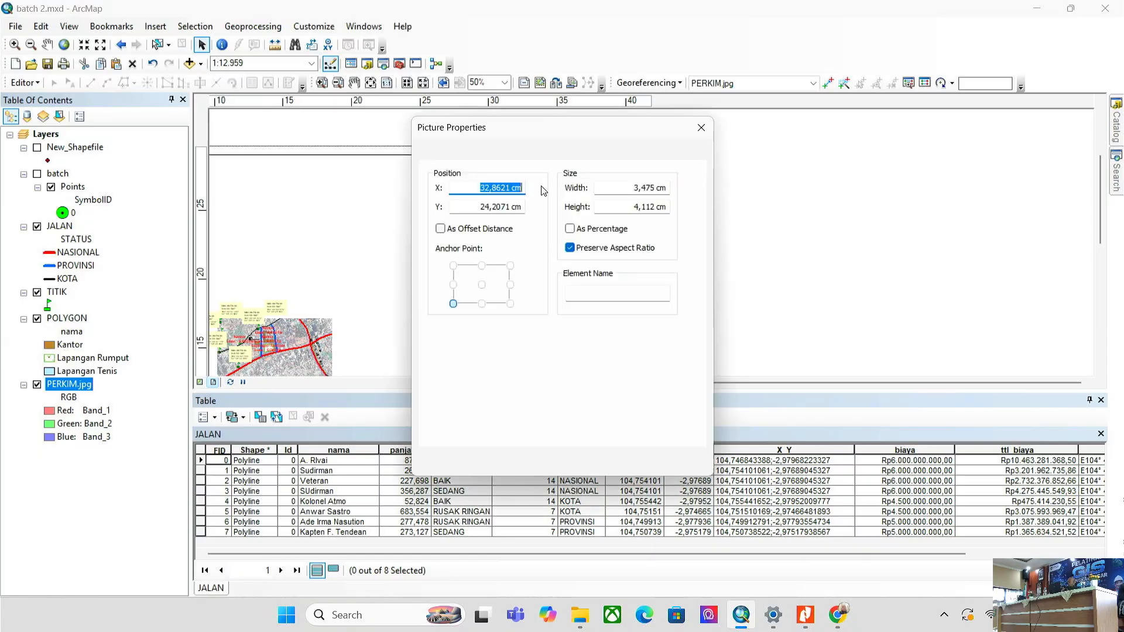
{"action": "left_click", "coordinate": [640, 463]}
{"action": "left_click_drag", "start_coordinate": [556, 216], "coordinate": [539, 202]}
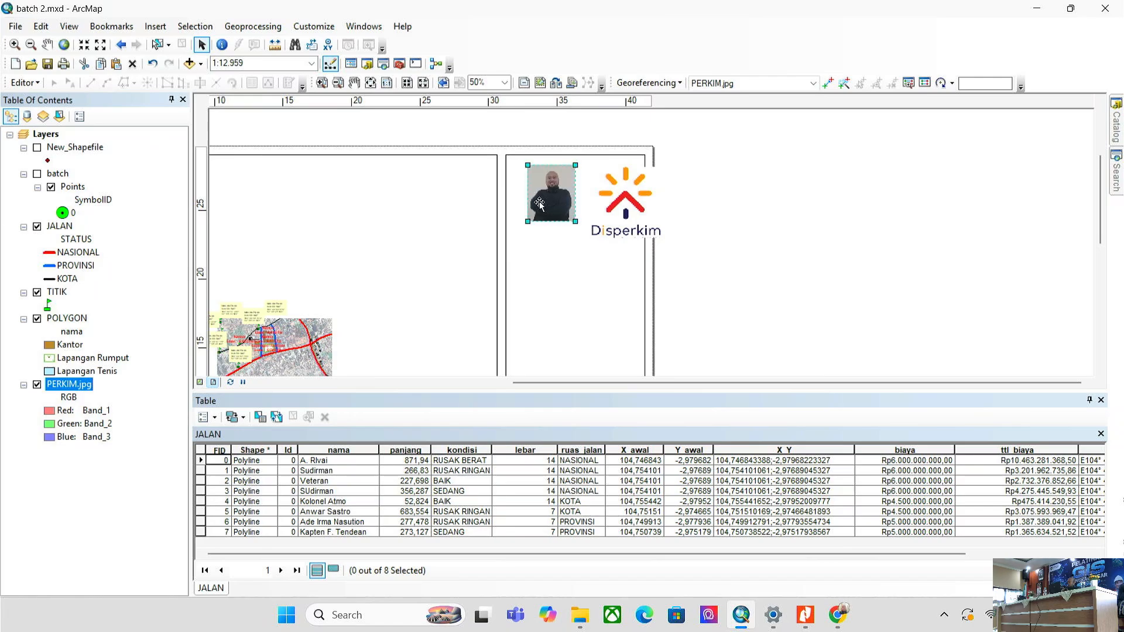
{"action": "left_click", "coordinate": [614, 196]}
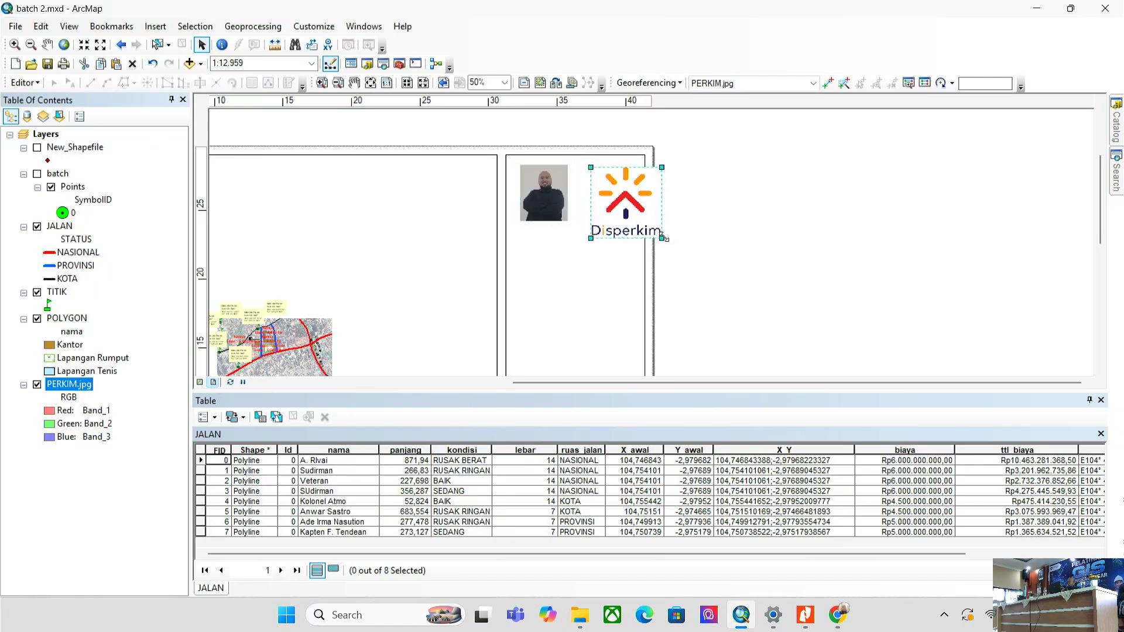
{"action": "left_click_drag", "start_coordinate": [662, 238], "coordinate": [594, 208]}
{"action": "left_click", "coordinate": [728, 214]}
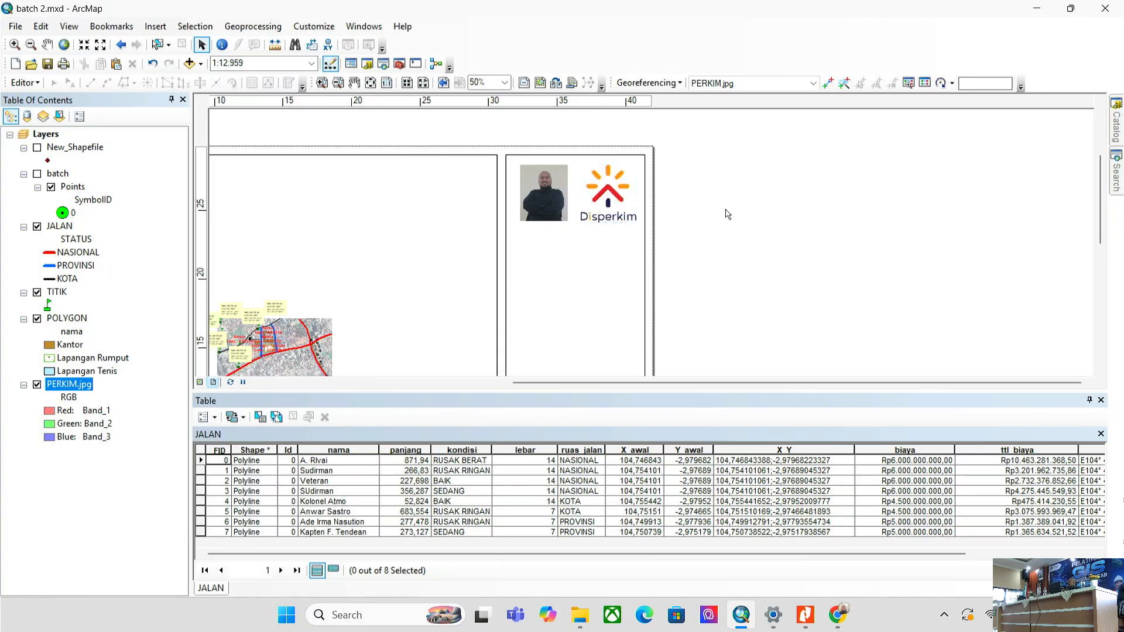
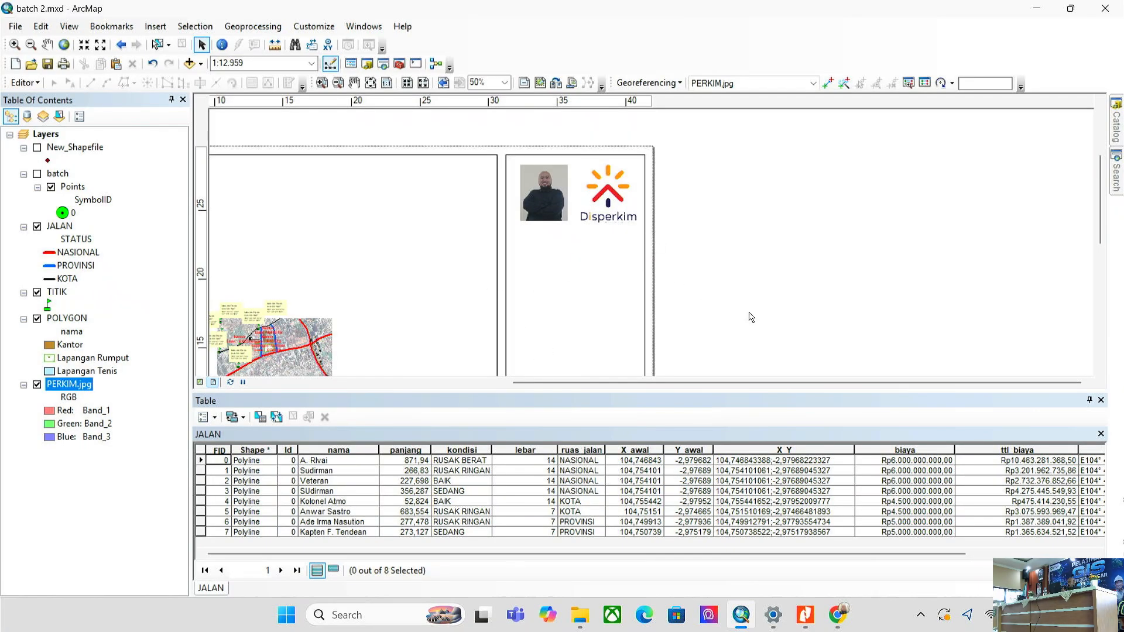
- Check the finished reference map PDF and the logo search results, then return to ArcMap
{"action": "left_click", "coordinate": [806, 615]}
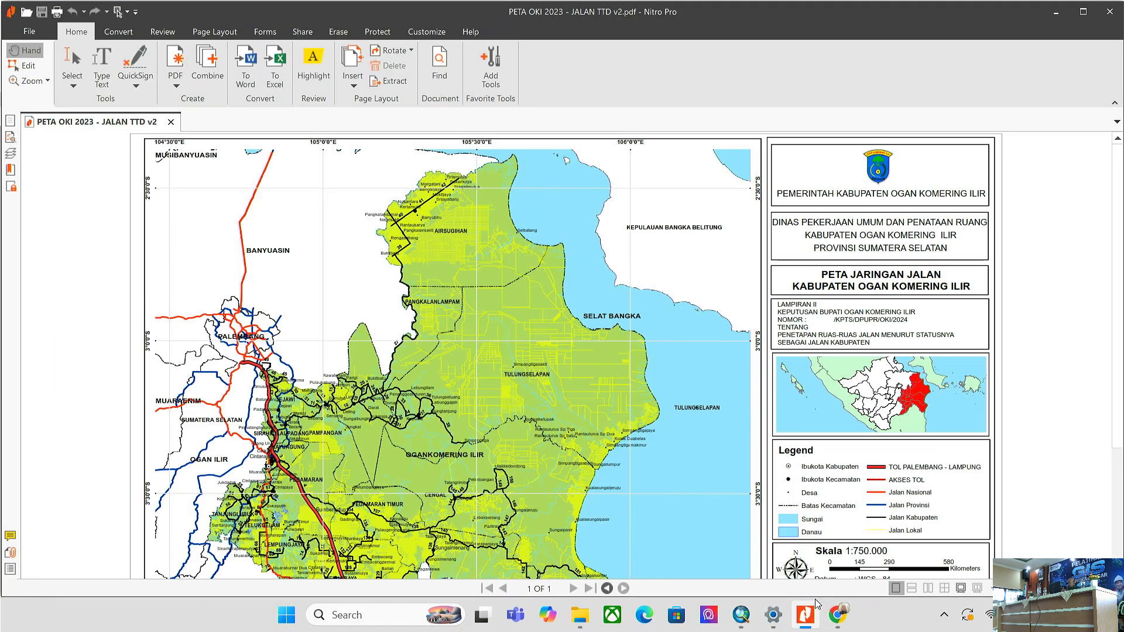
{"action": "left_click", "coordinate": [837, 615]}
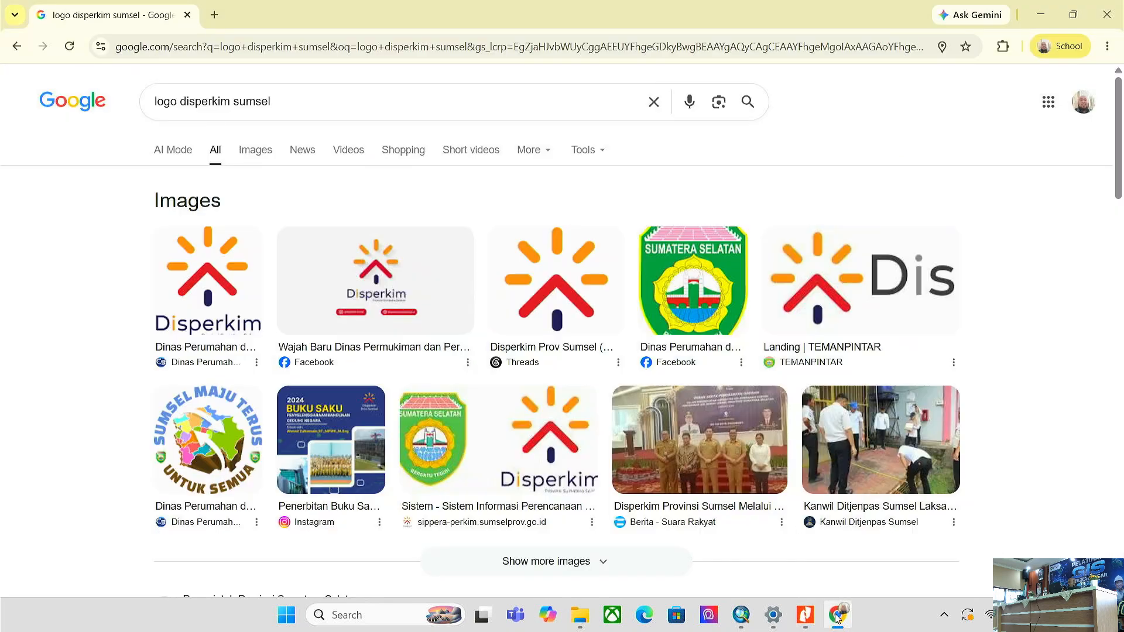
{"action": "left_click", "coordinate": [742, 616]}
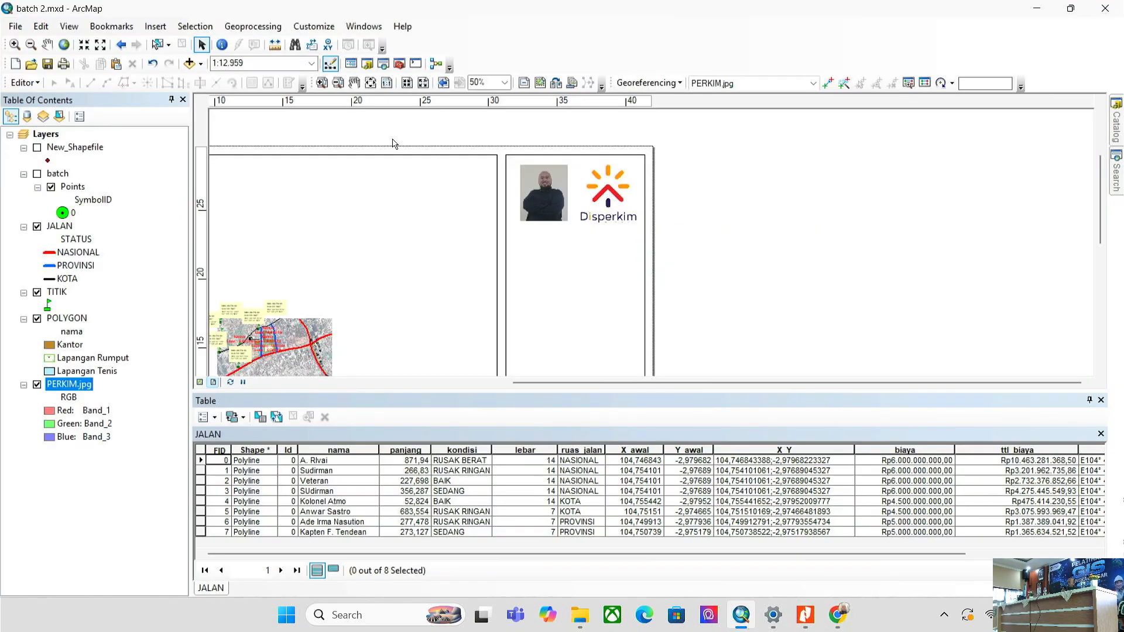
- Insert a placeholder 'Text' element beside the Disperkim logo and open its properties
{"action": "left_click", "coordinate": [155, 26]}
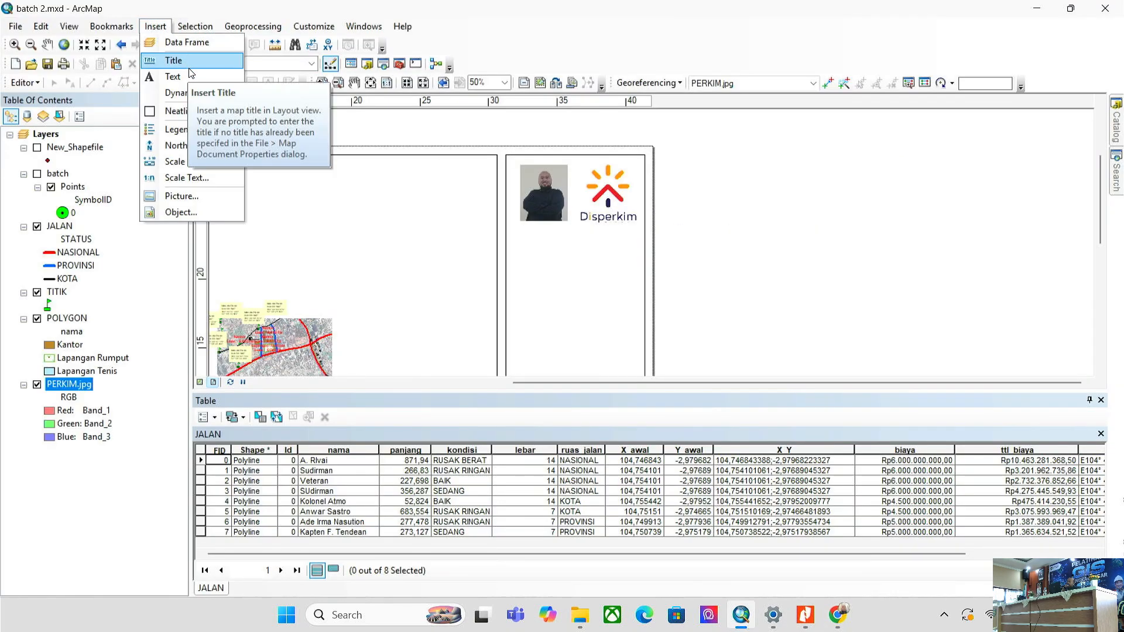
{"action": "mouse_move", "coordinate": [200, 92]}
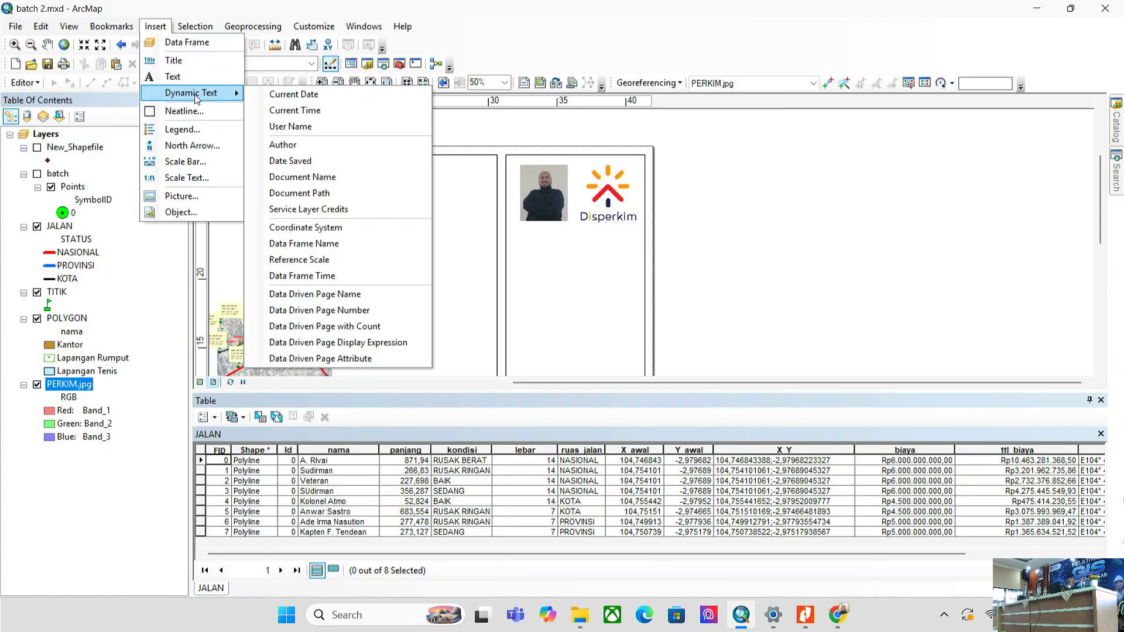
{"action": "left_click", "coordinate": [173, 76]}
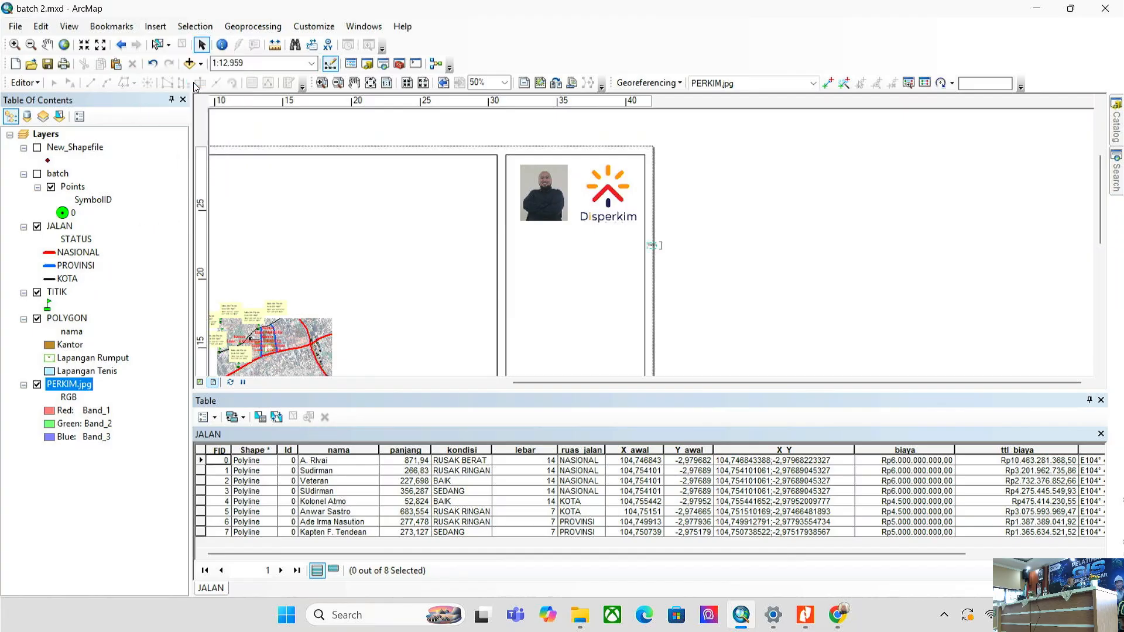
{"action": "left_click", "coordinate": [656, 249]}
{"action": "scroll", "coordinate": [679, 249], "scroll_direction": "up", "scroll_amount": 3}
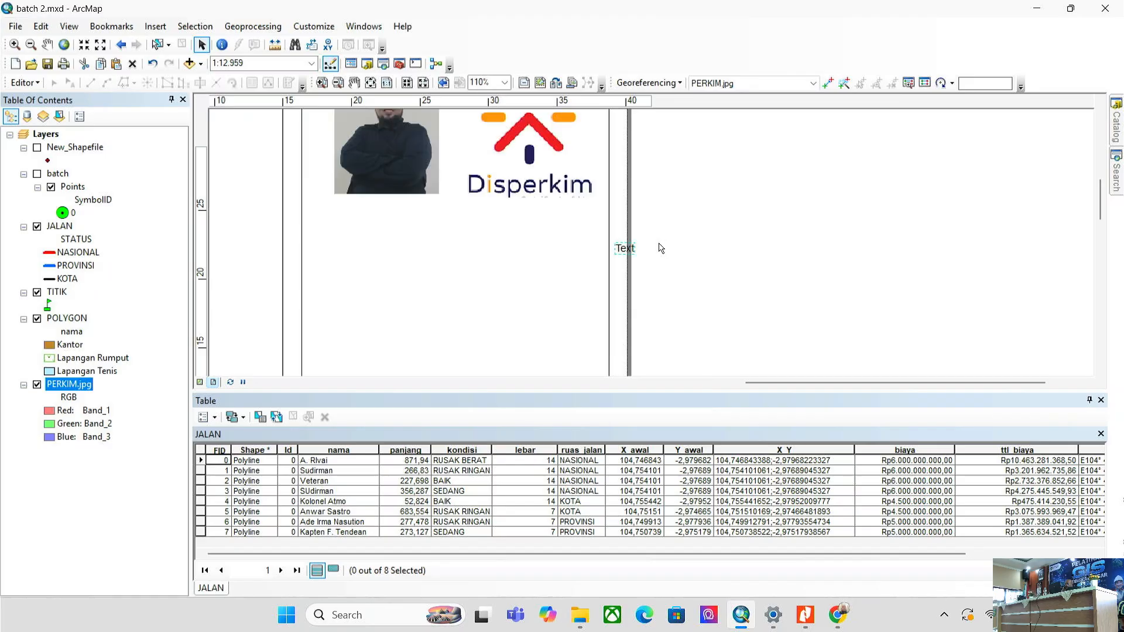
{"action": "scroll", "coordinate": [661, 248], "scroll_direction": "up", "scroll_amount": 3}
{"action": "scroll", "coordinate": [660, 248], "scroll_direction": "up", "scroll_amount": 1}
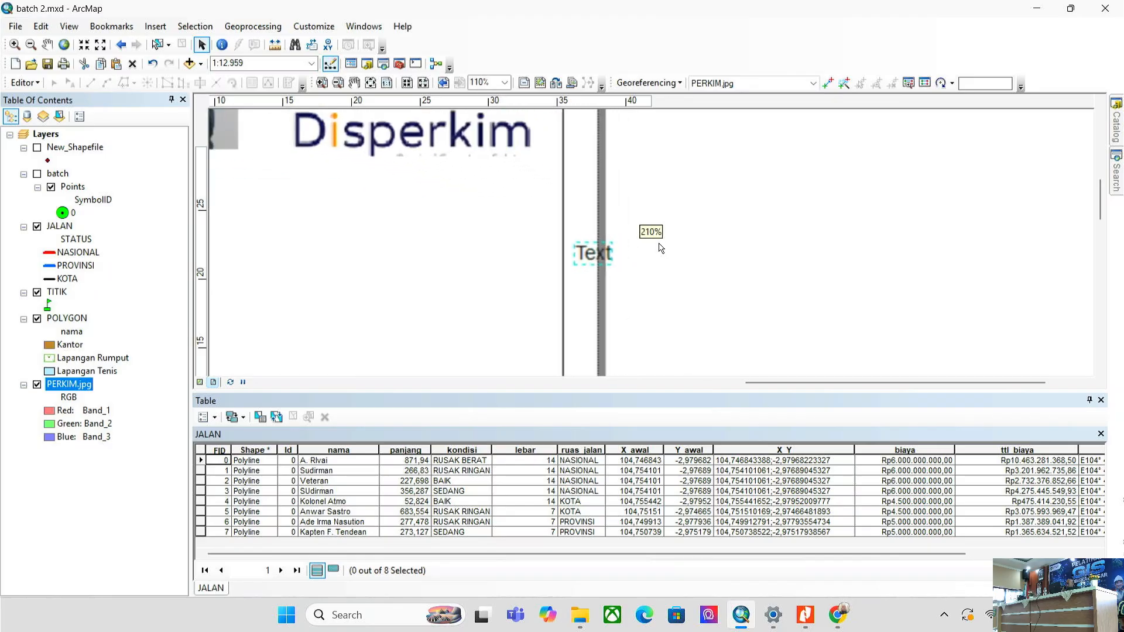
{"action": "double_click", "coordinate": [596, 251]}
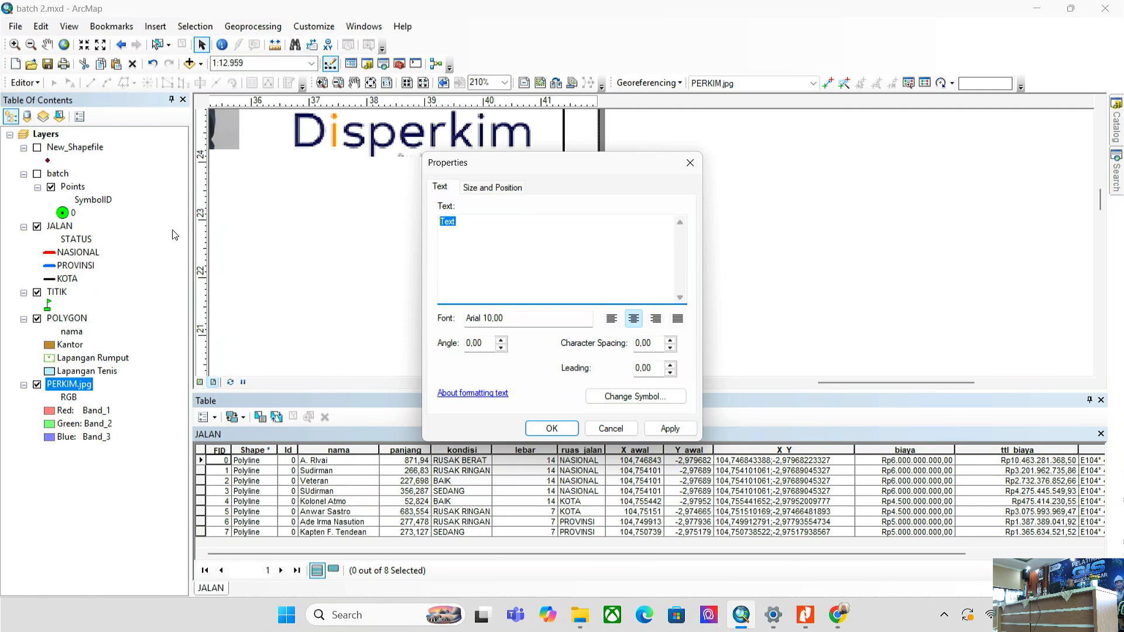
- Replace the placeholder text with the presenter's name and phone number
{"action": "key", "text": "BackSpace"}
{"action": "type", "text": "NORC"}
{"action": "type", "text": "A PRADITY"}
{"action": "type", "text": "A "}
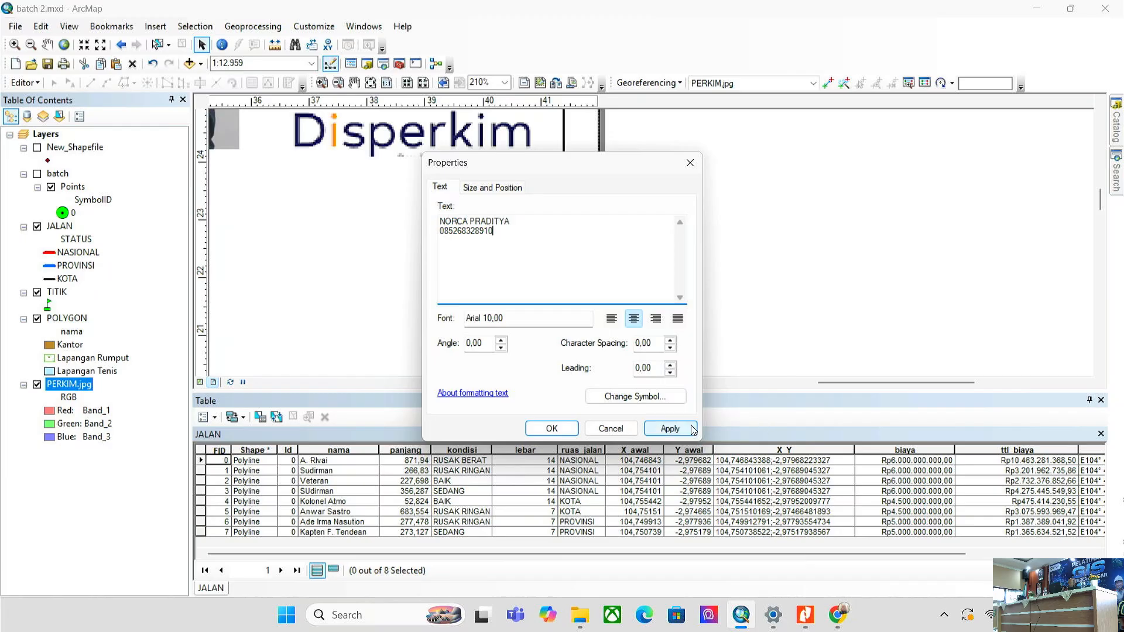
{"action": "left_click", "coordinate": [670, 429]}
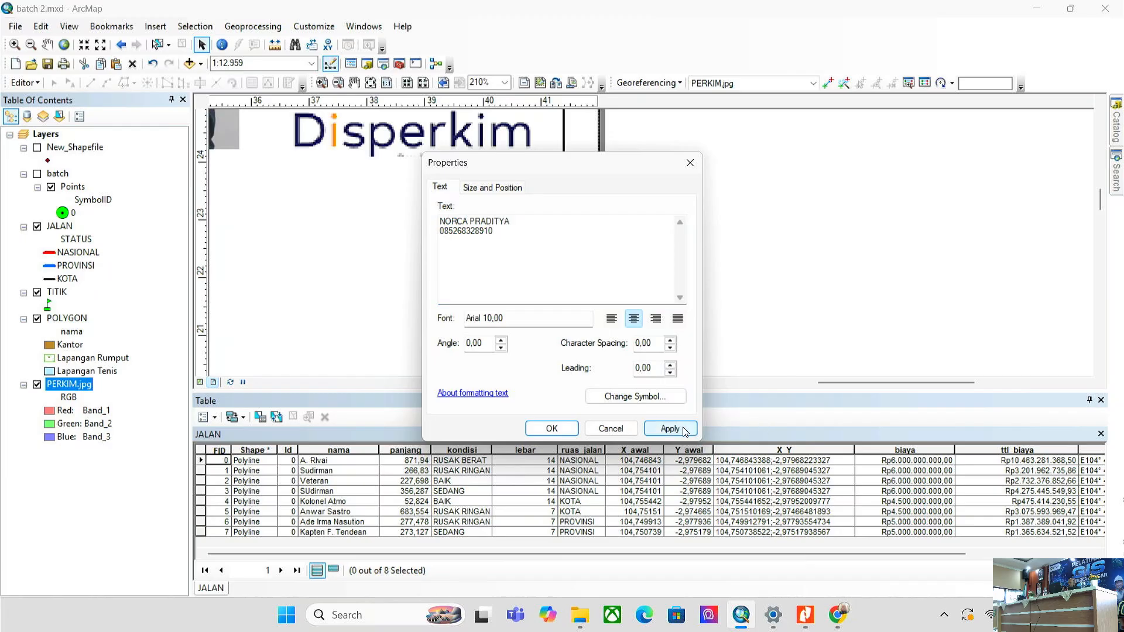
- Add 'PELATIHAN GIS BATCH 2' and 'DISPERKIM PROV. SUMATERA SELATAN' lines above the presenter's name
{"action": "left_click", "coordinate": [572, 243]}
{"action": "left_click", "coordinate": [439, 225]}
{"action": "key", "text": "Return"}
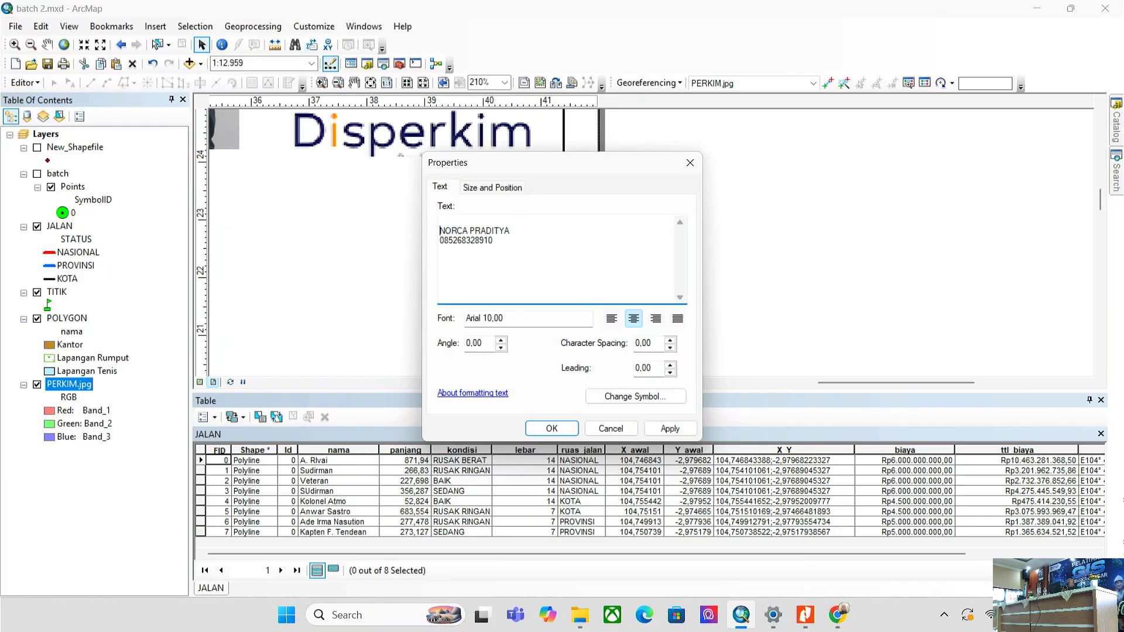
{"action": "key", "text": "Return"}
{"action": "type", "text": "P"}
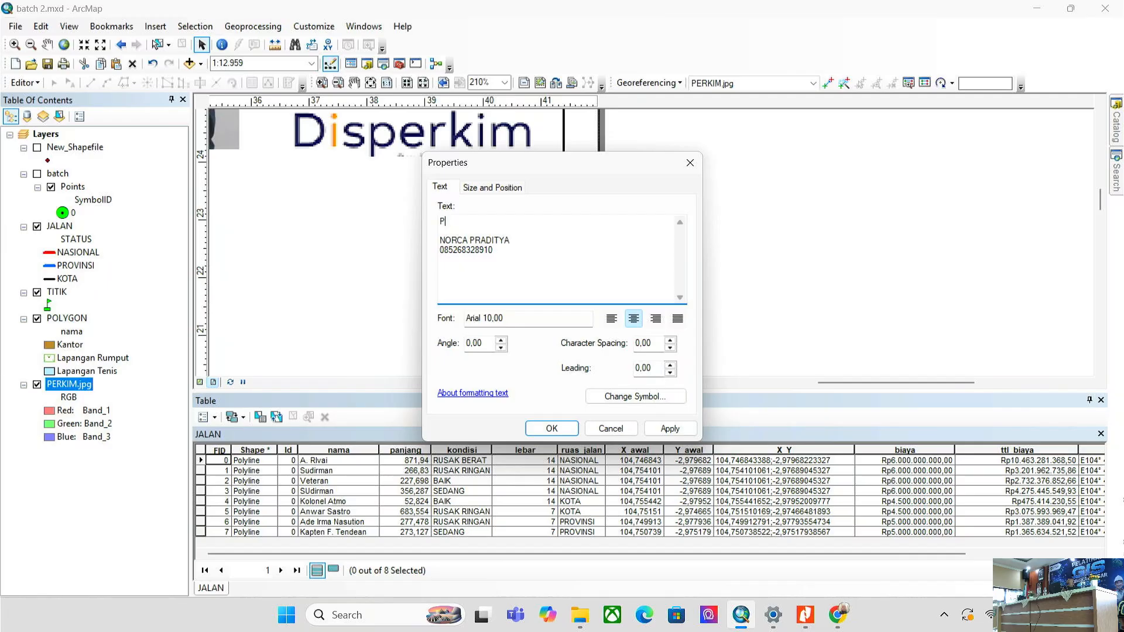
{"action": "type", "text": "ELATIHAN GIS BATCH 2"}
{"action": "key", "text": "Return"}
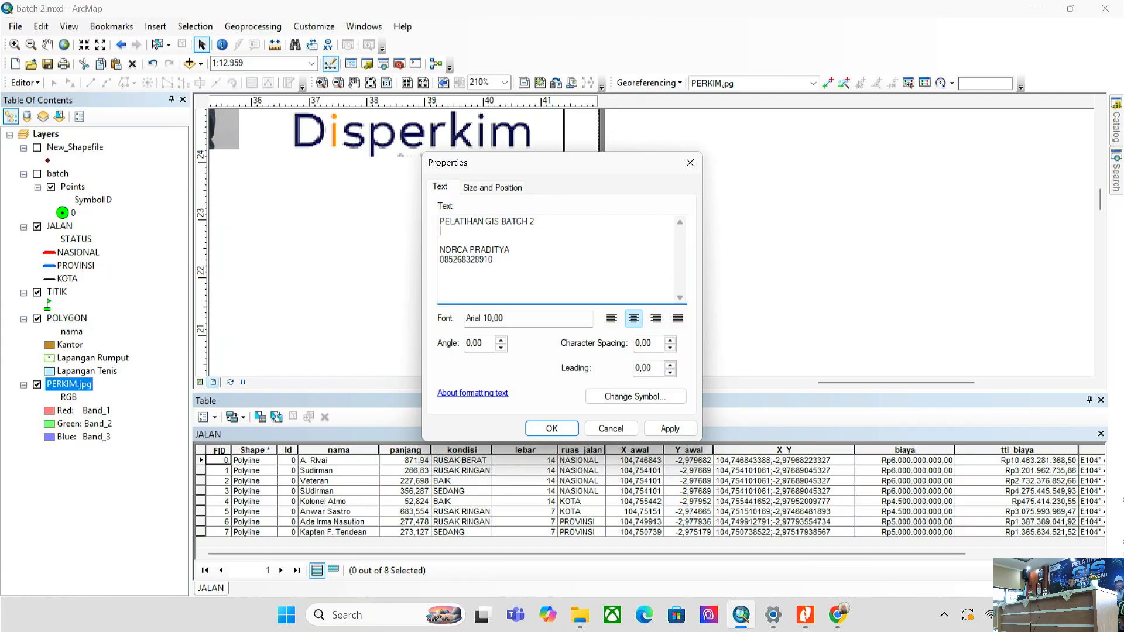
{"action": "type", "text": "DISPERK"}
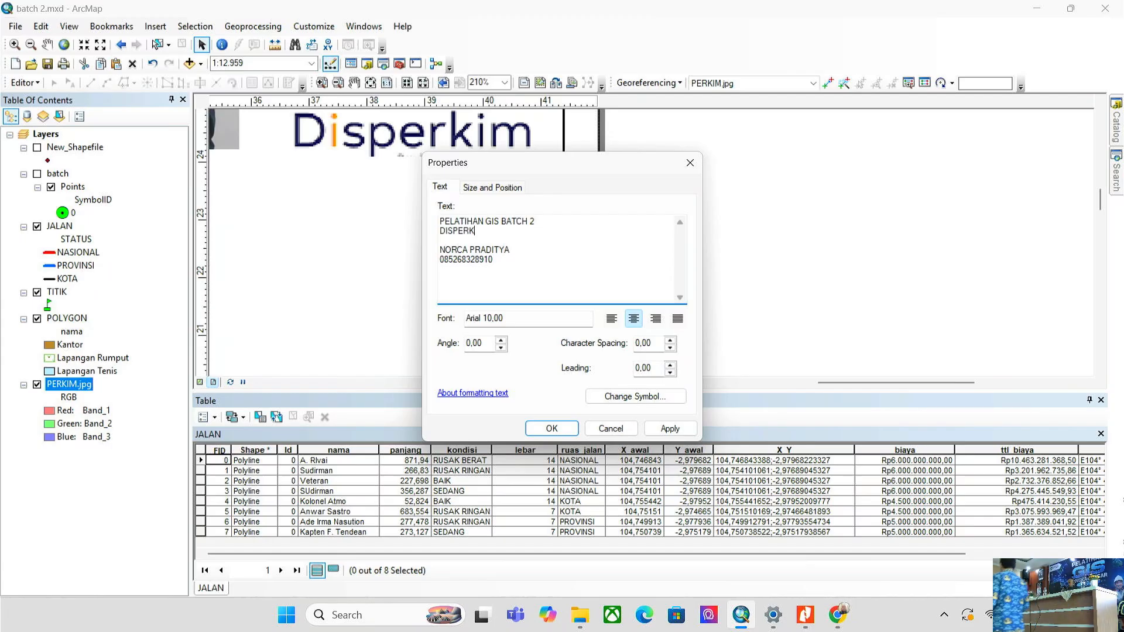
{"action": "type", "text": "IM "}
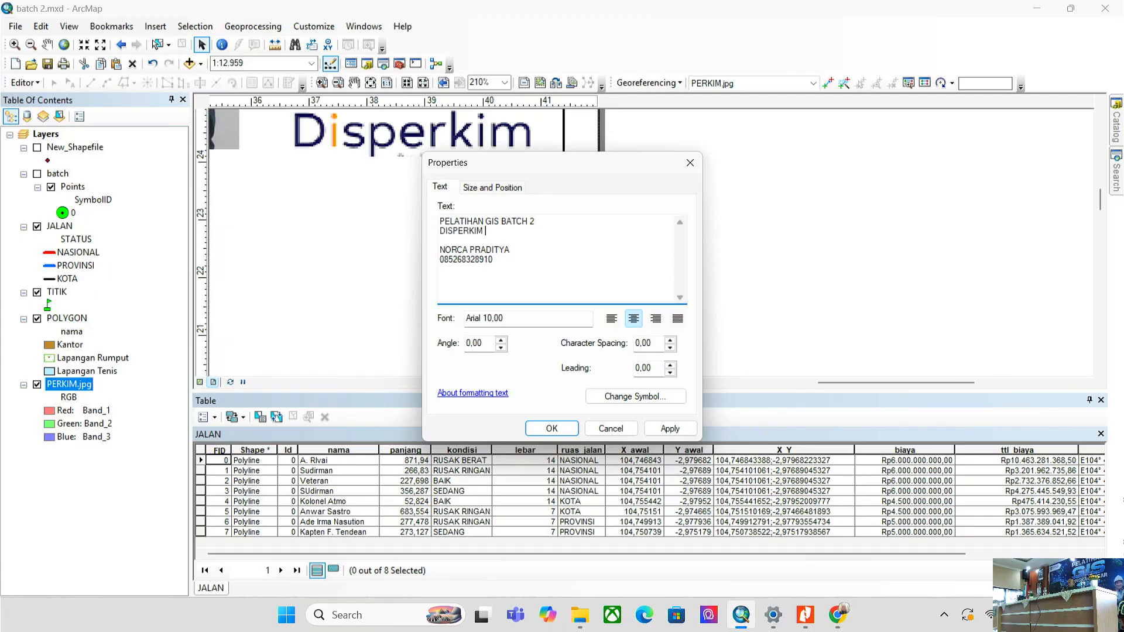
{"action": "type", "text": "PROV. SUMSE"}
{"action": "key", "text": "BackSpace"}
{"action": "key", "text": "BackSpace"}
{"action": "type", "text": "ATERA "}
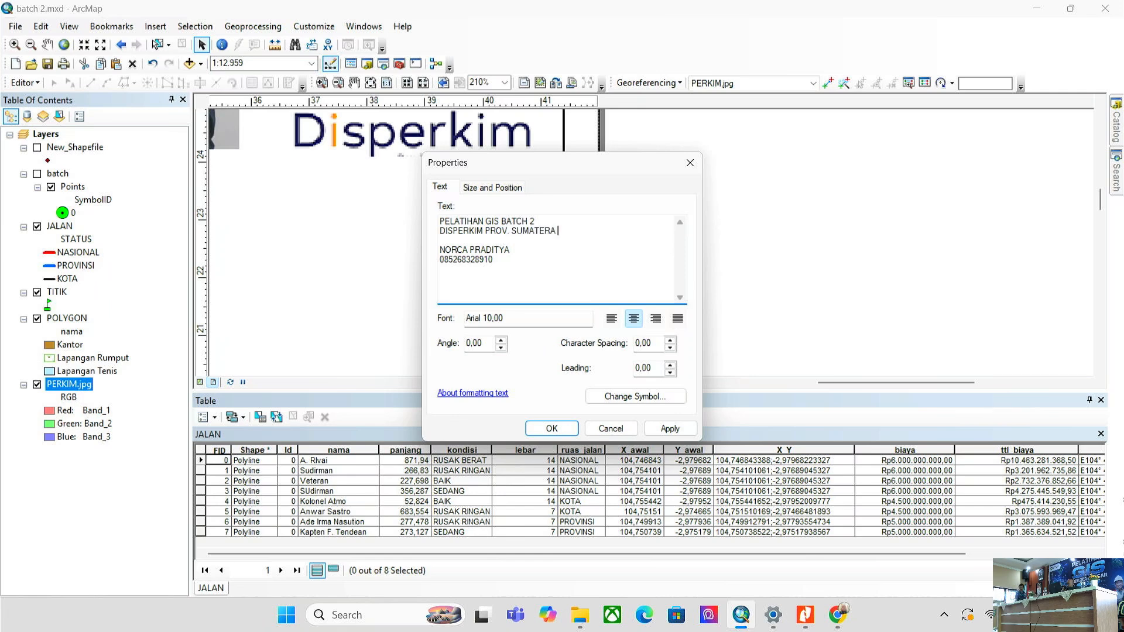
{"action": "type", "text": "SELATAN"}
- Apply the text and drag the block beneath the photo and logo
{"action": "left_click", "coordinate": [667, 431]}
{"action": "left_click", "coordinate": [553, 429]}
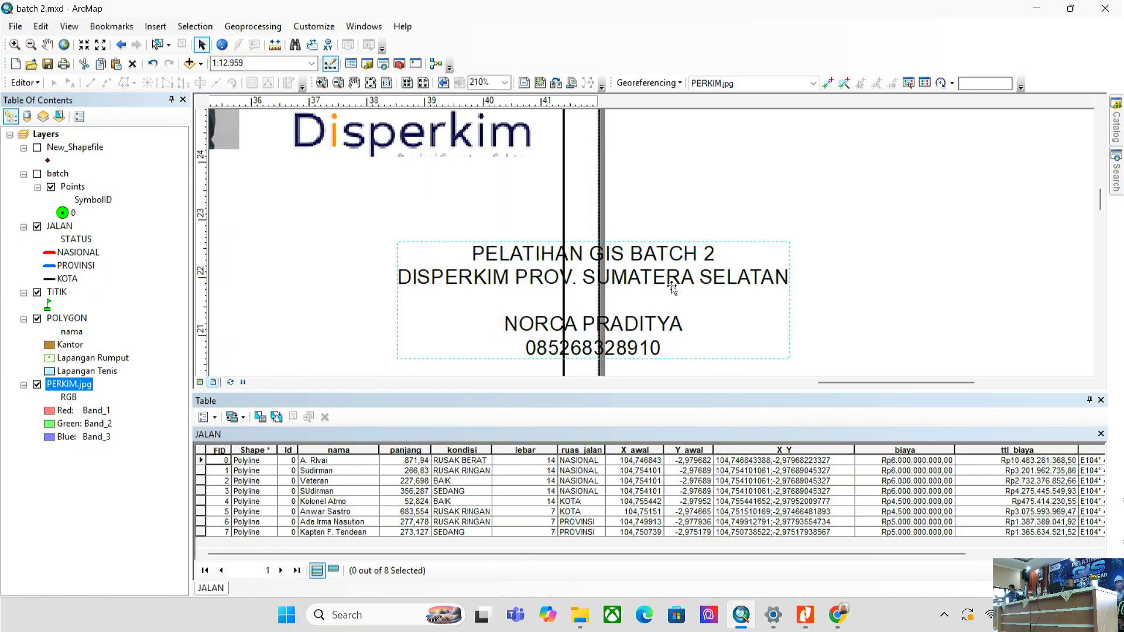
{"action": "scroll", "coordinate": [672, 287], "scroll_direction": "down", "scroll_amount": 4}
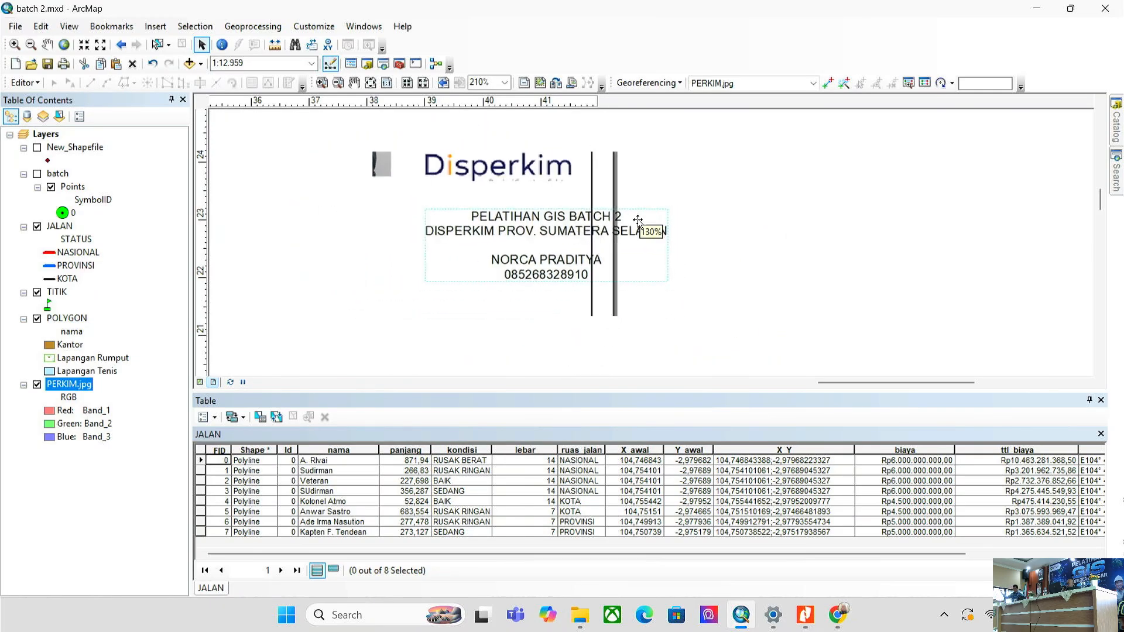
{"action": "left_click_drag", "start_coordinate": [610, 219], "coordinate": [431, 203]}
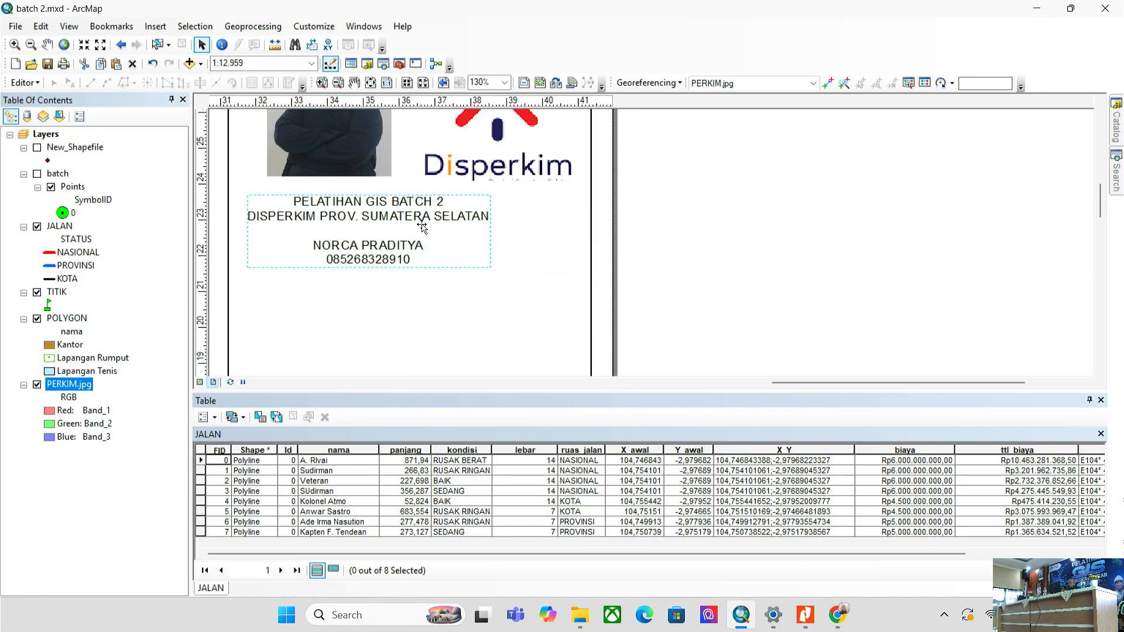
- Change the text block's font size from 10 to 14 and apply it
{"action": "double_click", "coordinate": [421, 226]}
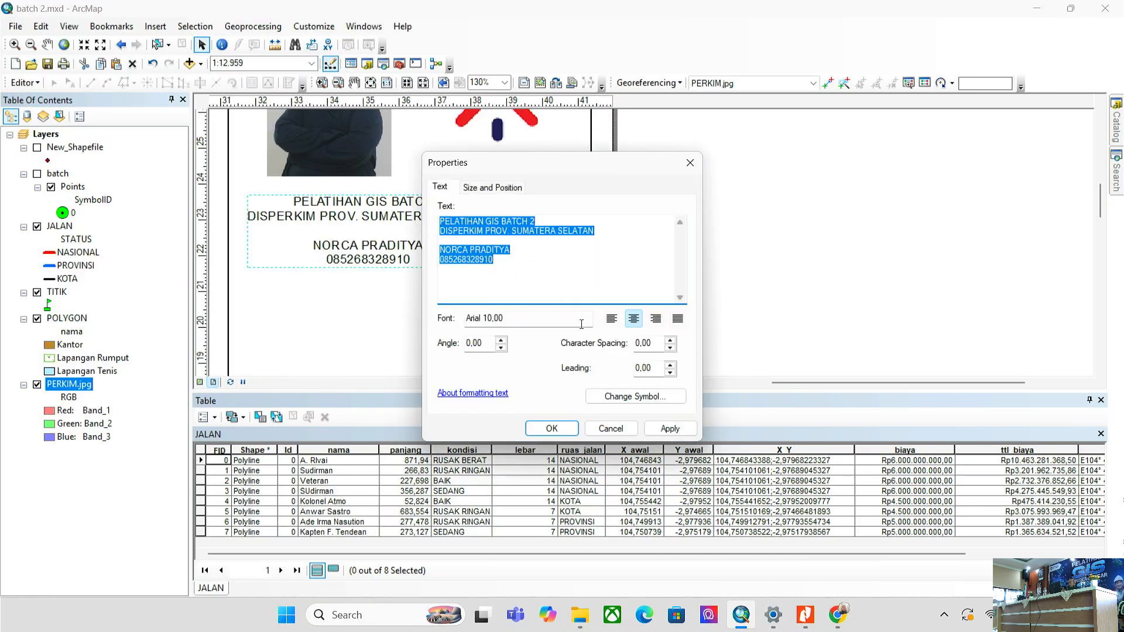
{"action": "left_click", "coordinate": [610, 428]}
{"action": "scroll", "coordinate": [648, 326], "scroll_direction": "up", "scroll_amount": 2}
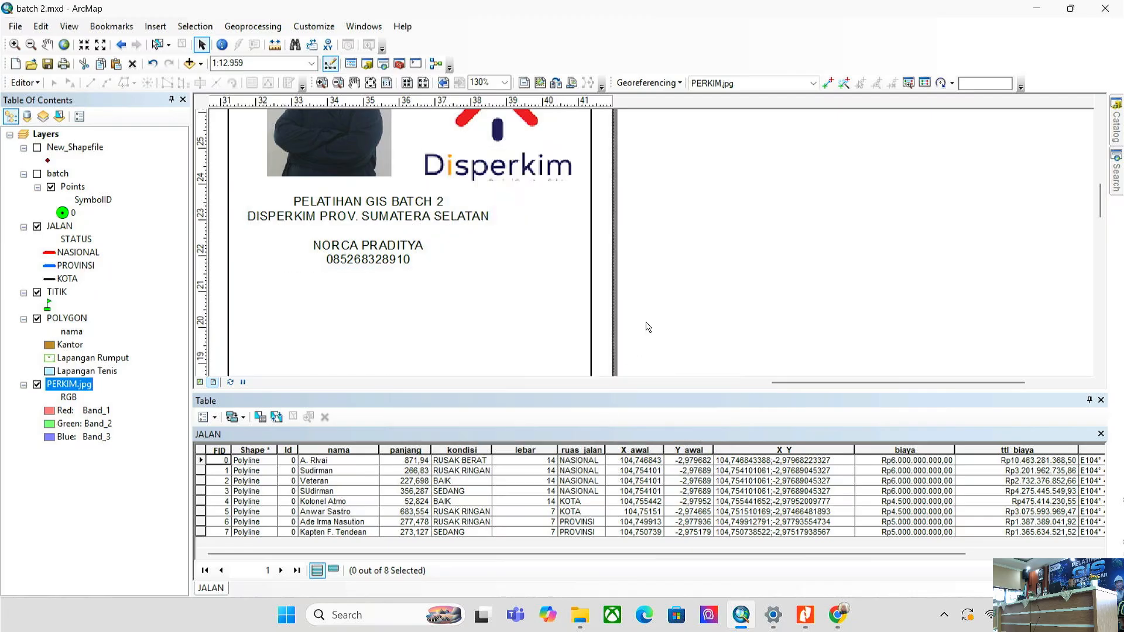
{"action": "double_click", "coordinate": [553, 280]}
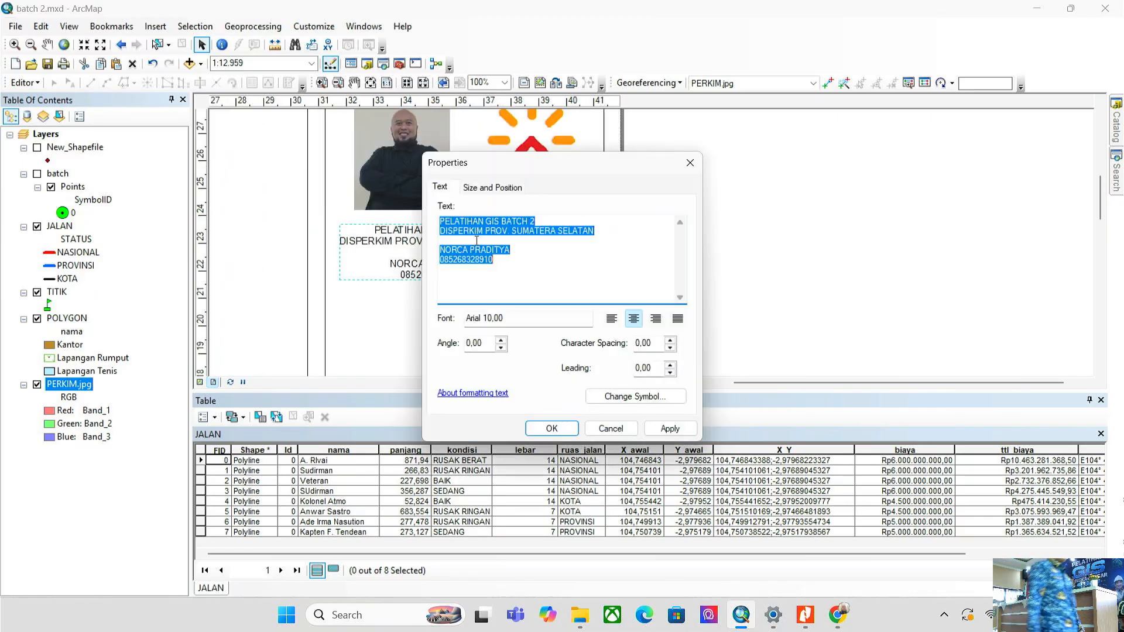
{"action": "left_click_drag", "start_coordinate": [493, 318], "coordinate": [482, 321]}
{"action": "left_click", "coordinate": [611, 397]}
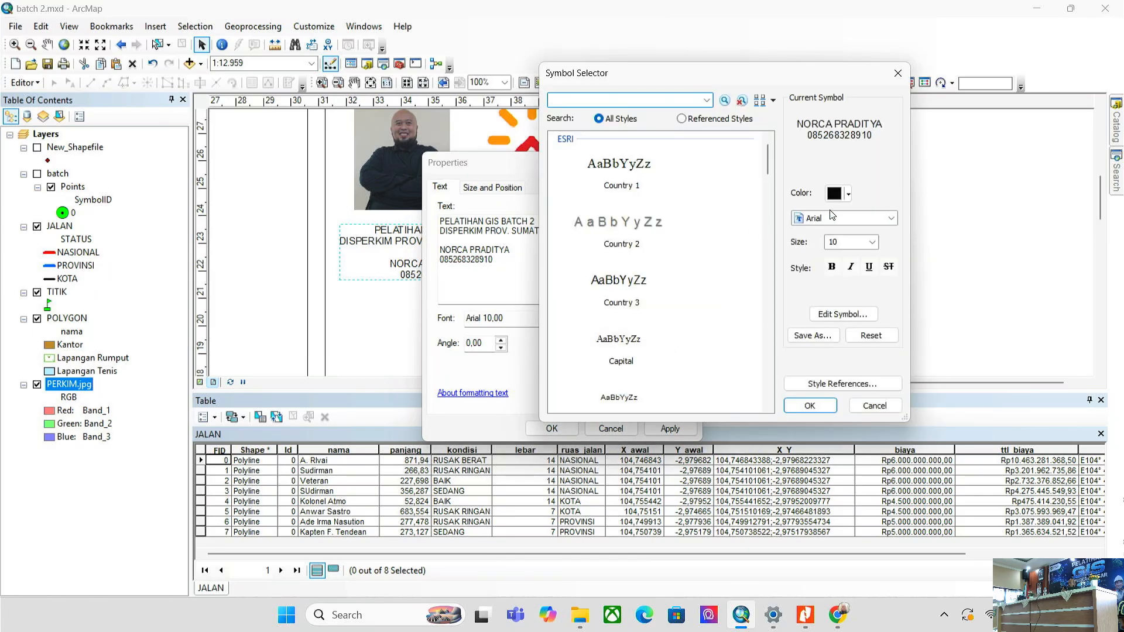
{"action": "left_click", "coordinate": [873, 242]}
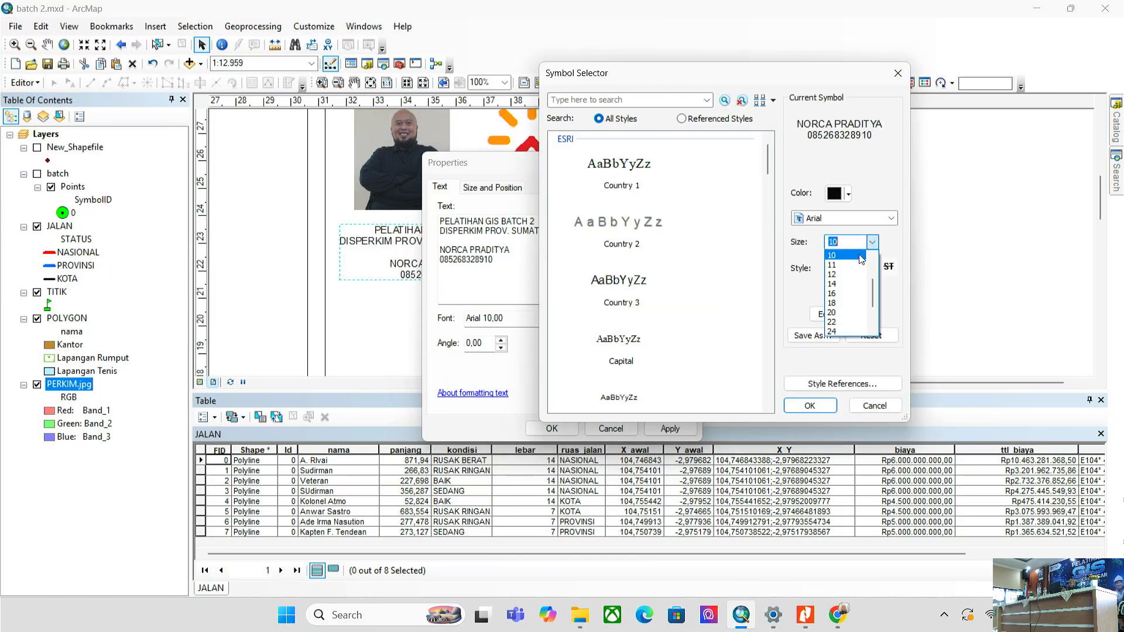
{"action": "left_click", "coordinate": [844, 284]}
{"action": "left_click", "coordinate": [810, 406]}
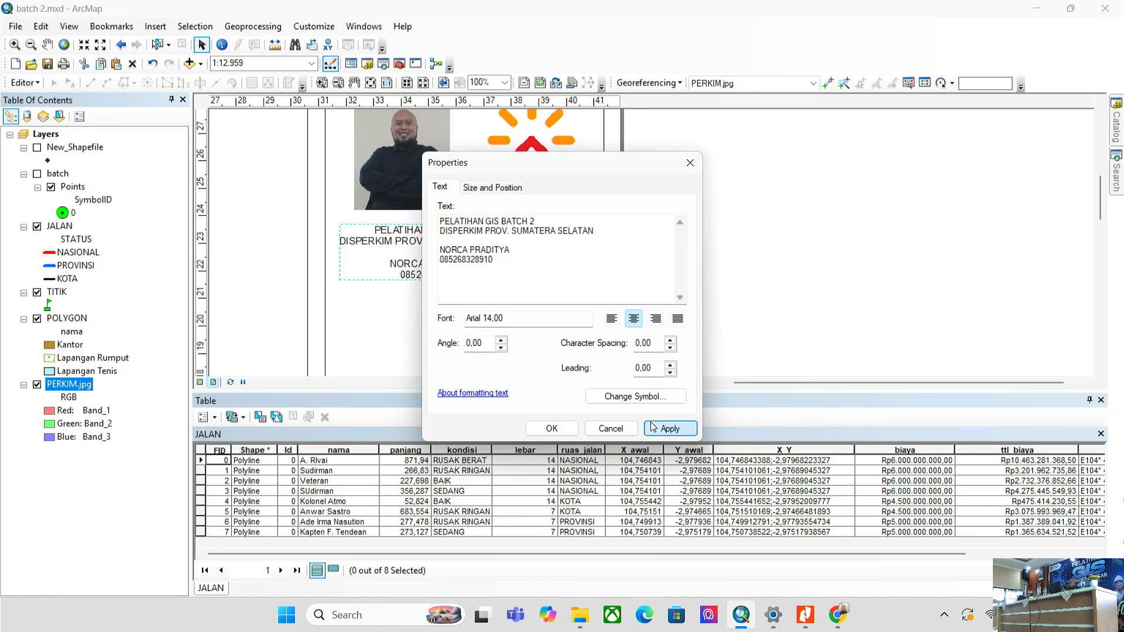
{"action": "left_click", "coordinate": [670, 429]}
- Close the text properties and shift the block right under the photo and logo
{"action": "left_click_drag", "start_coordinate": [618, 161], "coordinate": [914, 160]}
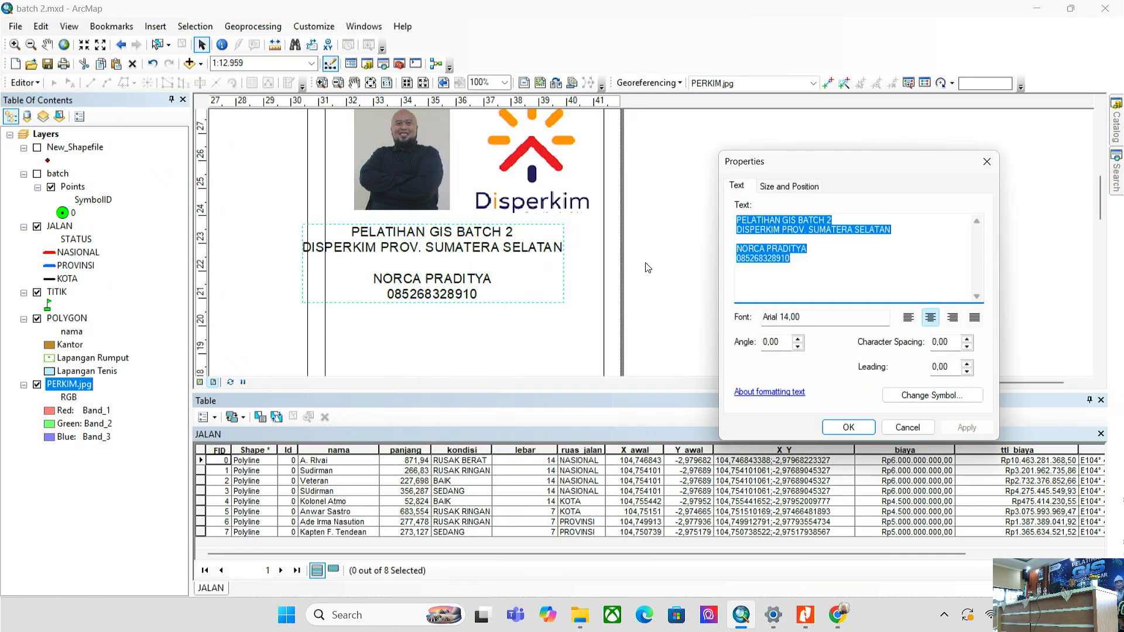
{"action": "left_click", "coordinate": [848, 427]}
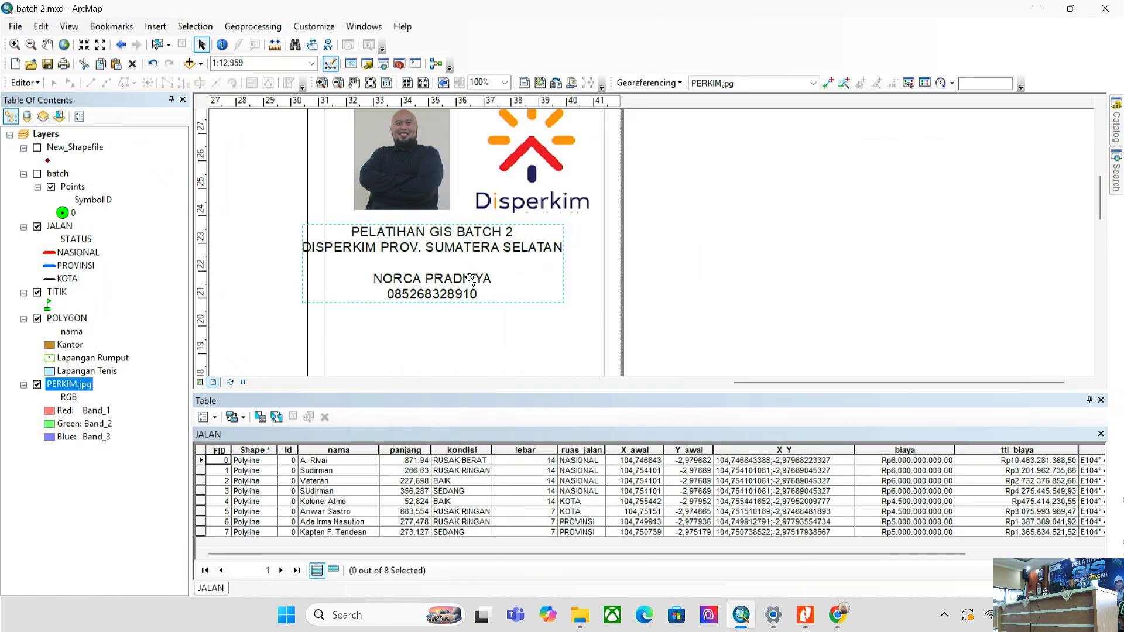
{"action": "mouse_move", "coordinate": [479, 257]}
{"action": "left_mouse_down"}
{"action": "mouse_move", "coordinate": [532, 258]}
{"action": "mouse_move", "coordinate": [490, 253]}
{"action": "left_mouse_up"}
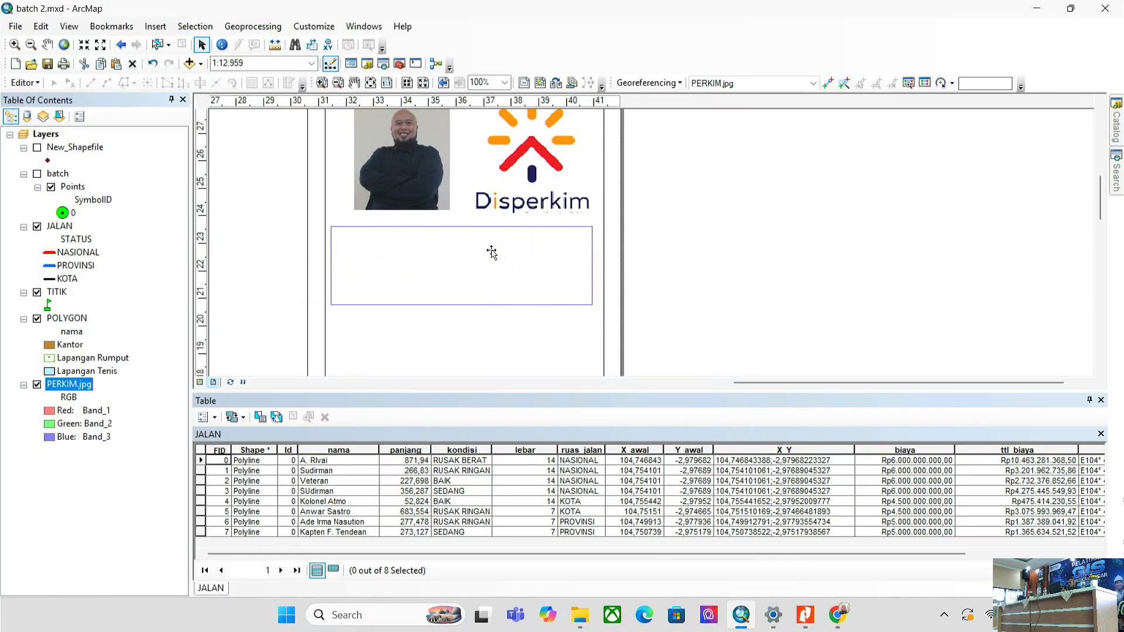
- Deselect the text block, leaving it centred beneath the photo and logo
{"action": "left_click", "coordinate": [716, 228]}
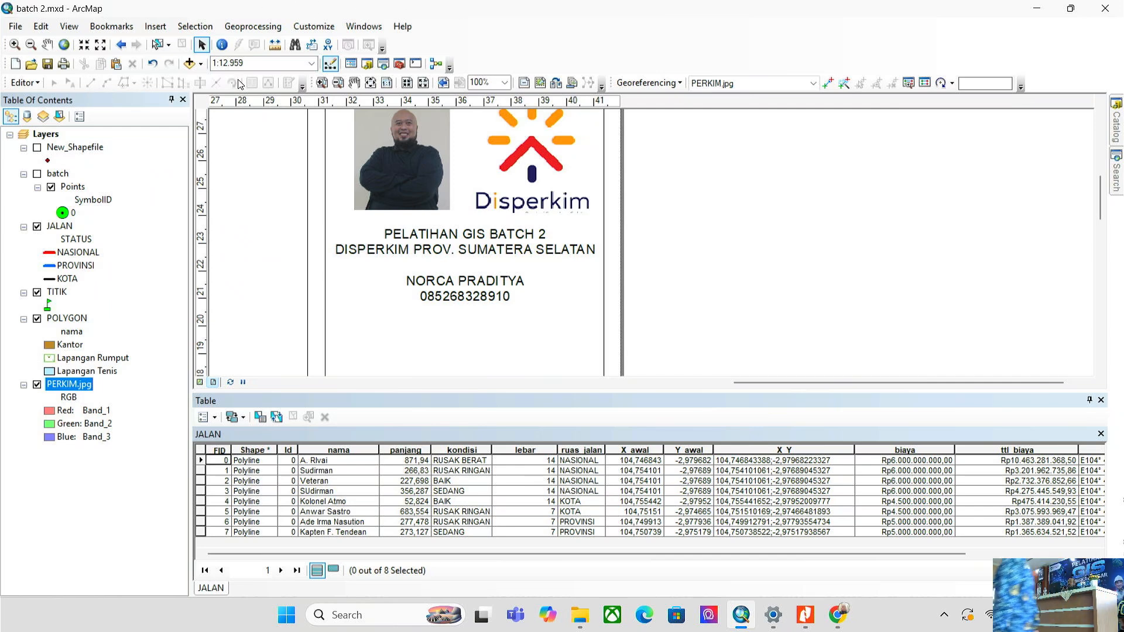
- Shrink the presenter photo and the Disperkim logo at the top of the sidebar
{"action": "left_click_drag", "start_coordinate": [683, 268], "coordinate": [683, 369]}
{"action": "scroll", "coordinate": [695, 213], "scroll_direction": "up", "scroll_amount": 4}
{"action": "left_click", "coordinate": [552, 258]}
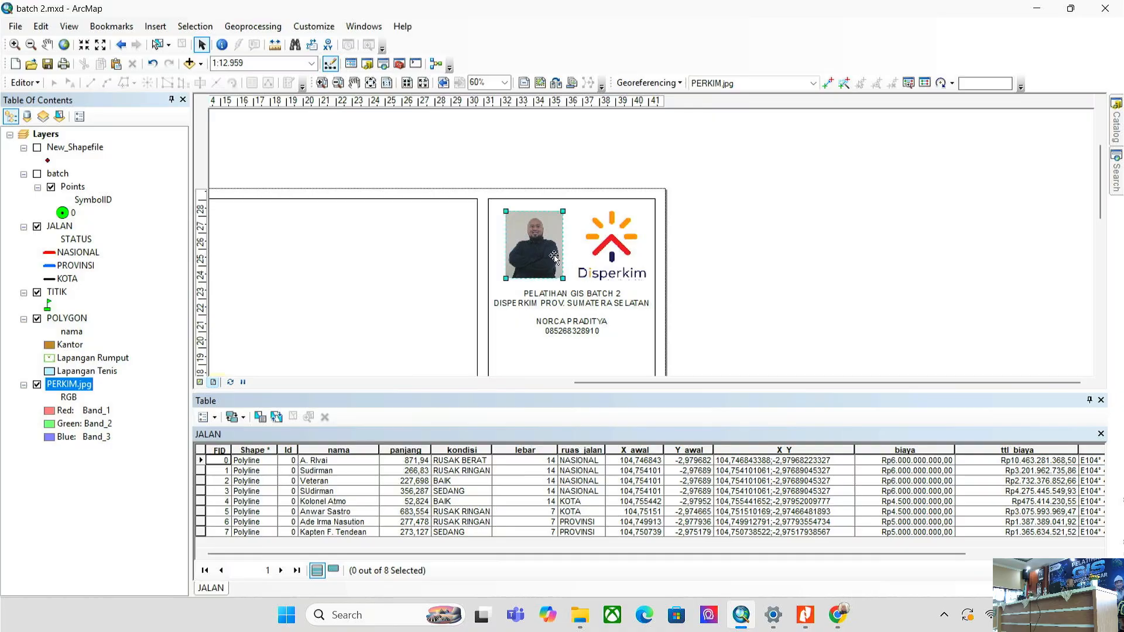
{"action": "left_click_drag", "start_coordinate": [562, 277], "coordinate": [546, 258]}
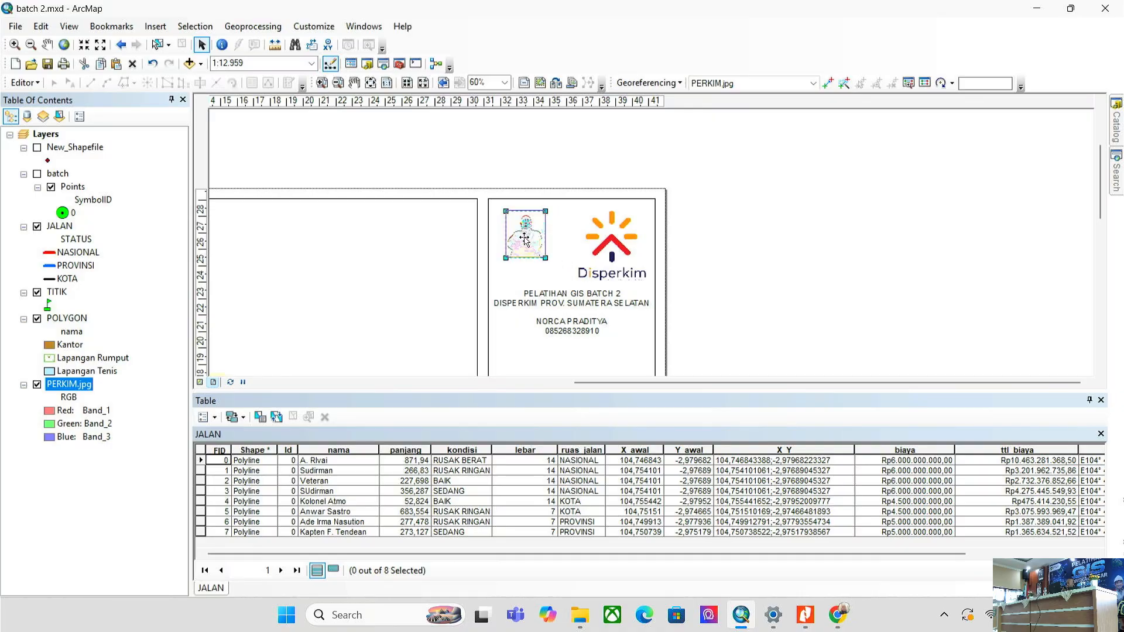
{"action": "left_click", "coordinate": [603, 245]}
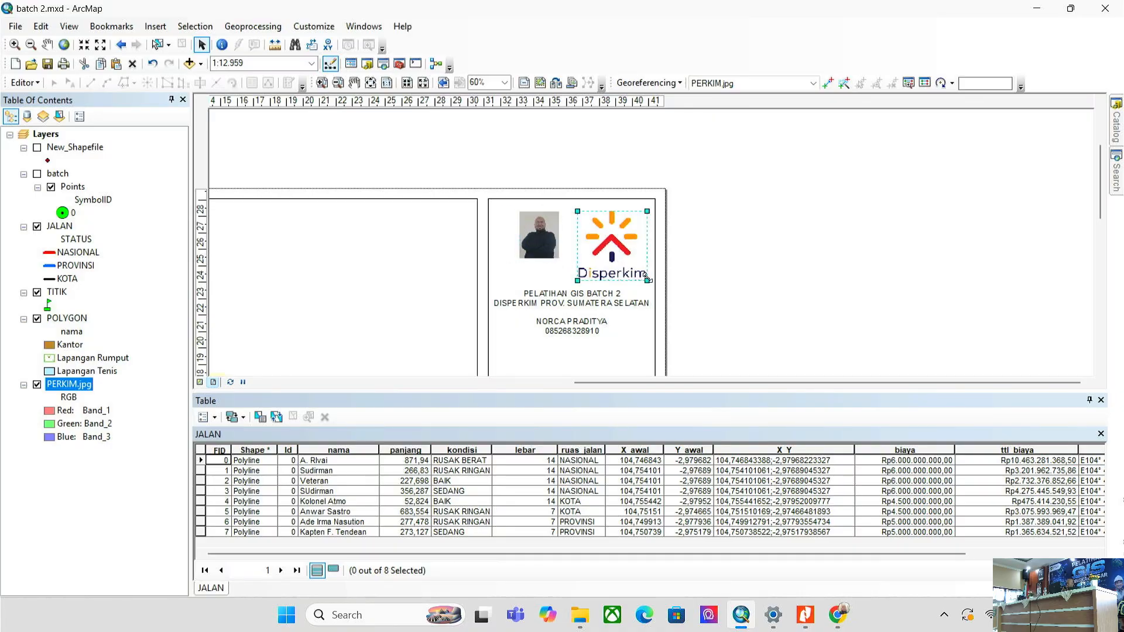
{"action": "left_click_drag", "start_coordinate": [636, 266], "coordinate": [627, 261]}
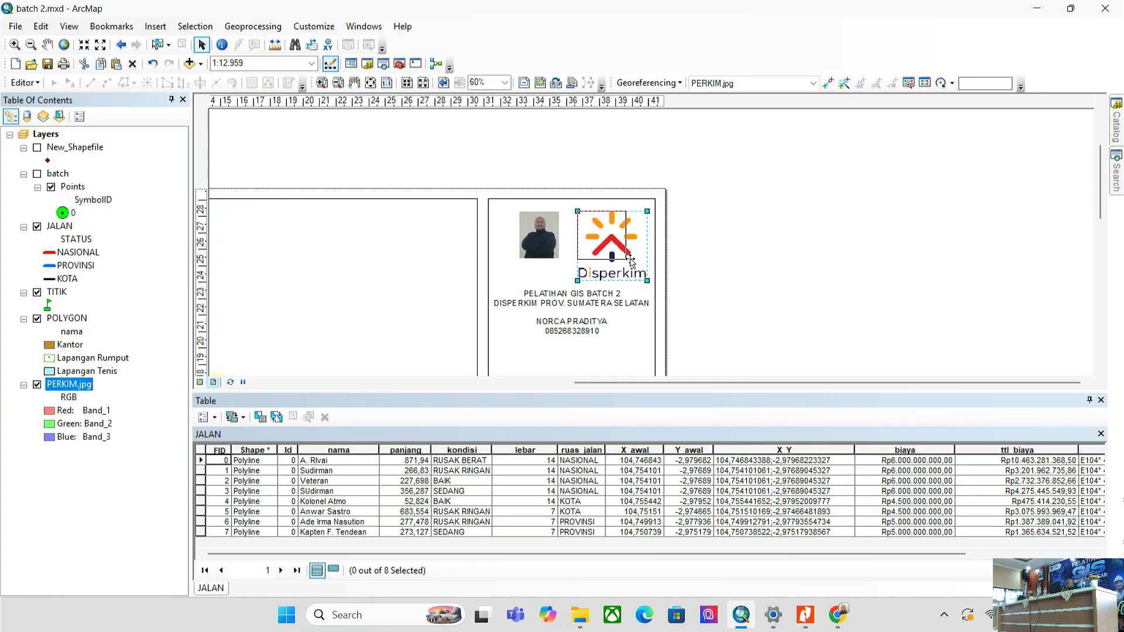
- Move the training text block up directly beneath the logo and deselect it
{"action": "left_click", "coordinate": [590, 305]}
{"action": "left_click_drag", "start_coordinate": [590, 304], "coordinate": [590, 278]}
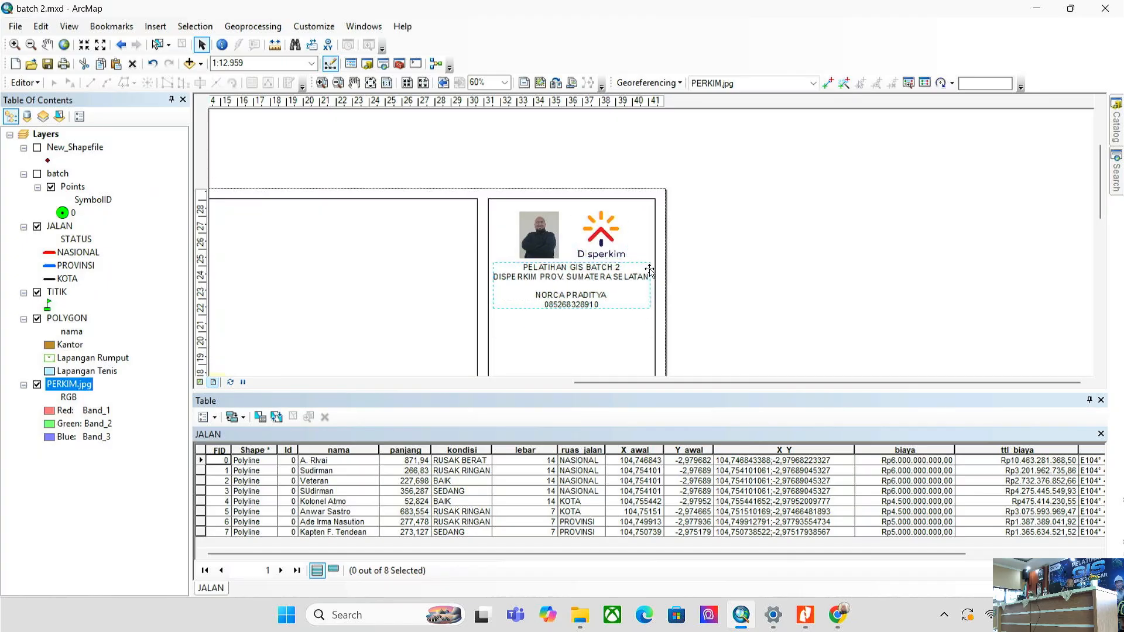
{"action": "left_click", "coordinate": [702, 267]}
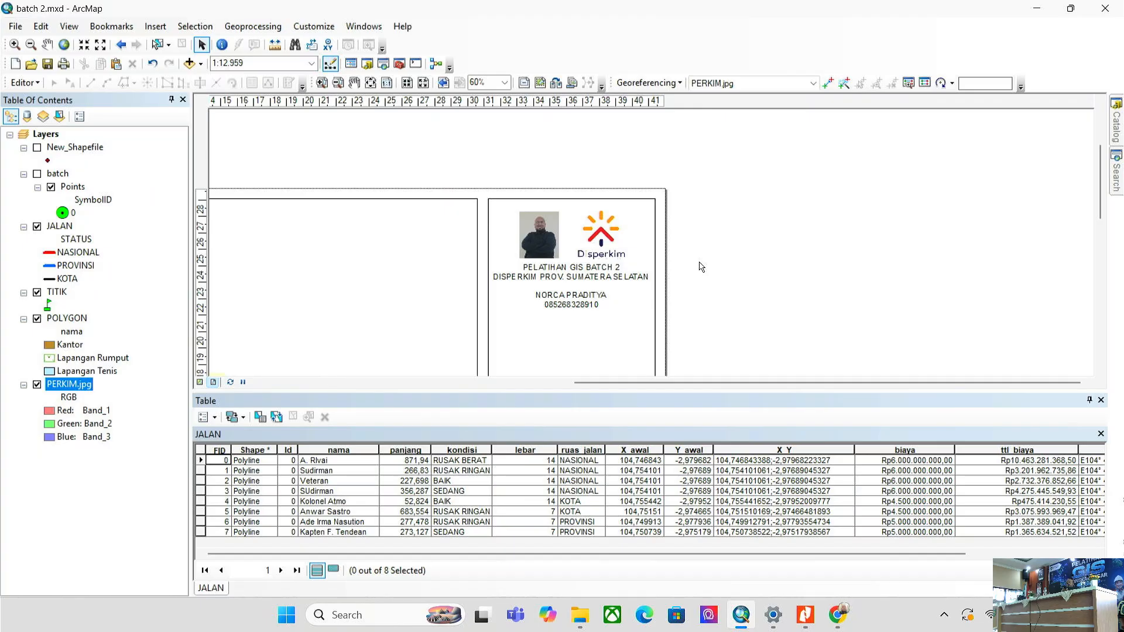
{"action": "left_click_drag", "start_coordinate": [702, 267], "coordinate": [715, 180]}
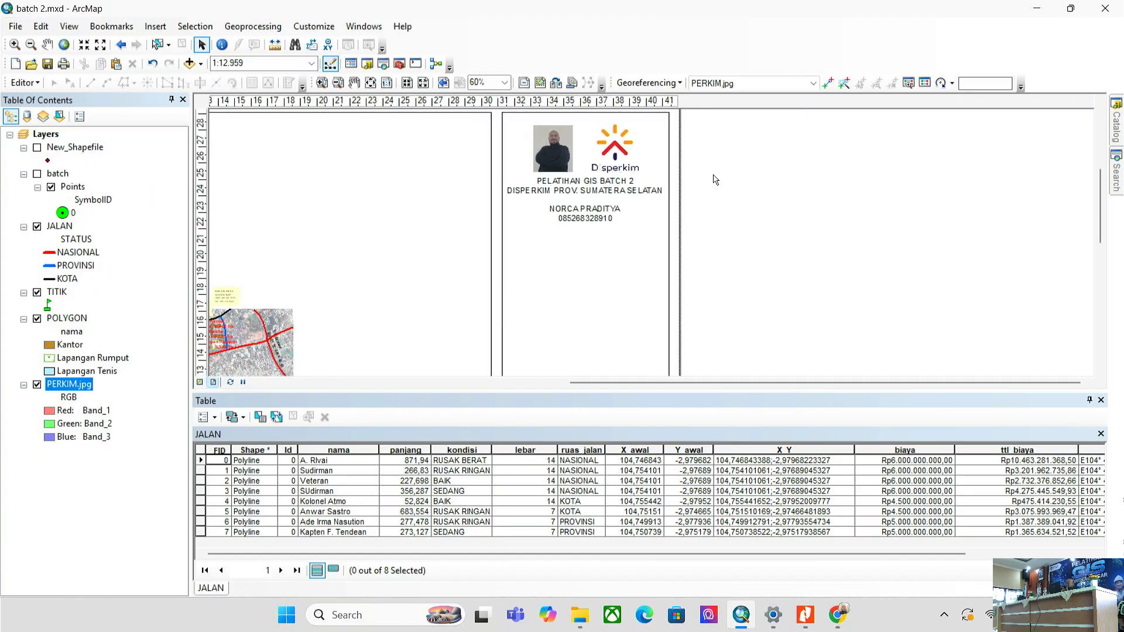